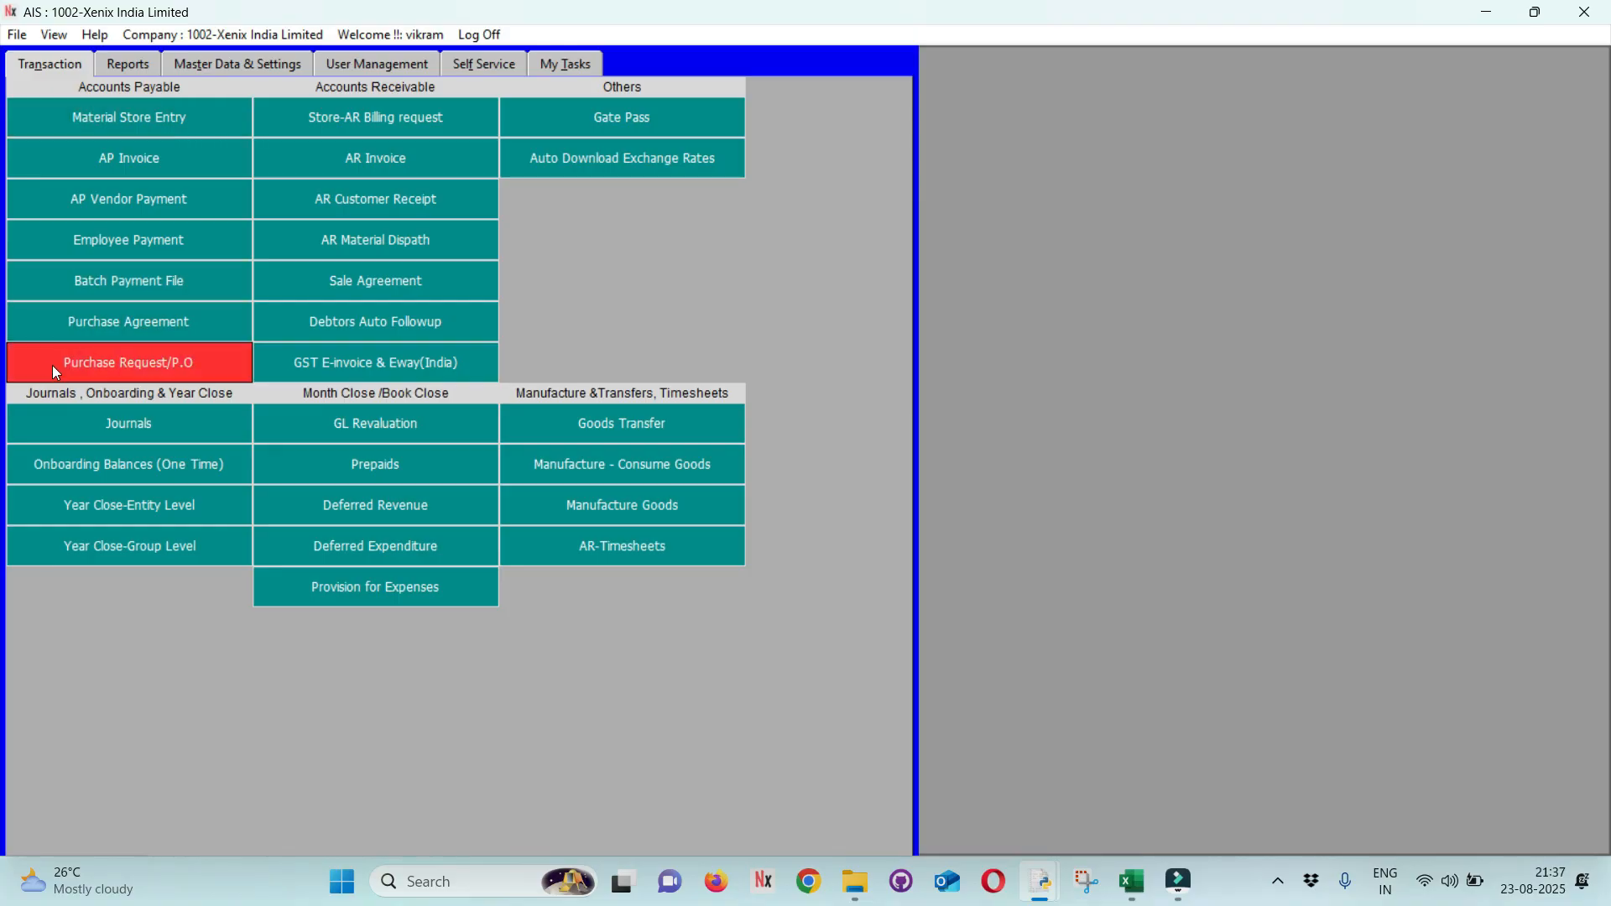
click(470, 58)
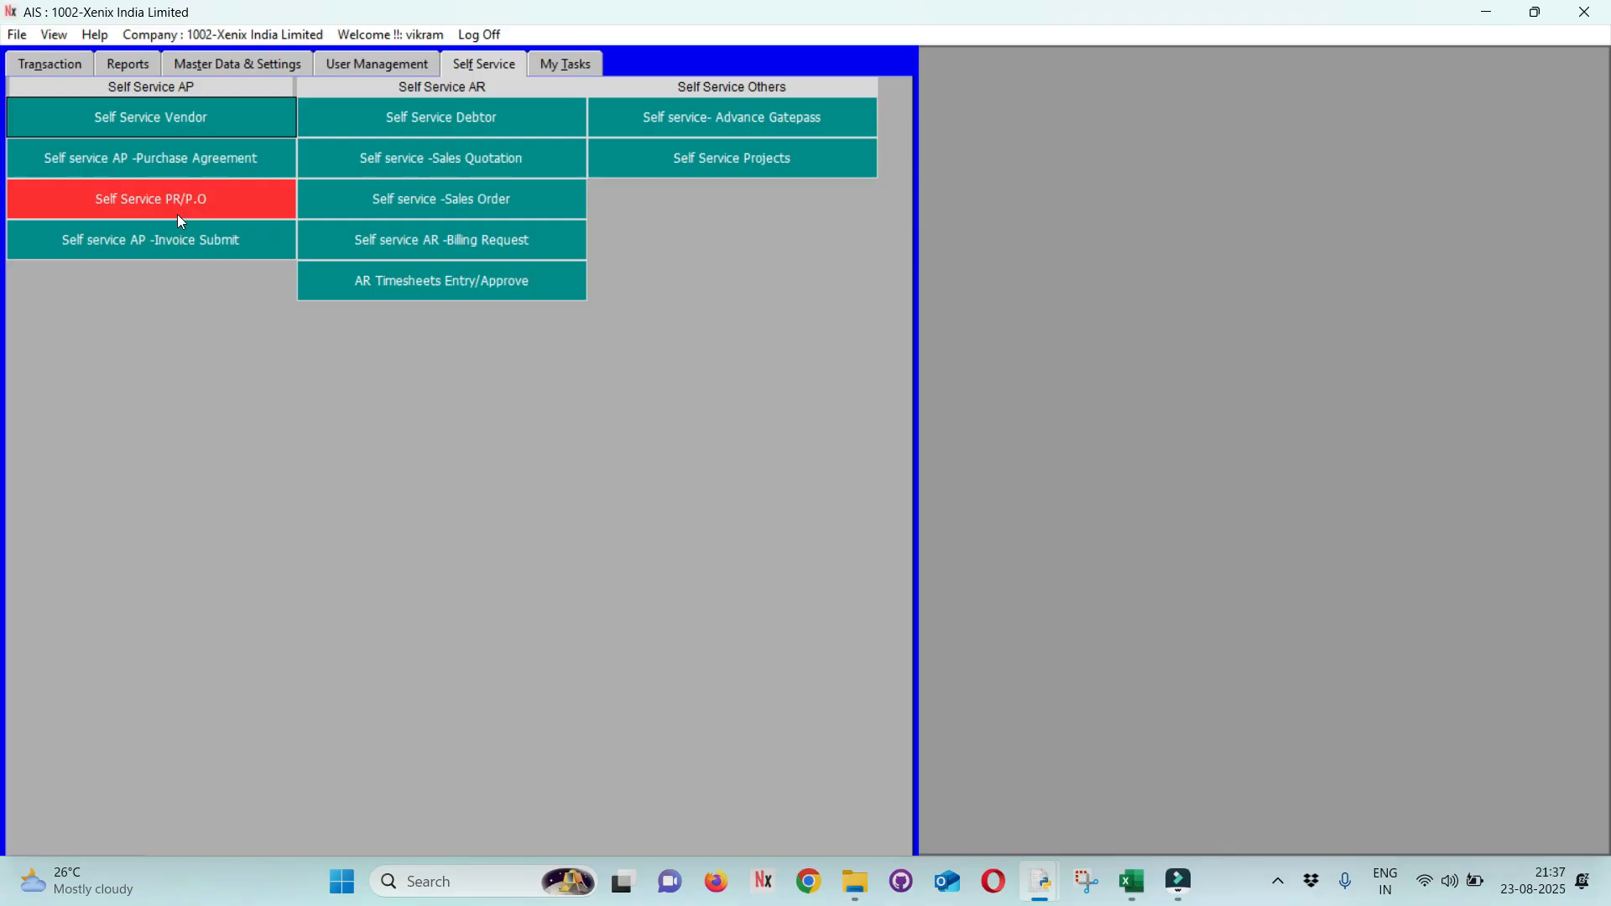
click(35, 62)
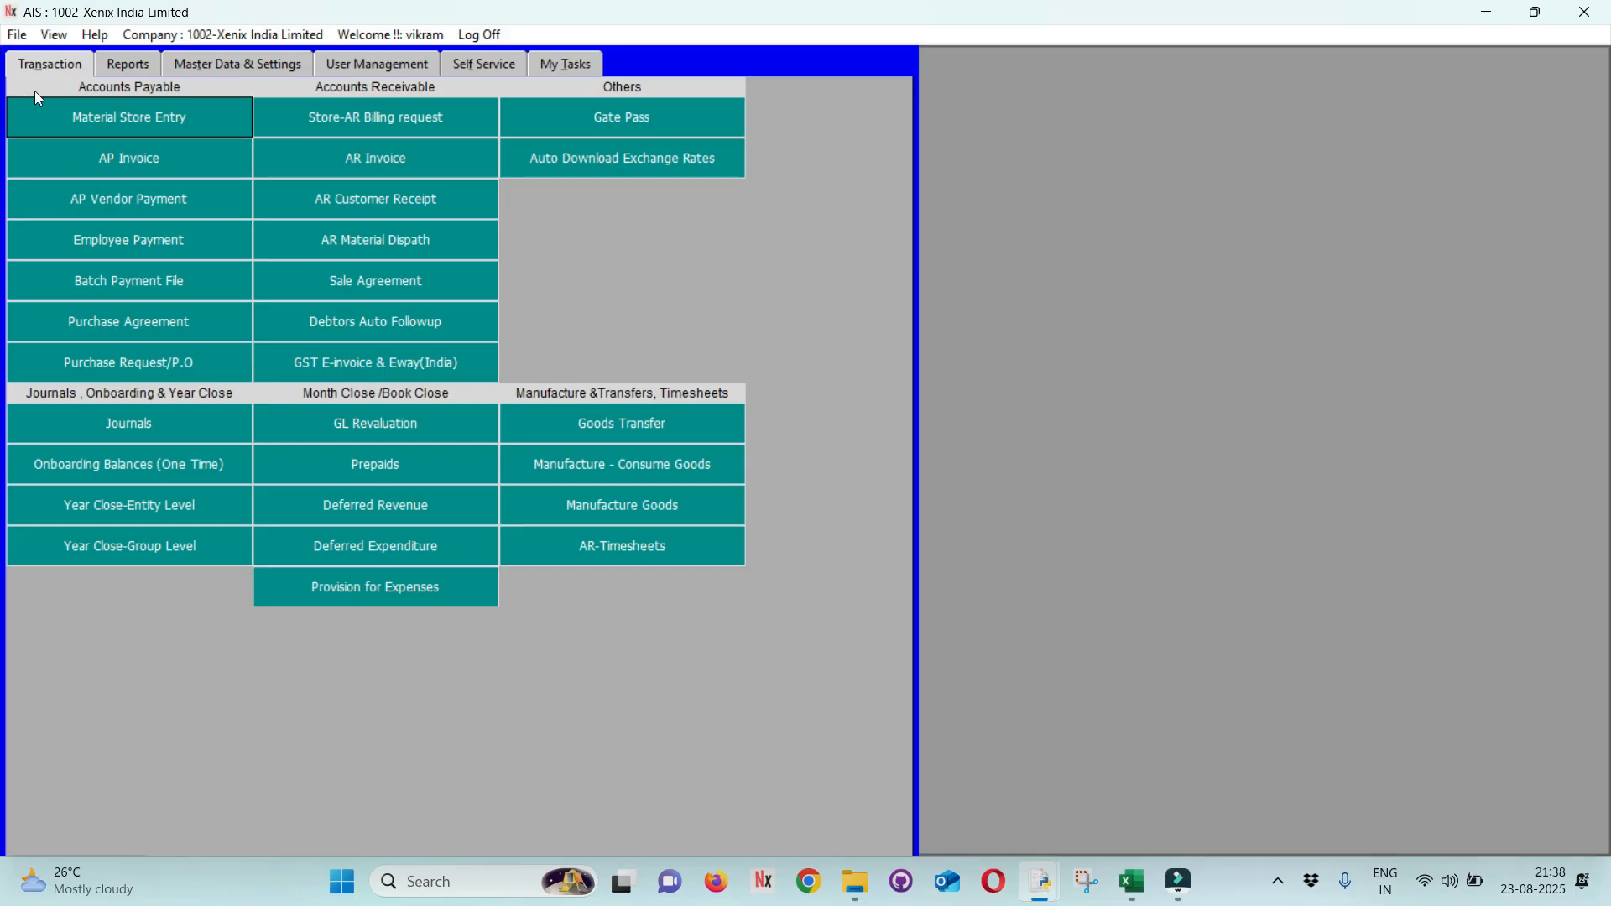
click(490, 67)
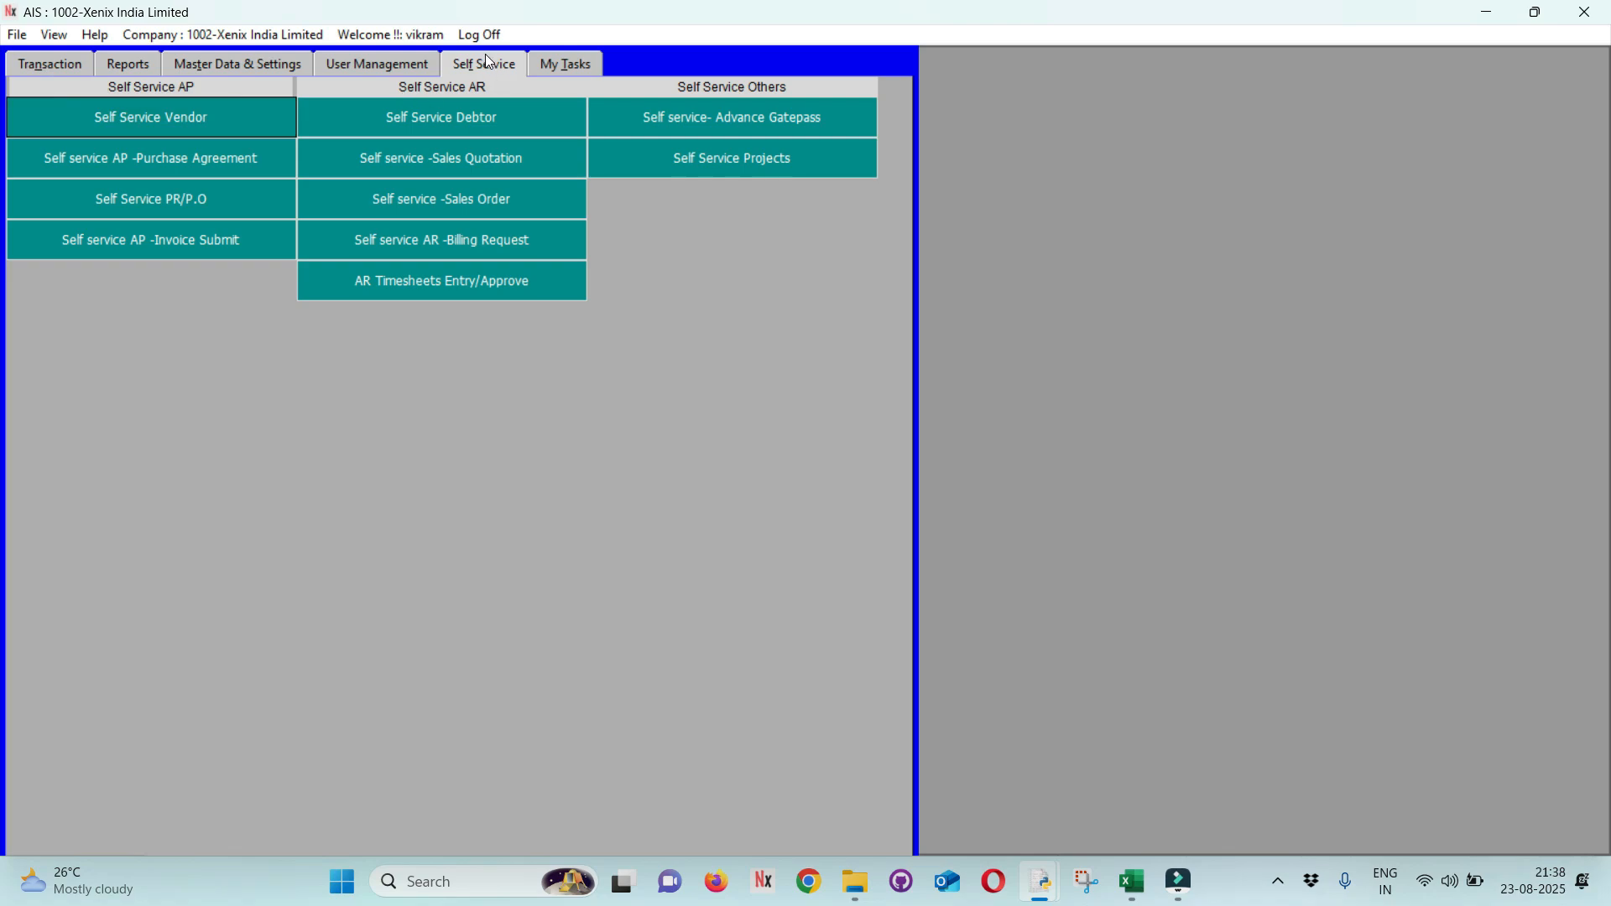
Open the Purchase Request/P.O transaction and raise a new purchase request in a maximized form window.
click(26, 66)
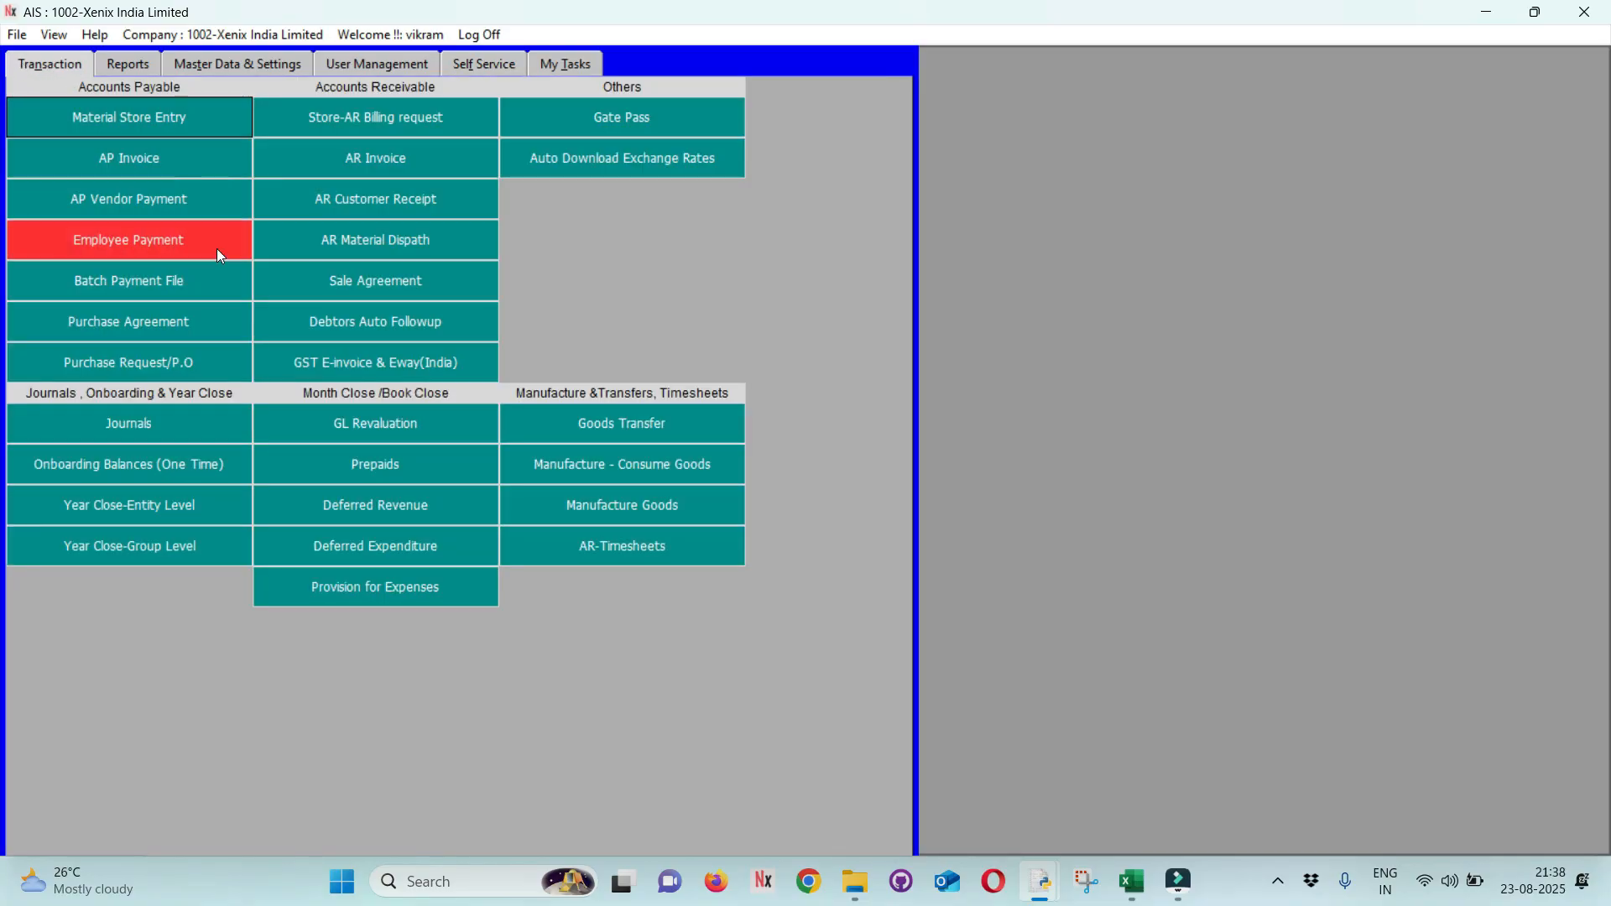
click(65, 371)
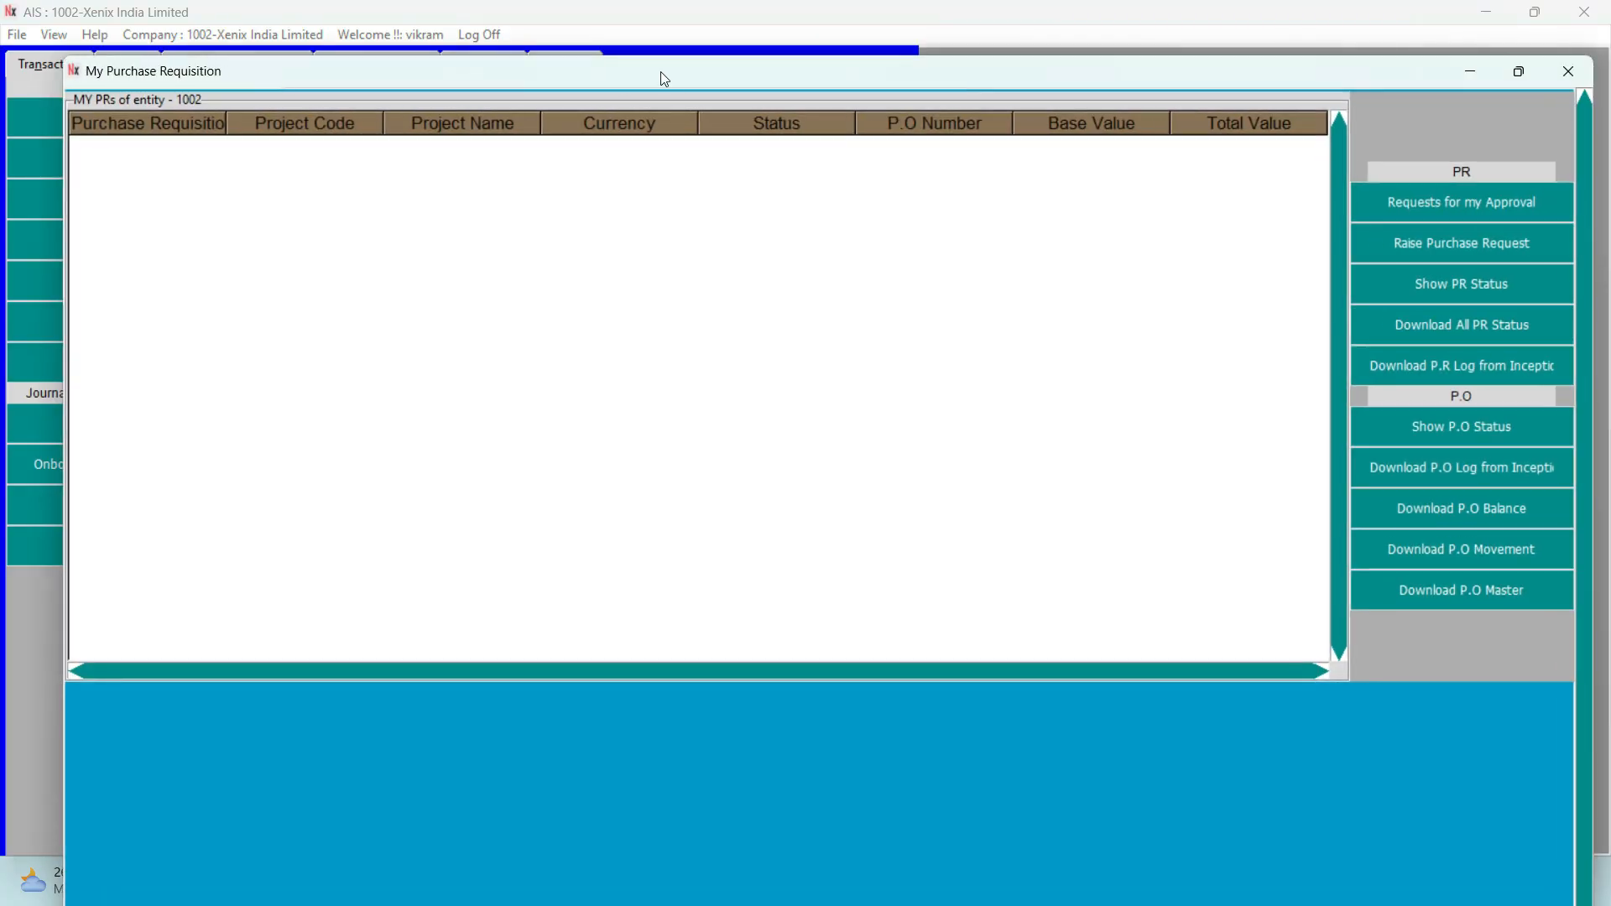
double_click(664, 79)
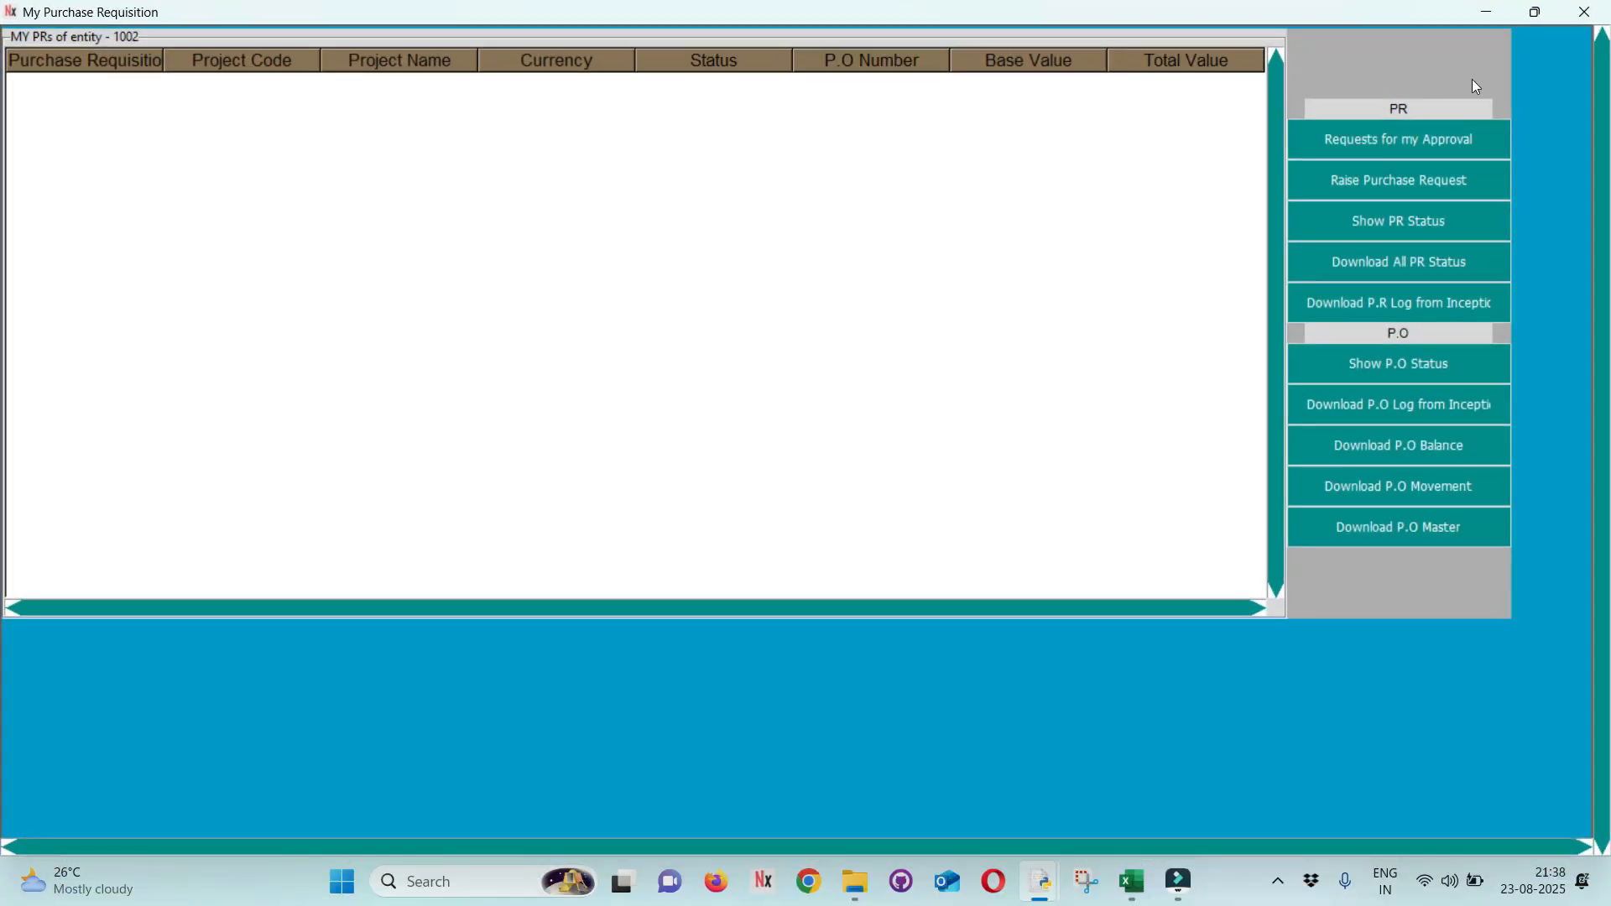
click(1352, 180)
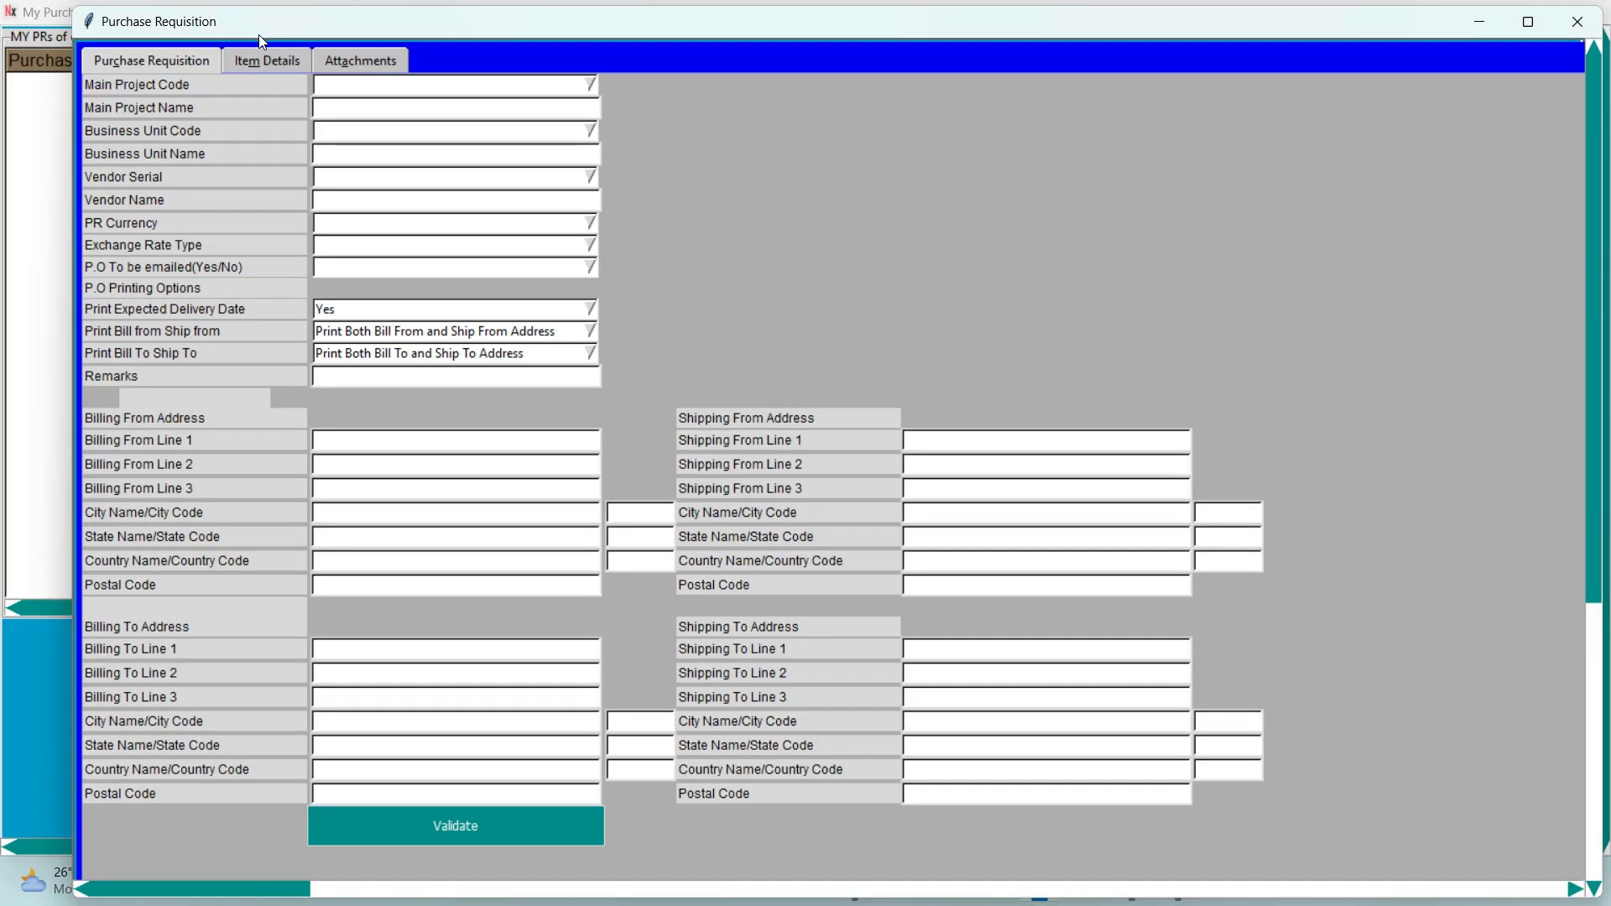
double_click(884, 32)
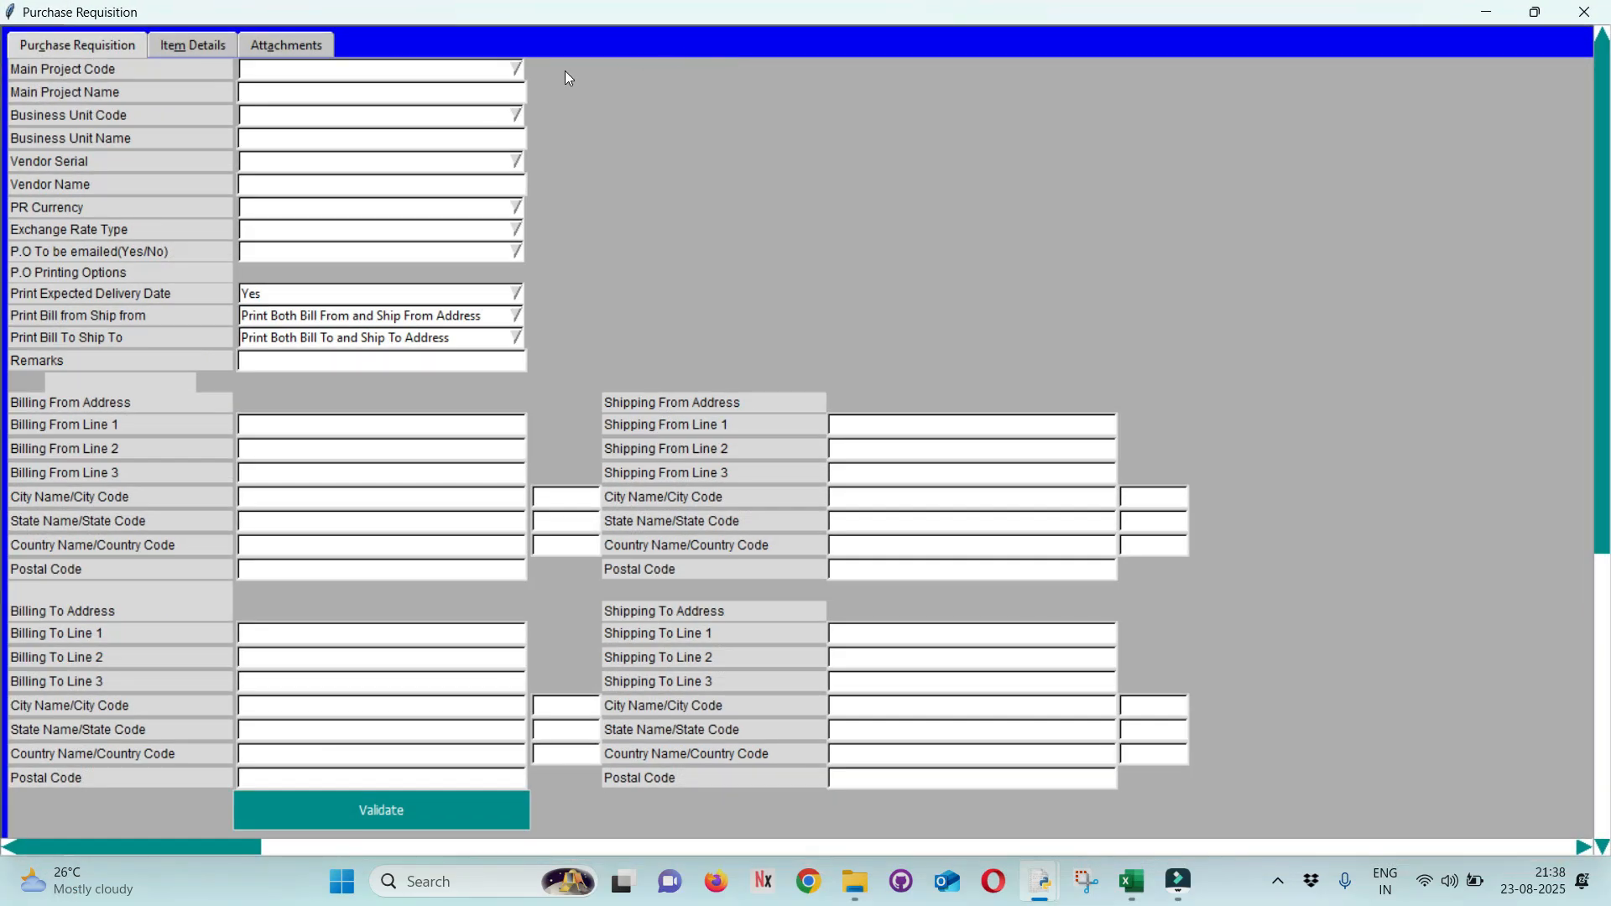
Search the main project codes for "overhead" and choose Project-32 Admin Overhead.
click(282, 69)
text(overhead)
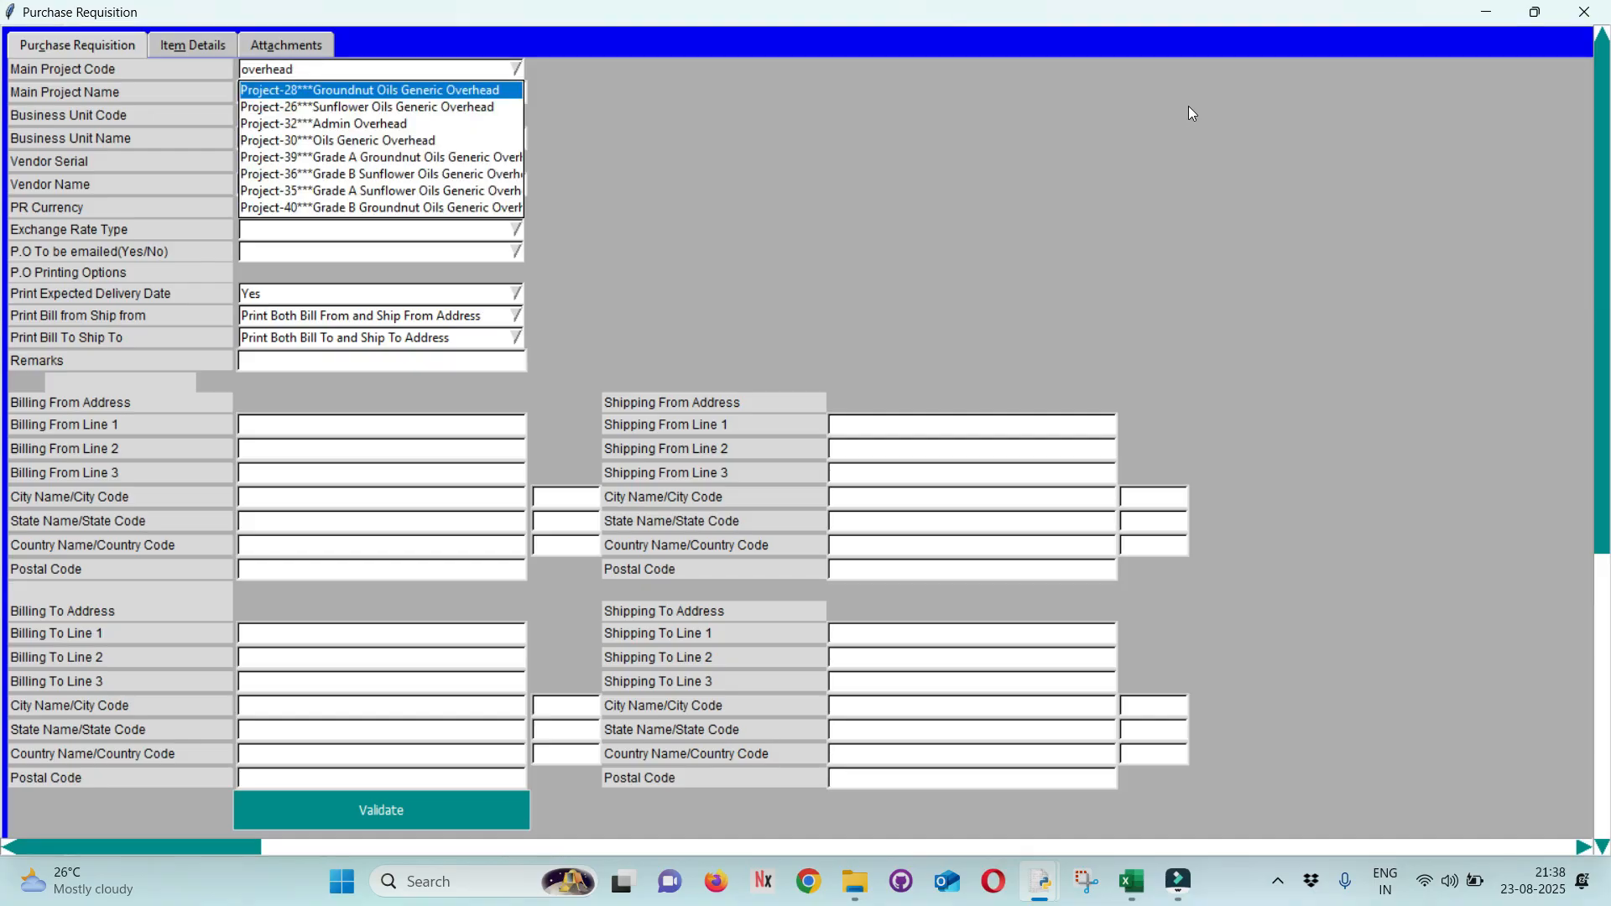
key(Down)
key(Down)
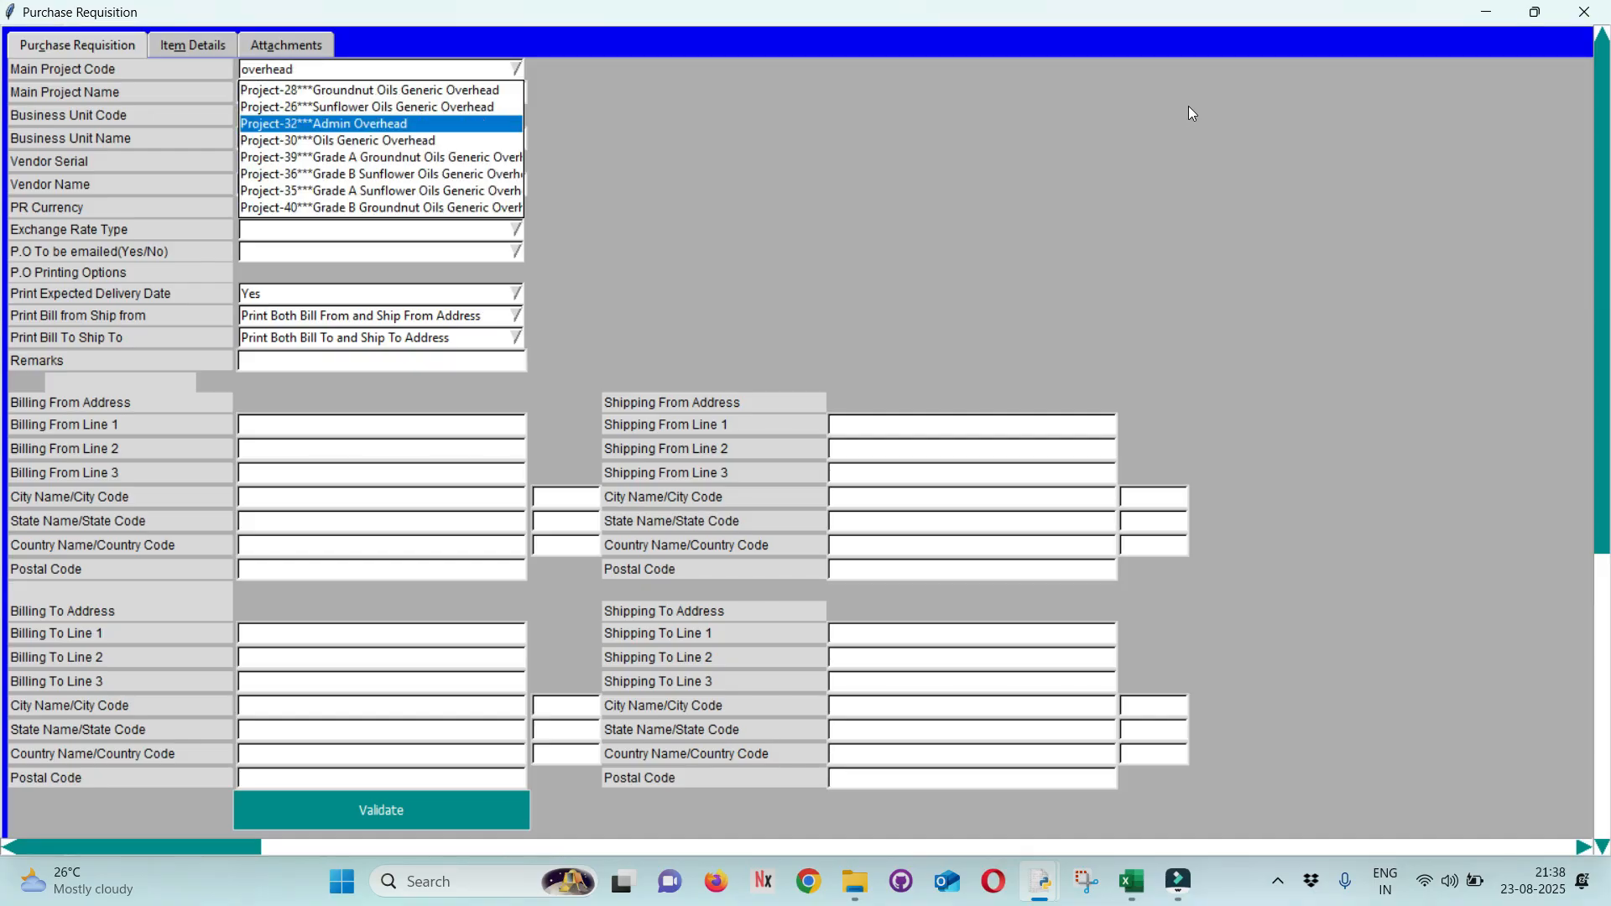
key(Return)
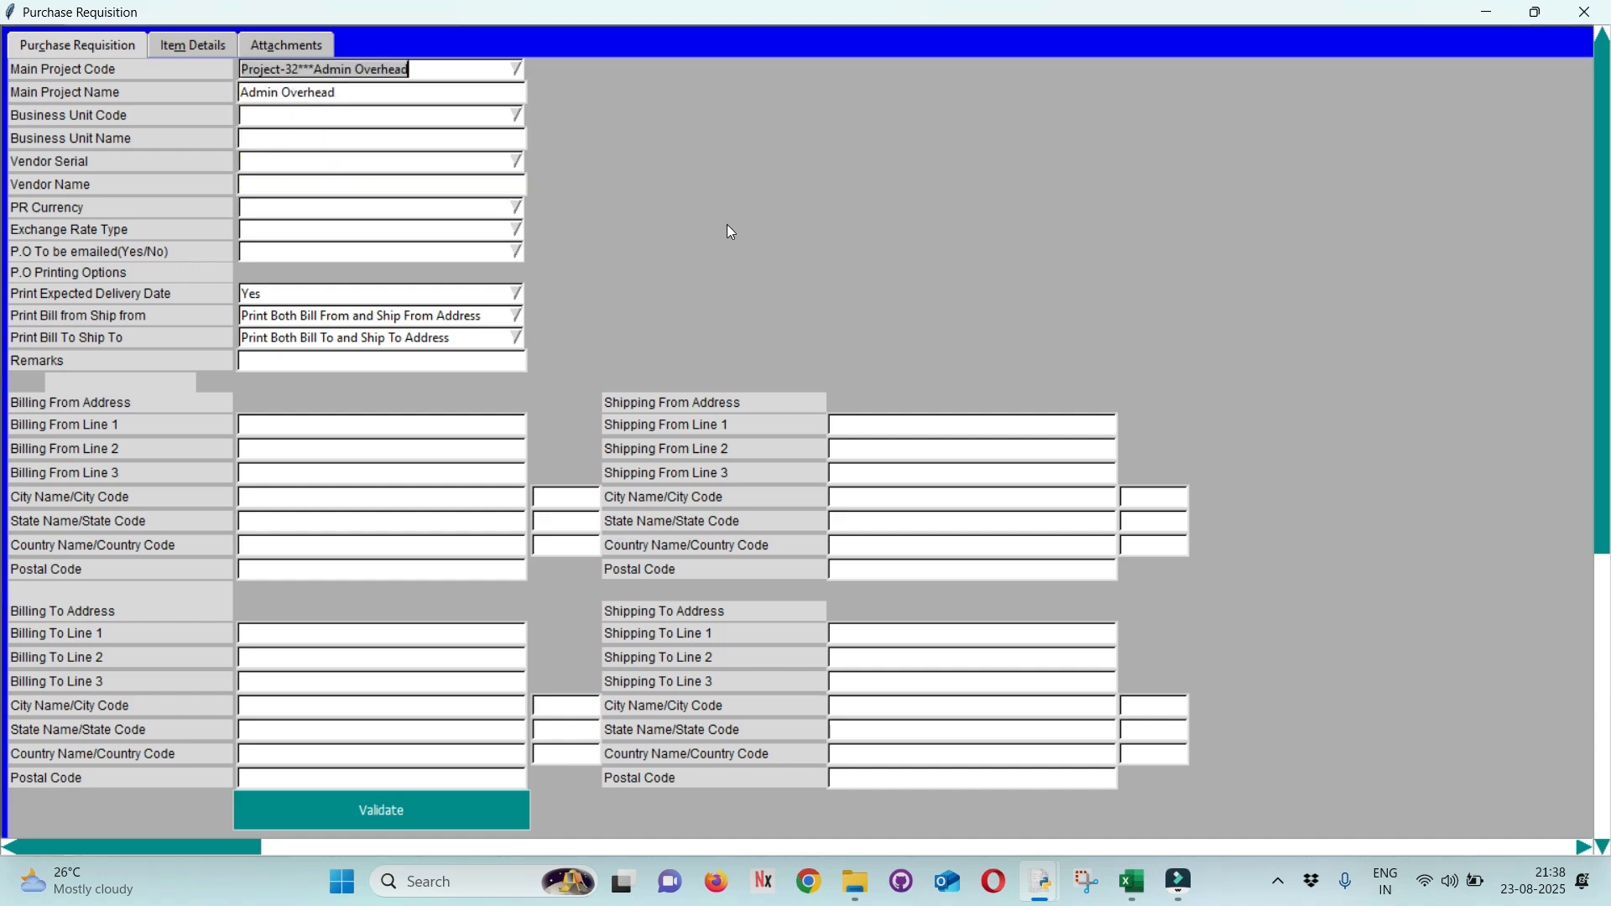
Switch to the 1002-Master.xlsx workbook in Excel and view its COA and Items sheets, then return to the requisition.
click(305, 113)
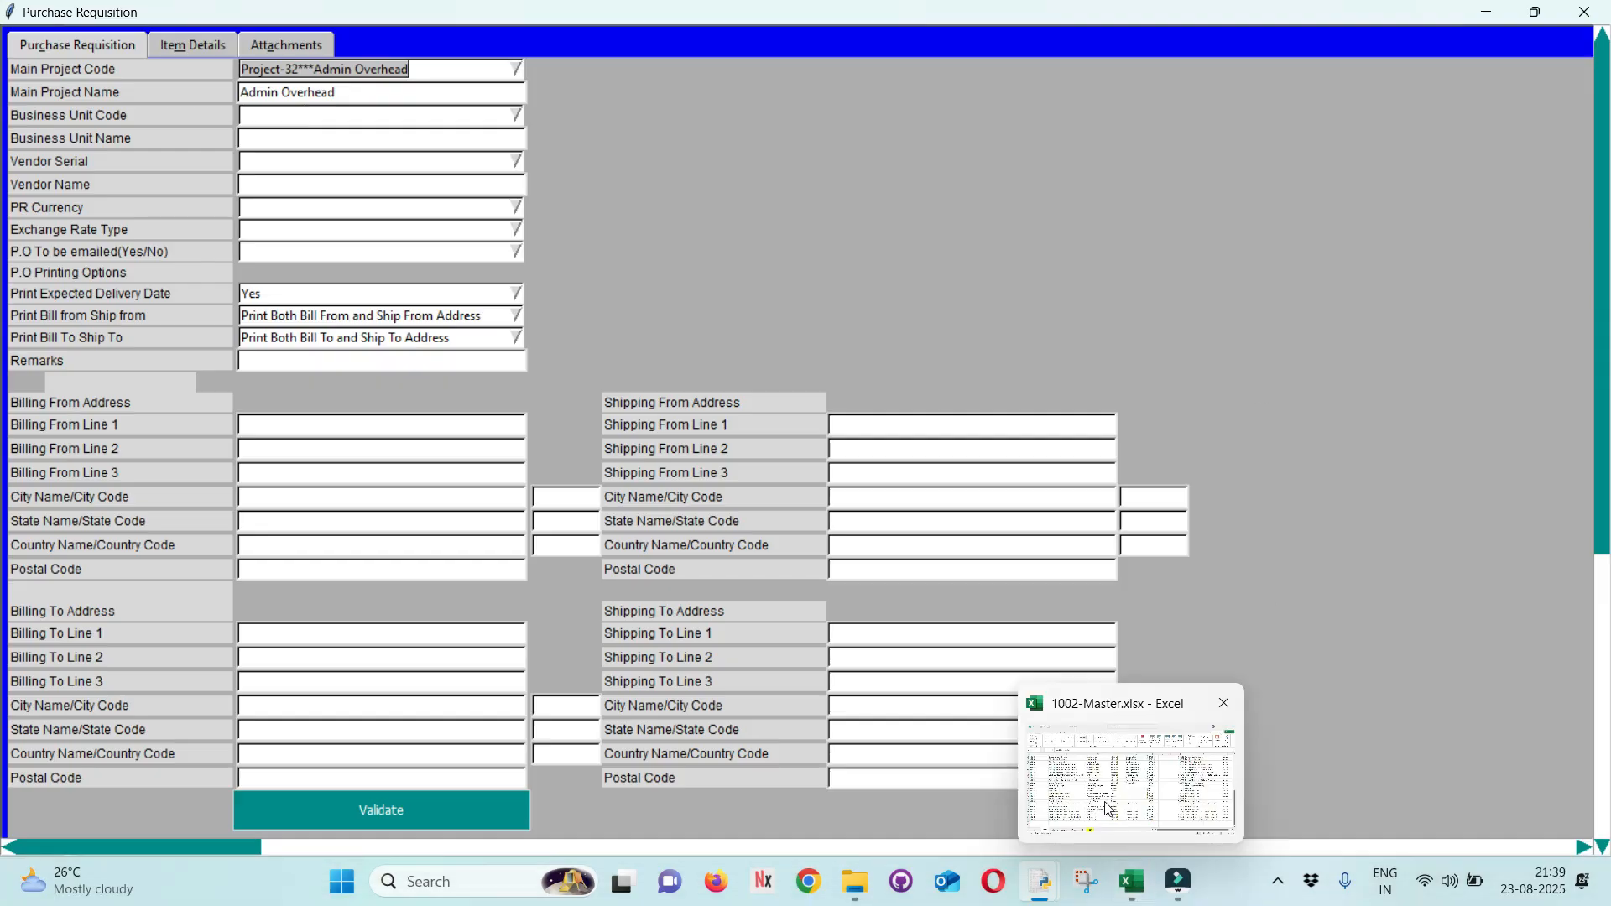
click(1138, 891)
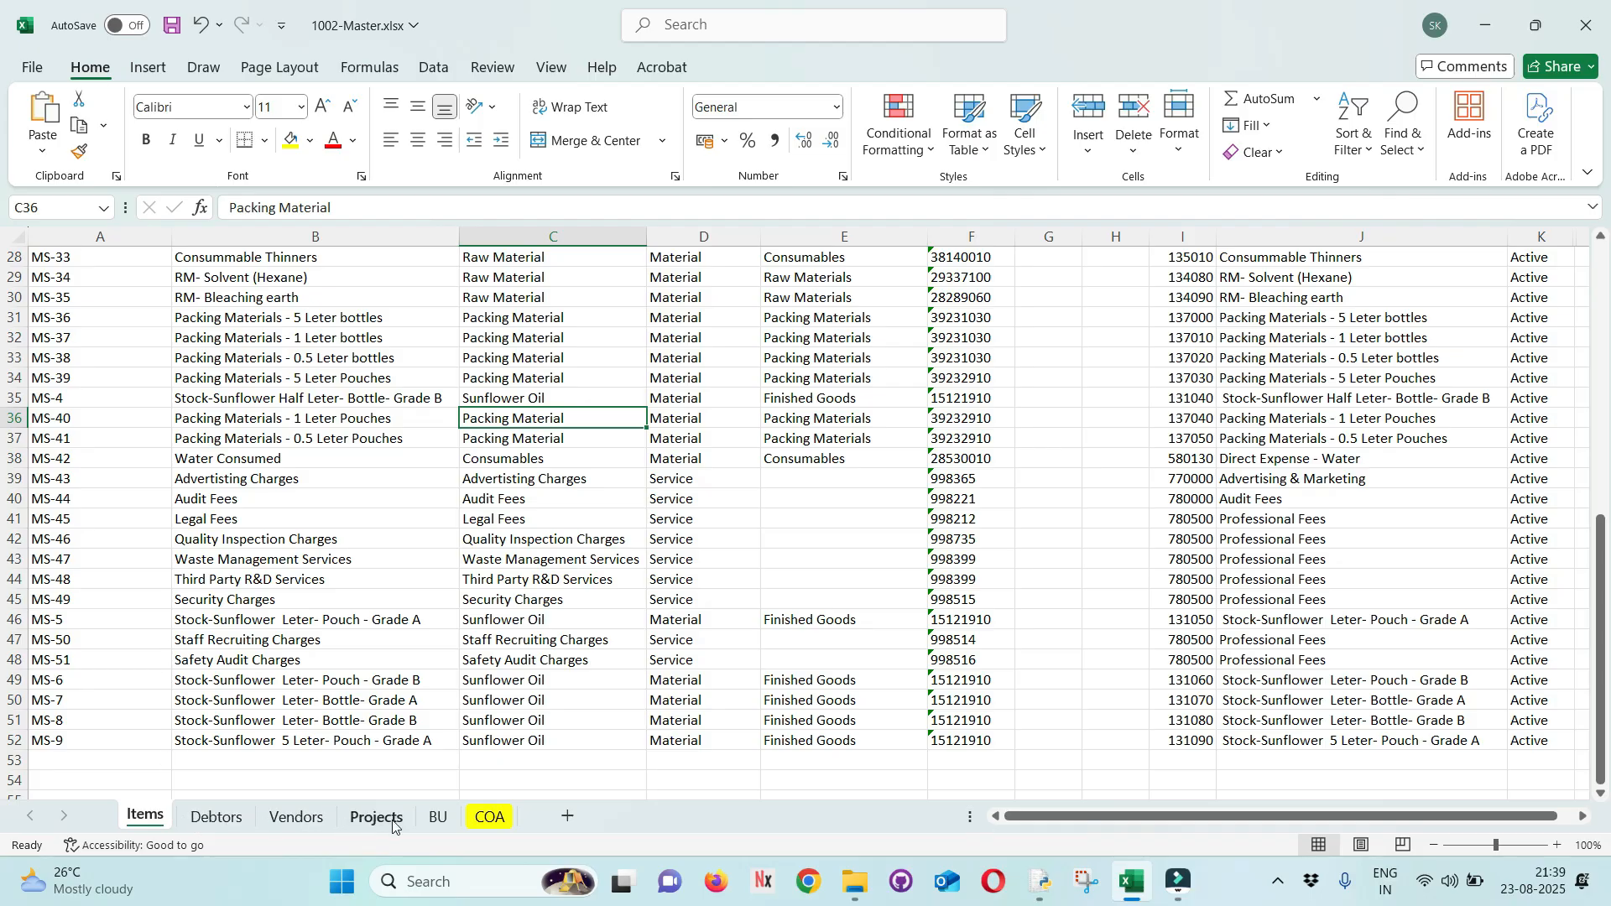
click(491, 816)
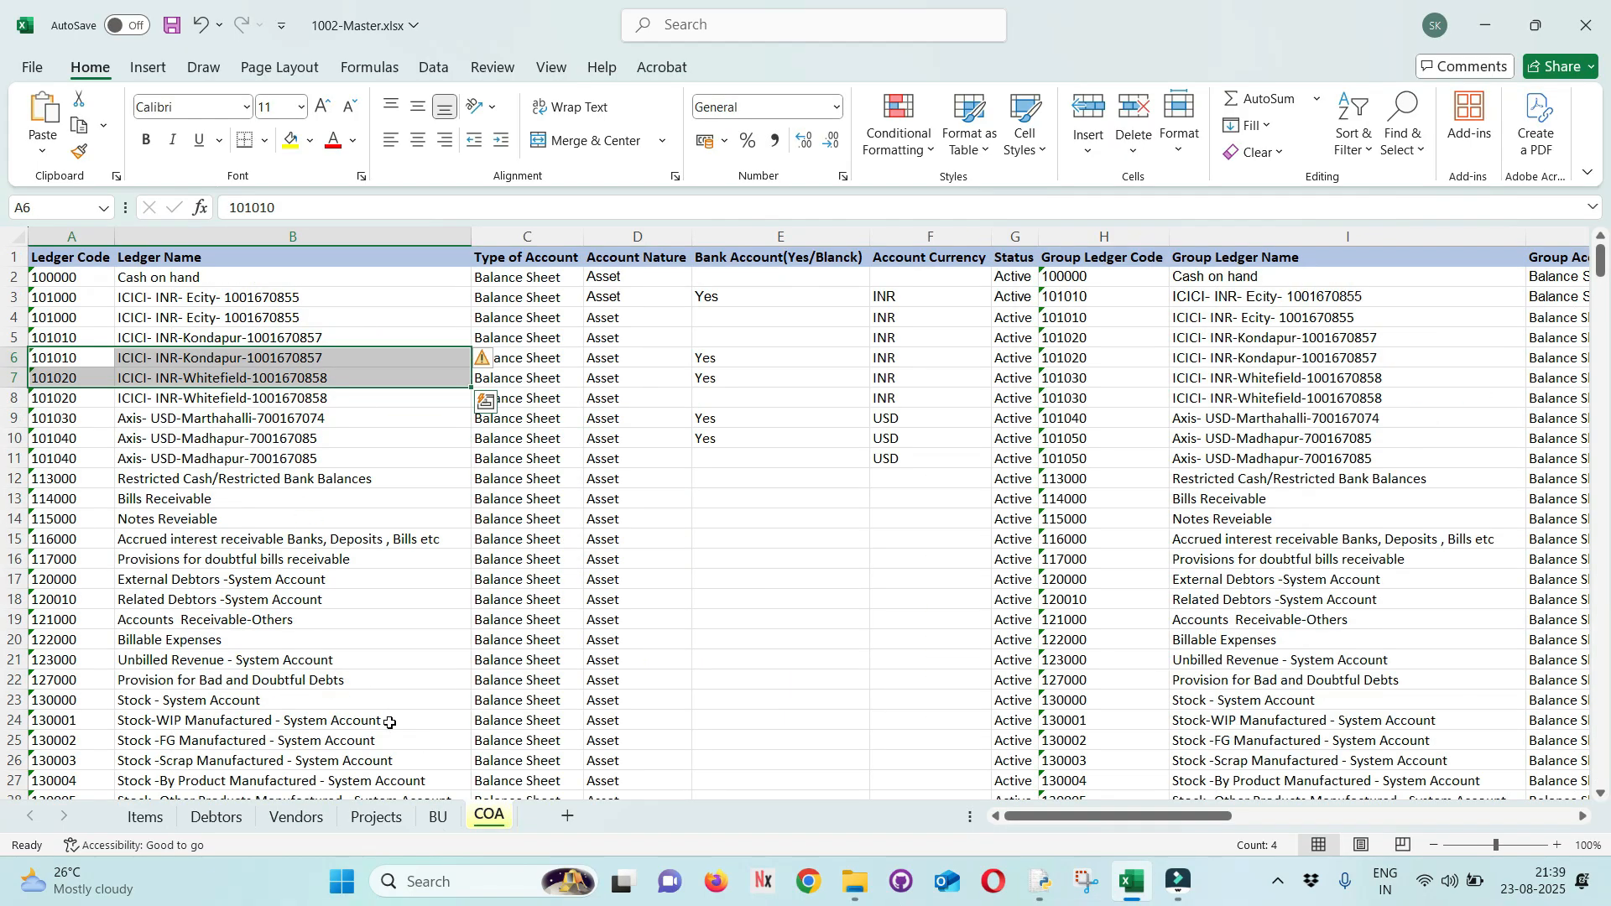
click(162, 820)
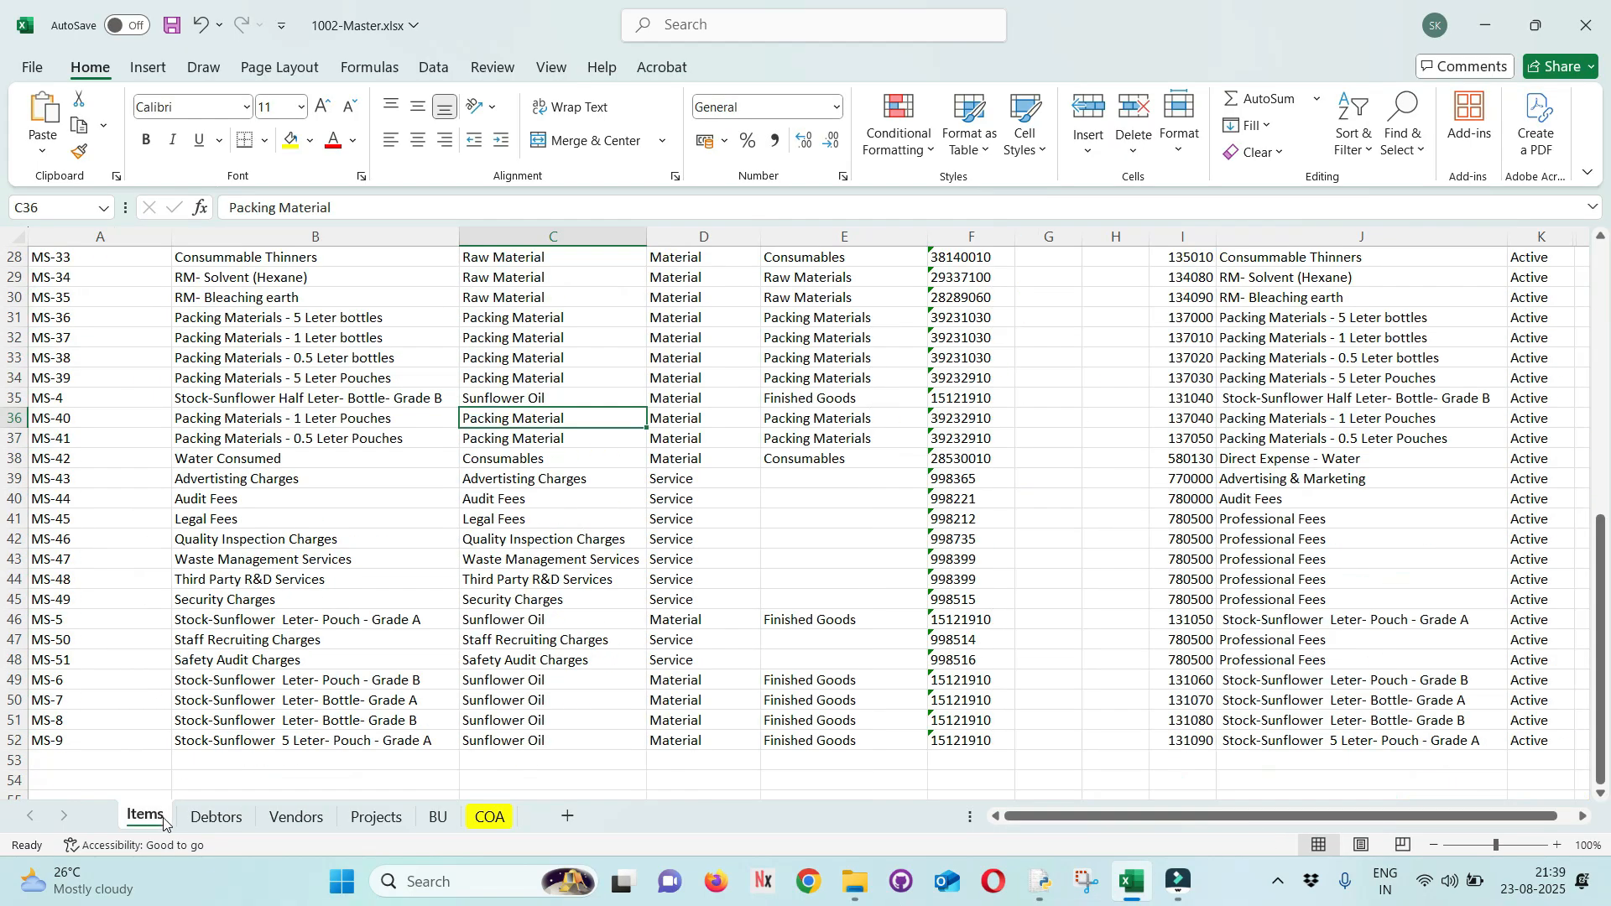
key(alt+Tab)
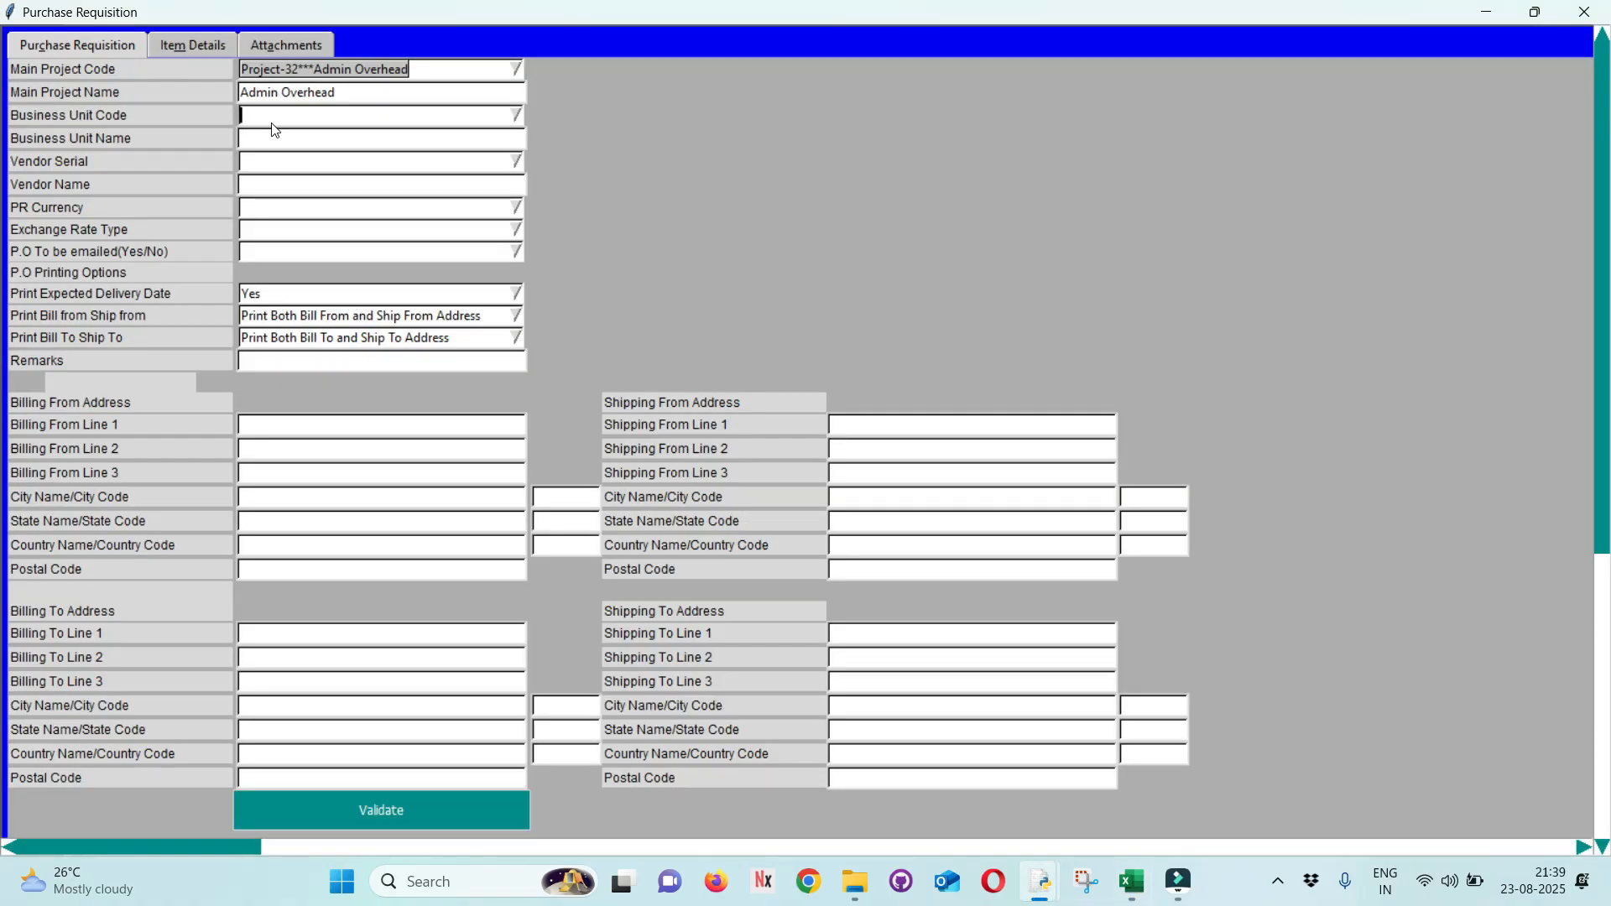
Set the requisition's business unit code to BU-1 Bangalore - Ecity.
click(272, 123)
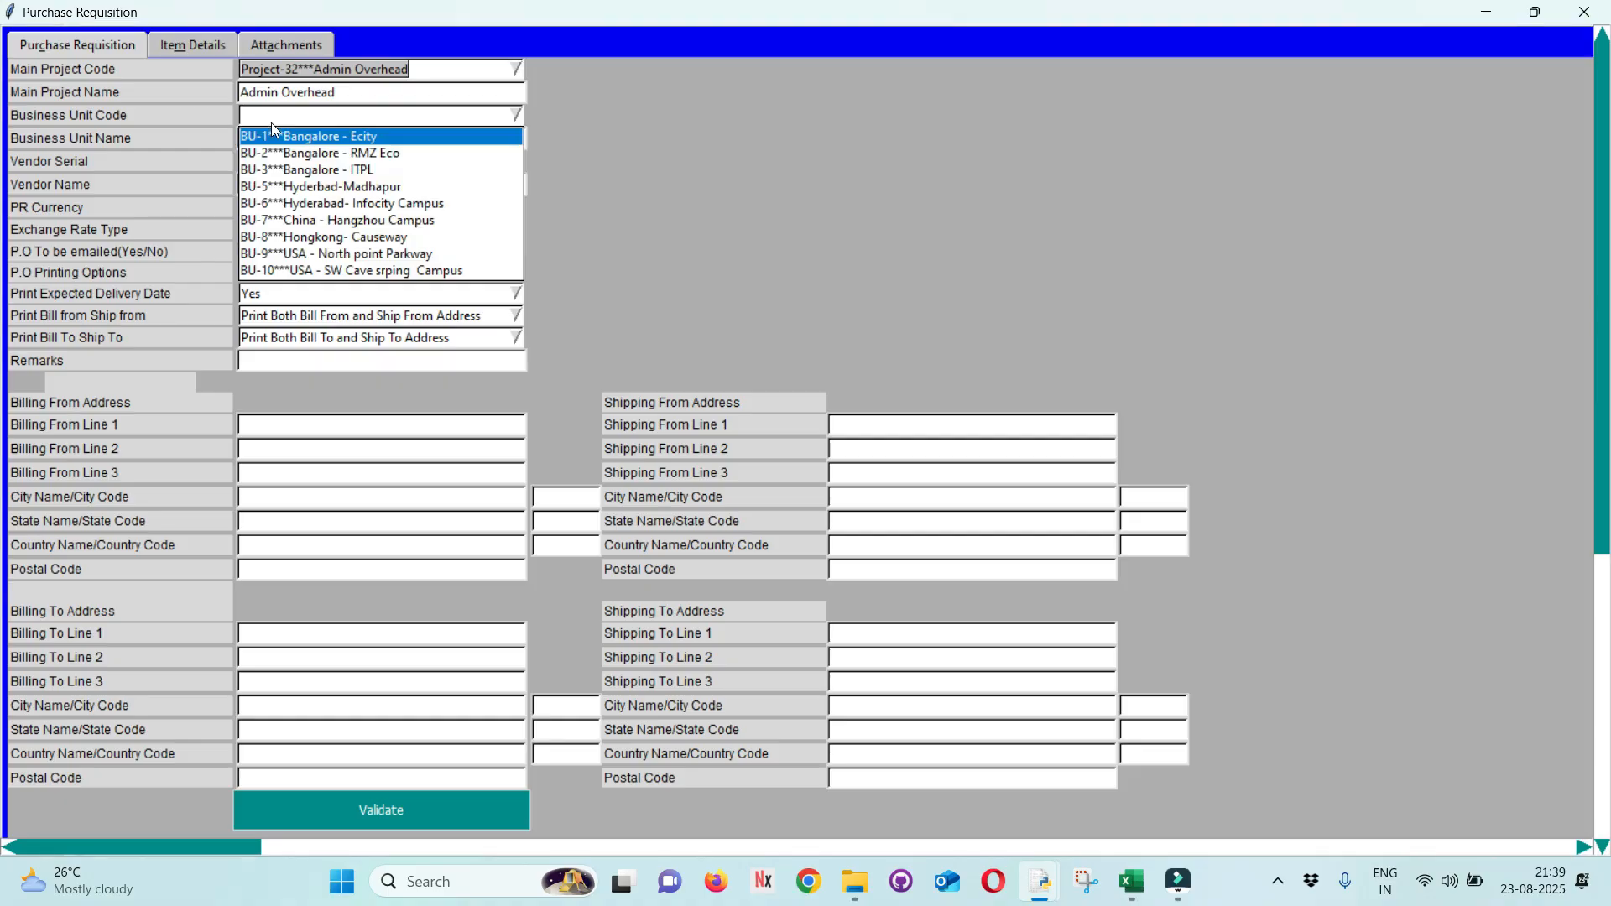
key(Return)
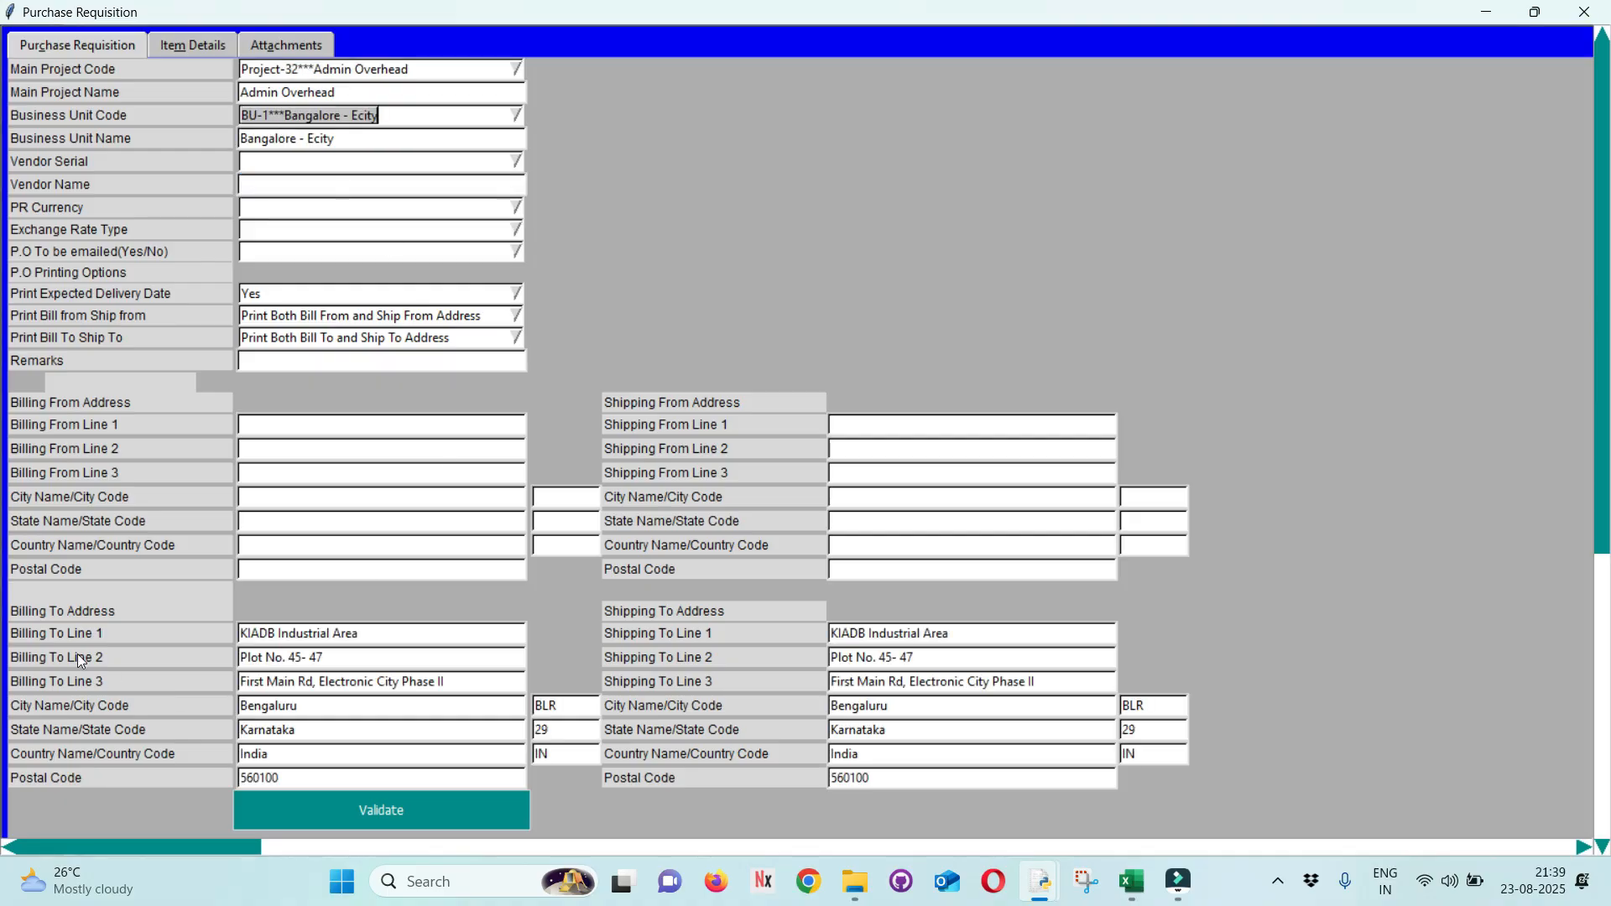
click(526, 135)
Switch to the 1002-Master.xlsx workbook in Excel and highlight Hindustan Orgo Limited in yellow on the Vendors sheet.
key(alt+Tab)
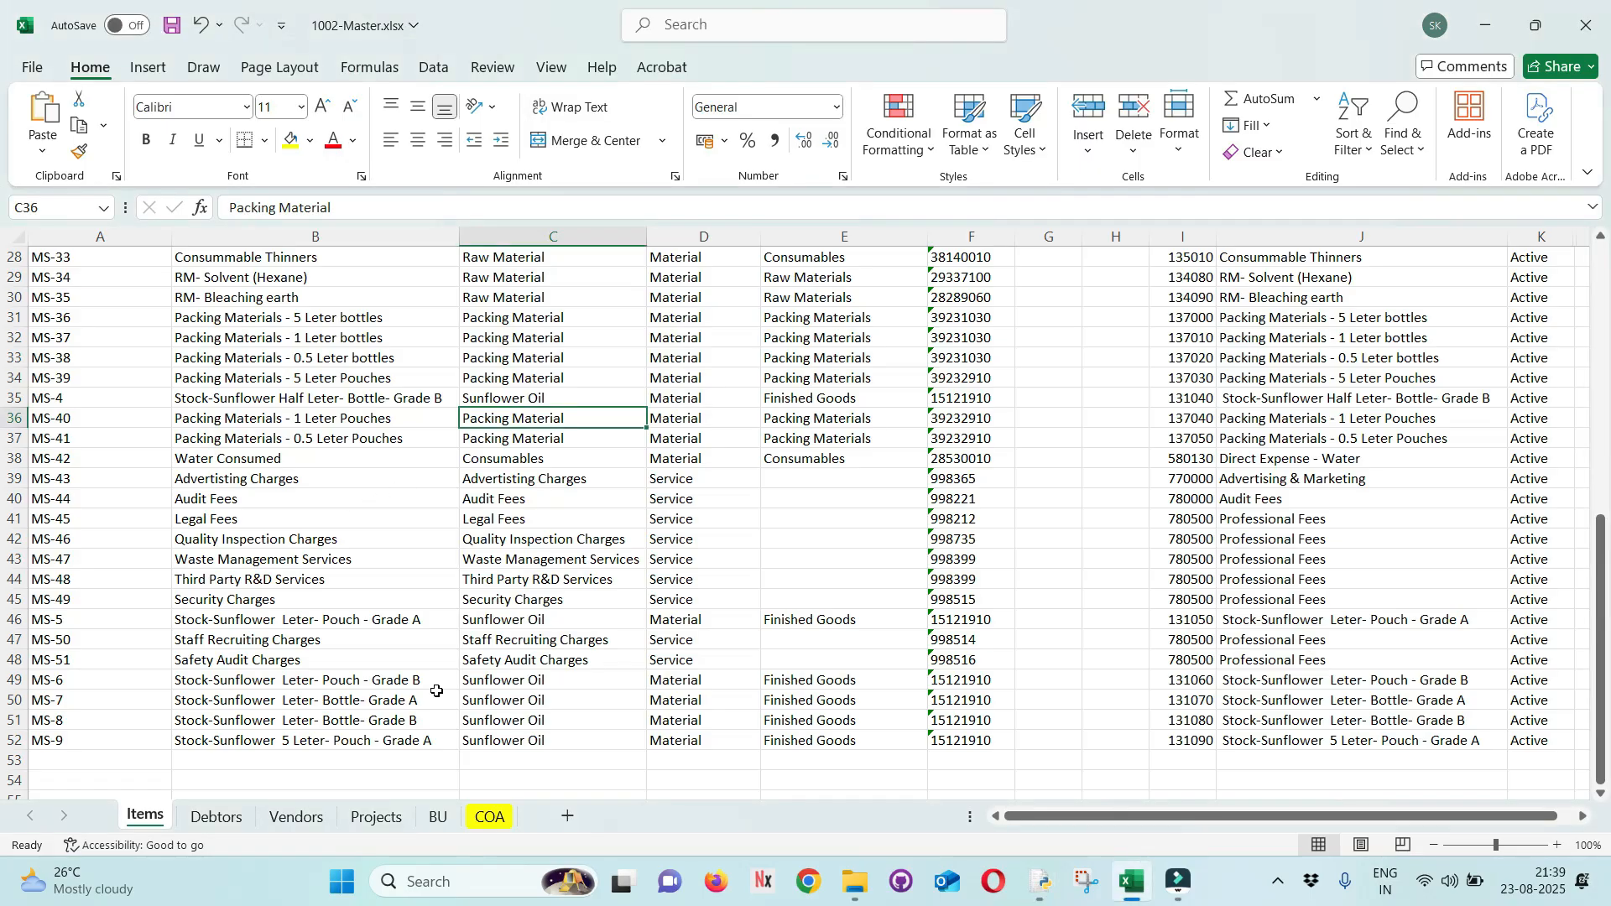
click(296, 817)
click(175, 698)
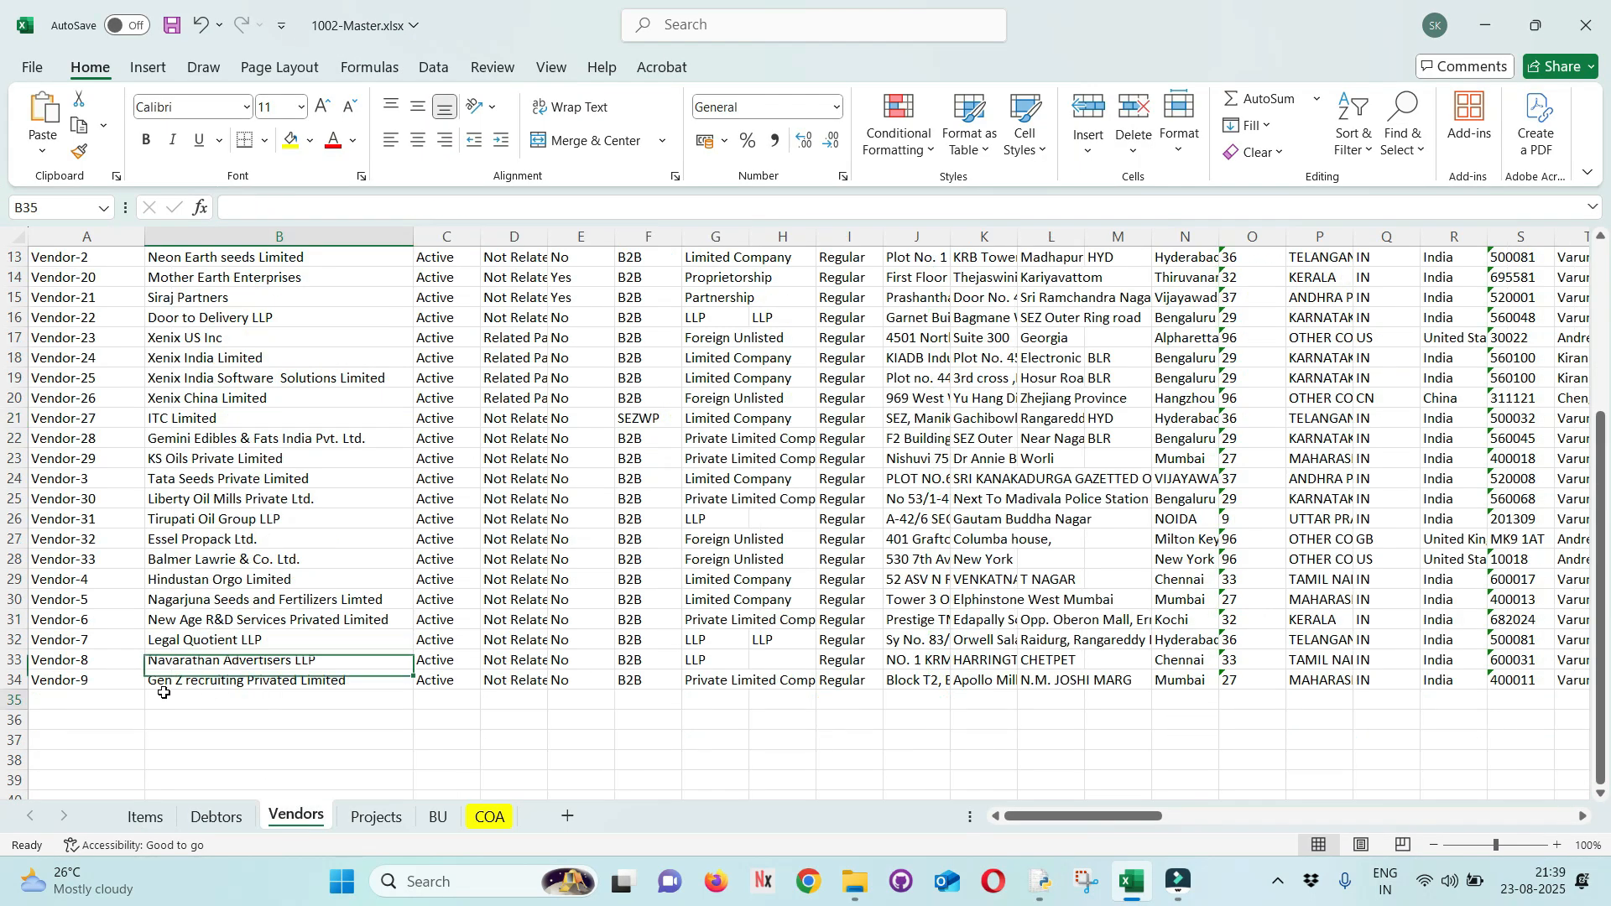
click(160, 560)
scroll(166, 590, up, 4)
scroll(193, 587, down, 5)
click(191, 580)
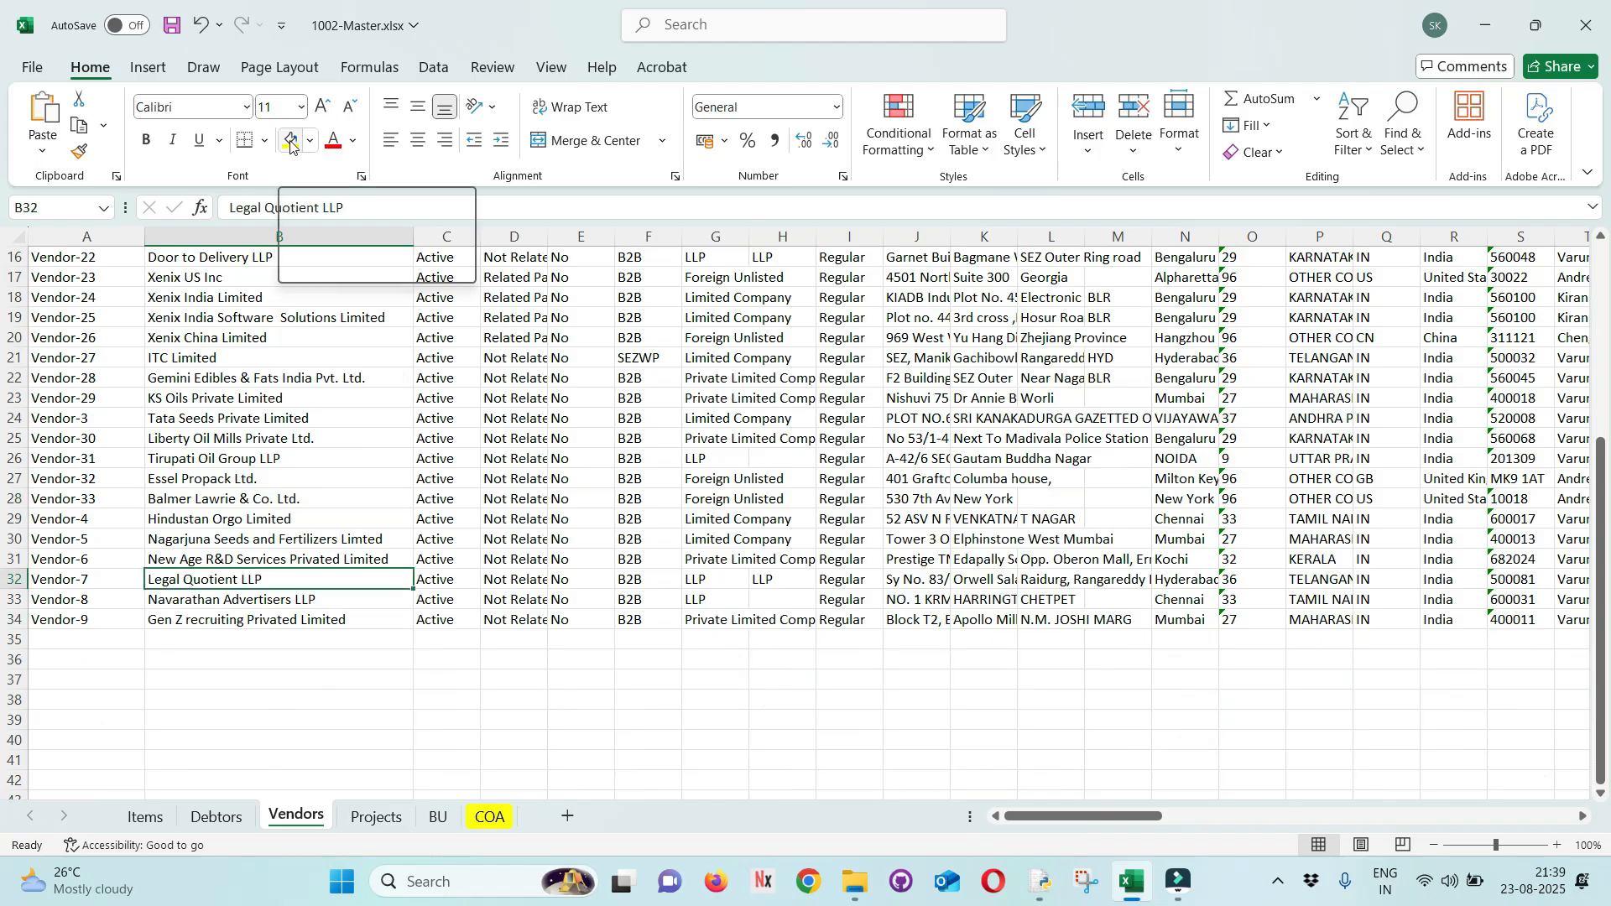
click(245, 523)
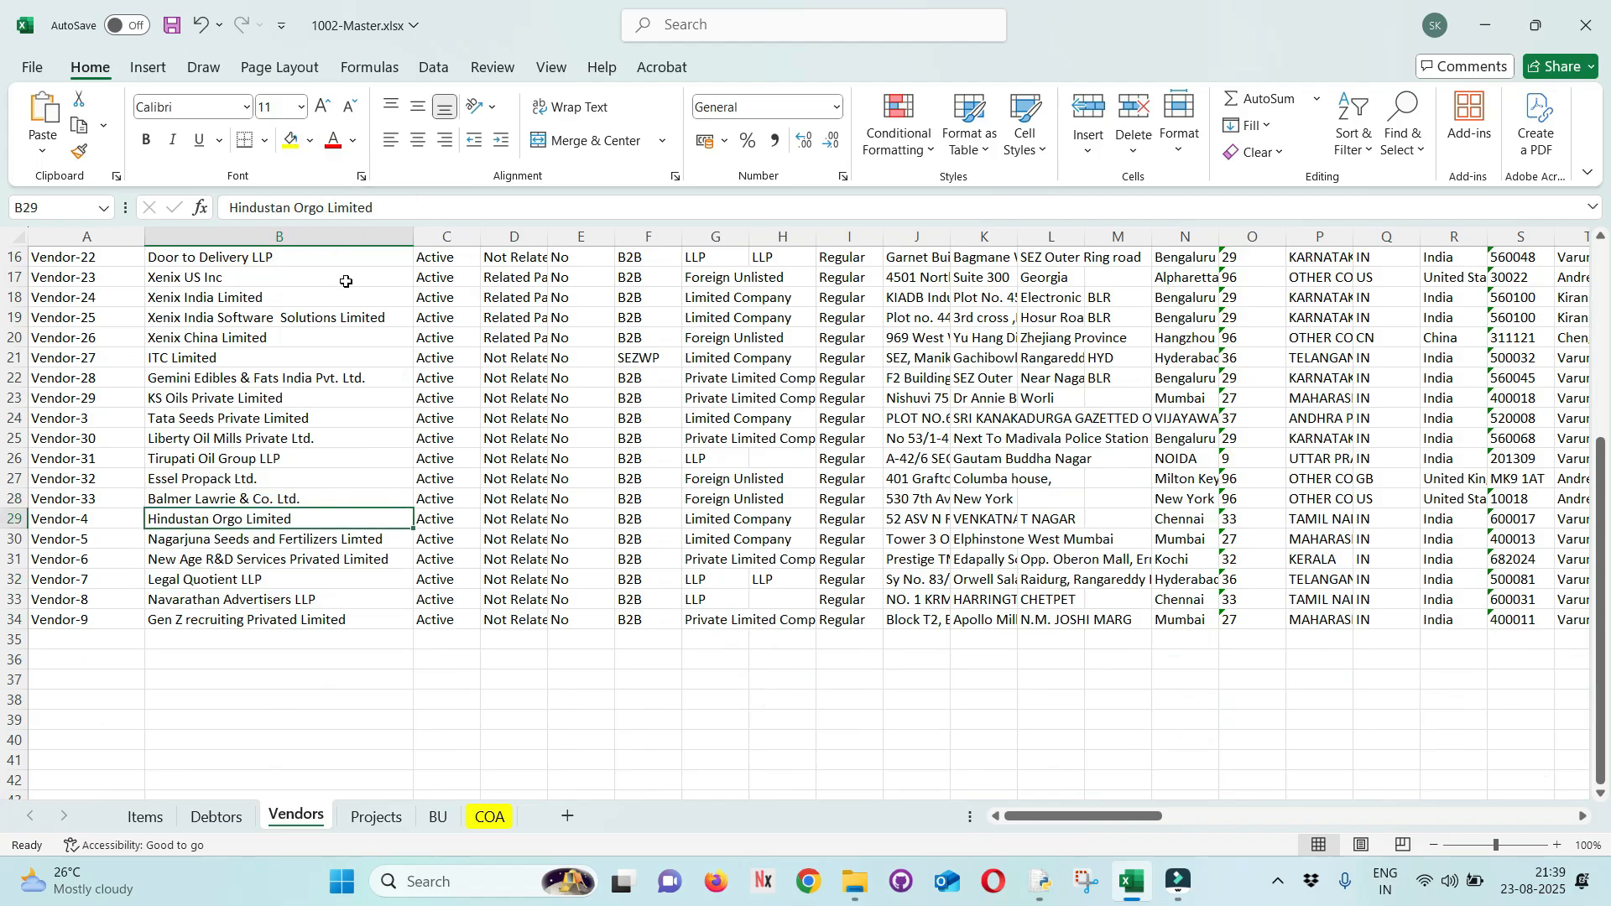
click(286, 143)
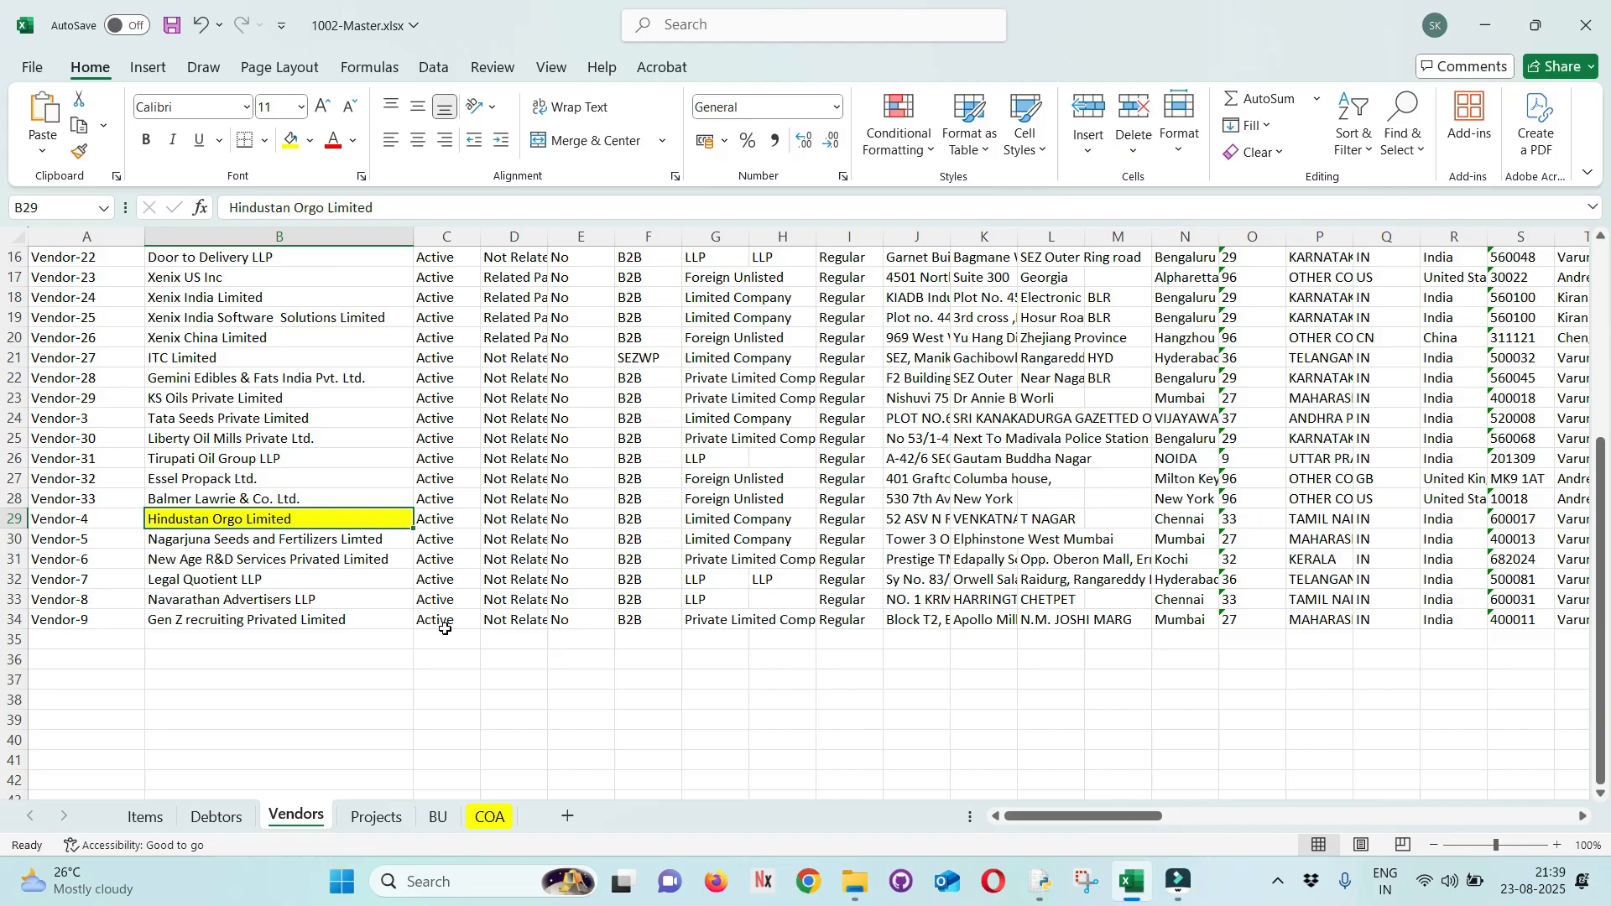
Copy the code Vendor-4 from the highlighted row and use it as the vendor serial in the purchase requisition.
key(Left)
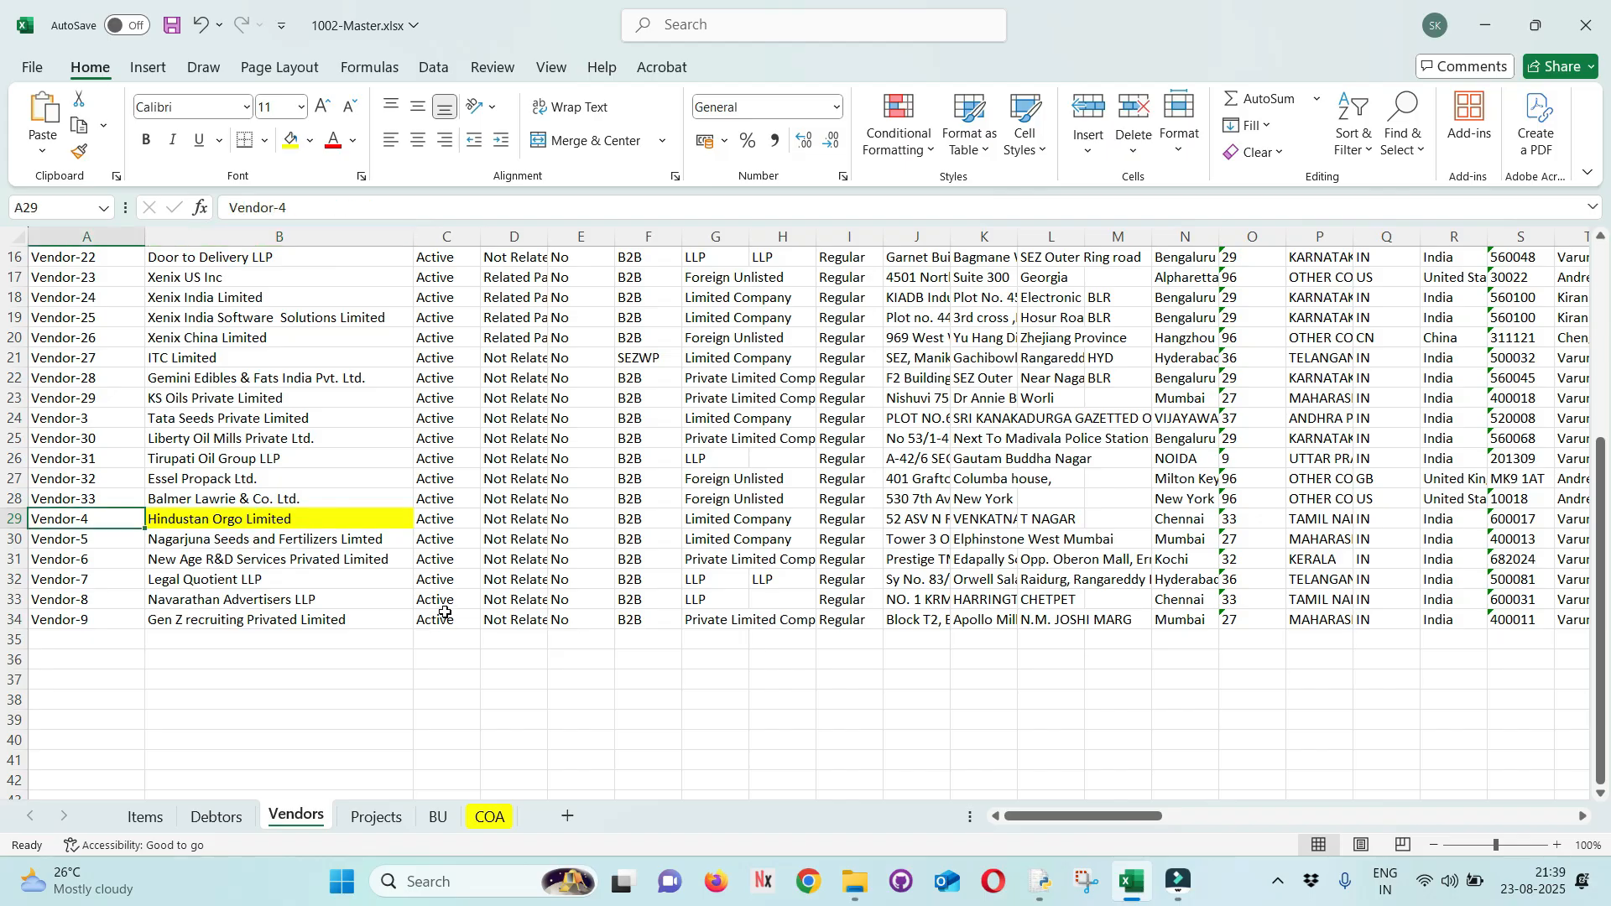
key(ctrl+c)
key(alt+Tab)
key(ctrl+v)
key(Tab)
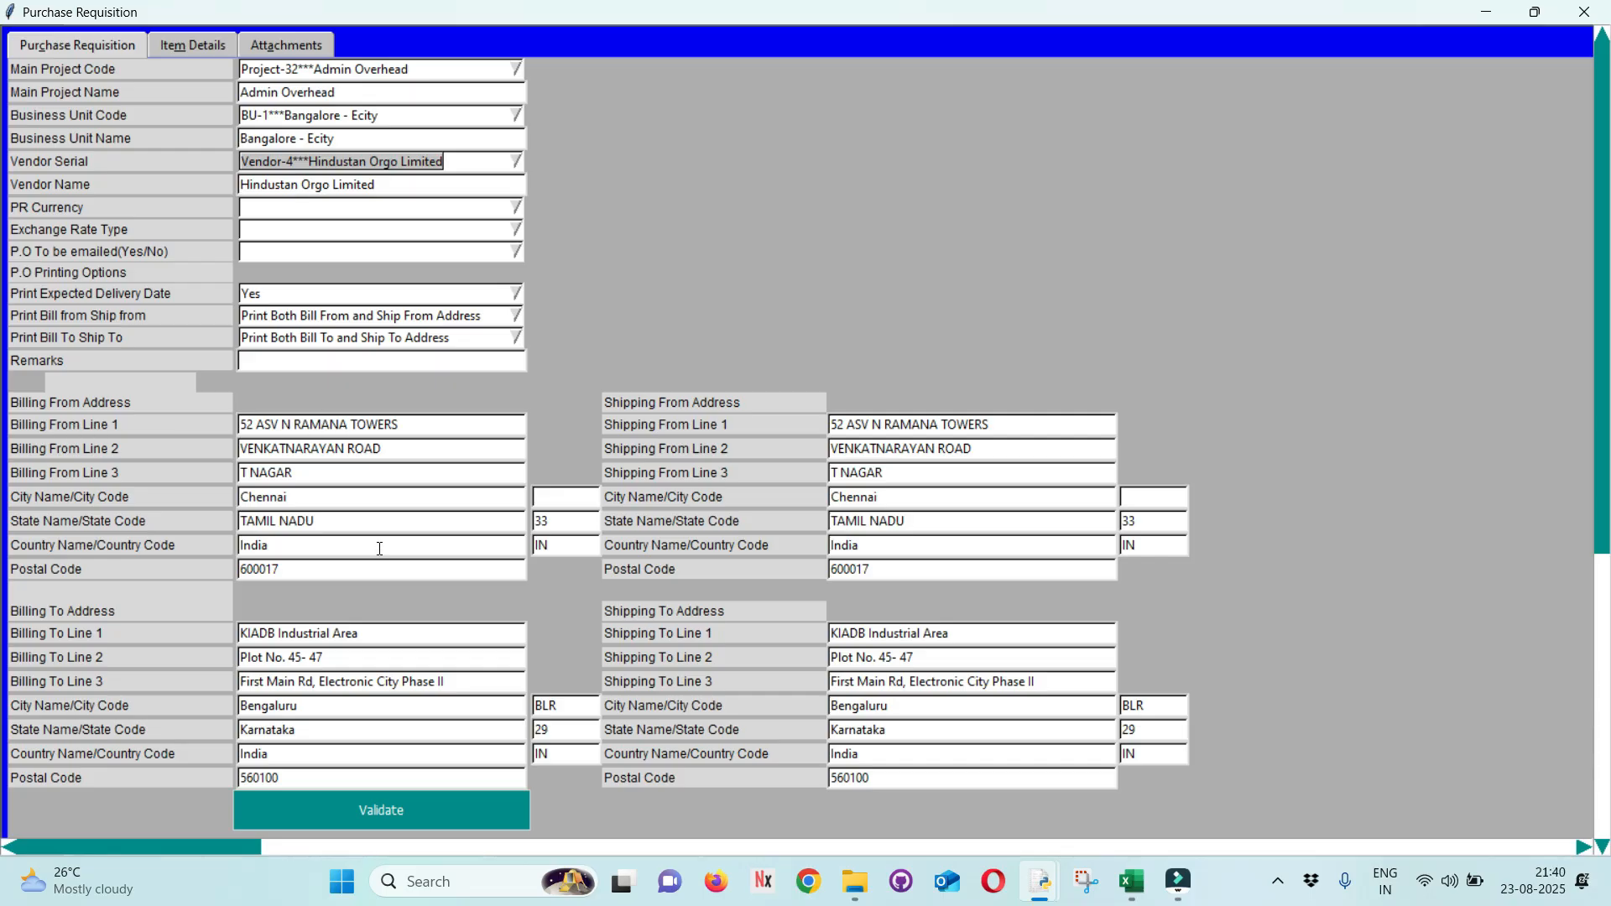
Clear the vendor serial and select Vendor-4 Hindustan Orgo Limited again by searching for "hindus".
click(459, 163)
drag(457, 163, 169, 174)
key(BackSpace)
text(hin)
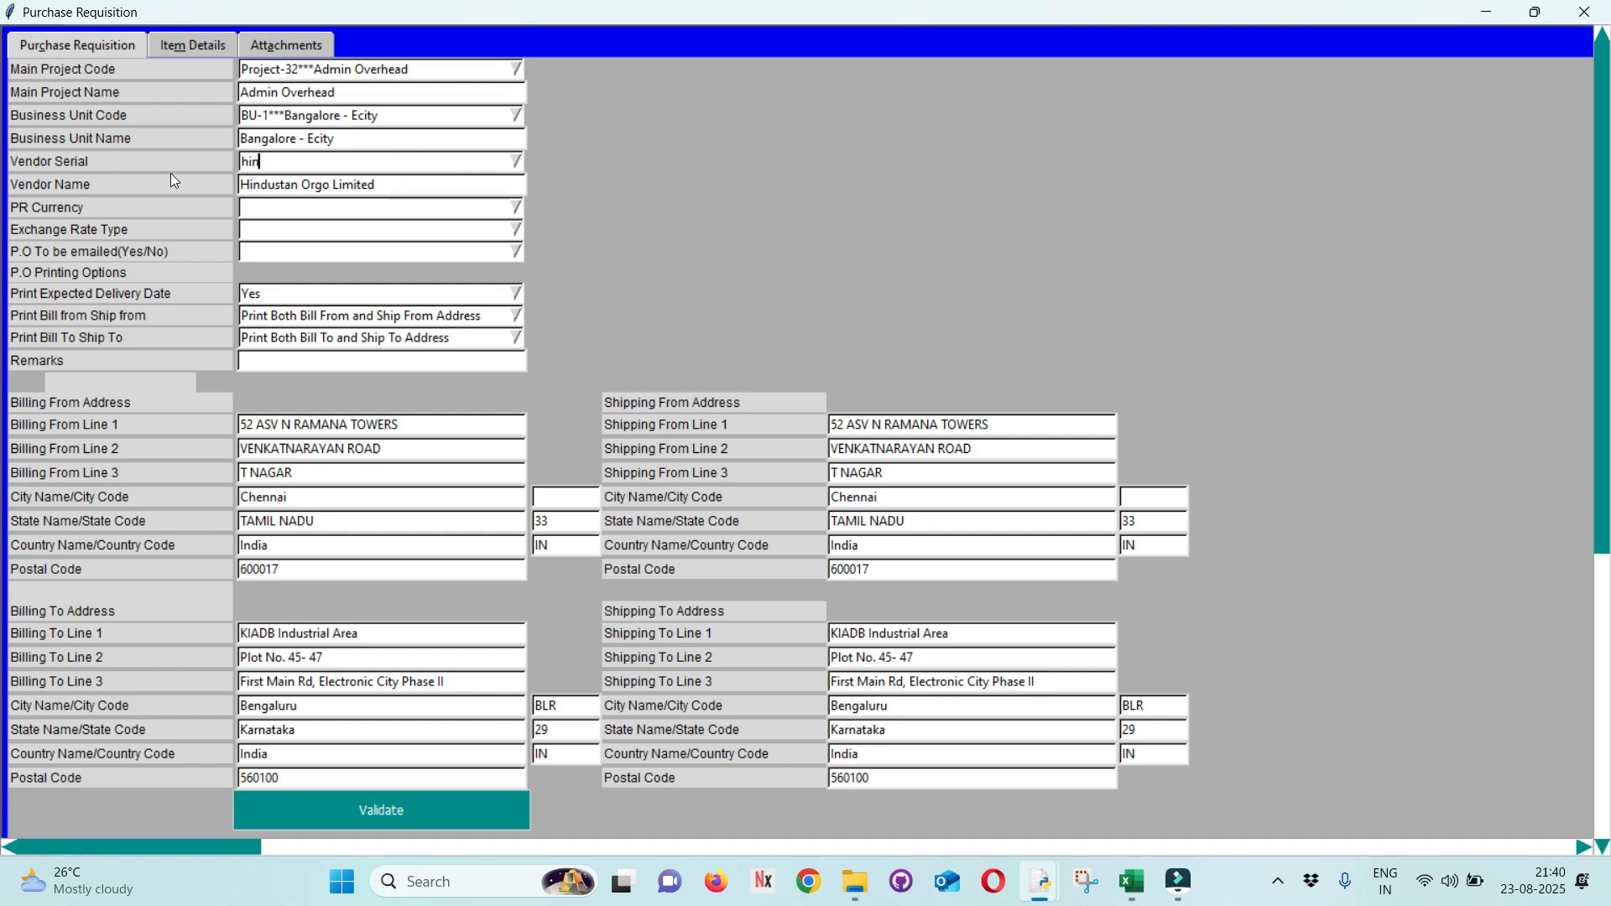
text(dus)
key(Return)
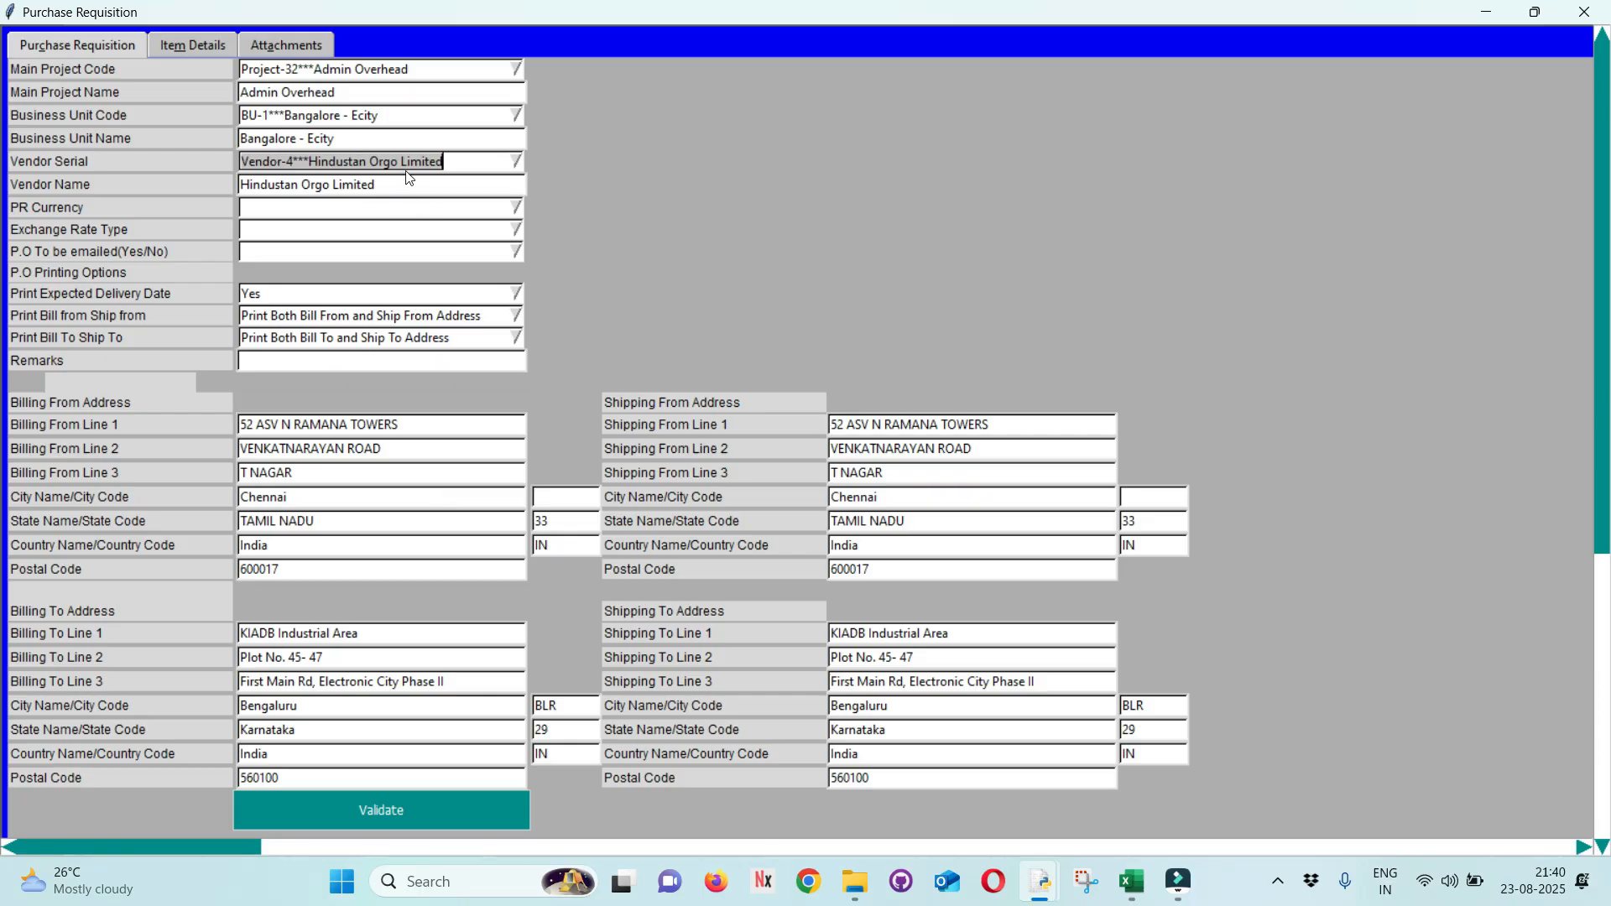
Set the PR currency to INR Indian rupee, searching the currency list with "IN".
click(334, 200)
key(Down)
key(Escape)
text(INR***Indian rupee)
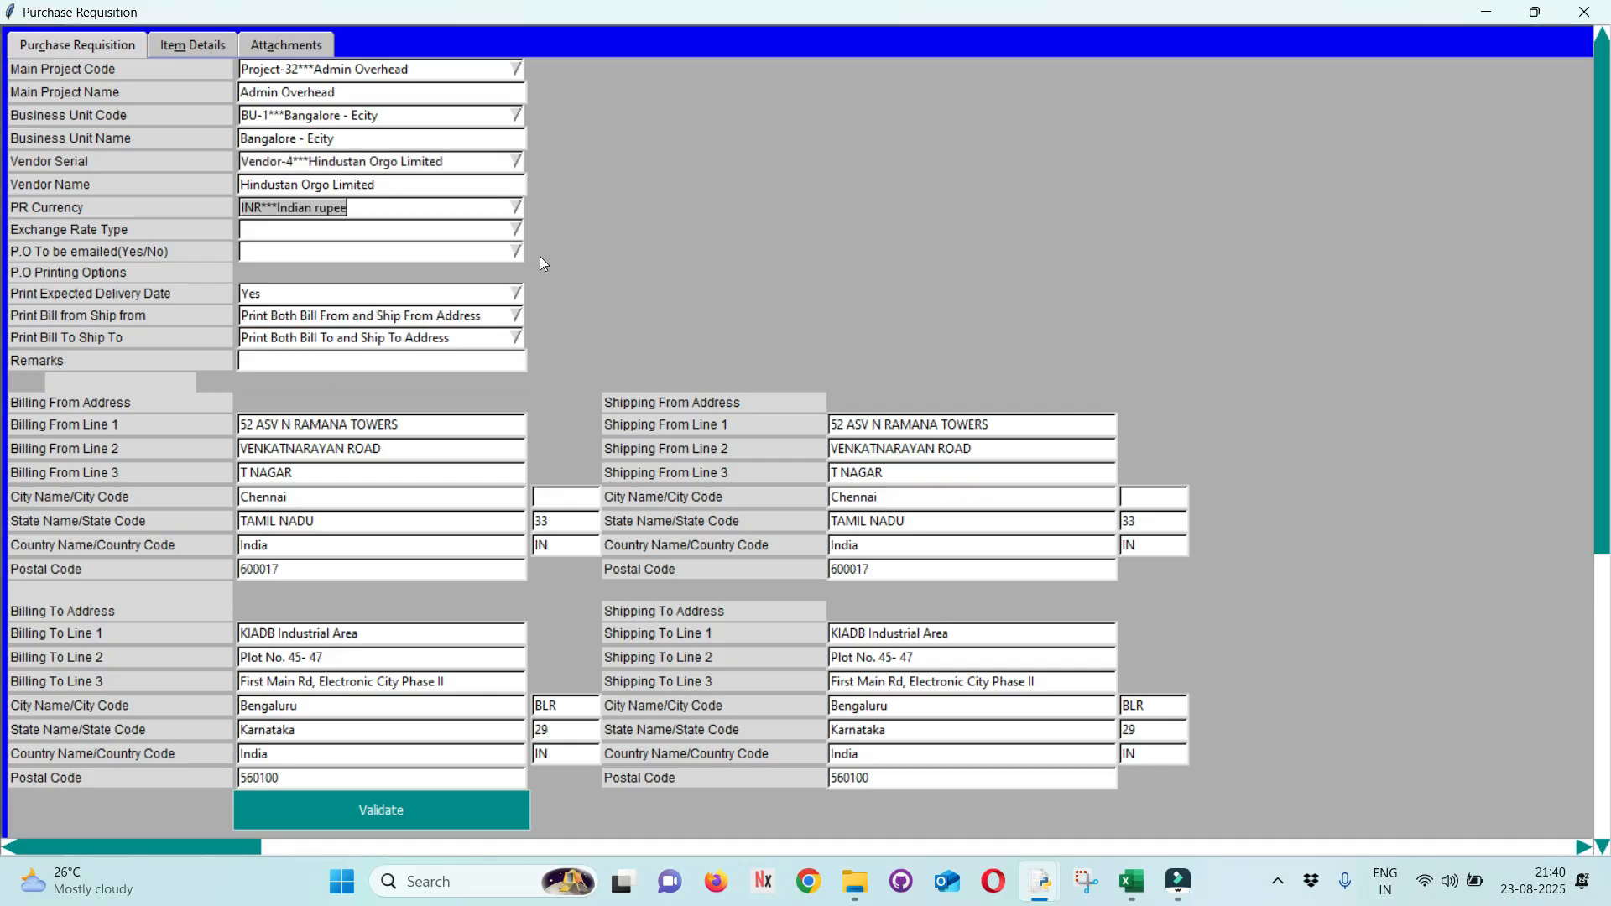
key(BackSpace)
text(IN)
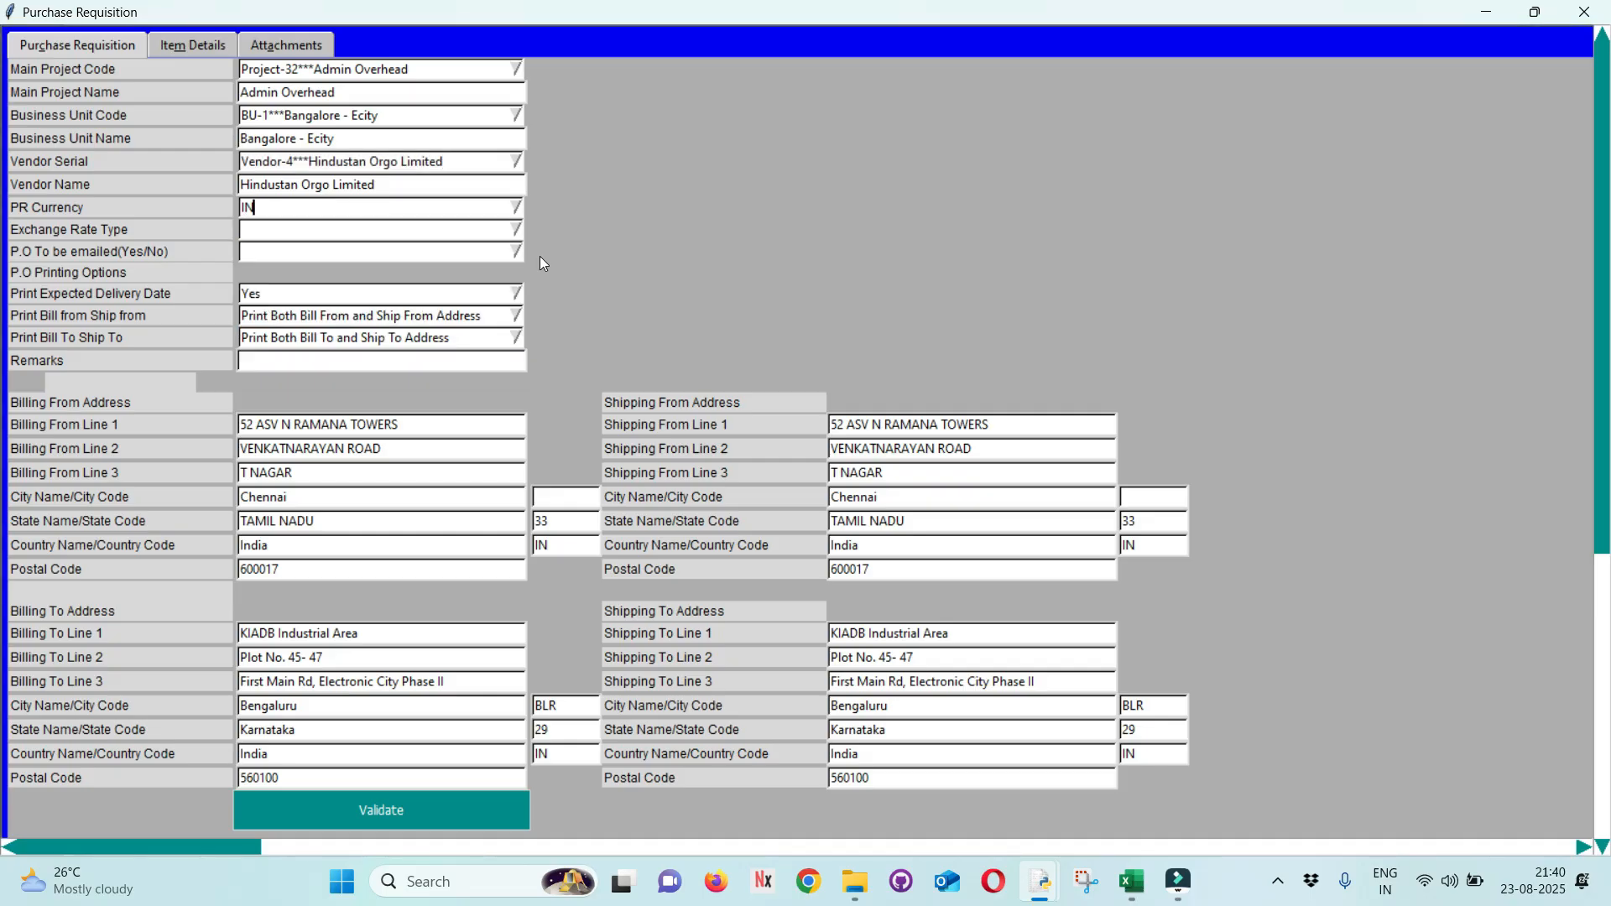
key(Down)
key(Down)
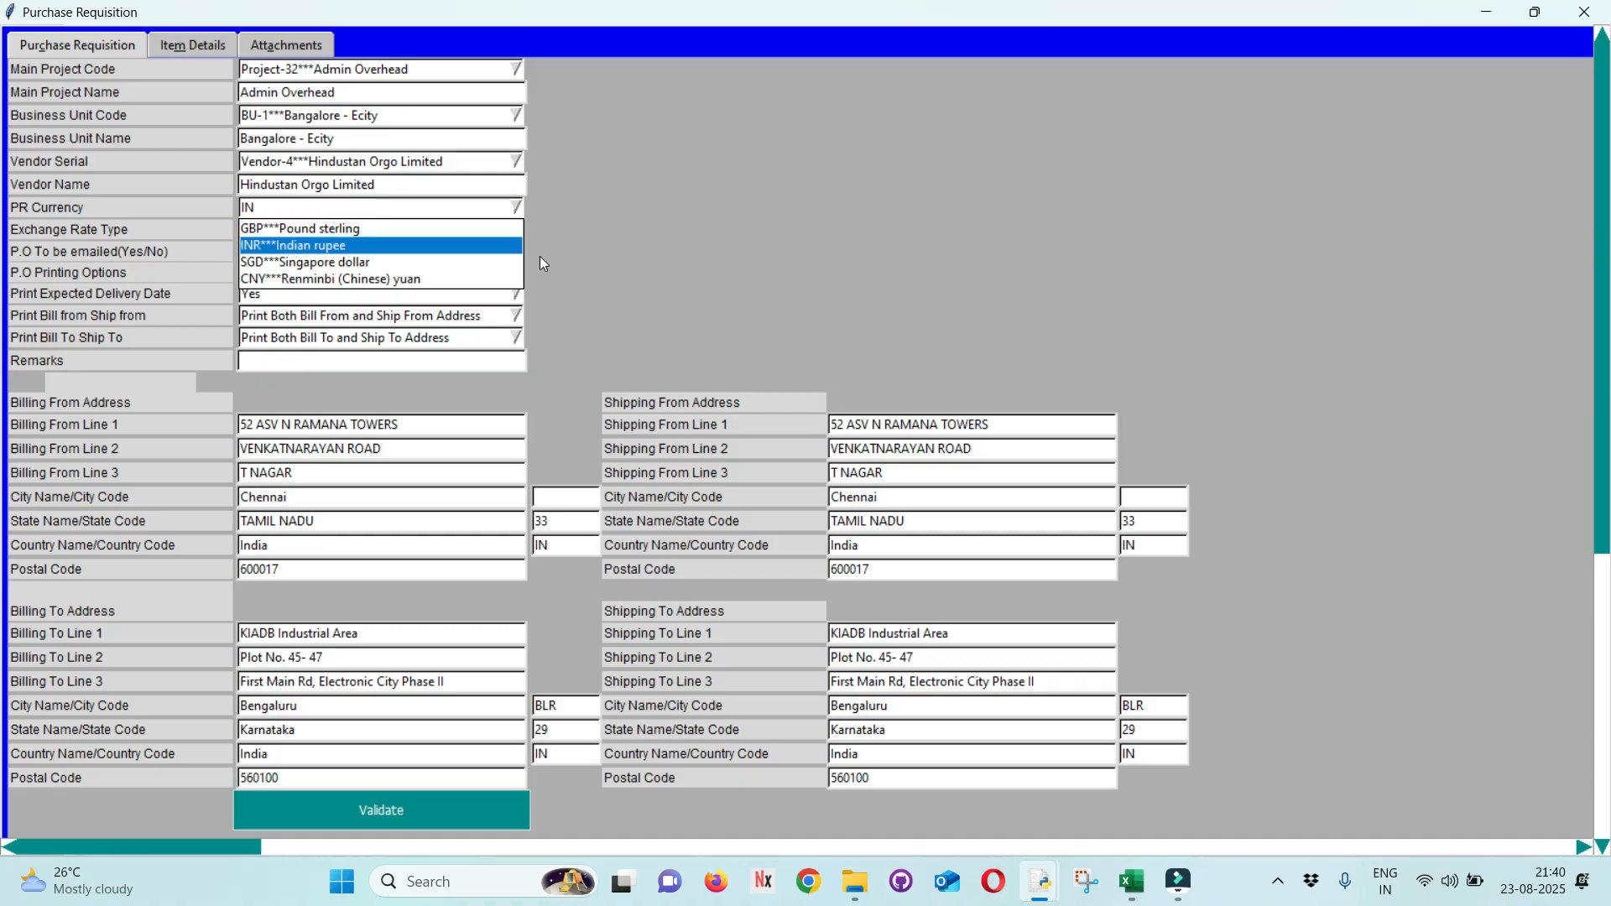
key(Return)
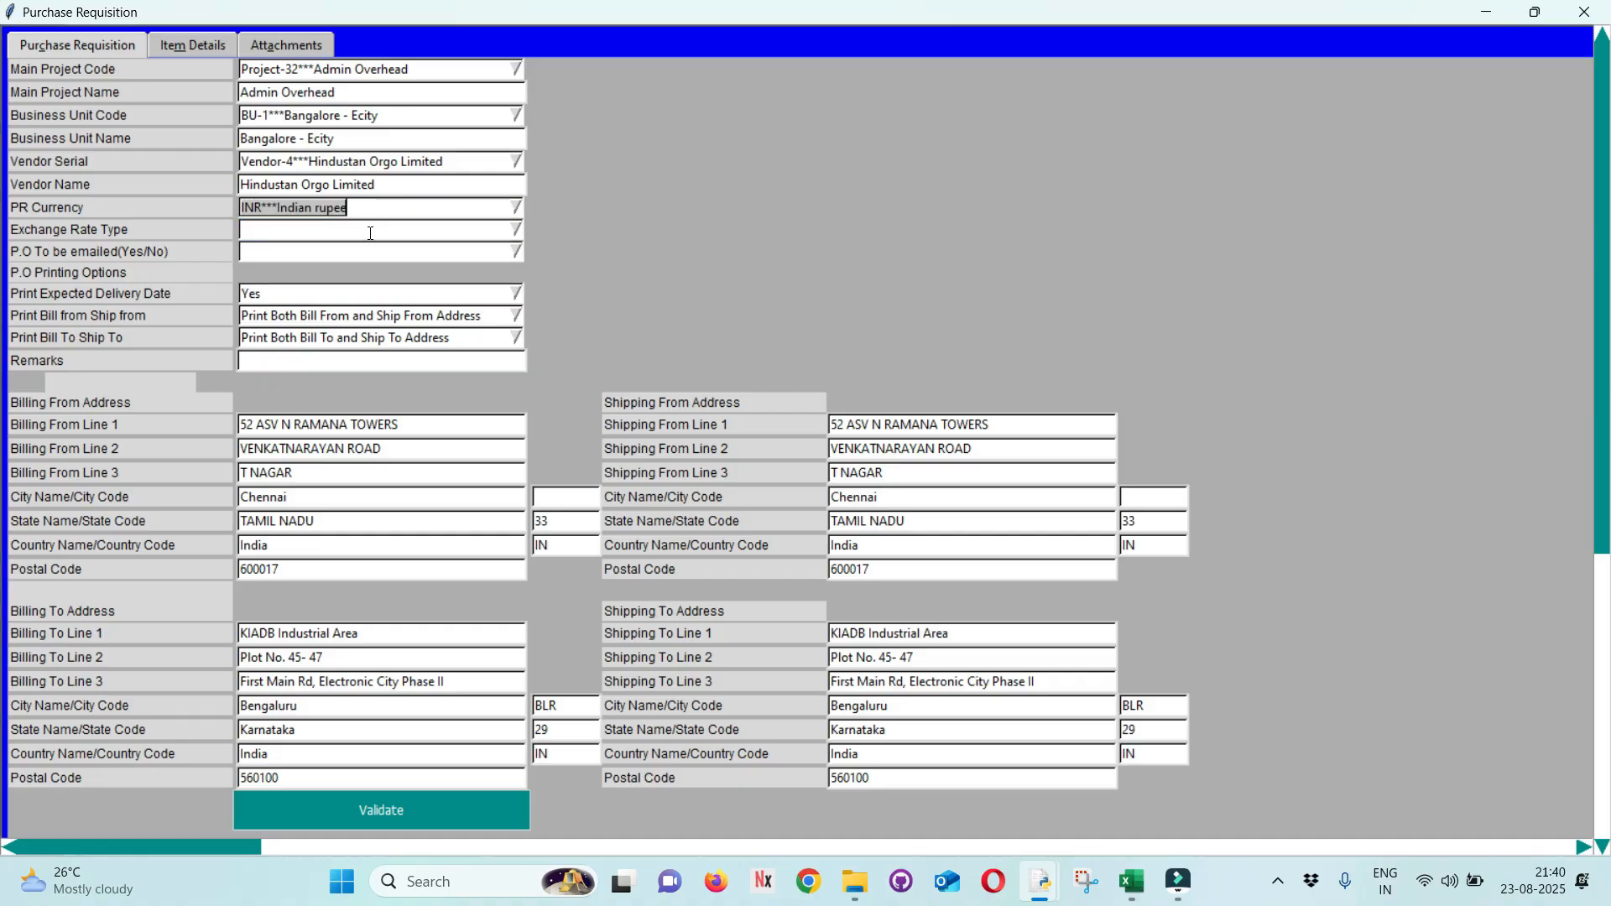
Set the exchange rate type to Default and choose Yes for emailing the P.O.
click(368, 230)
click(367, 231)
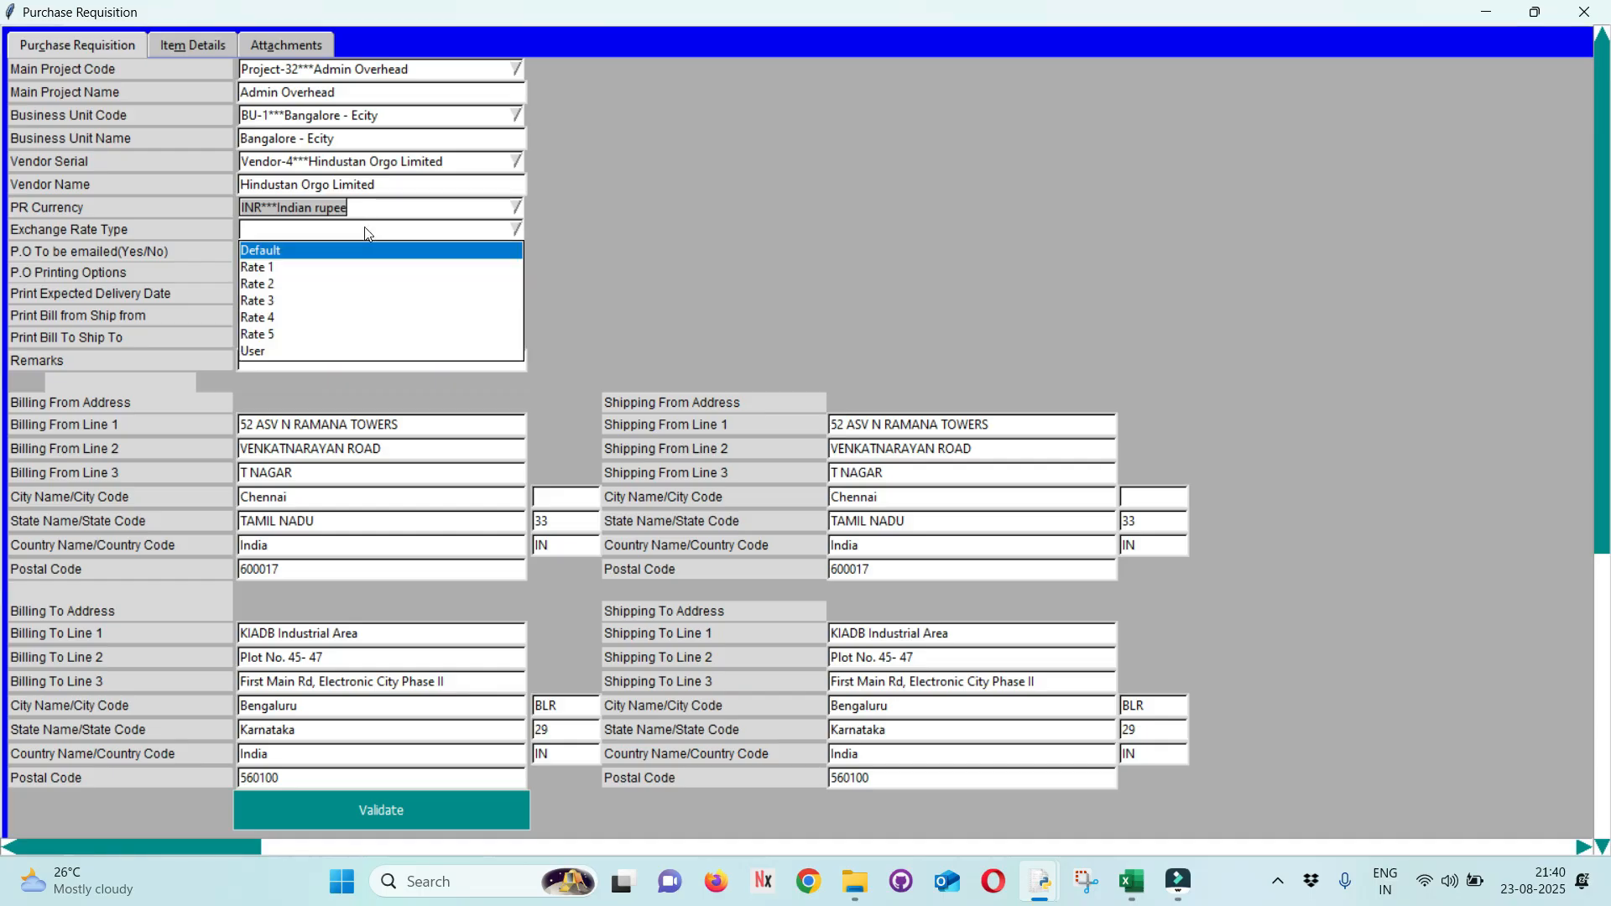
click(366, 228)
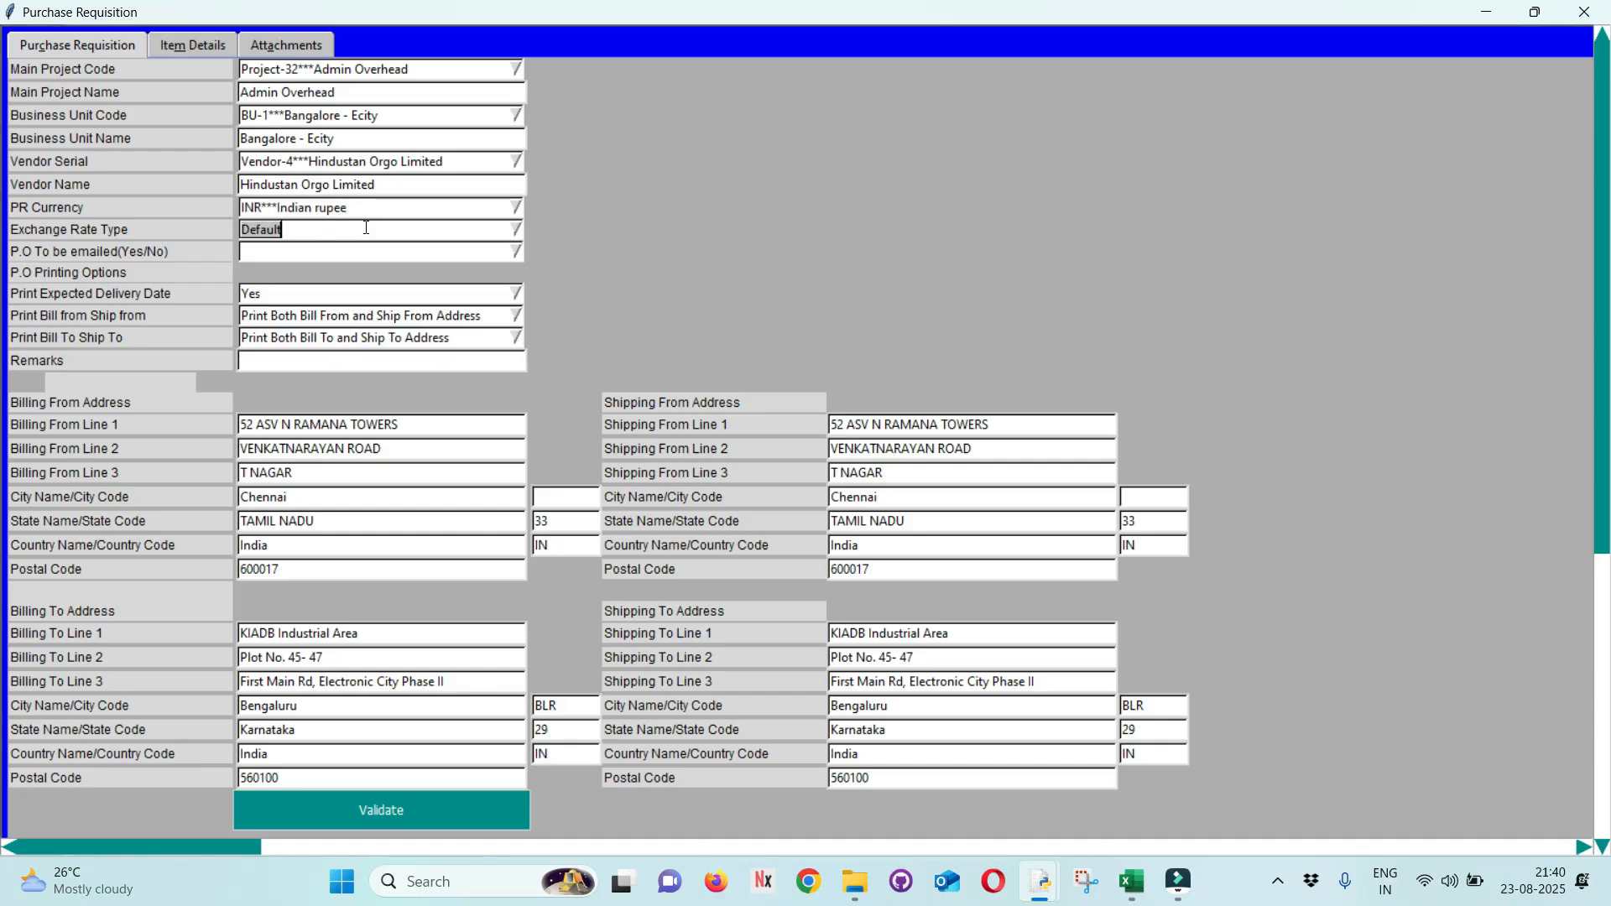
click(515, 254)
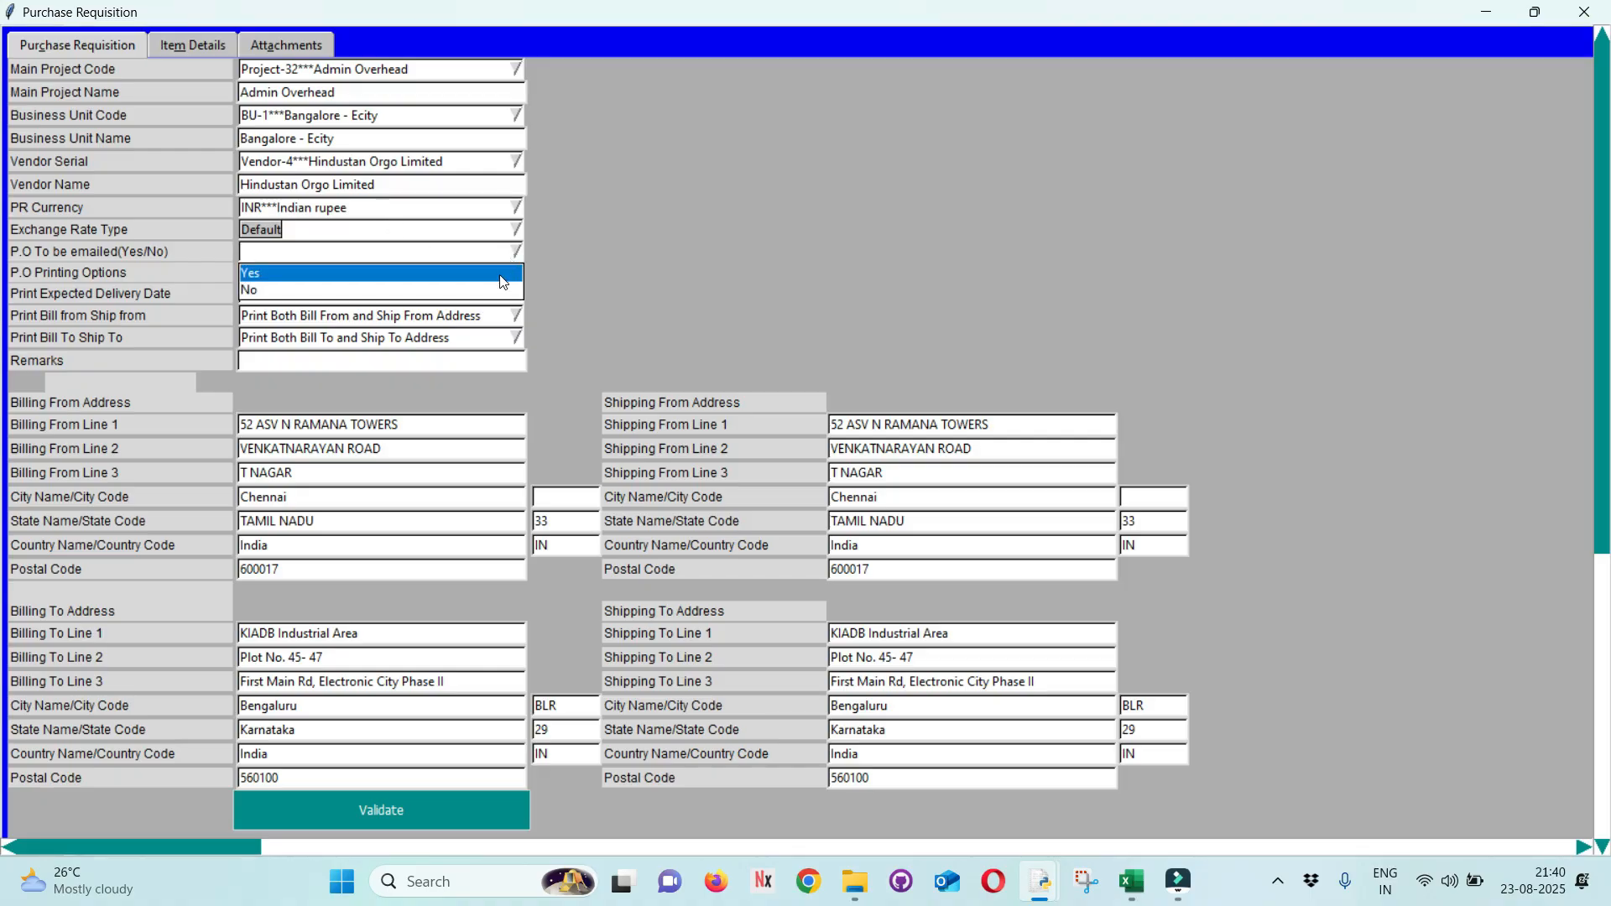
click(500, 275)
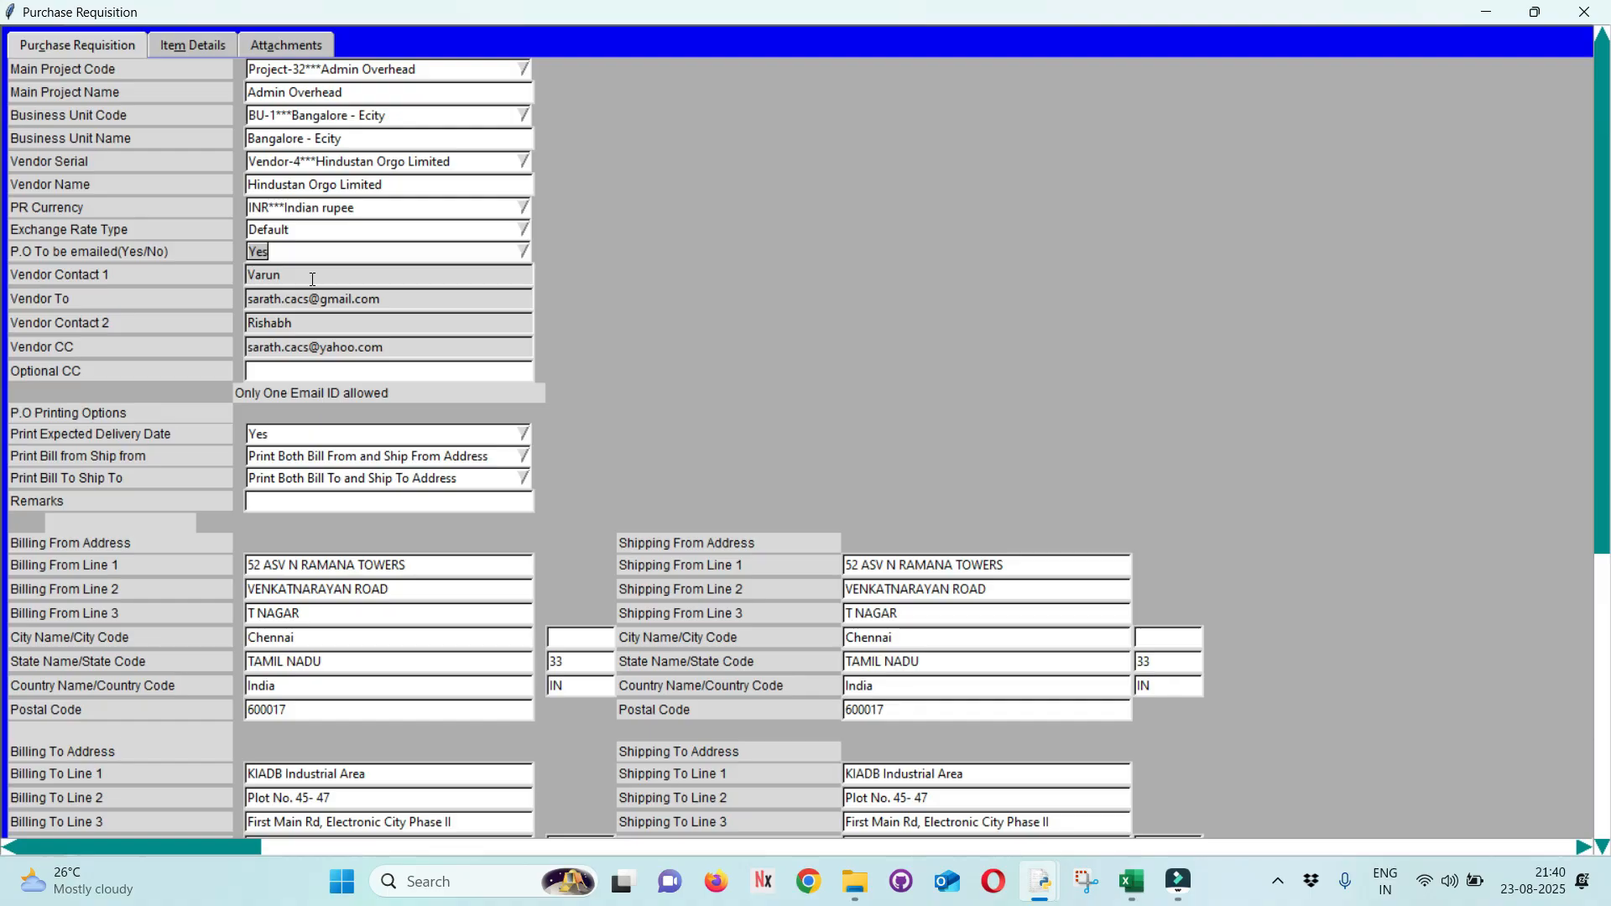
Review the vendor contact, Vendor To, Vendor CC and Optional CC fields for emailing the P.O.
click(260, 297)
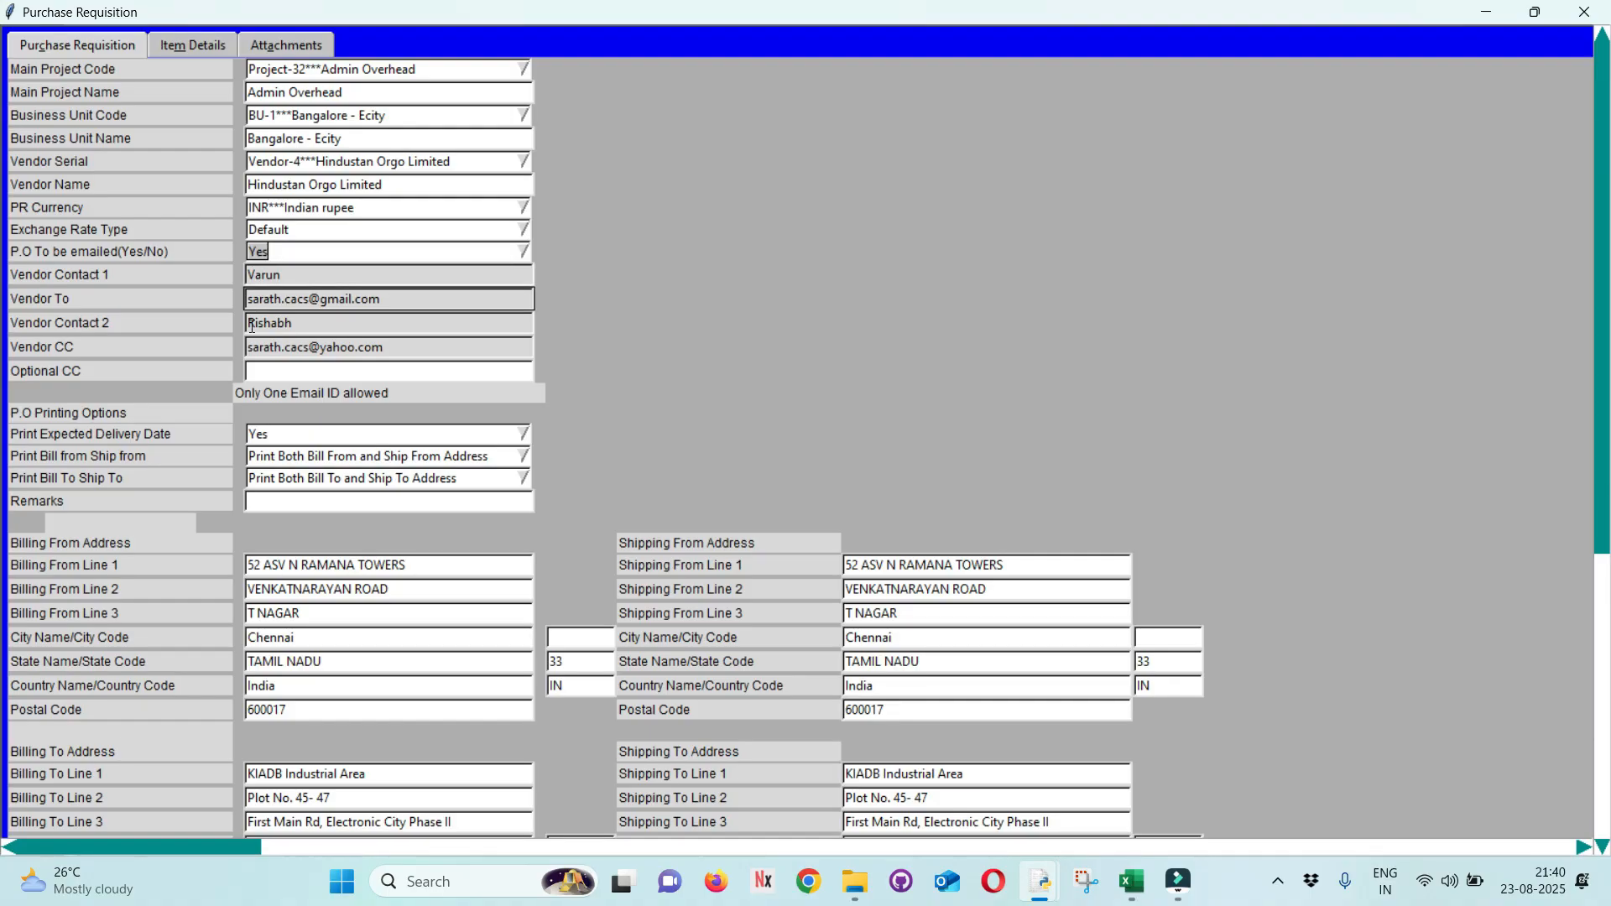
click(260, 327)
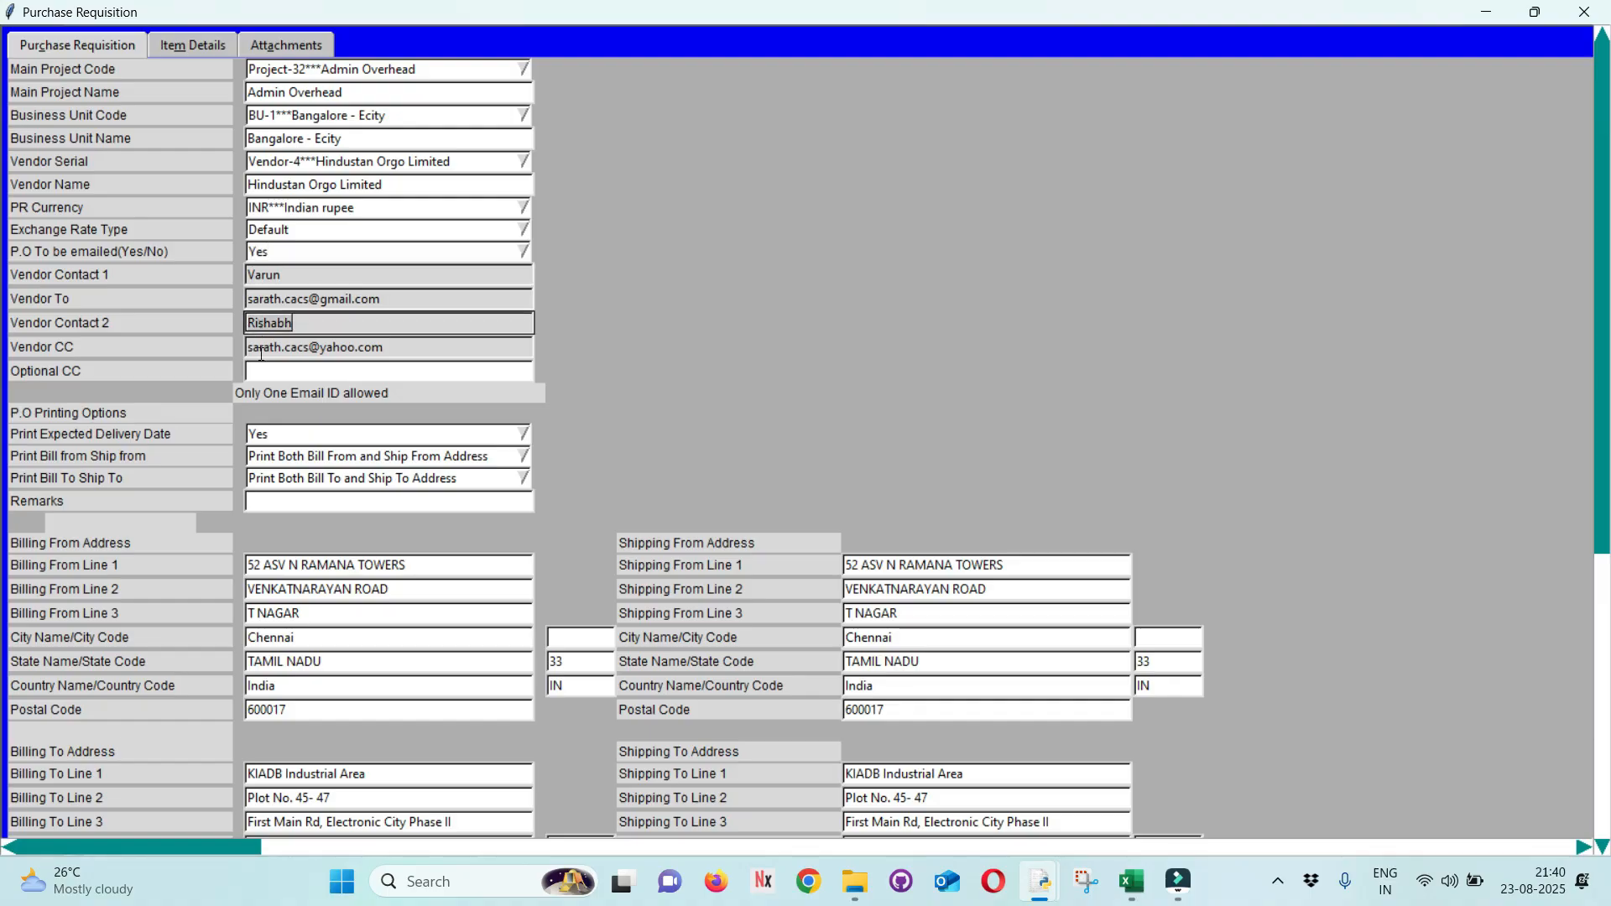
click(262, 347)
click(268, 370)
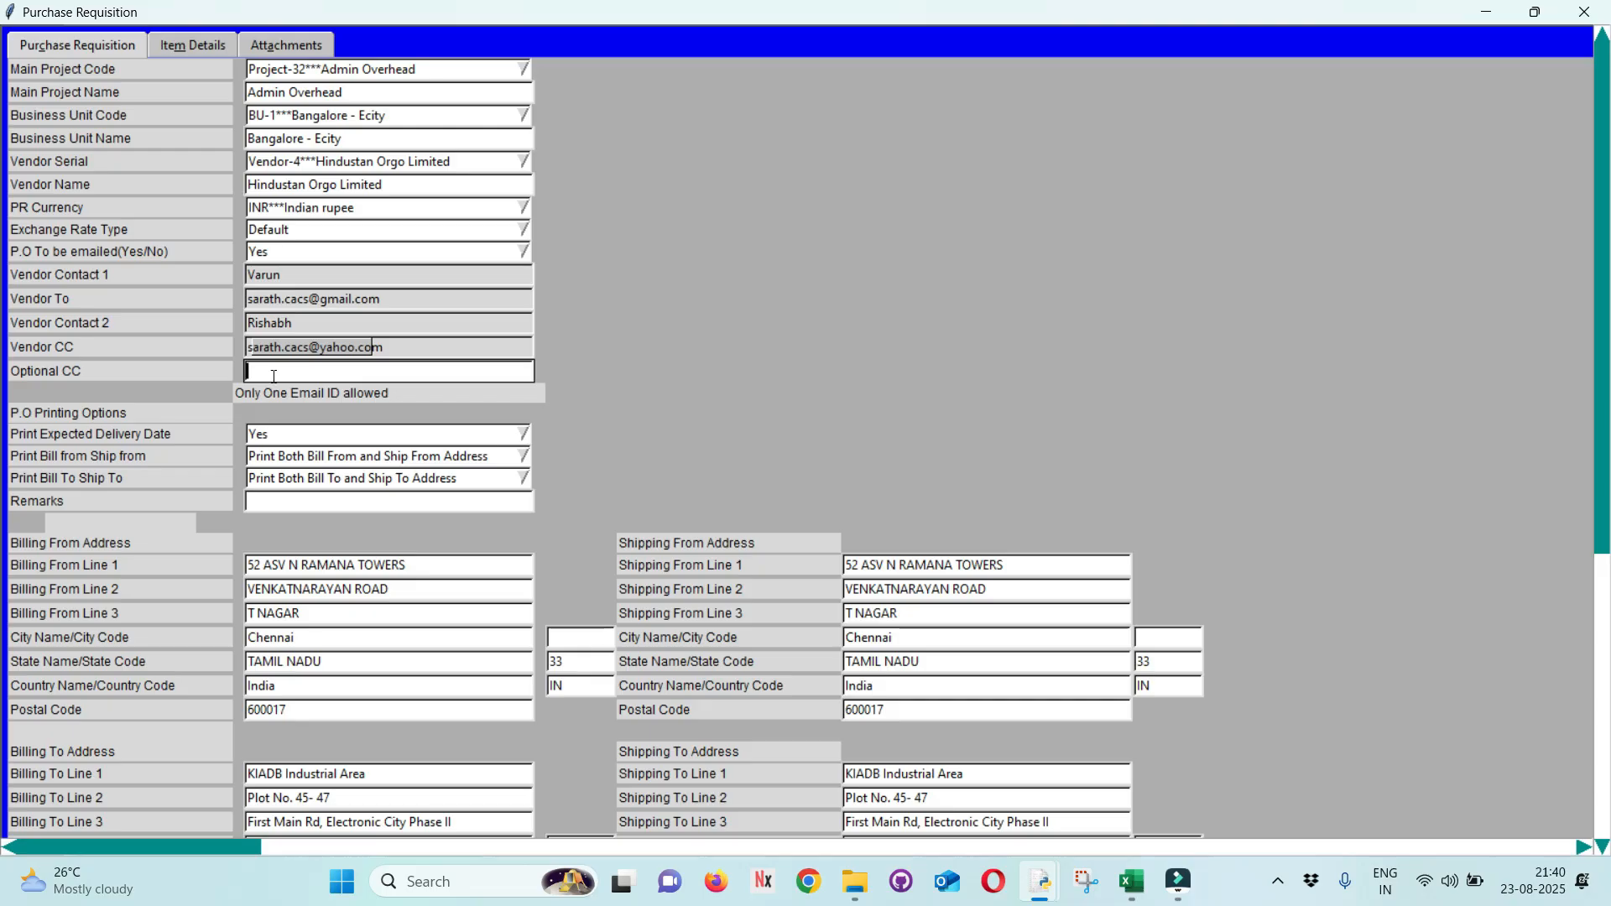
Set the P.O. emailing option to No and back to Yes.
click(525, 252)
click(387, 289)
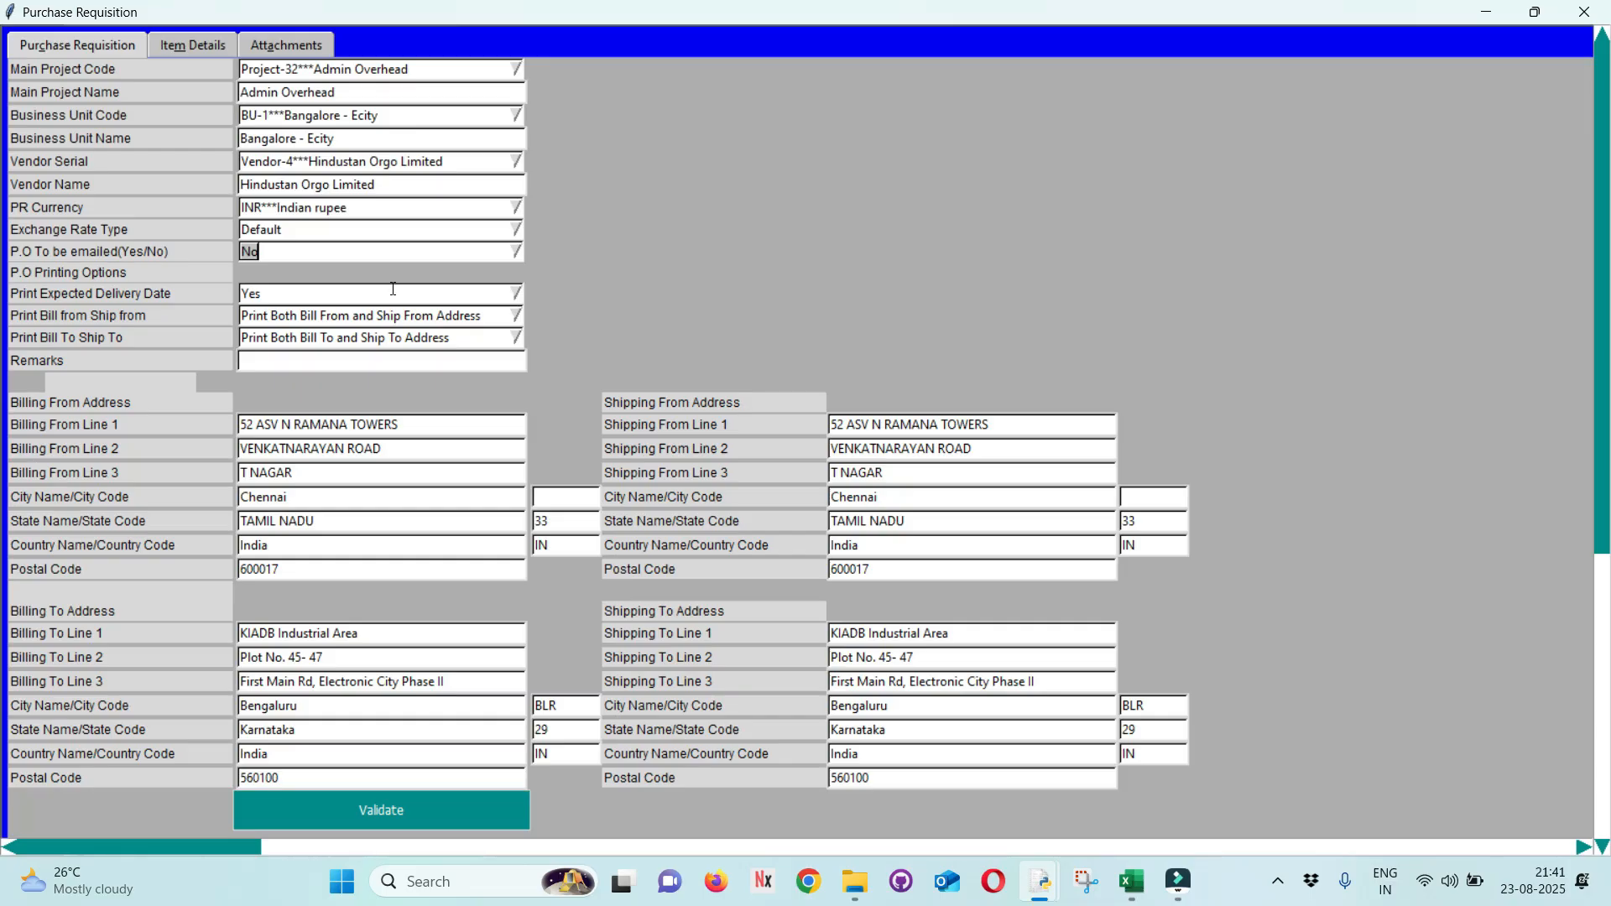
click(518, 250)
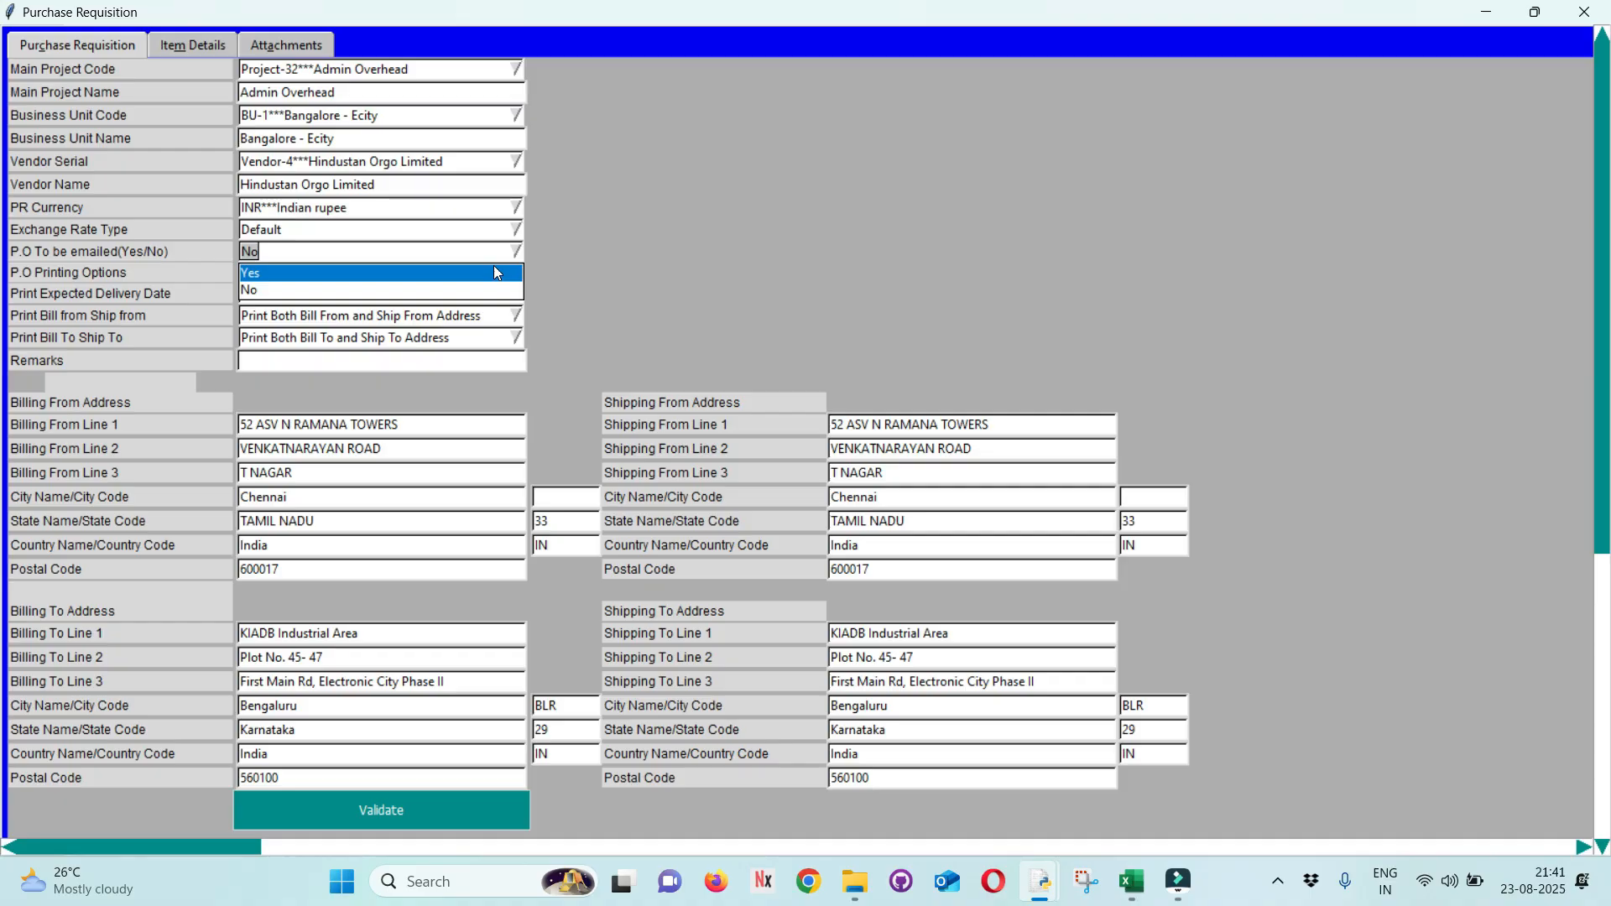
click(492, 273)
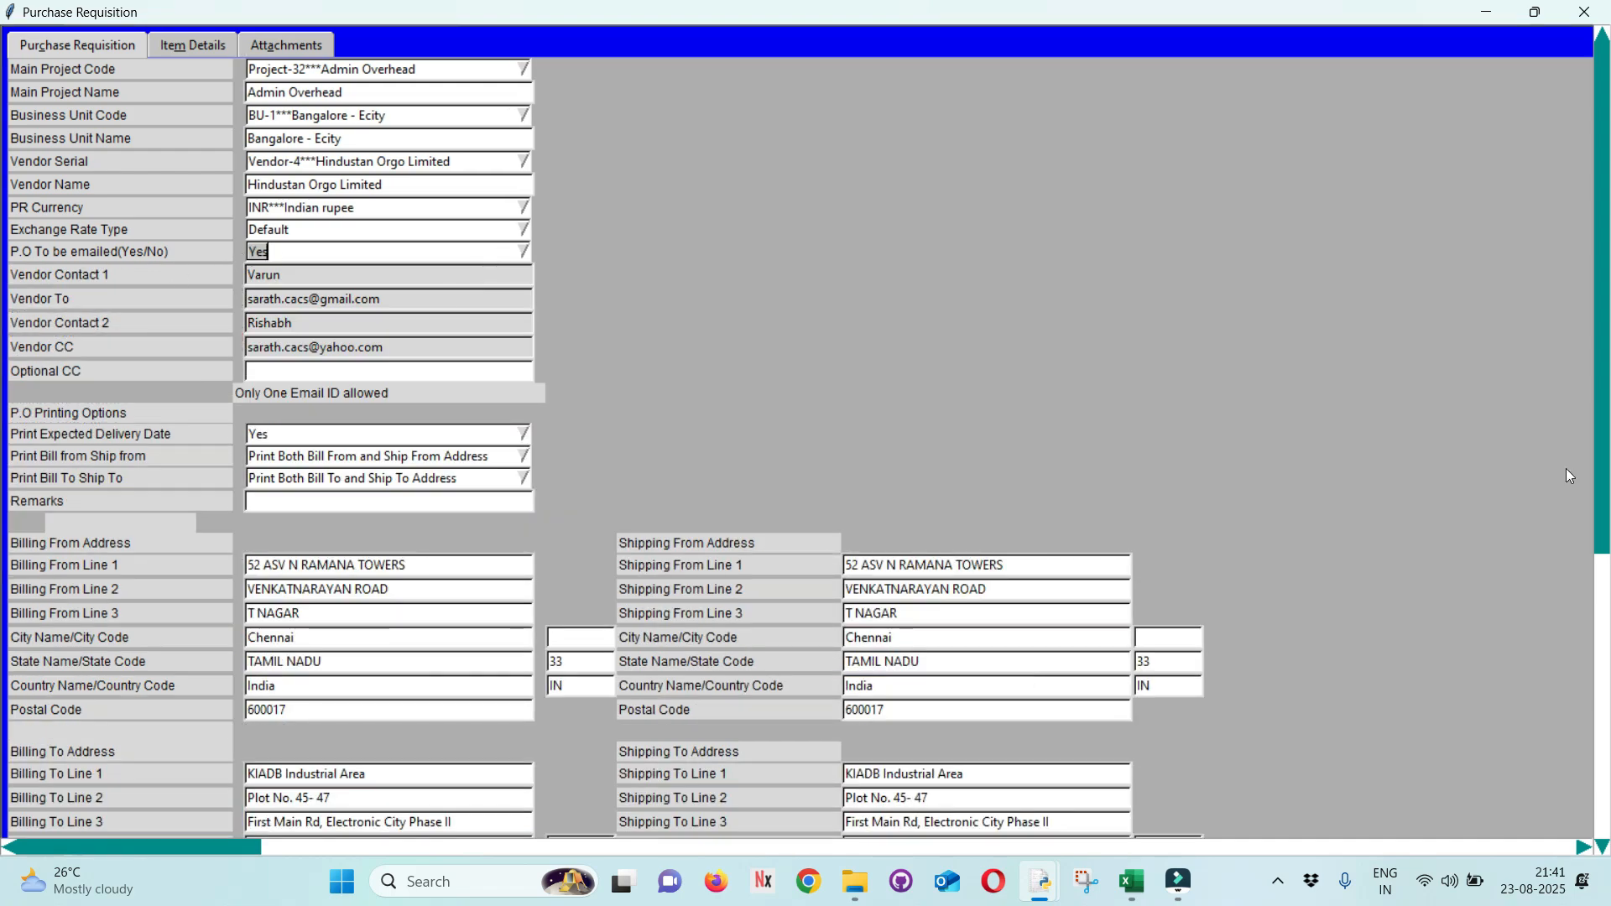
Open the requisition's item details and switch to the Items sheet of 1002-Master.xlsx in Excel.
drag(1602, 474, 1610, 347)
click(180, 44)
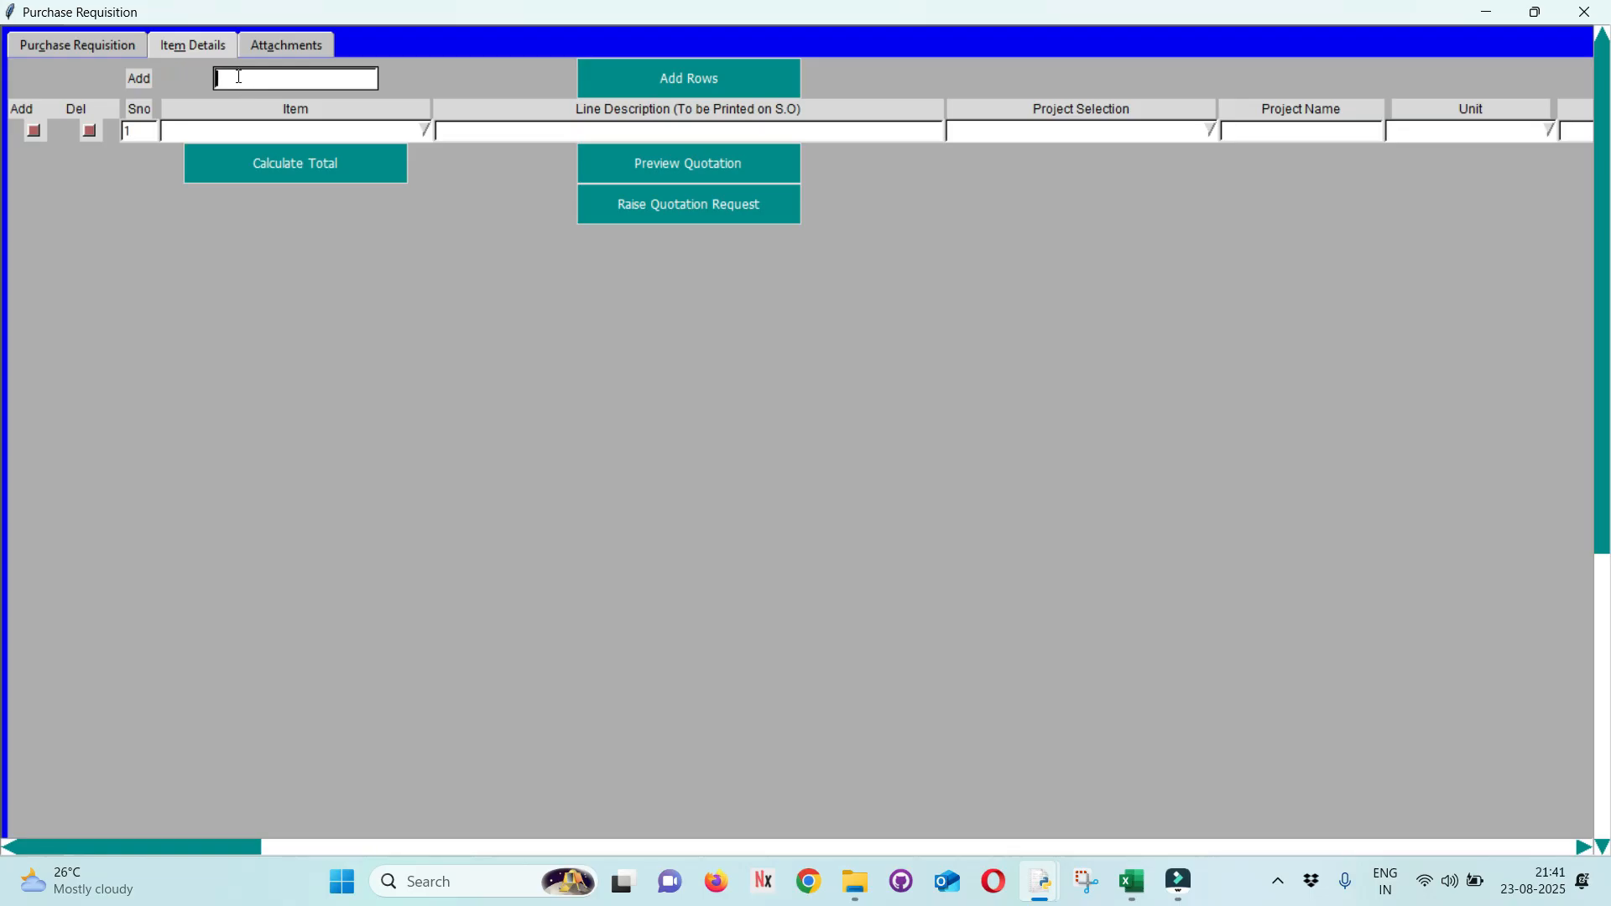
key(alt+Tab)
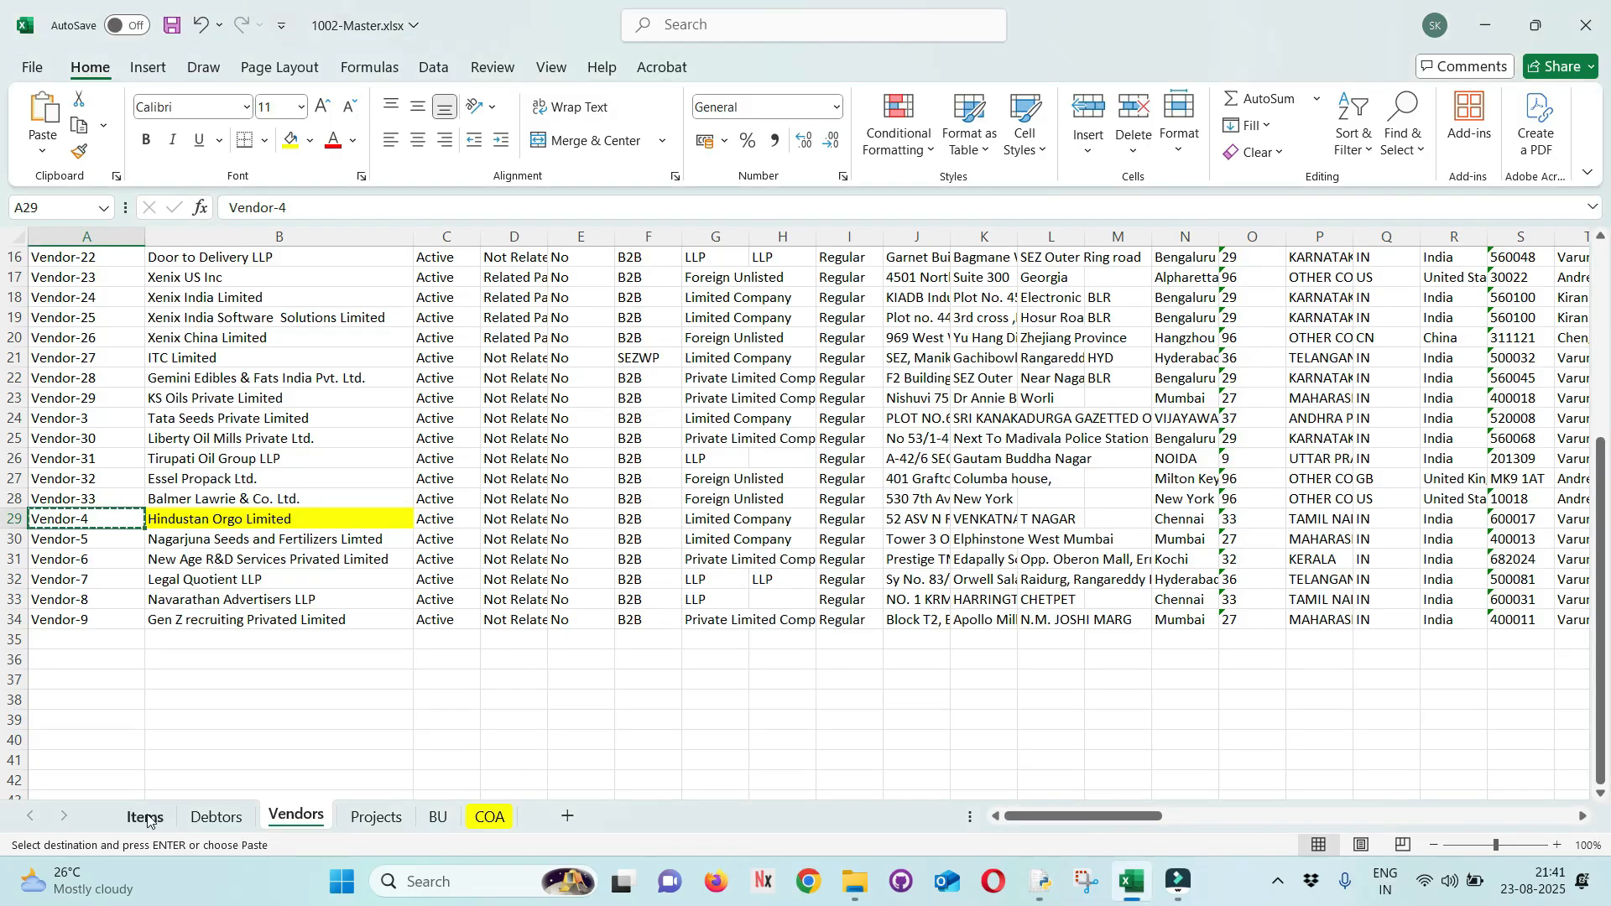
click(144, 816)
click(324, 478)
scroll(240, 625, up, 9)
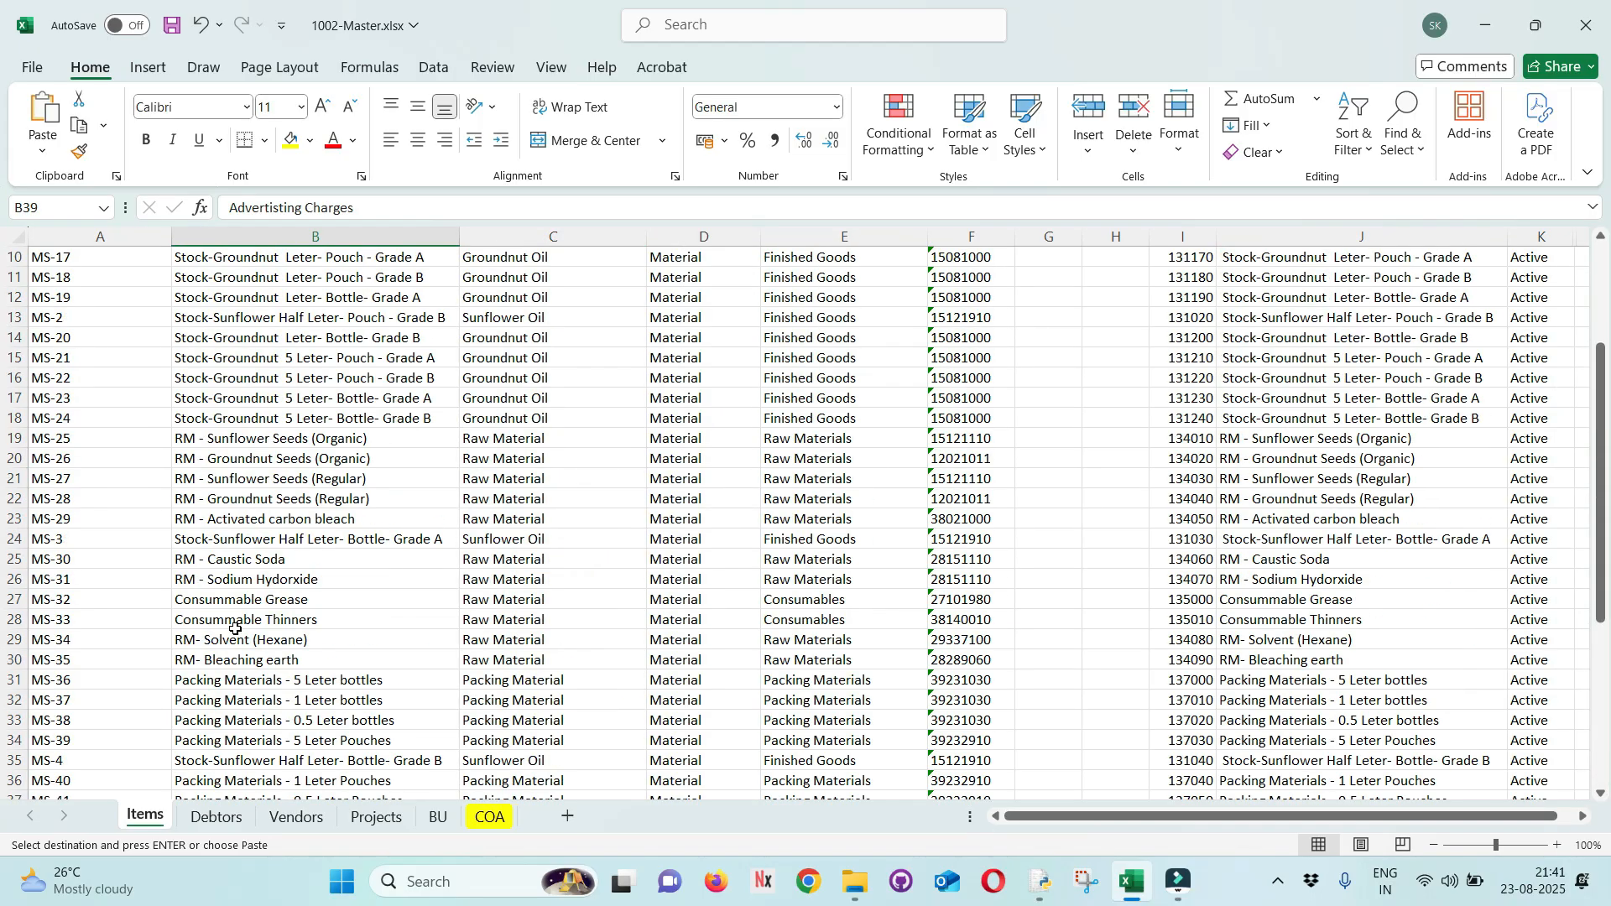
Add filters to the items table and show only the Raw Materials sub category.
click(295, 395)
key(ctrl+a)
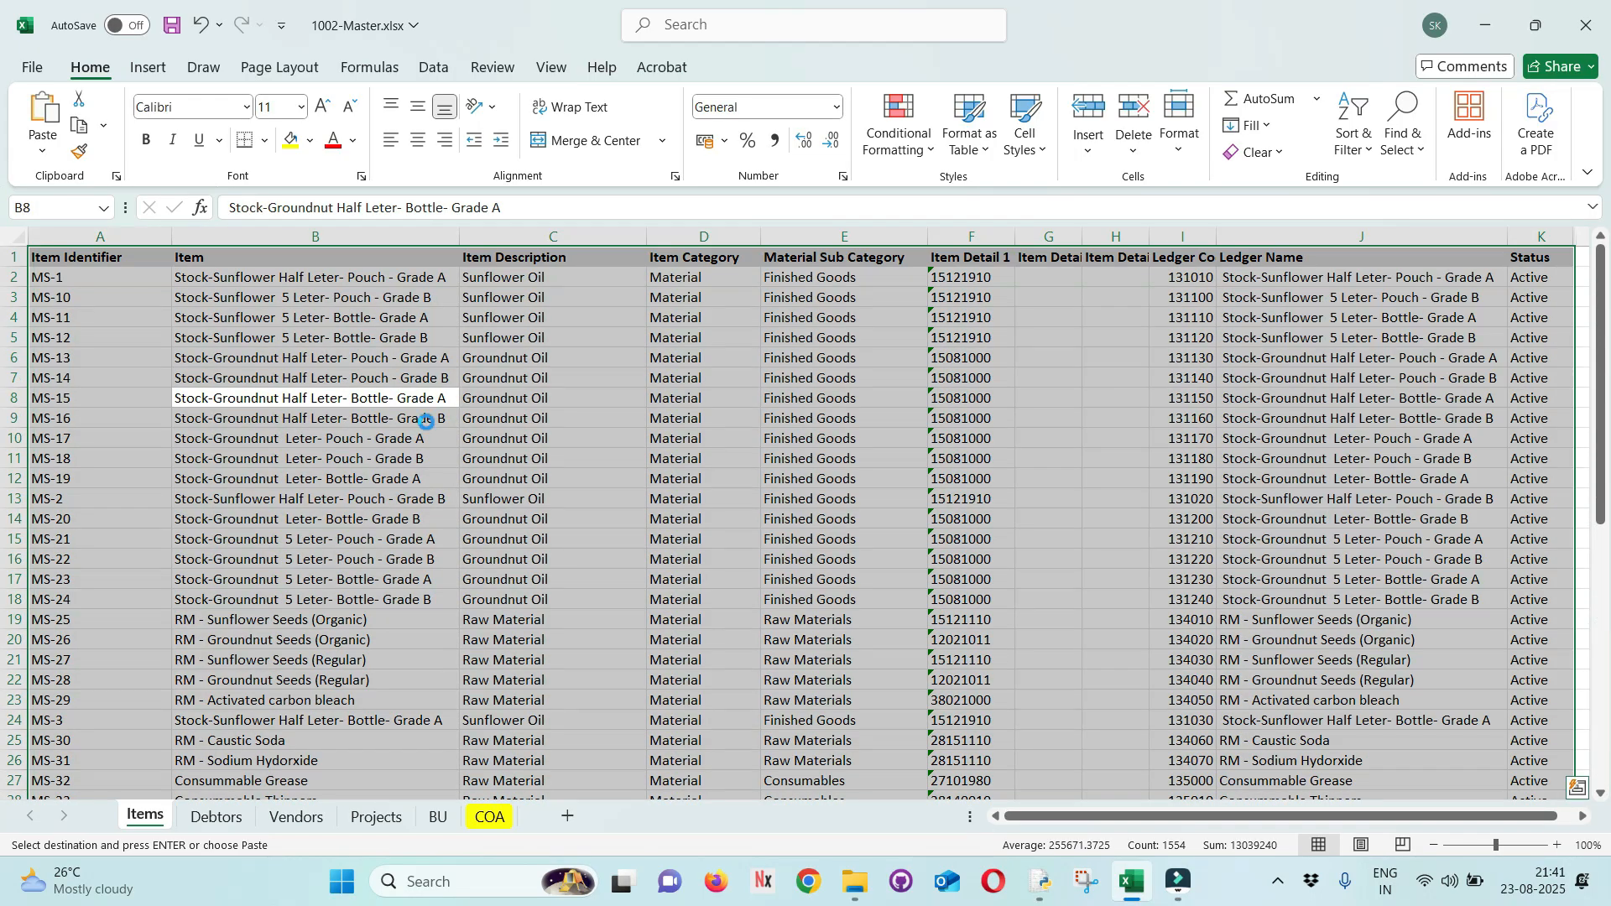
key(ctrl+shift+l)
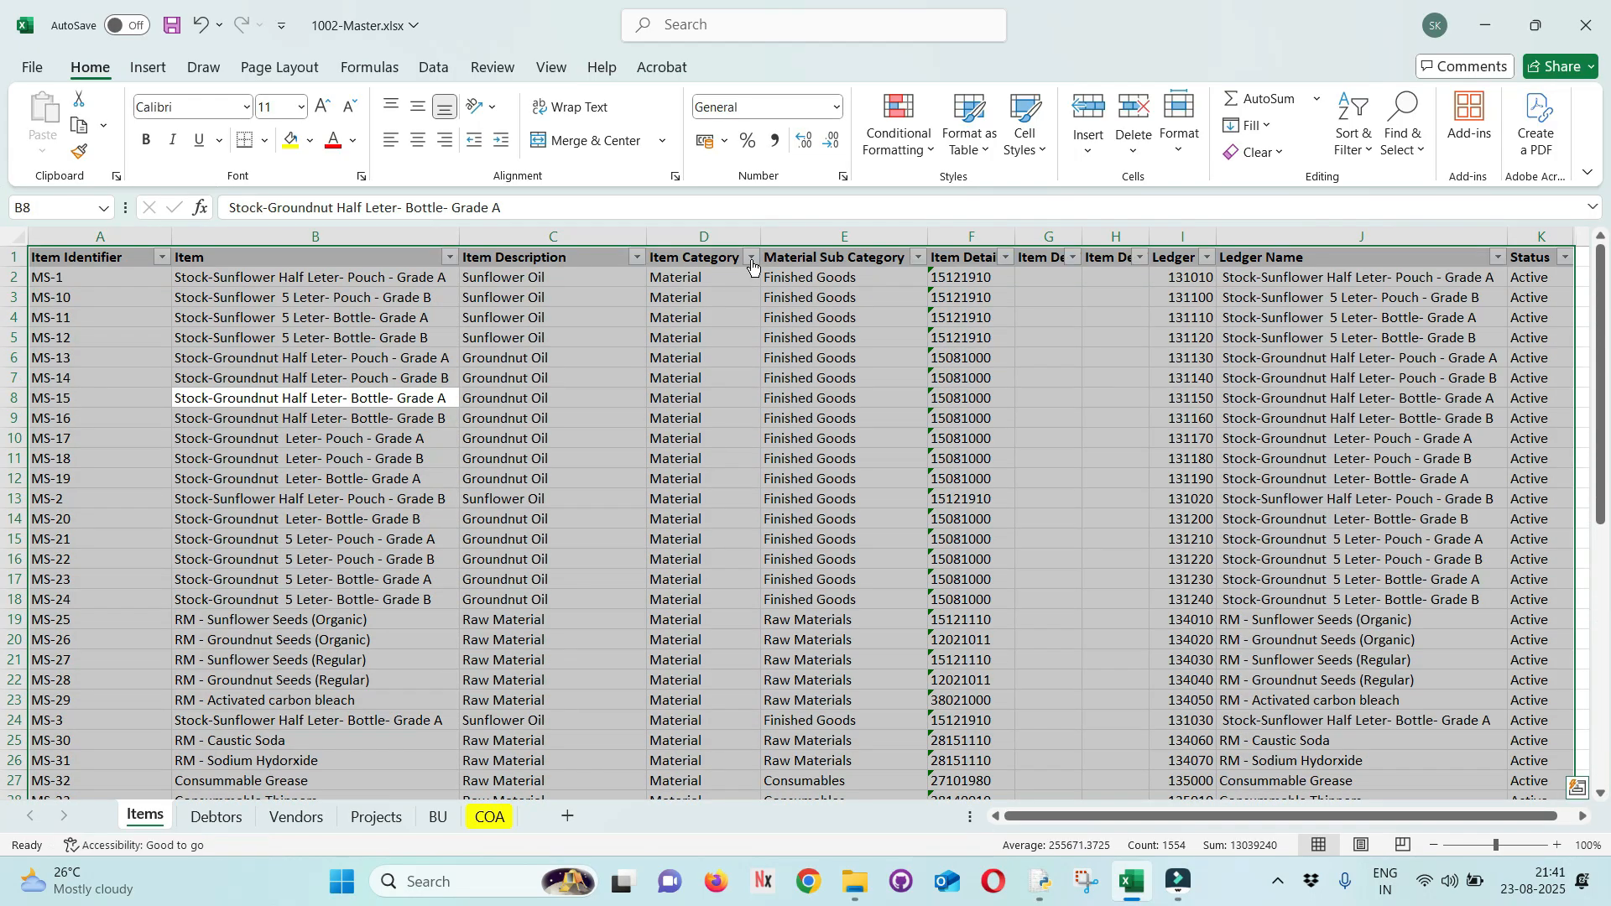
click(919, 257)
click(768, 526)
click(740, 601)
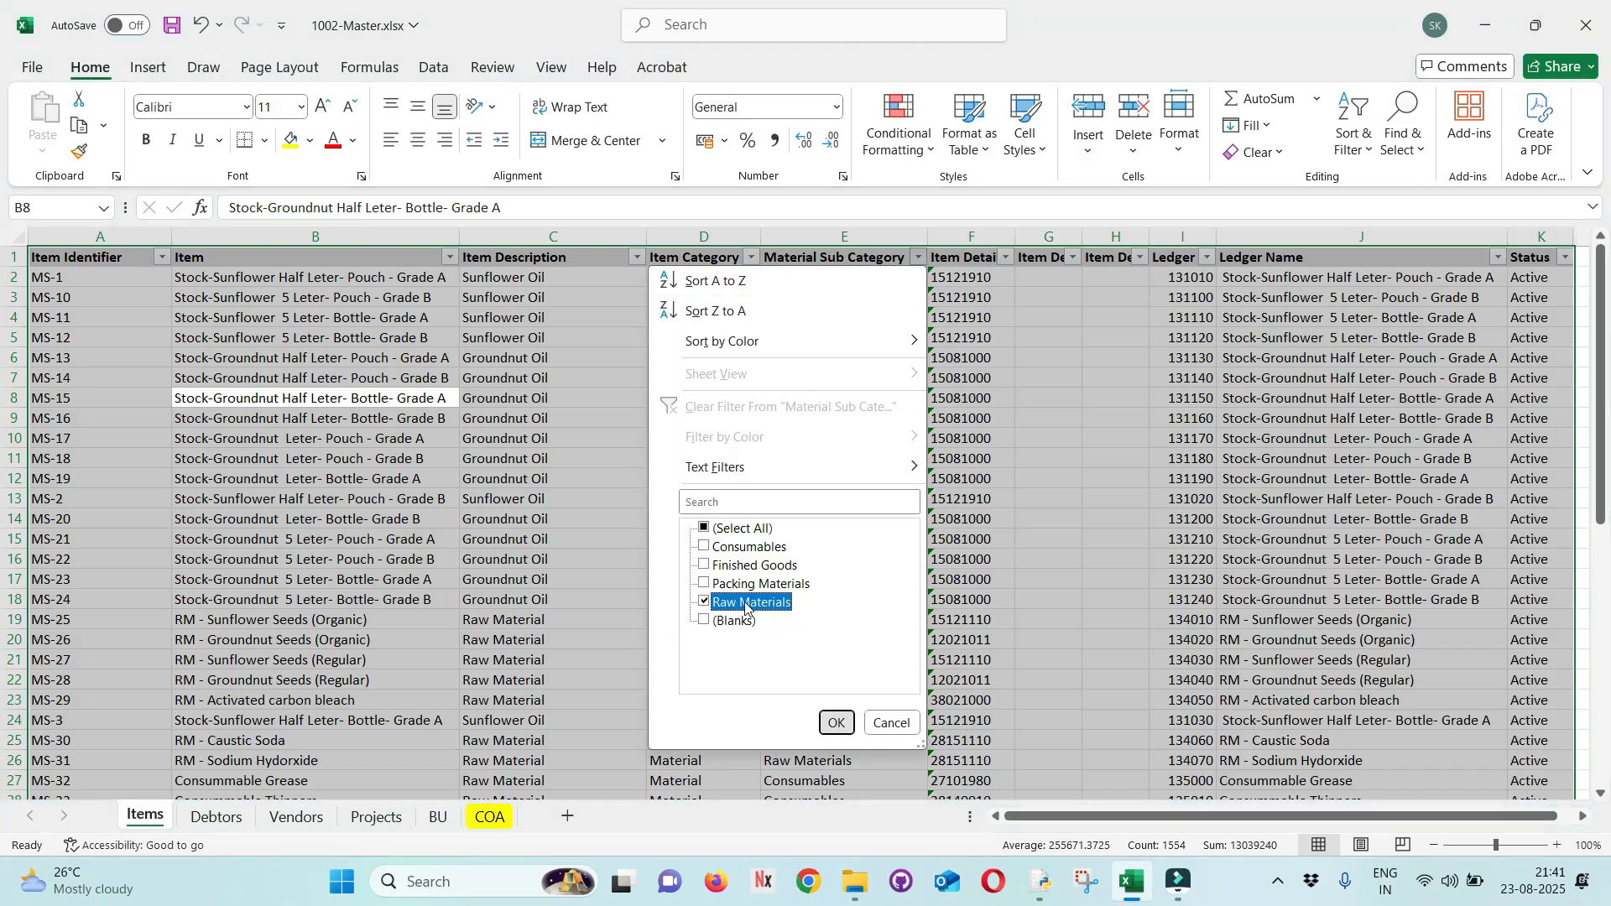
key(Return)
Copy the item identifier MS-30 of RM - Caustic Soda.
click(290, 400)
click(245, 381)
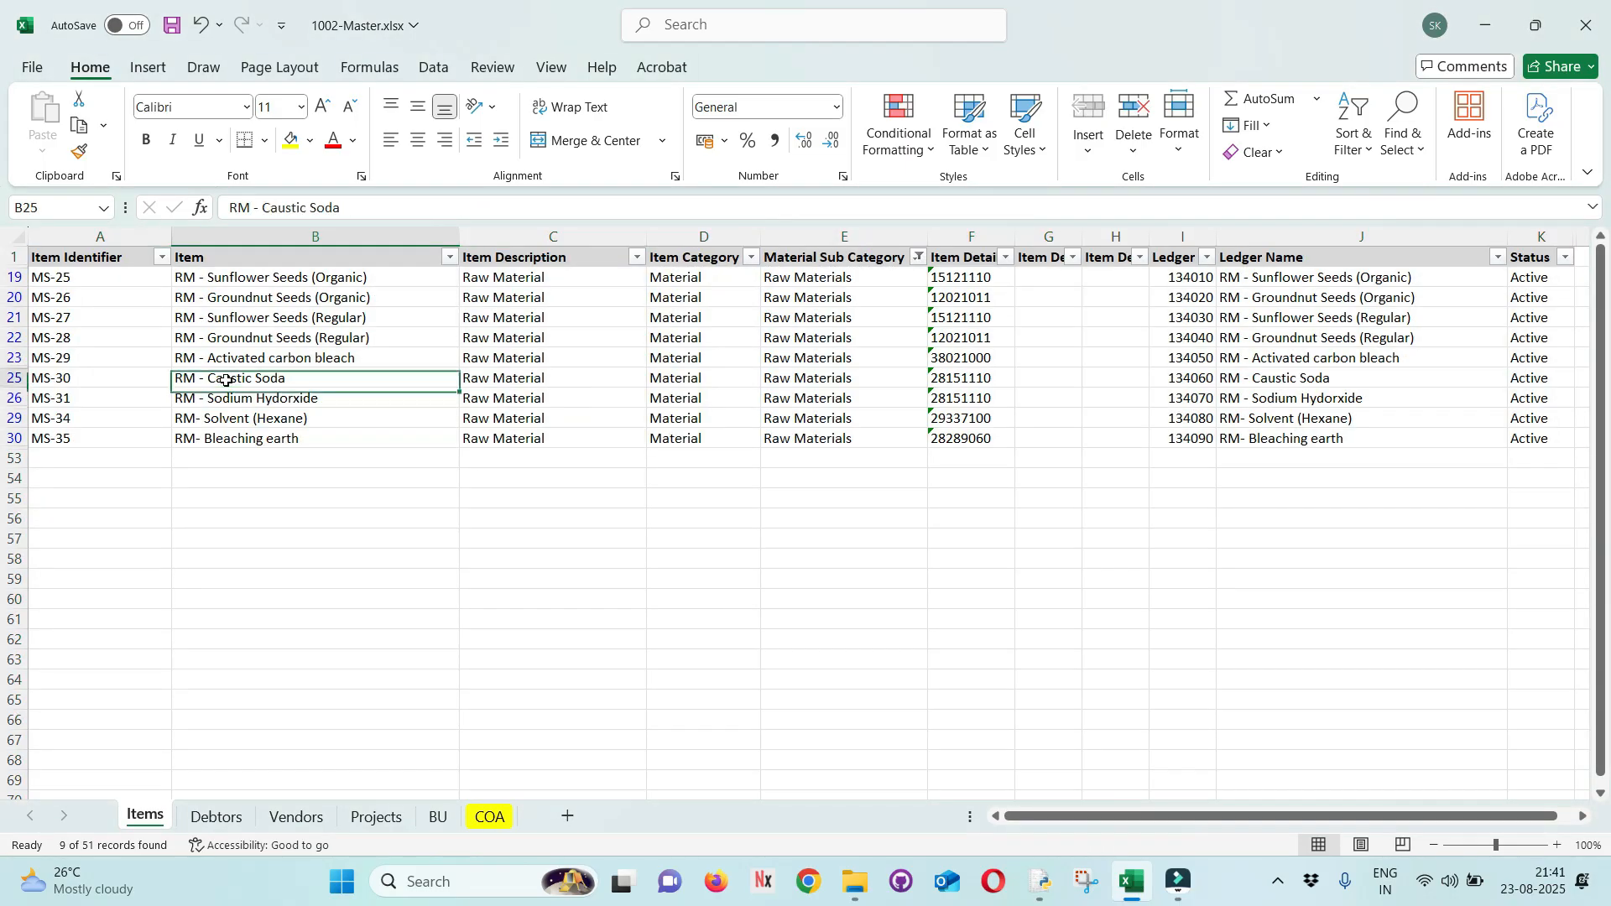
key(Left)
key(Right)
key(Down)
key(Up)
key(Left)
key(ctrl+c)
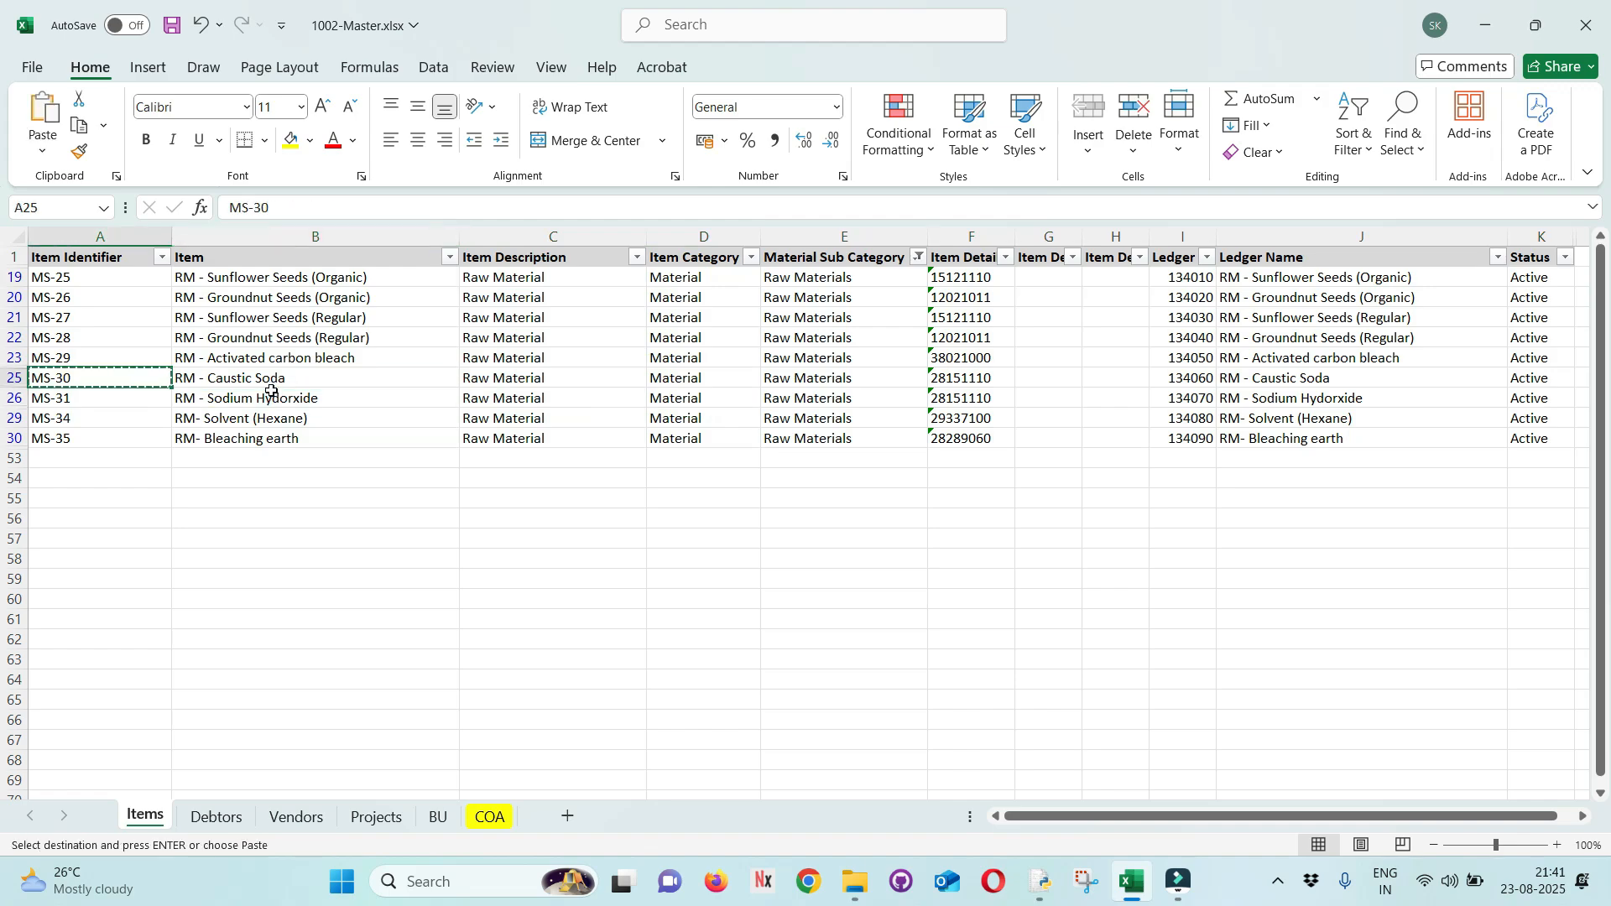
Back in the Purchase Requisition, set the first line's item to MS-30 RM - Caustic Soda and add a new row at the end.
key(alt+Tab)
click(258, 134)
key(ctrl+v)
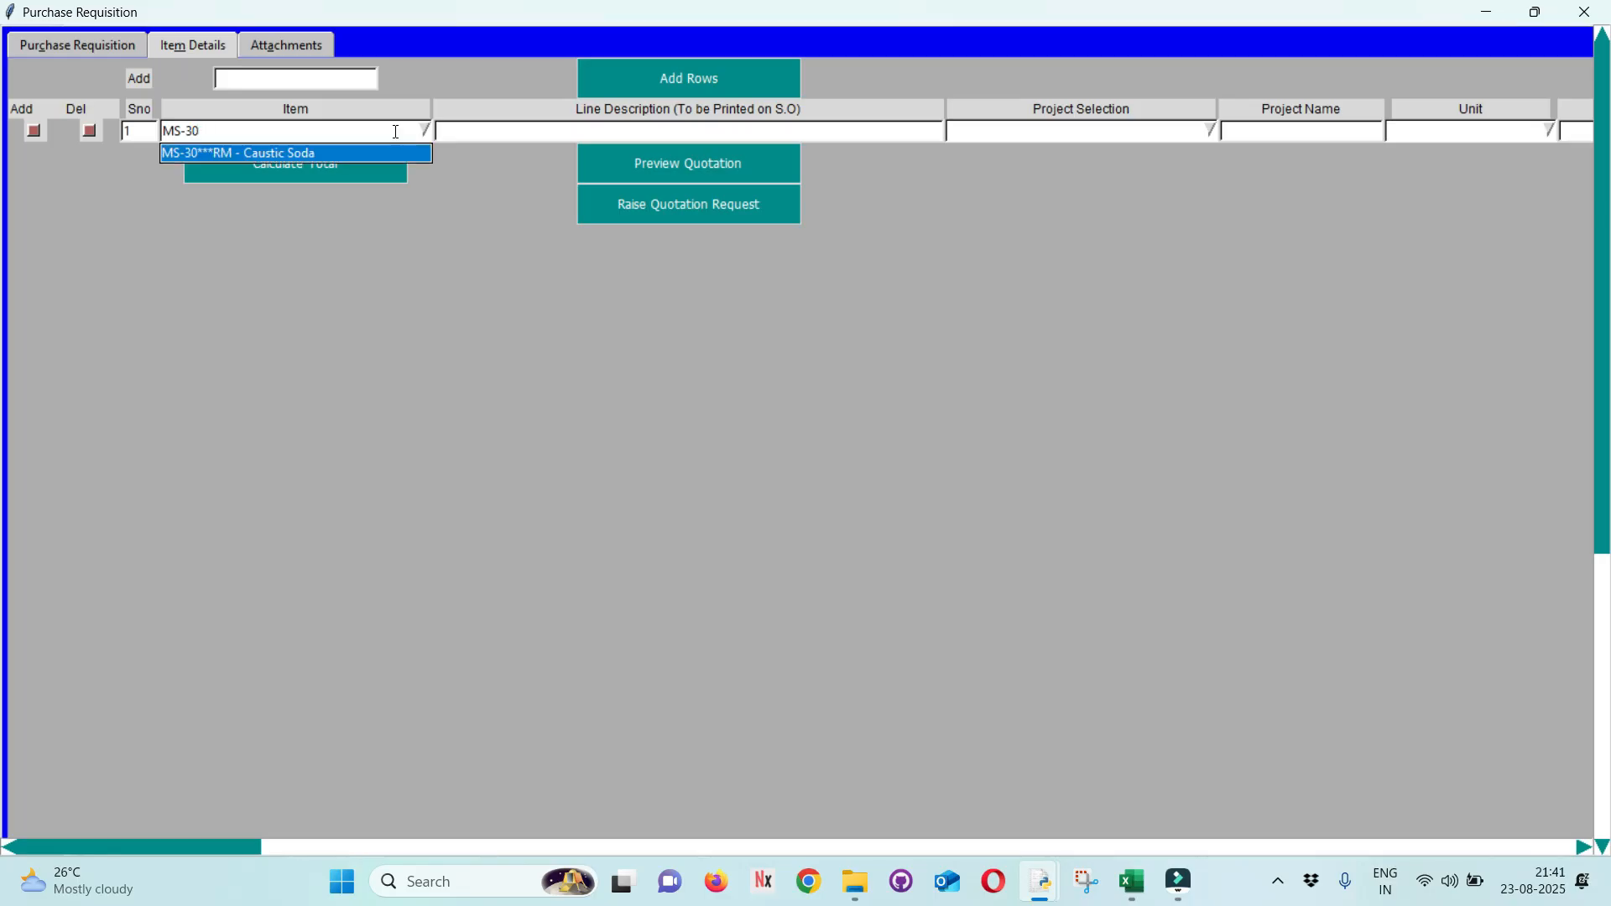
key(Return)
click(31, 133)
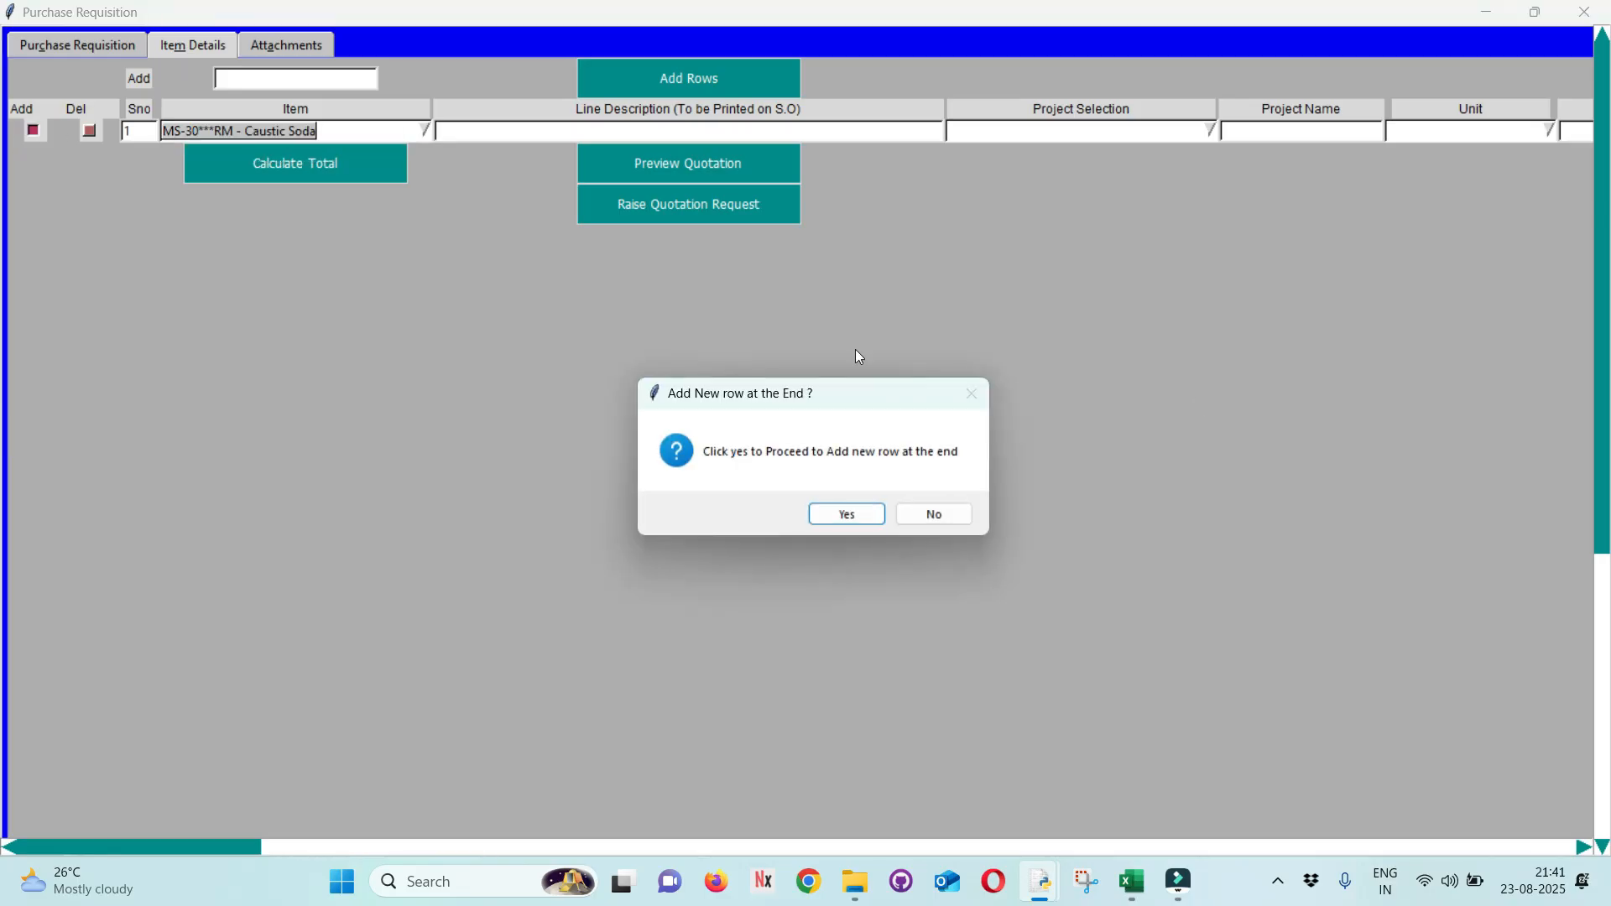
key(Return)
Switch to the Items sheet in Excel and copy the item identifier MS-31 of RM - Sodium Hydorxide.
key(alt+Tab)
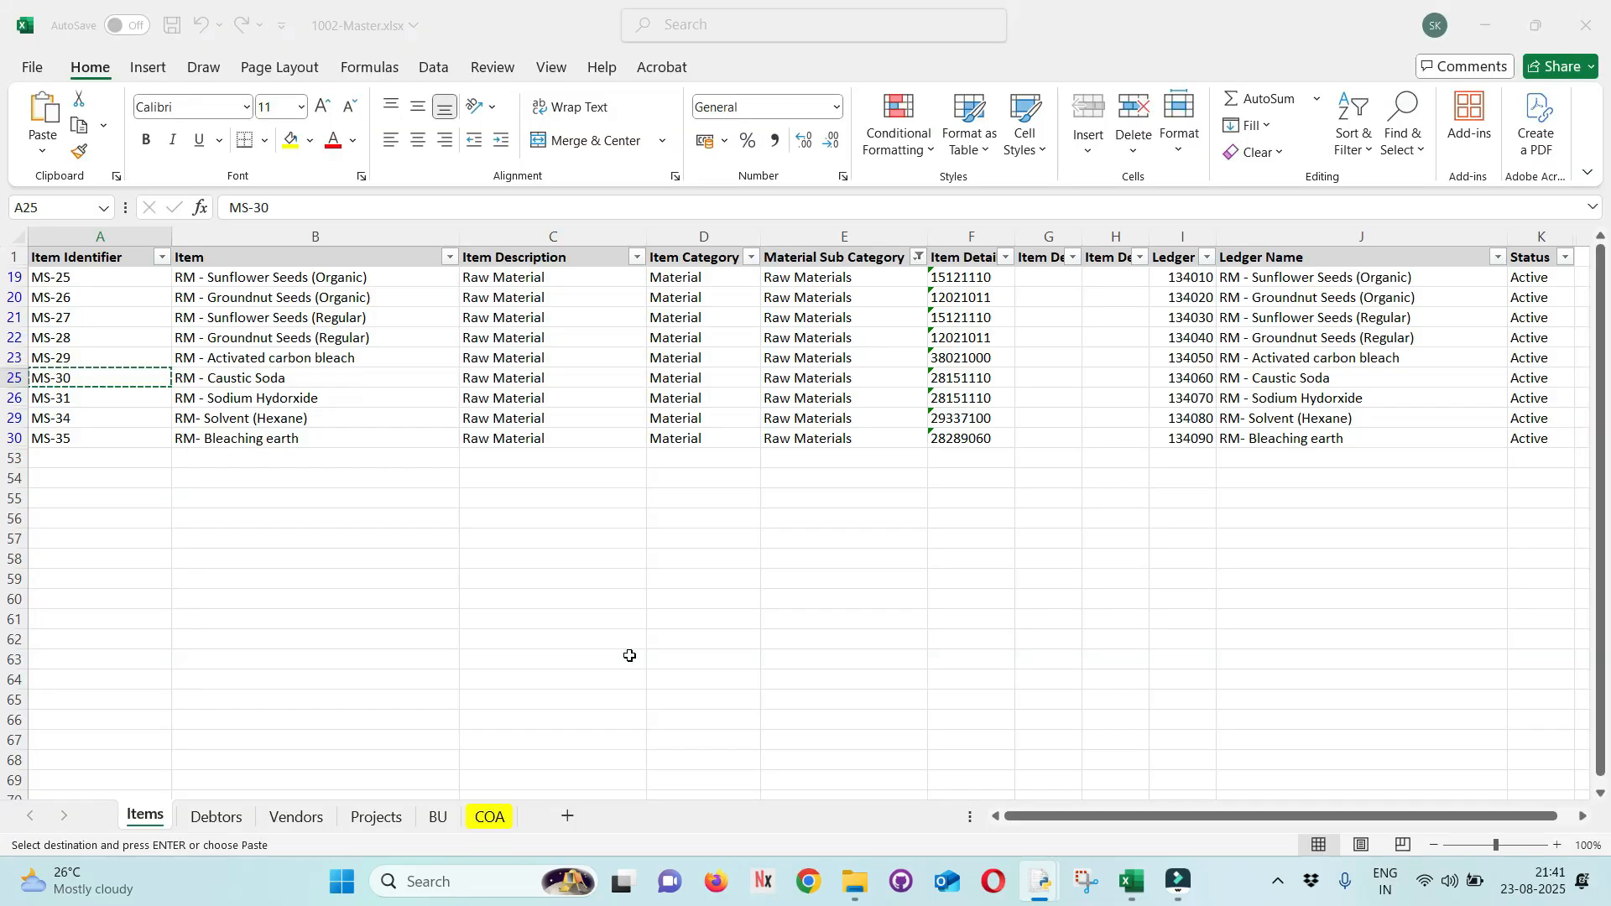
click(223, 398)
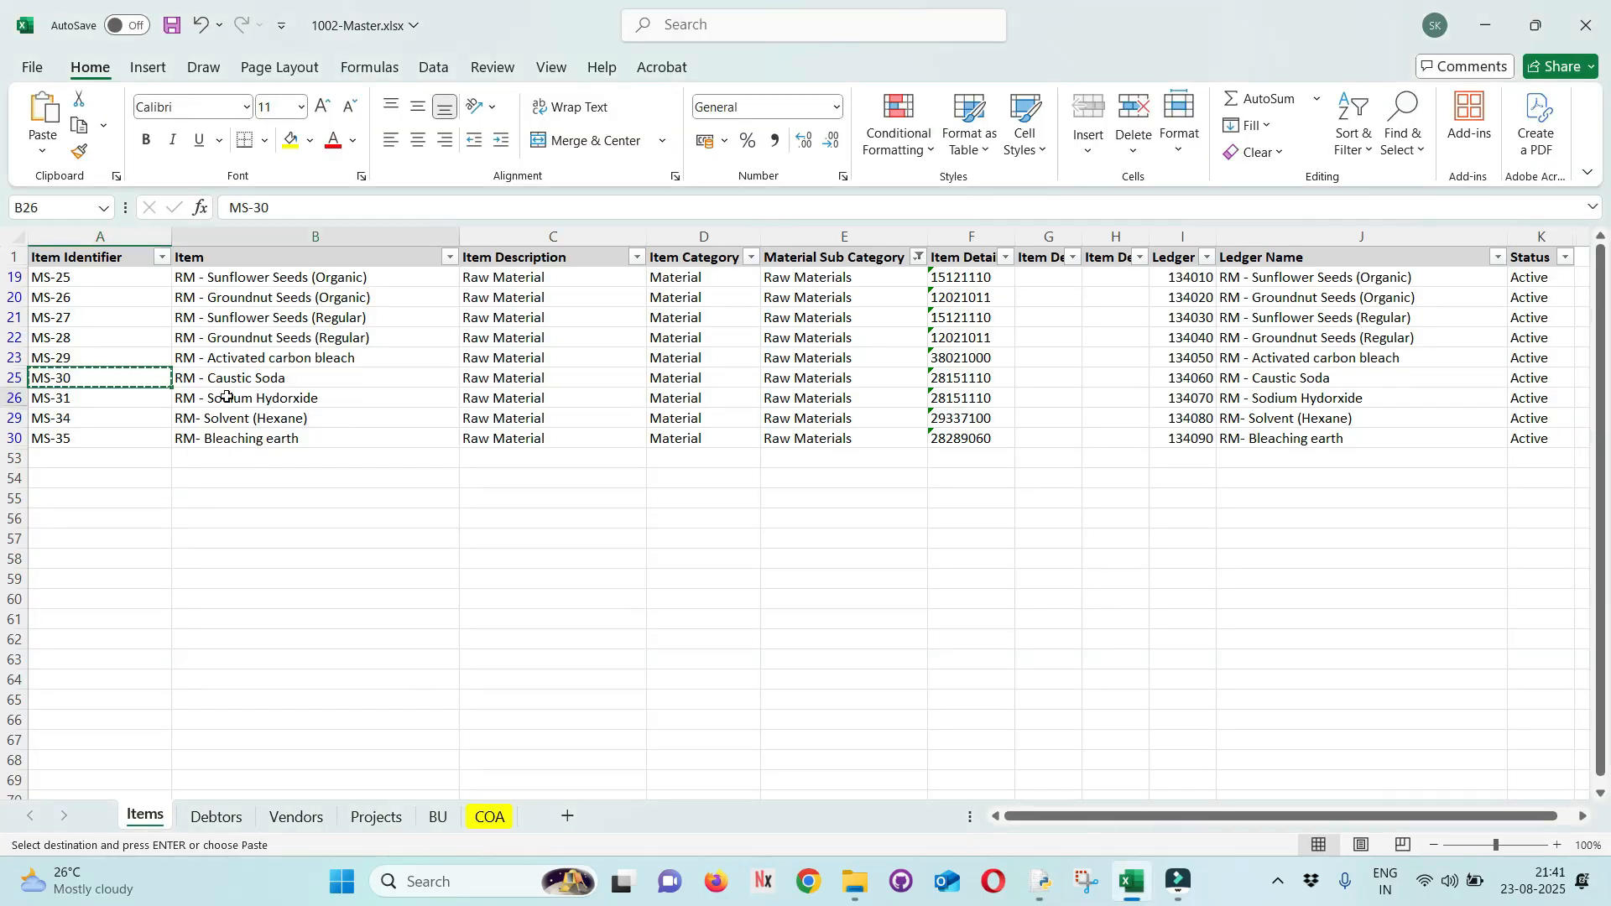
click(46, 399)
key(ctrl+c)
click(266, 402)
click(71, 411)
click(79, 402)
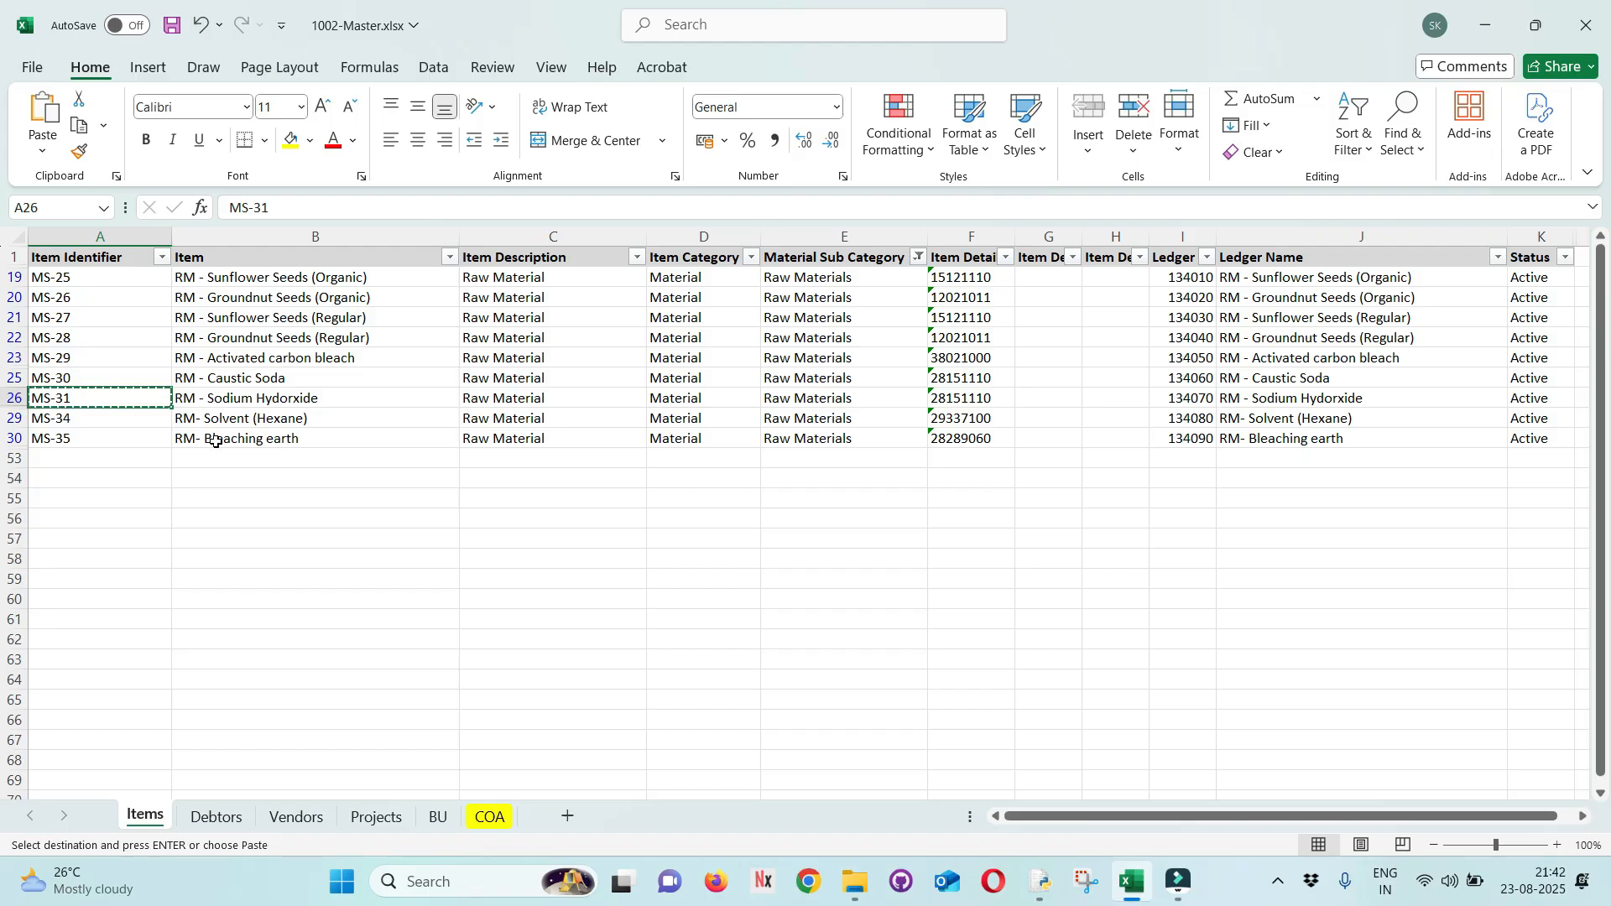
Back in the Purchase Requisition, set the second line's item to MS-31 RM - Sodium Hydorxide by searching for "SODIUM".
key(alt+Tab)
click(181, 155)
key(ctrl+v)
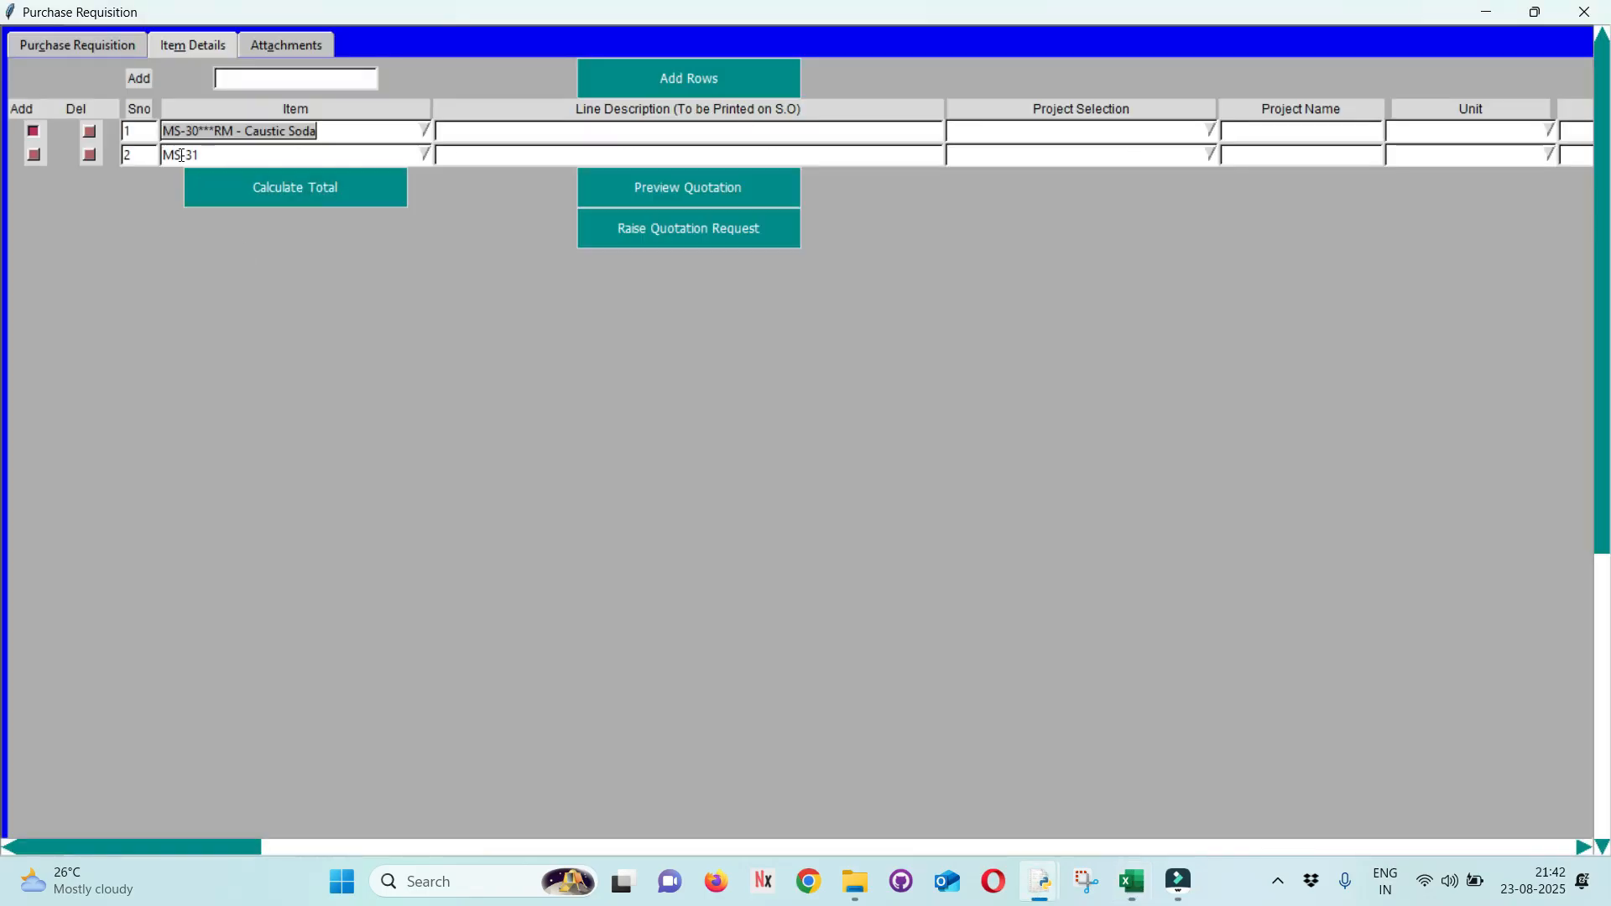
key(Down)
key(Return)
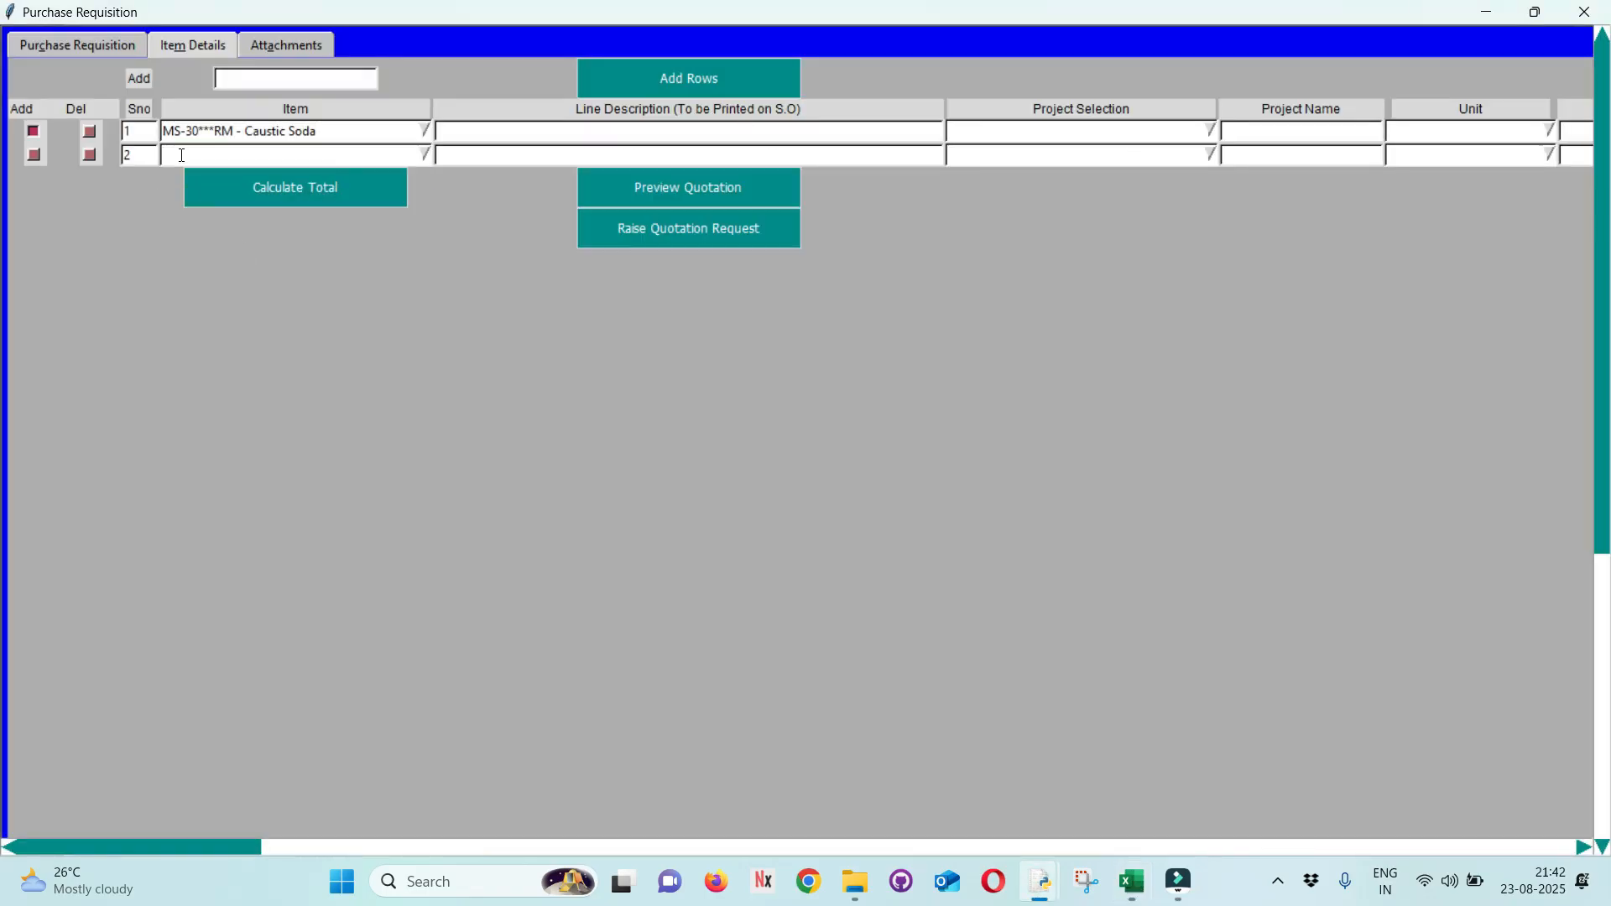
text(SODIUM)
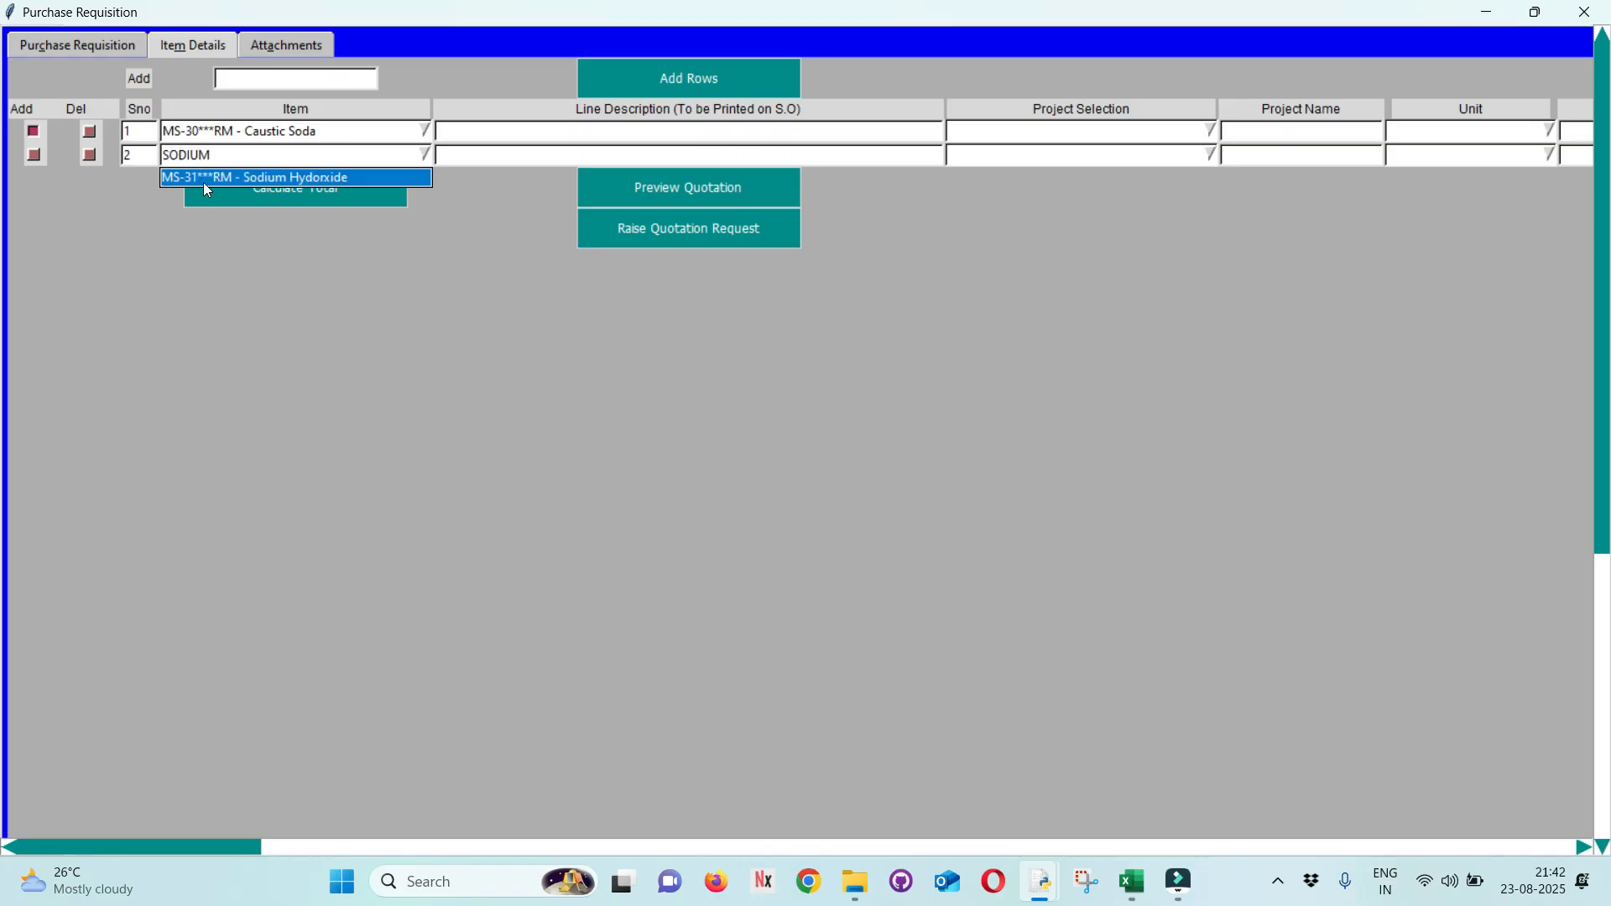
click(203, 182)
Enter "Caustic Soda Export Grade" as the line description of the first item.
click(459, 132)
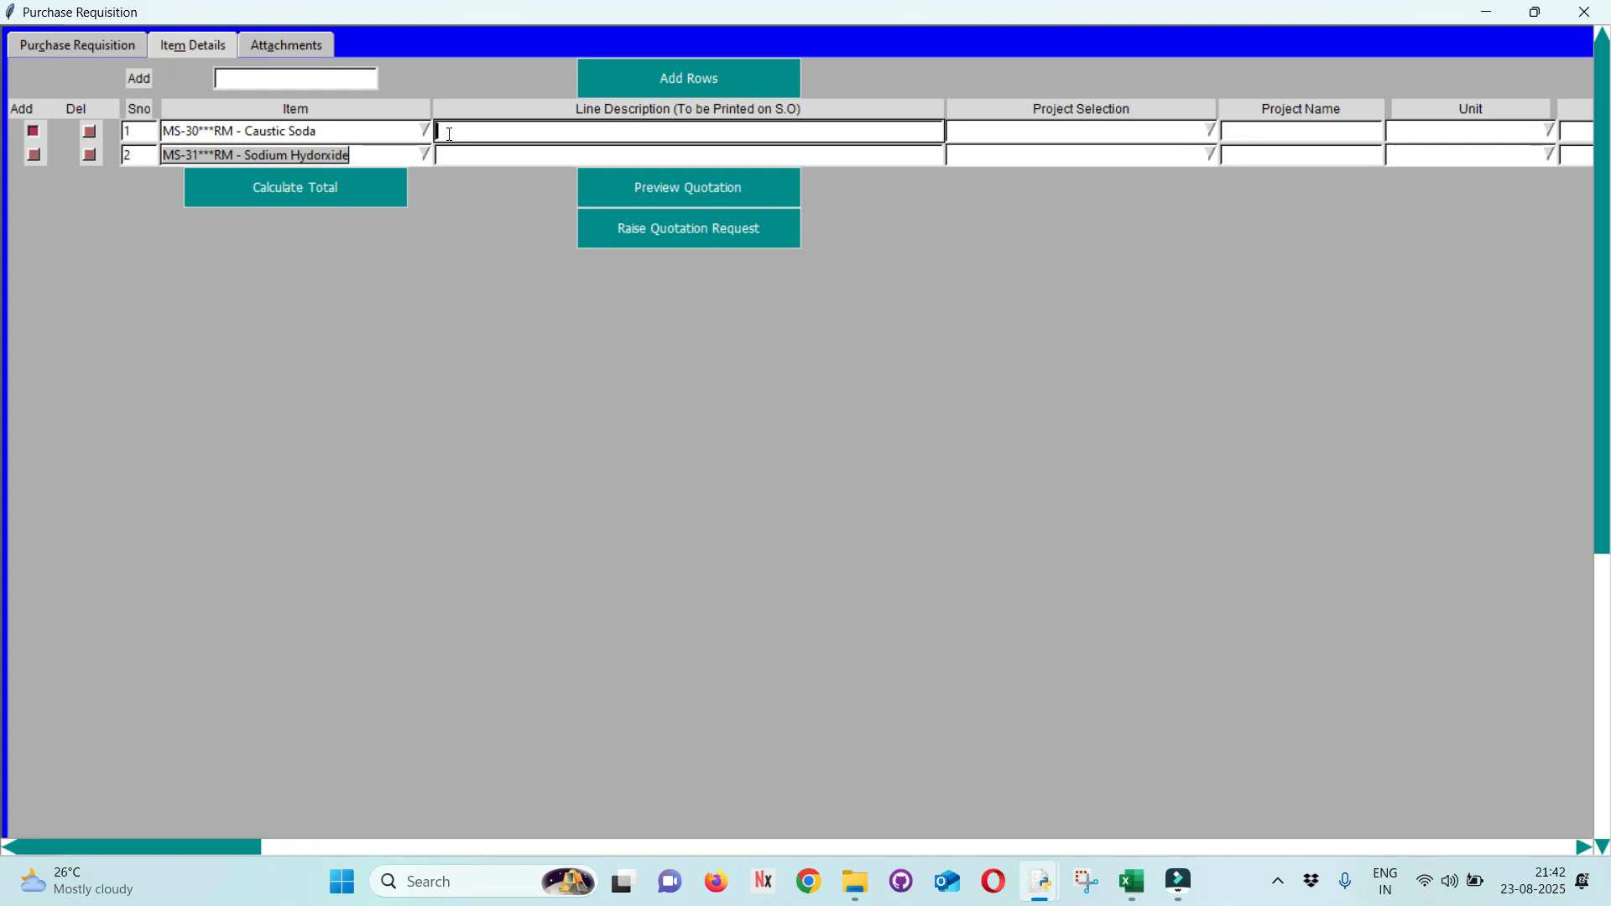
text(cA)
key(BackSpace)
text(Caustic Soda Export Ga)
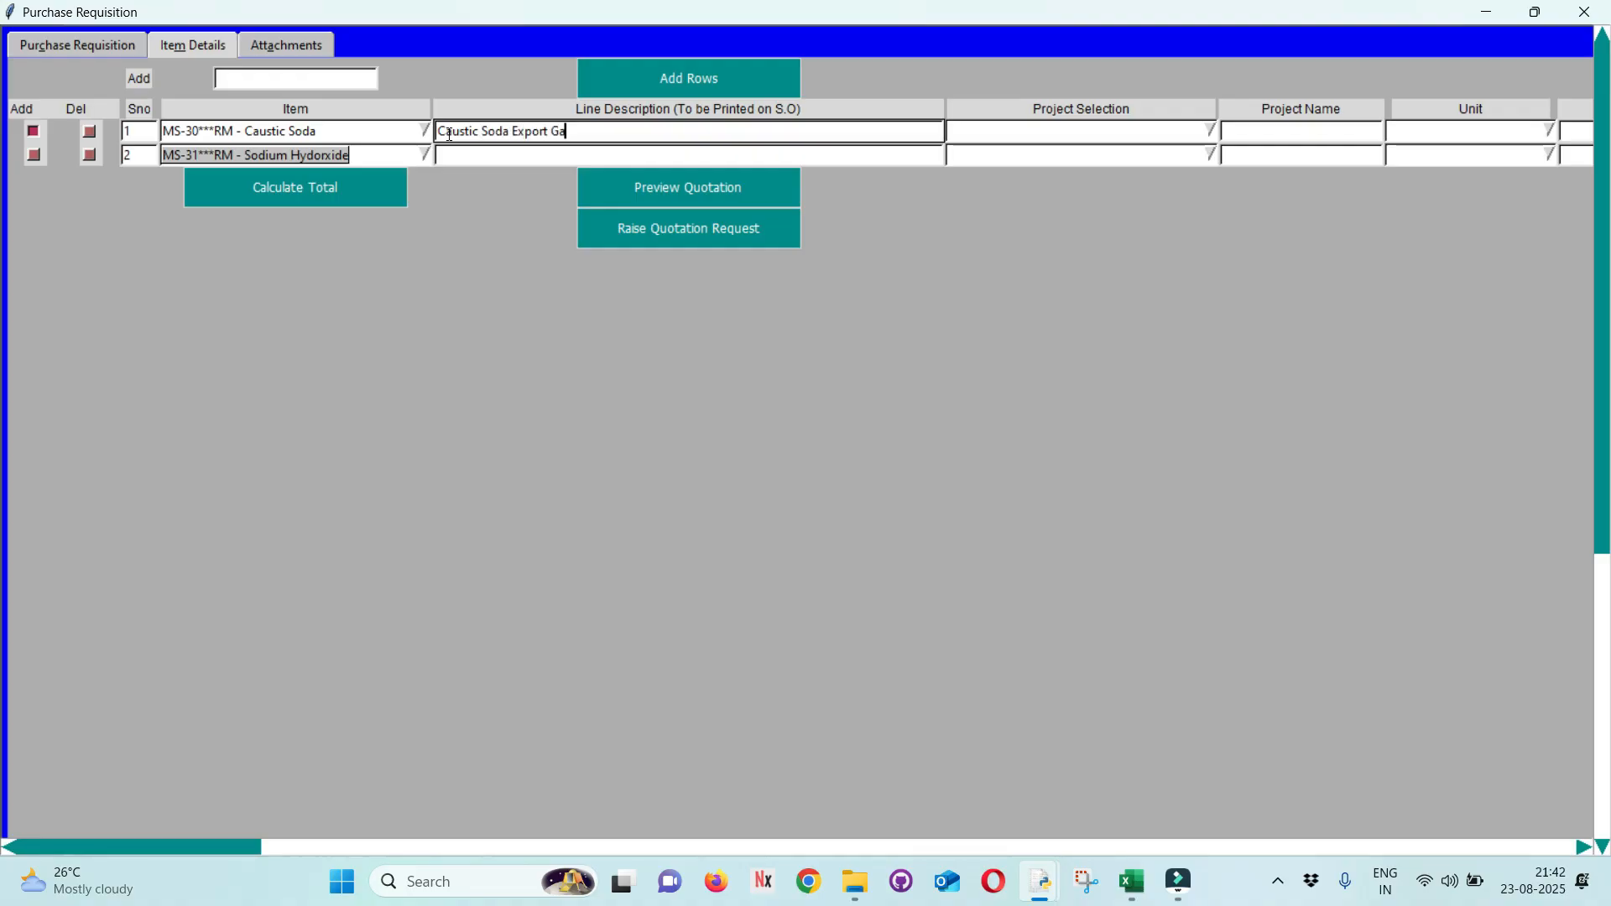
key(BackSpace)
text(rade)
key(Return)
Enter "Sodium Hydroxide Export Grade" as the line description of the second item.
text(S)
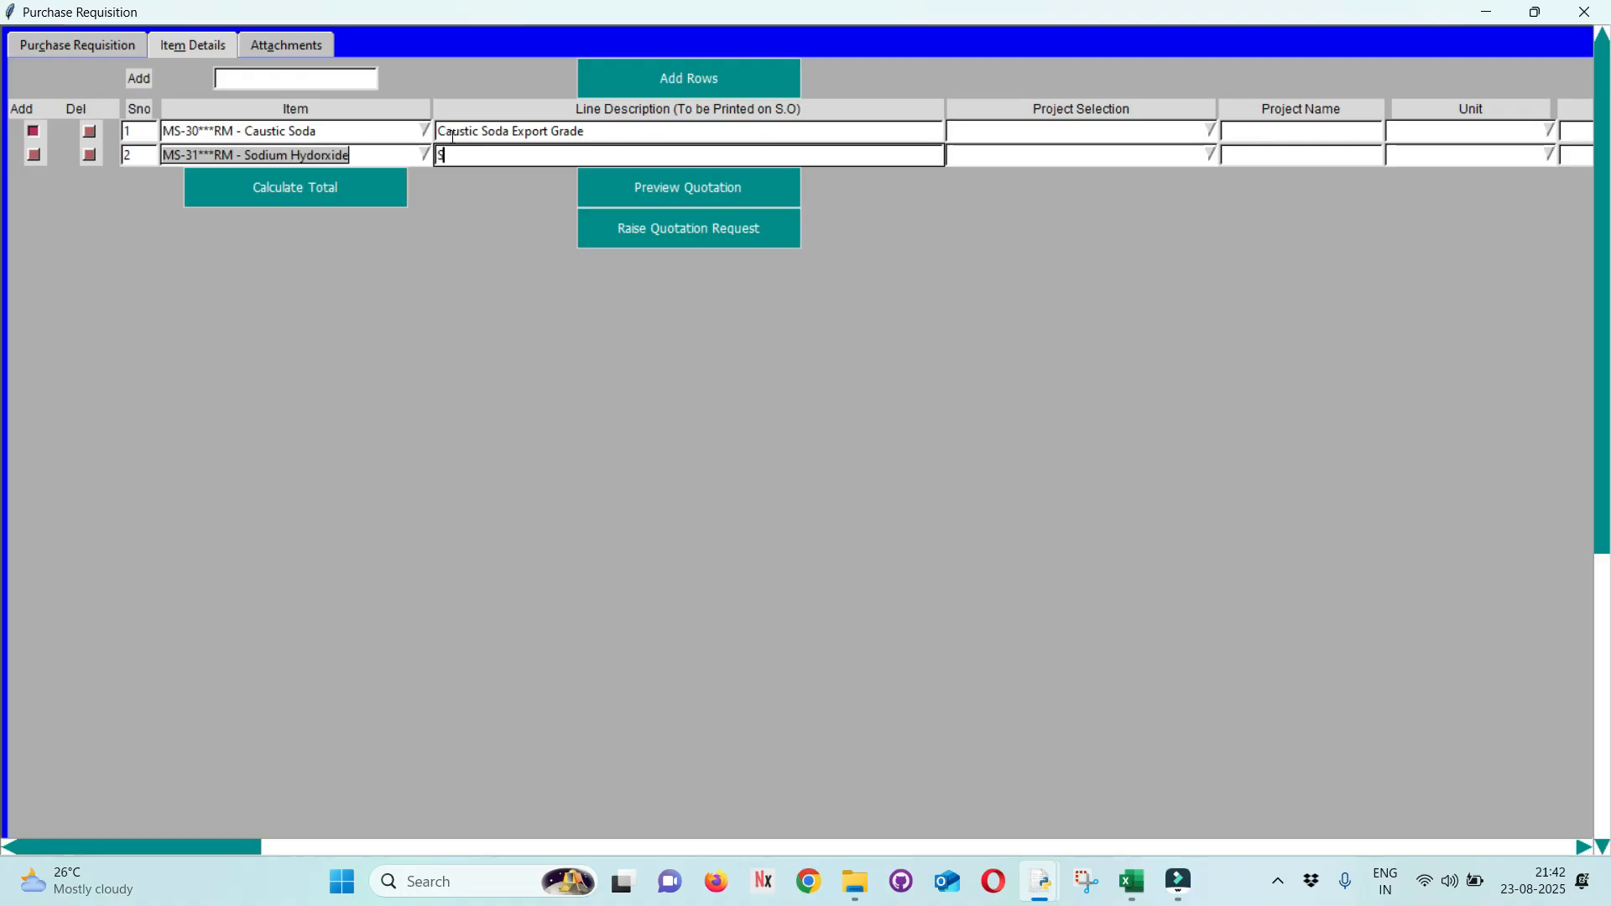
text(odium Hydrox)
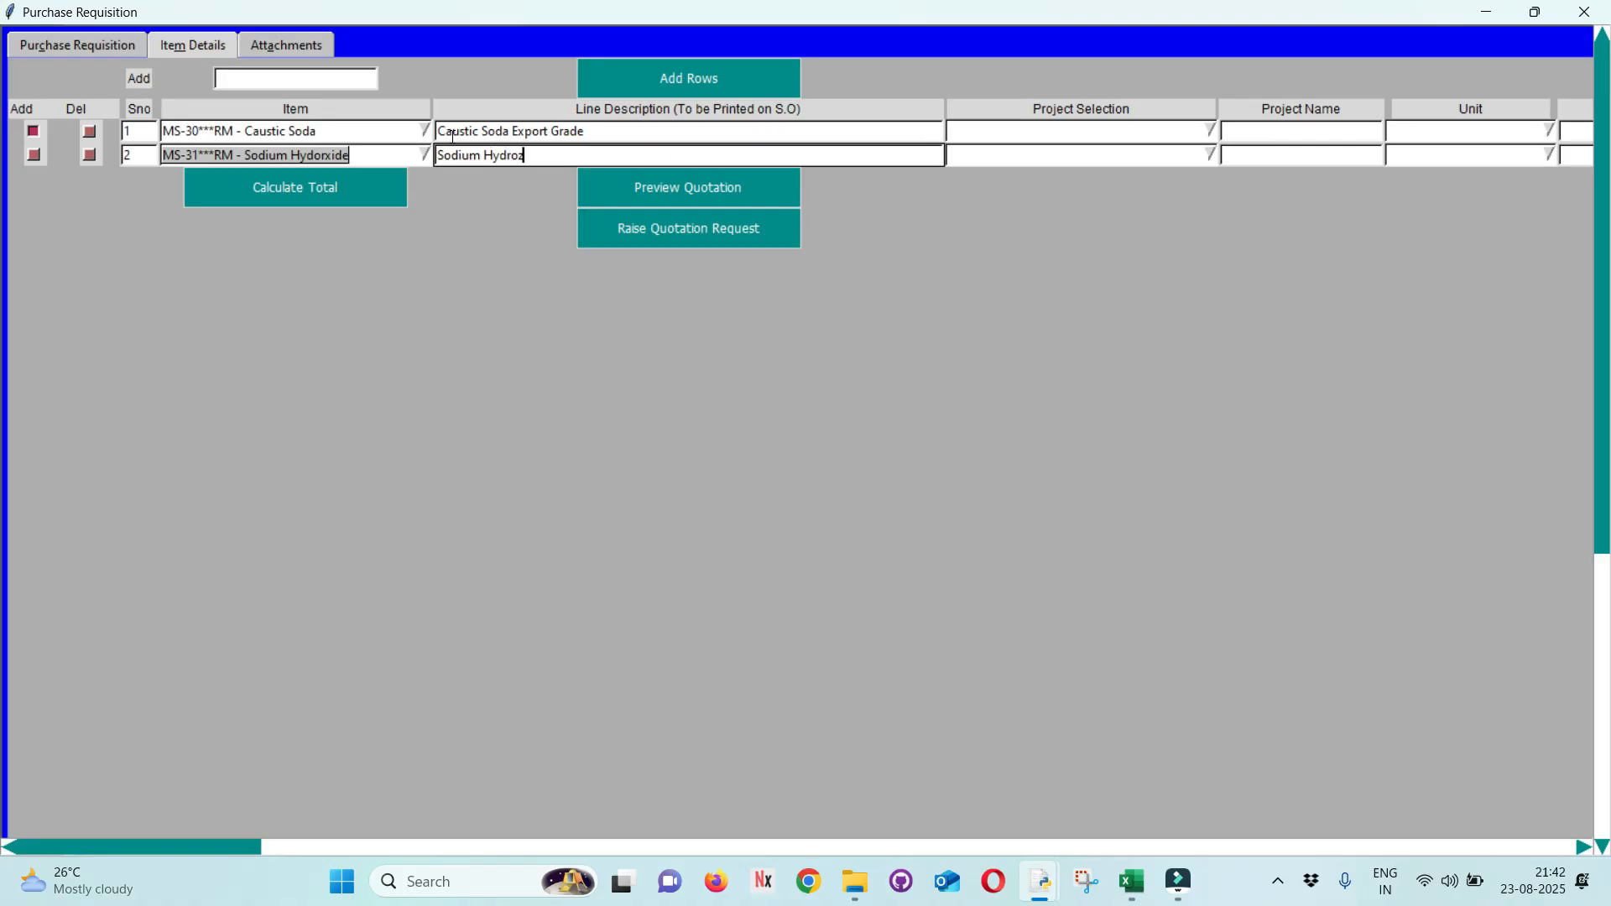
text(ide Export Graede)
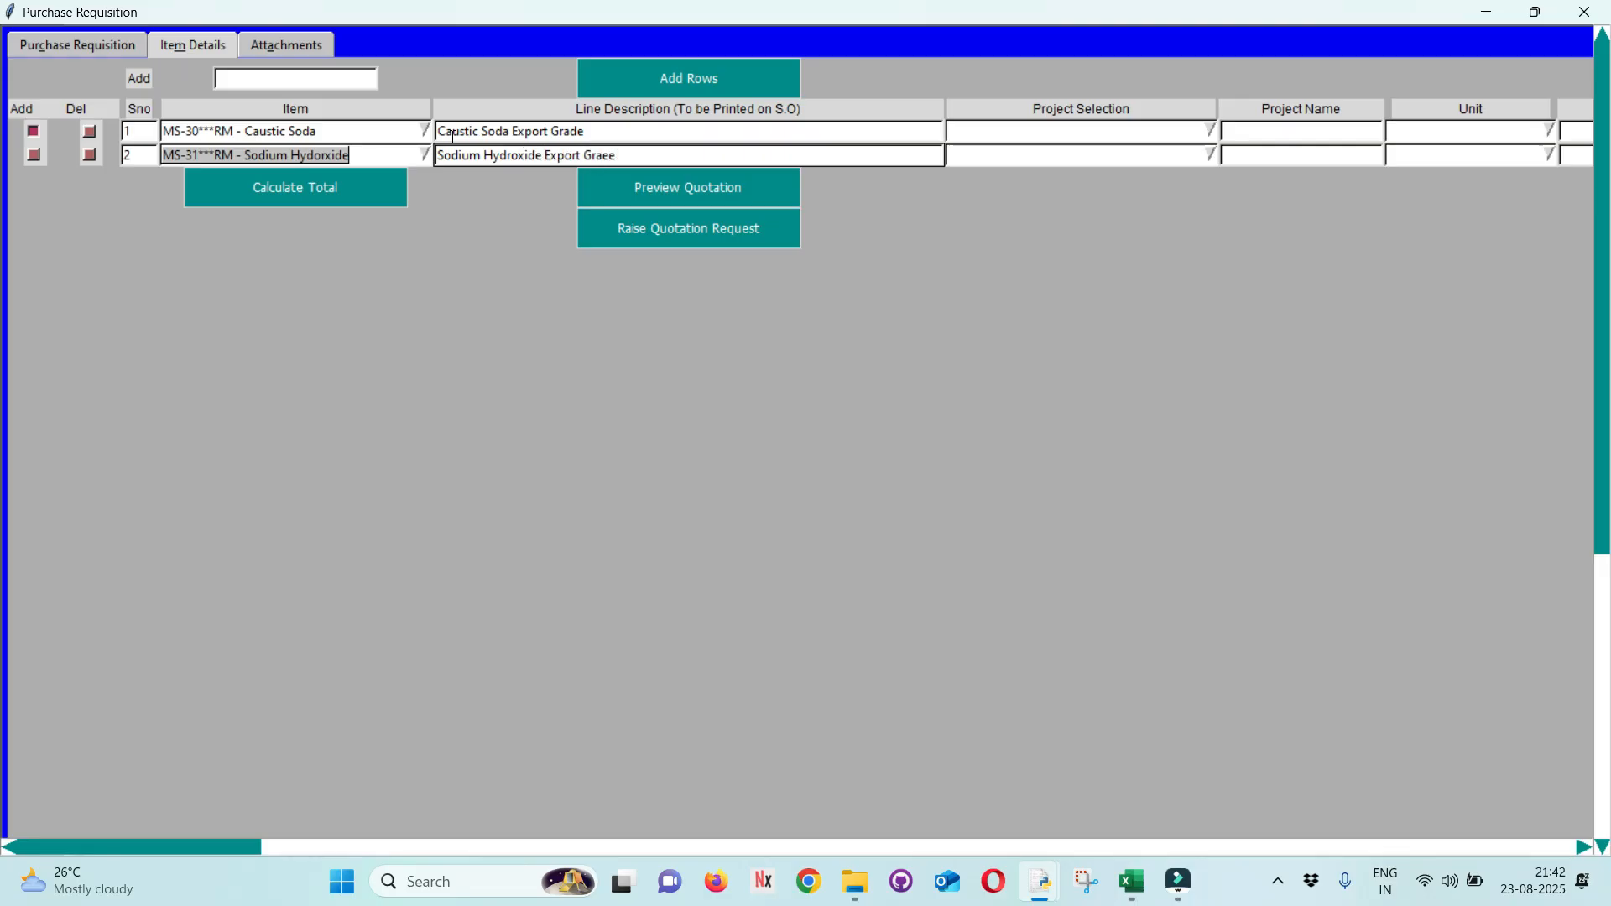
key(BackSpace)
key(BackSpace)
key(BackSpace)
text(de)
Switch to the Projects sheet of the Excel master workbook and add filters to the project table.
click(1034, 132)
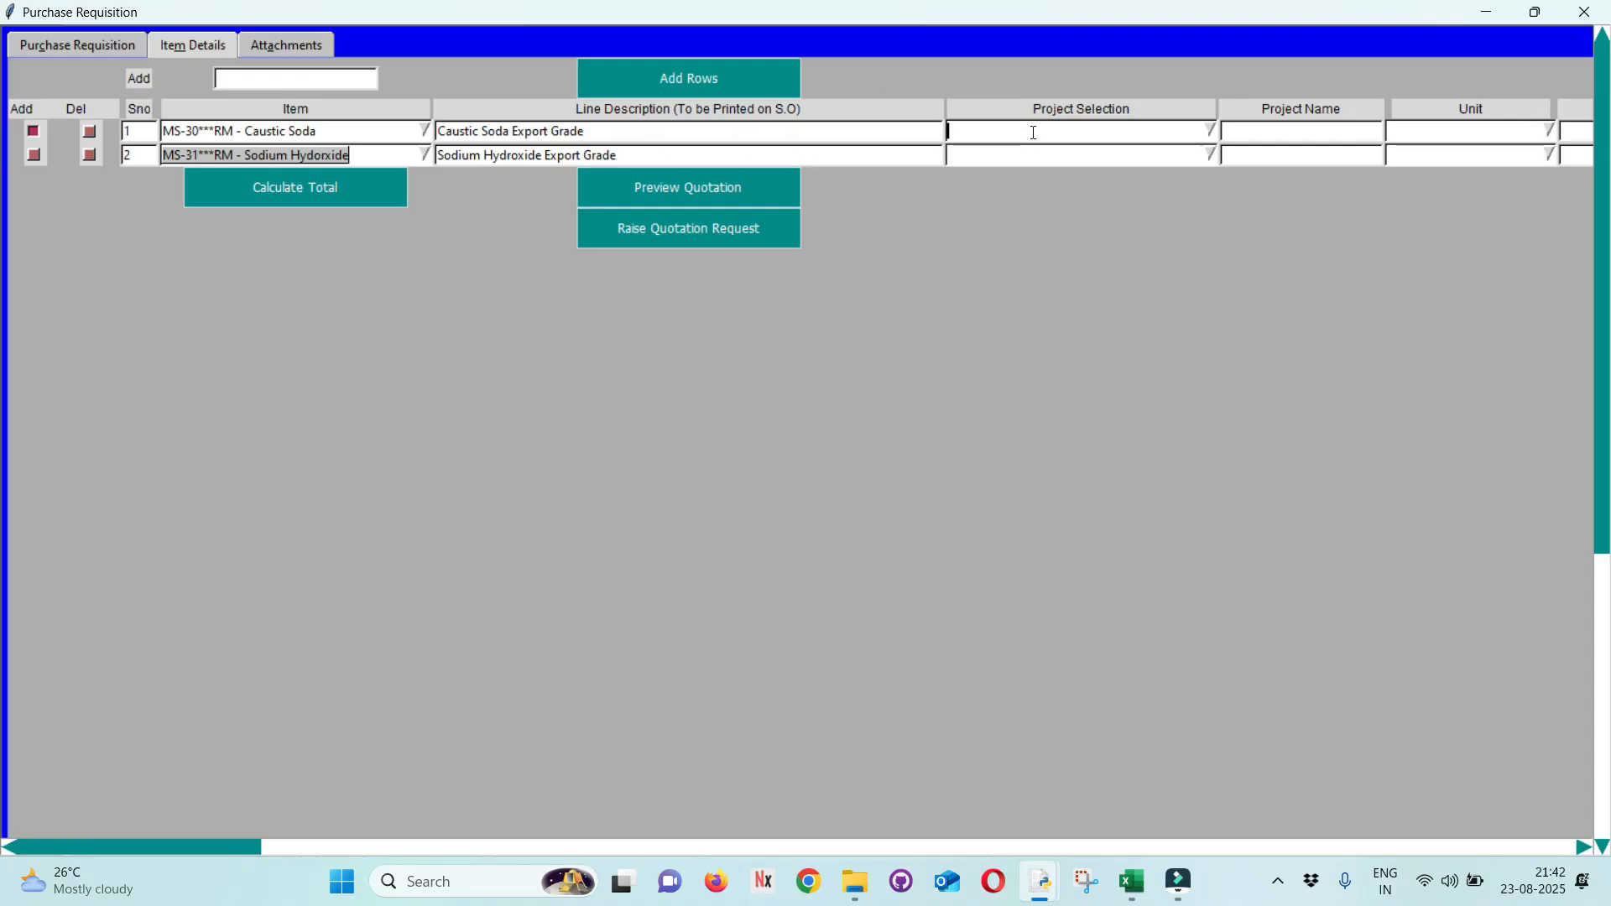
key(alt+Tab)
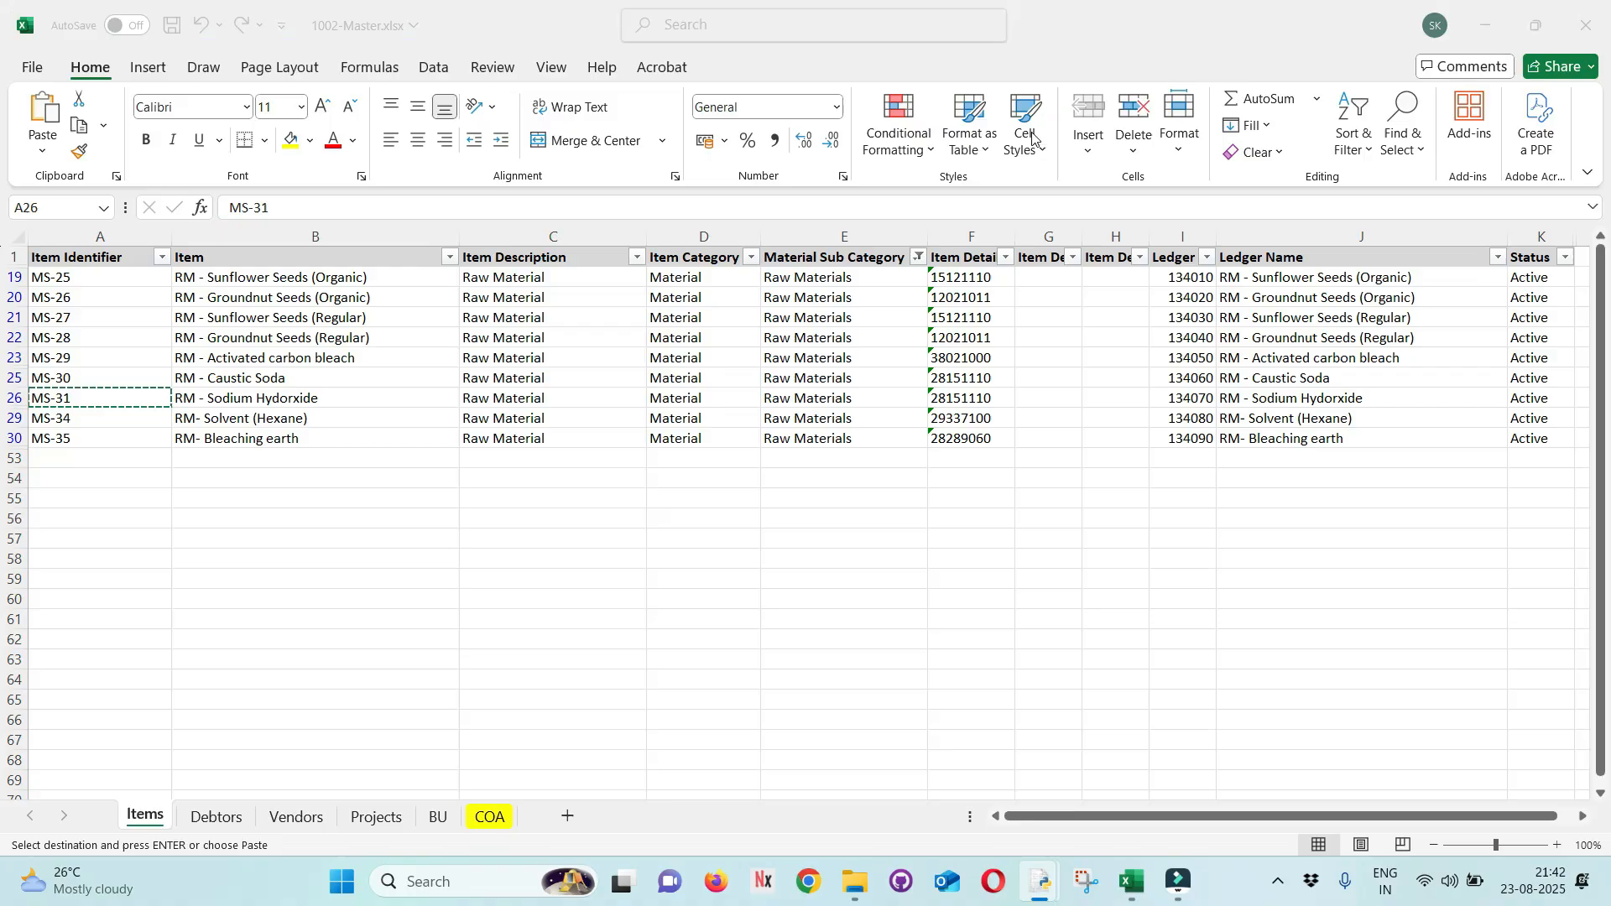
click(377, 816)
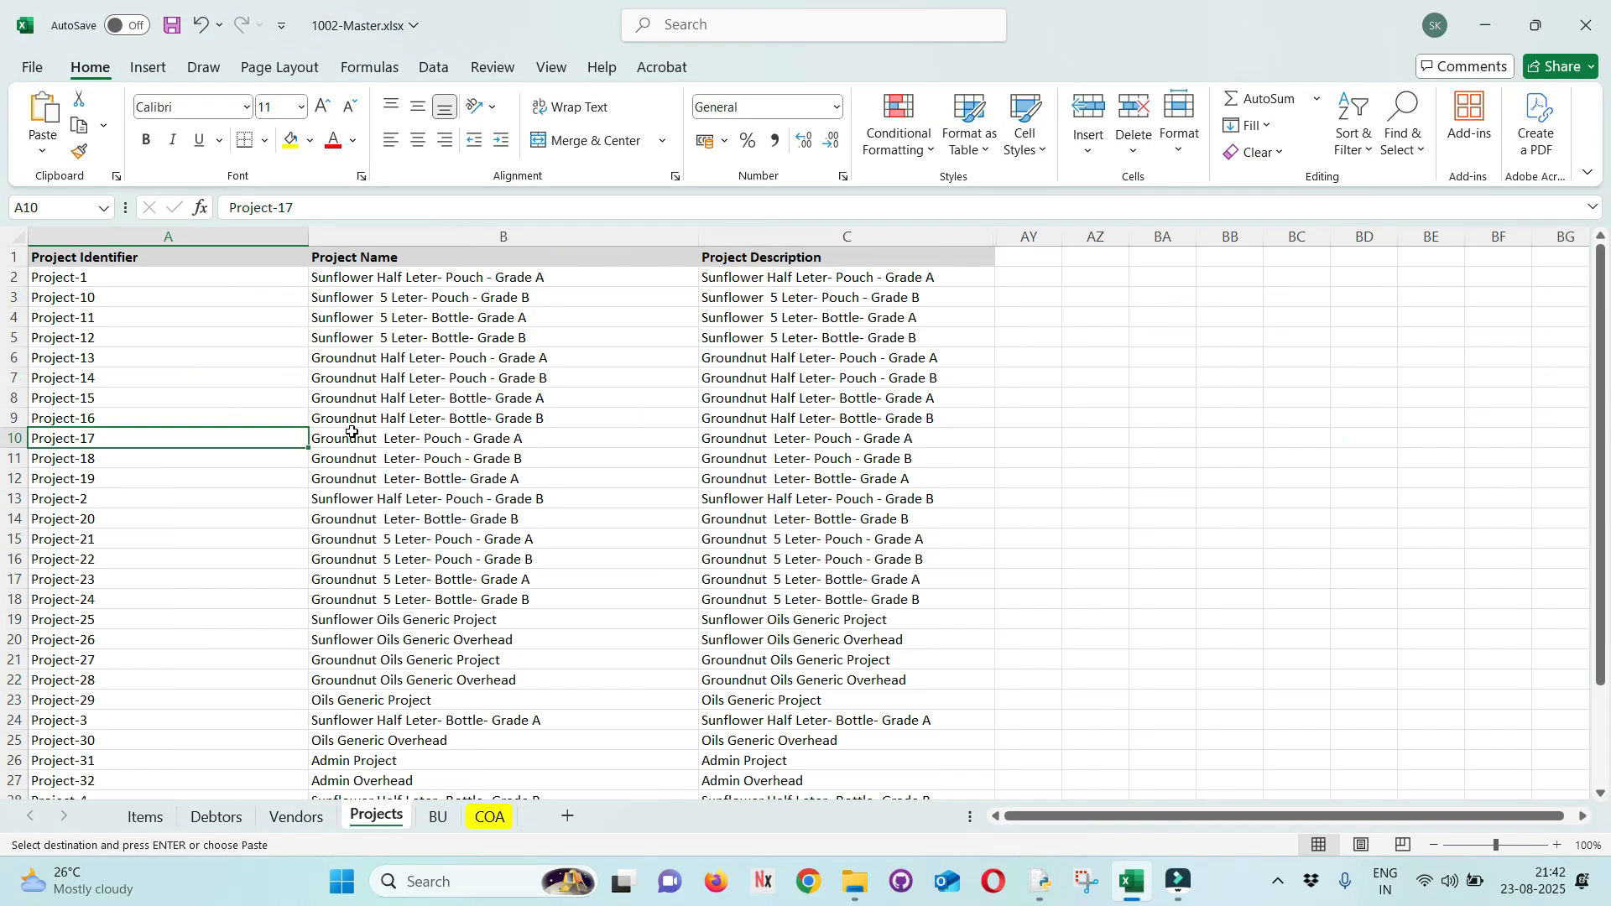
click(398, 398)
key(ctrl+a)
key(ctrl+shift+l)
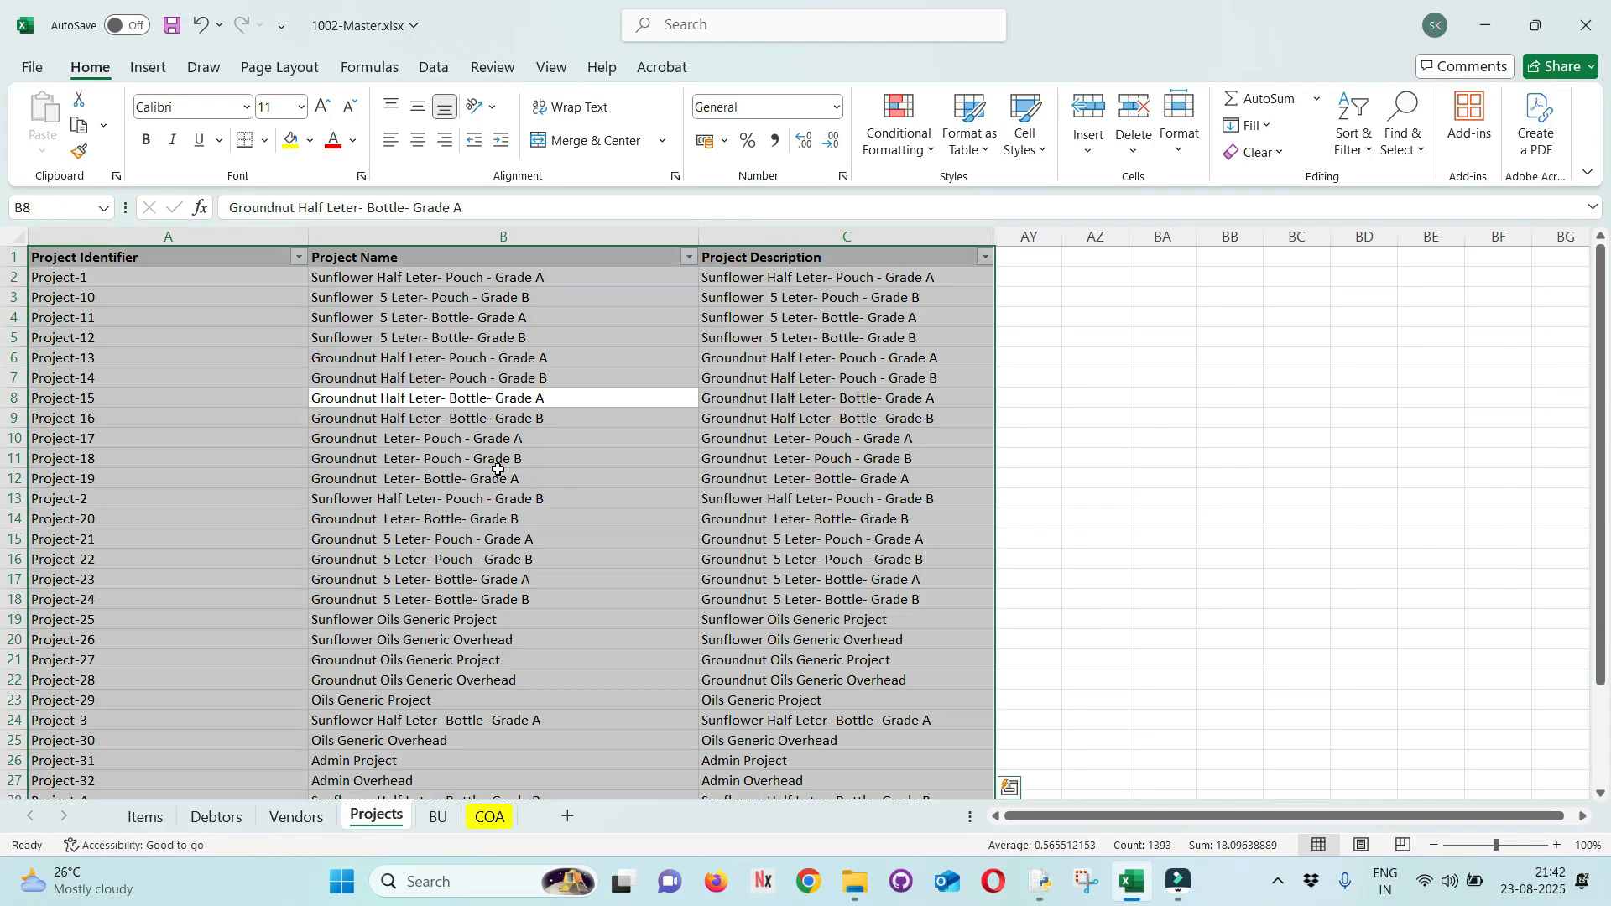
Filter the project descriptions by "oils" and select the Oils Generic Project entry.
click(984, 262)
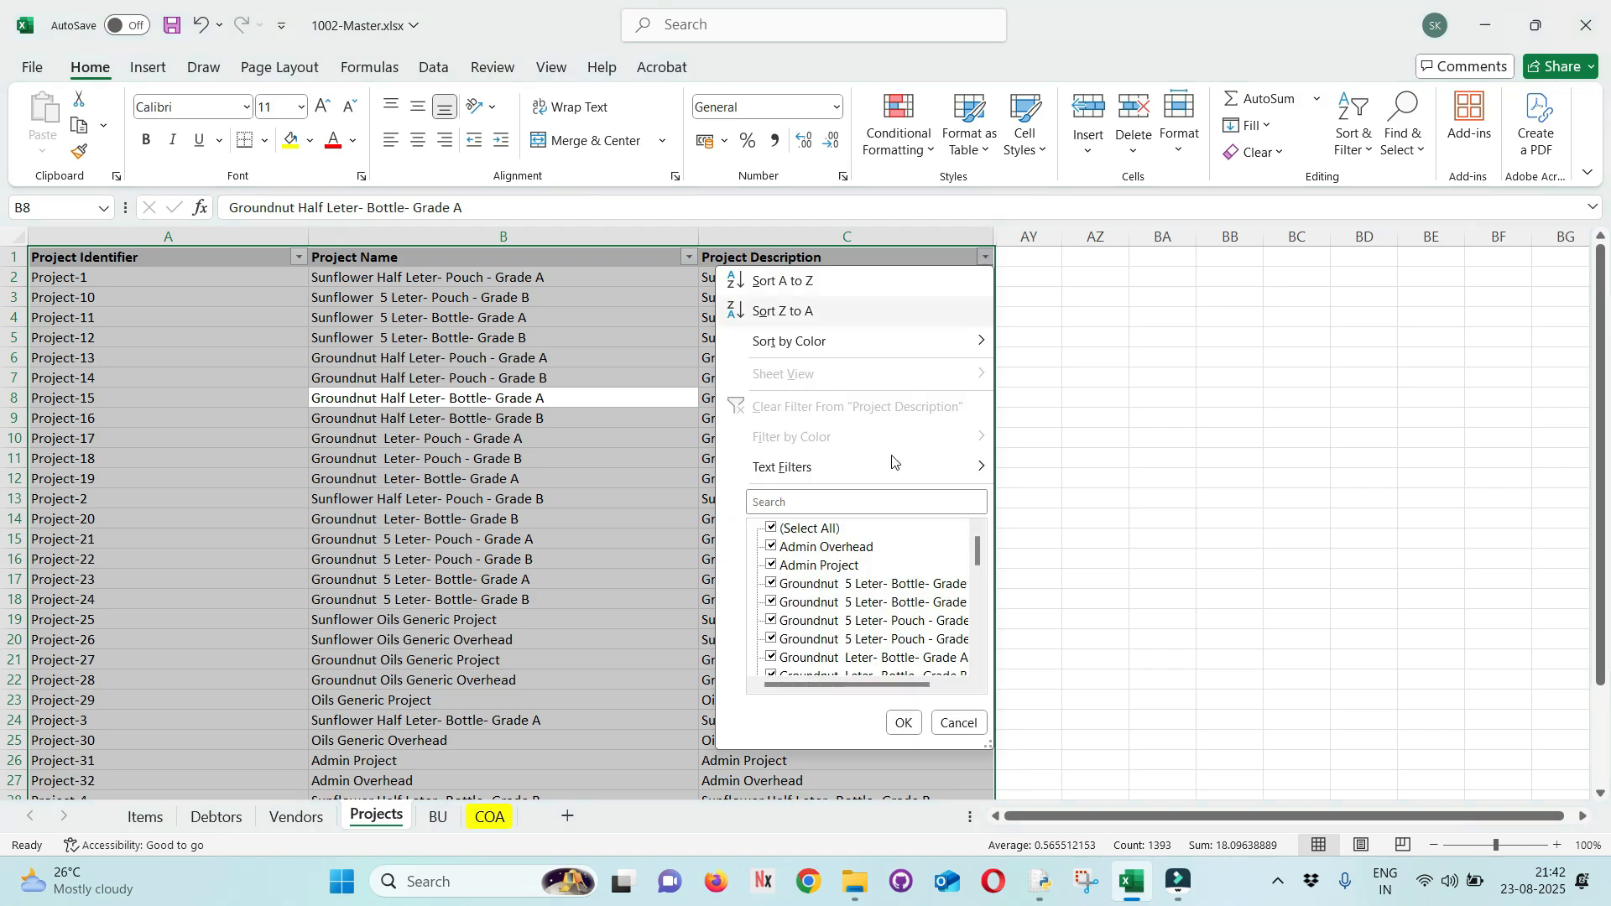
click(795, 527)
click(790, 502)
text(oils)
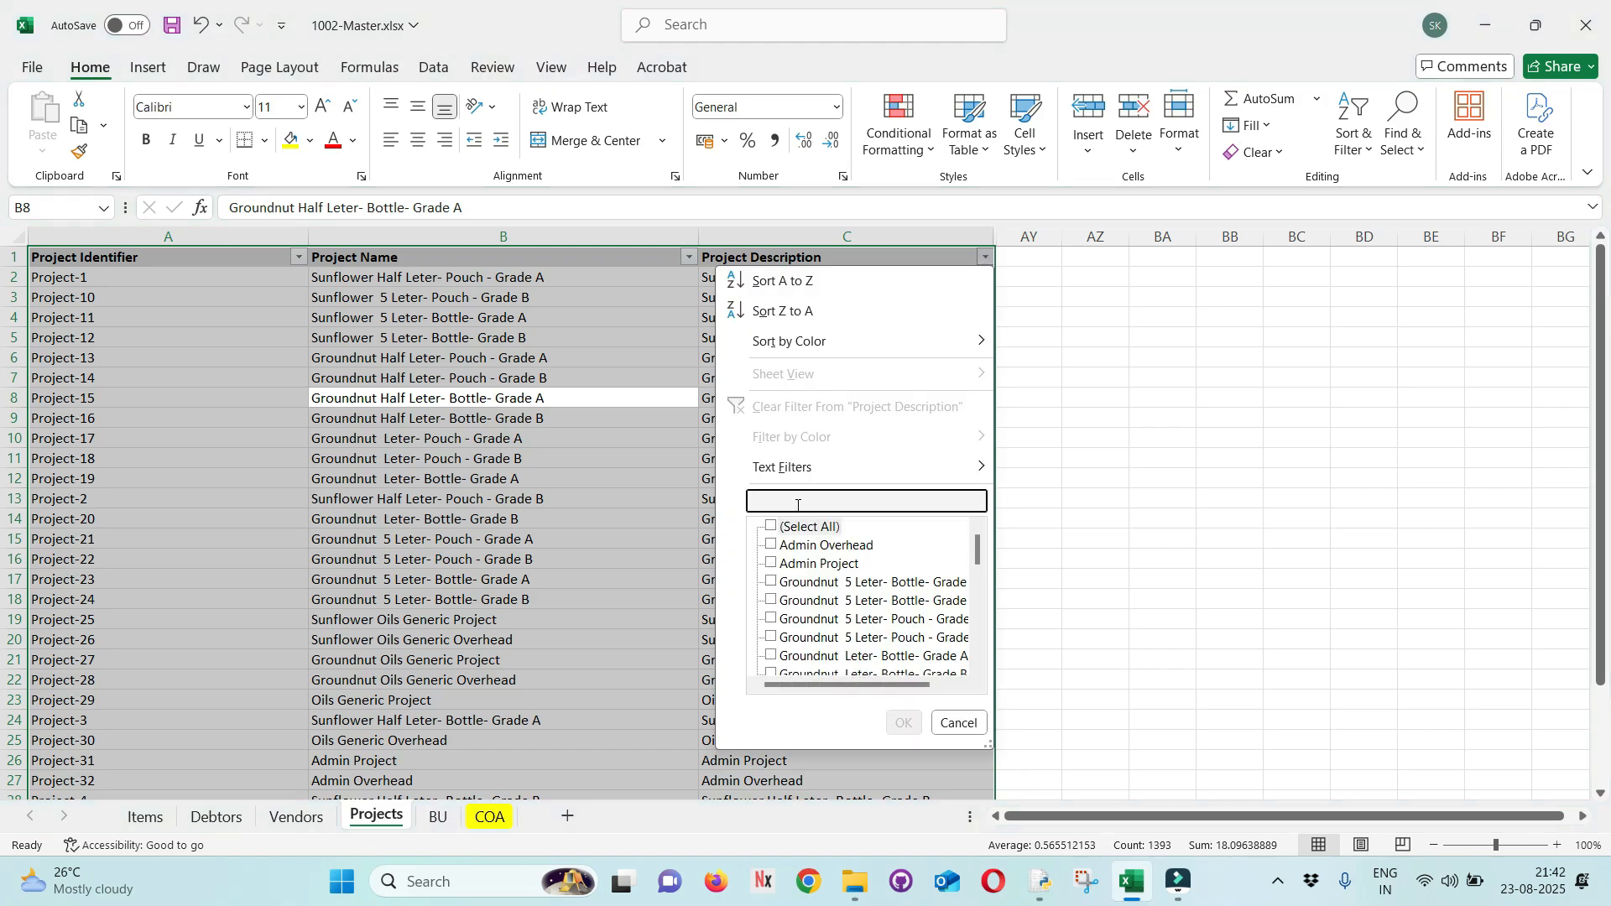
key(Return)
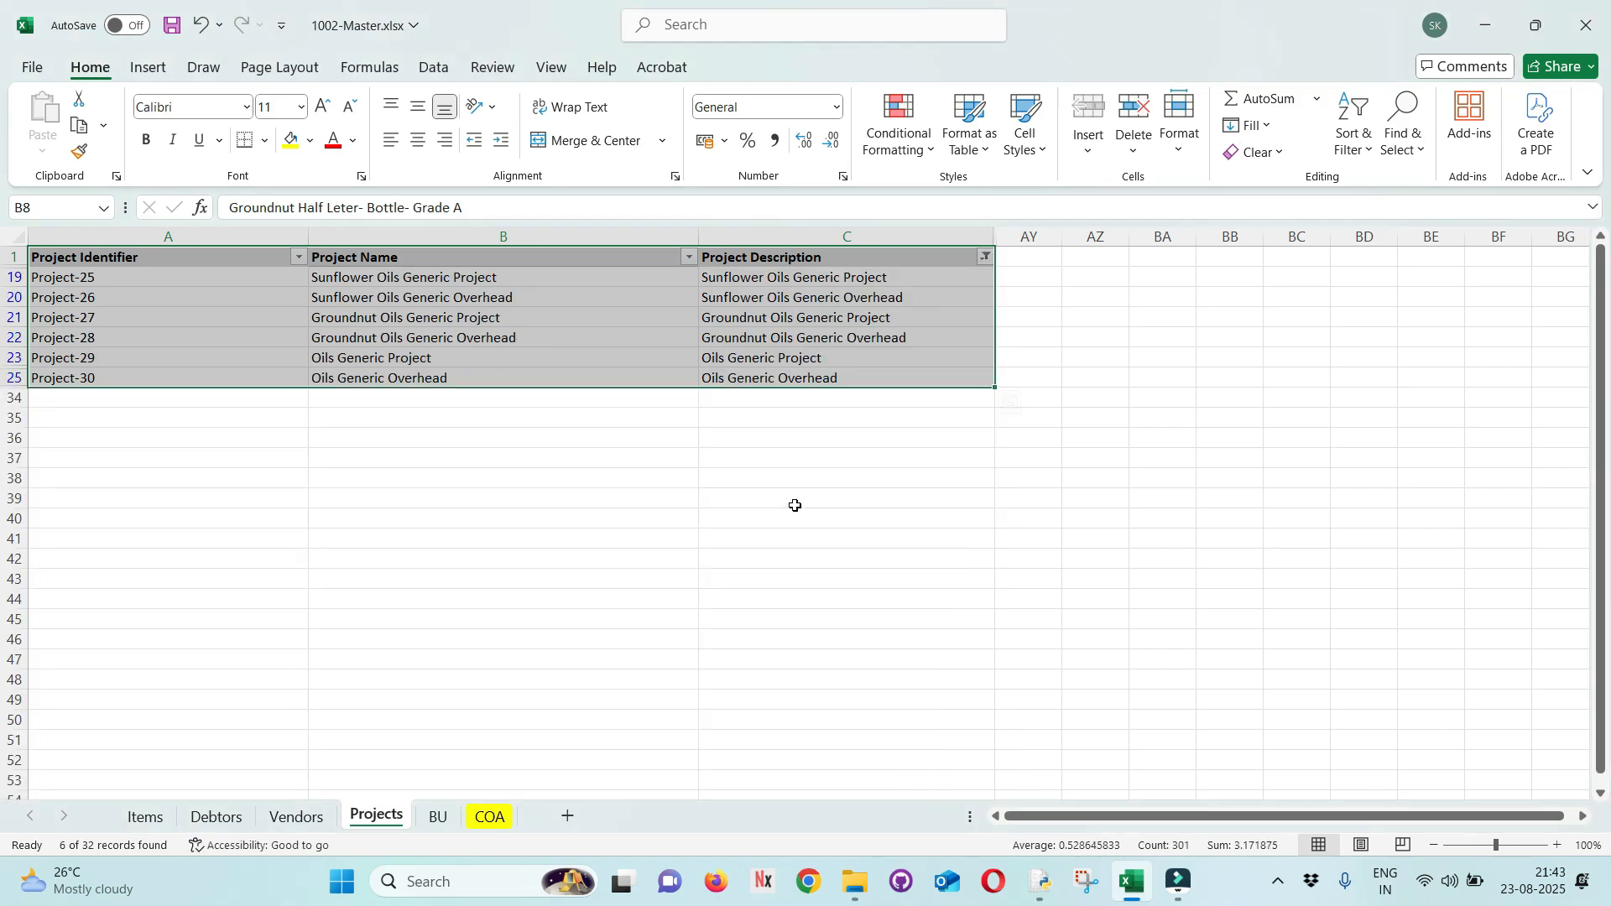
click(789, 361)
Switch to the purchase requisition and assign Project-29 Oils Generic Project to both item lines.
key(alt+Tab)
click(968, 135)
text(oils gener)
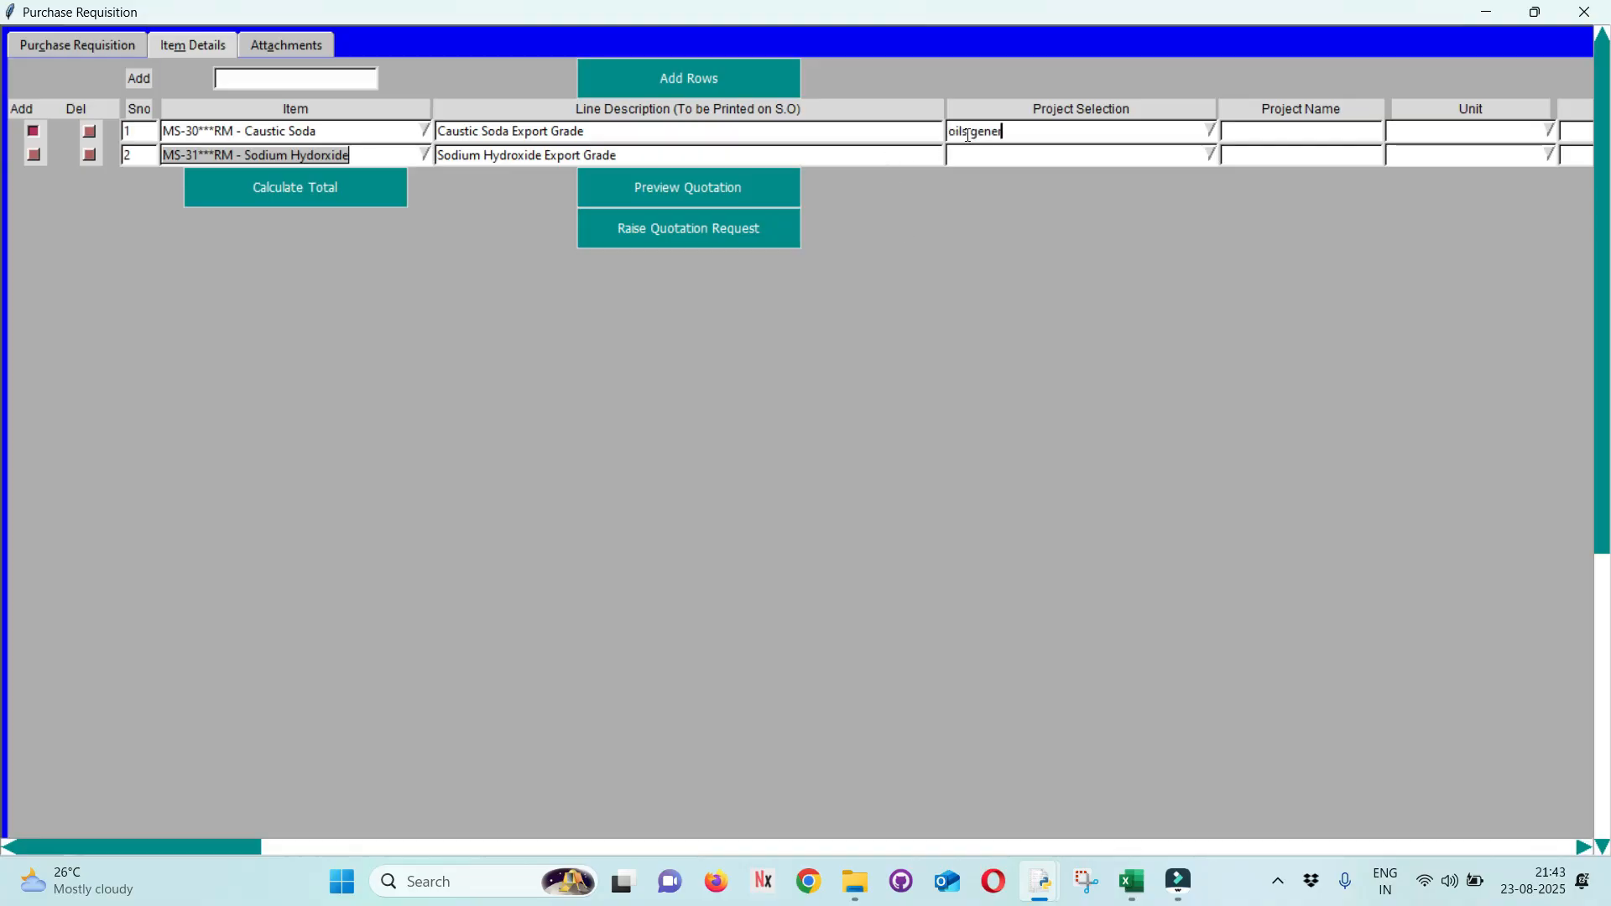
key(Return)
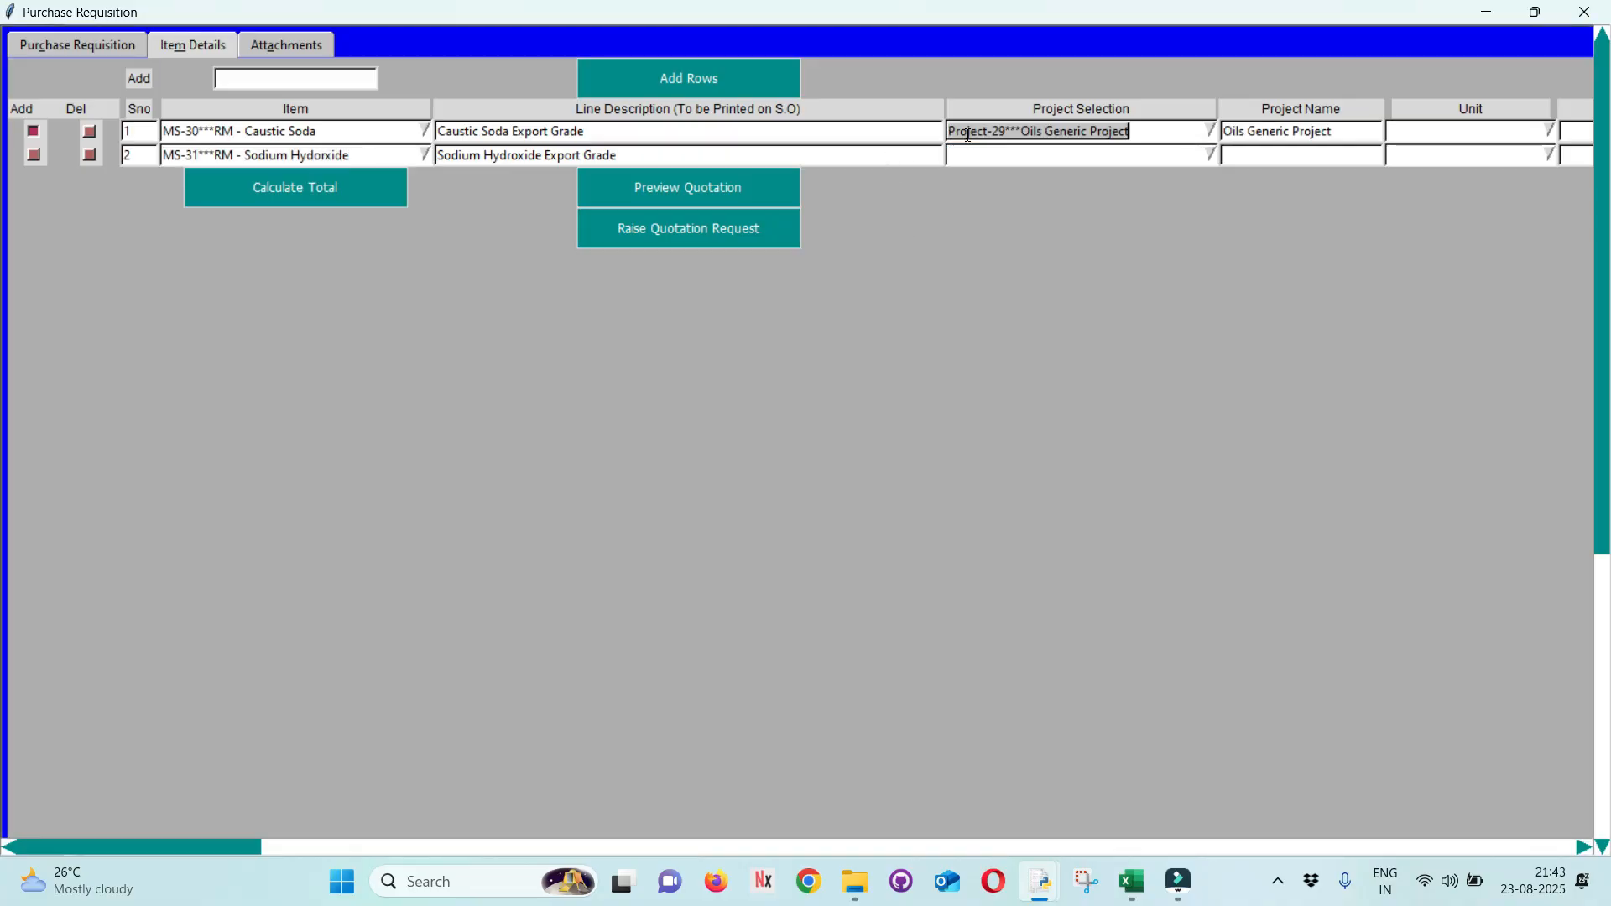
key(Down)
key(ctrl+v)
key(Down)
key(Return)
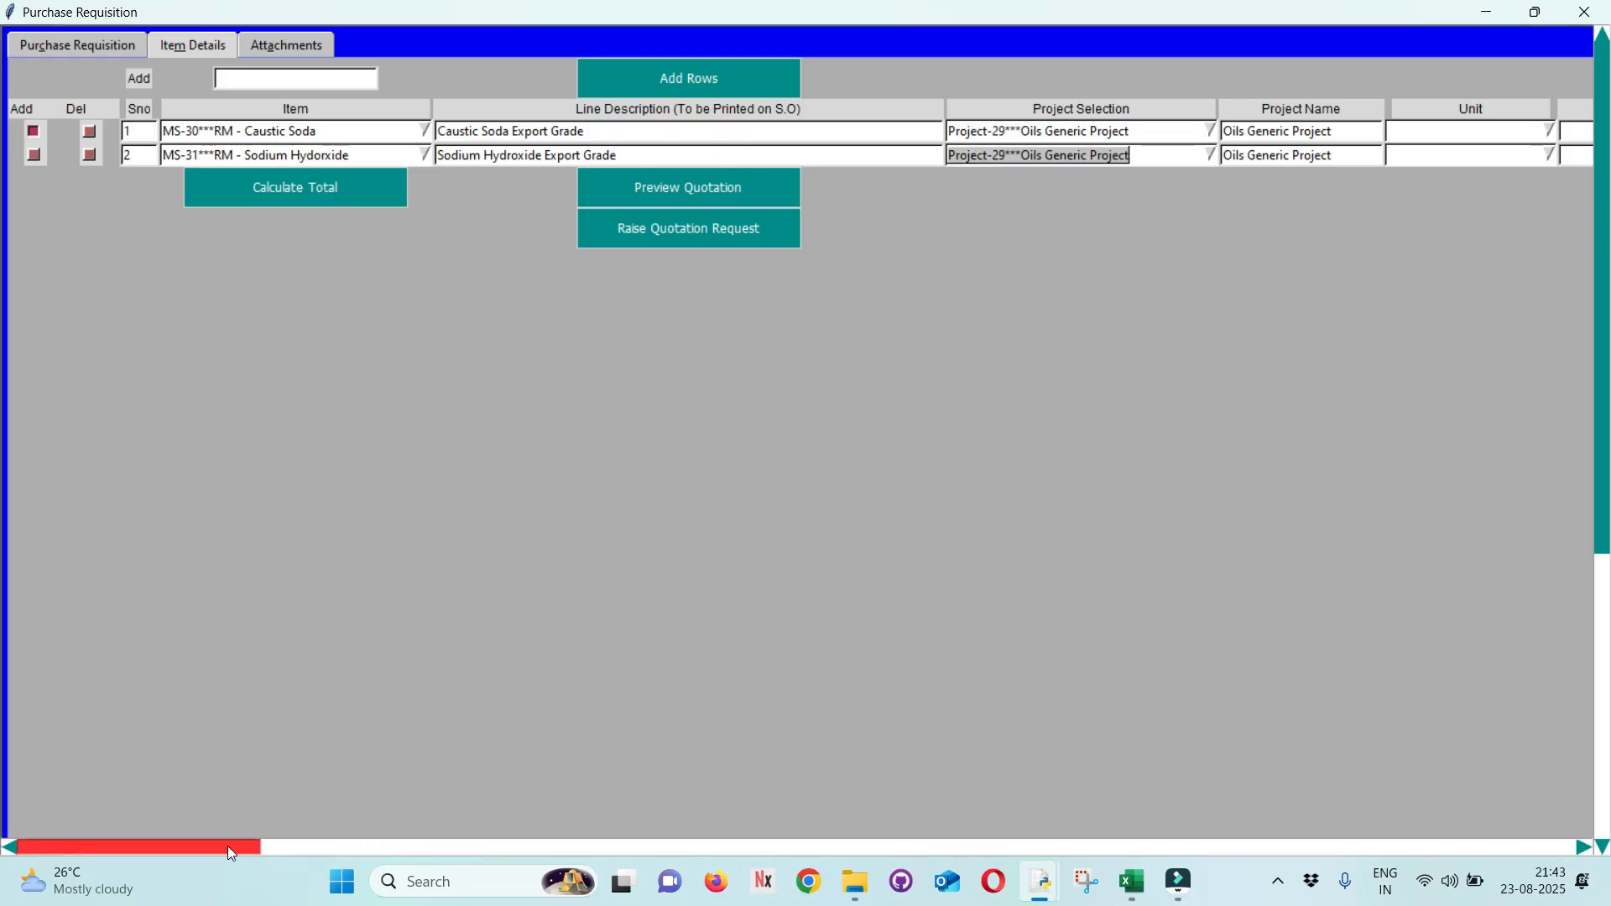
Set the unit of both item lines to UNITS.
drag(228, 845, 270, 854)
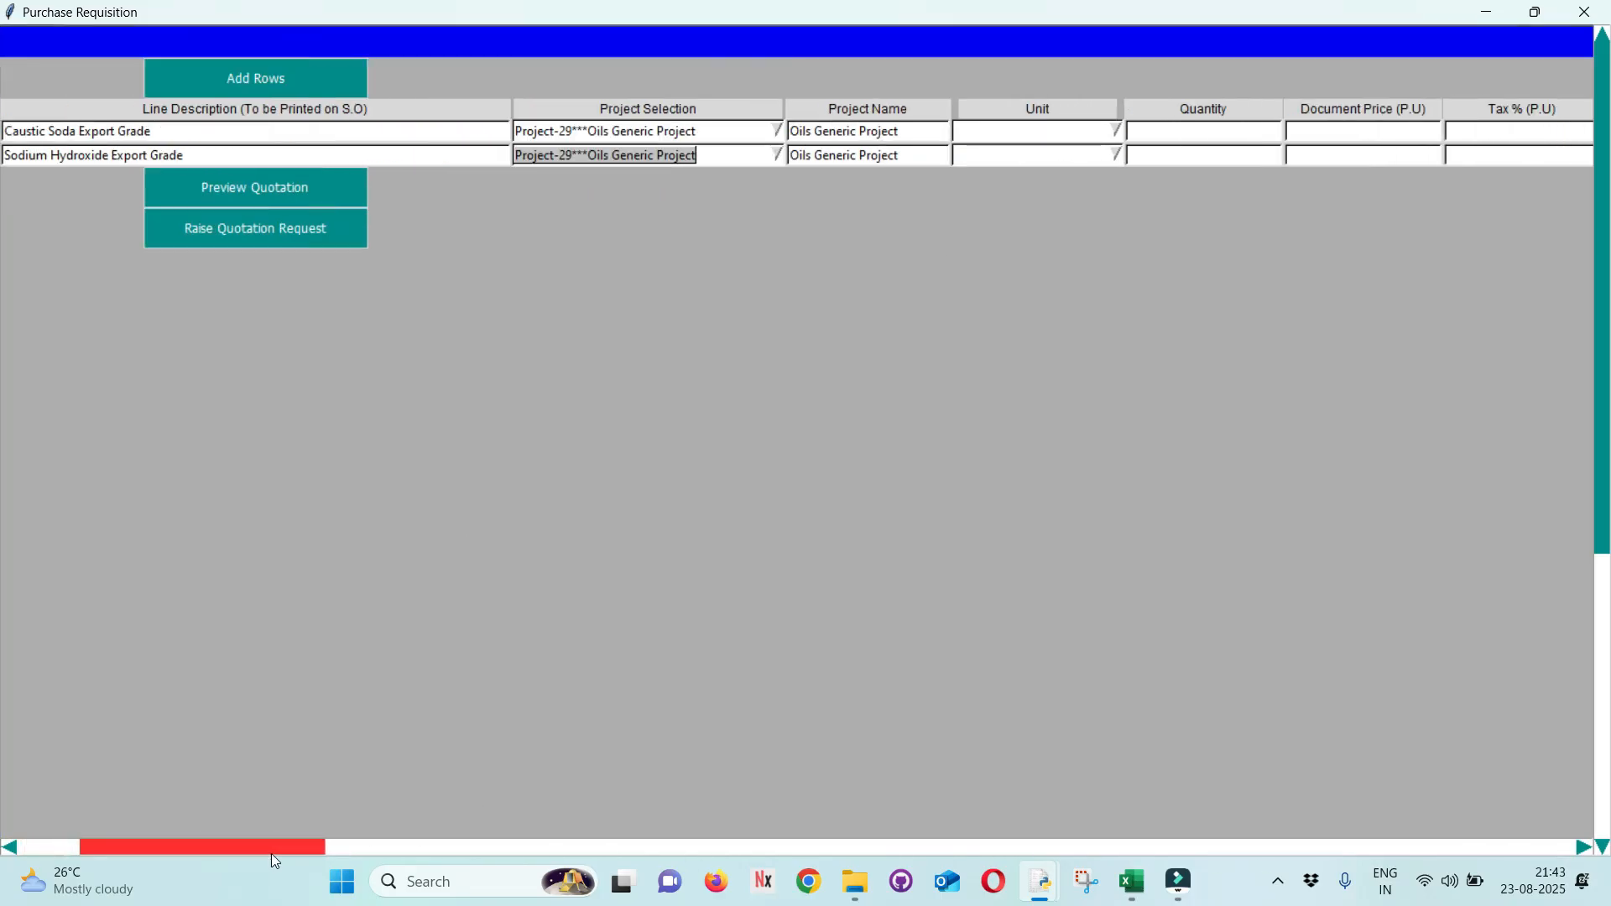
click(1001, 134)
text(UNITS)
key(Return)
text(UNITS)
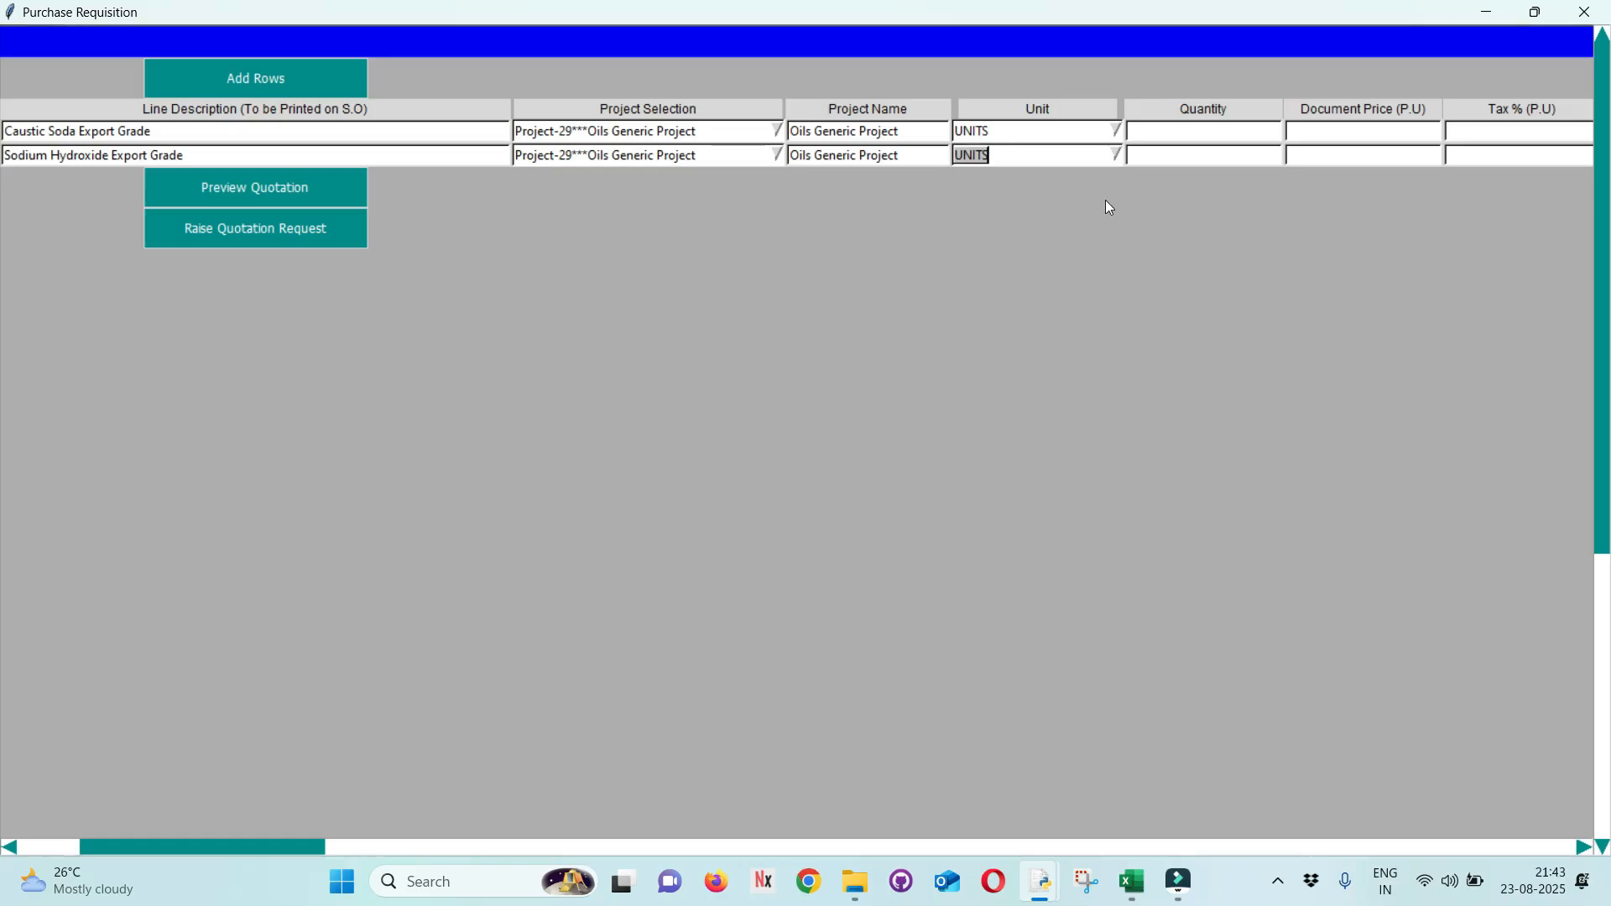
Try BAGS as the unit of the second item line and return it to UNITS.
click(1009, 150)
key(BackSpace)
key(BackSpace)
key(BackSpace)
key(BackSpace)
key(BackSpace)
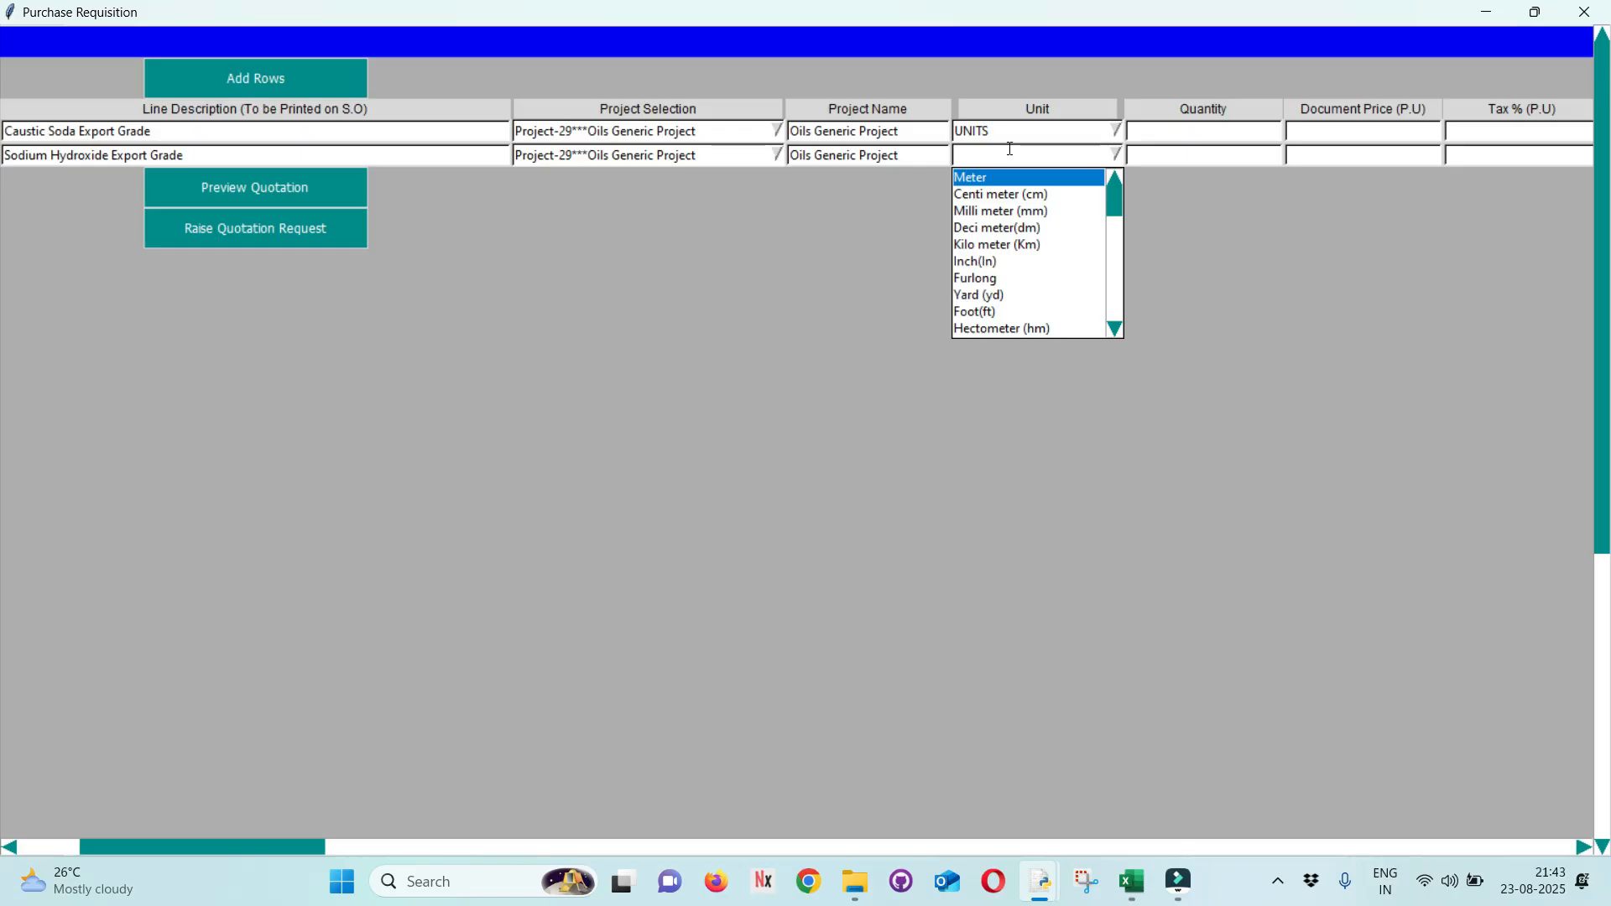
text(BAGS)
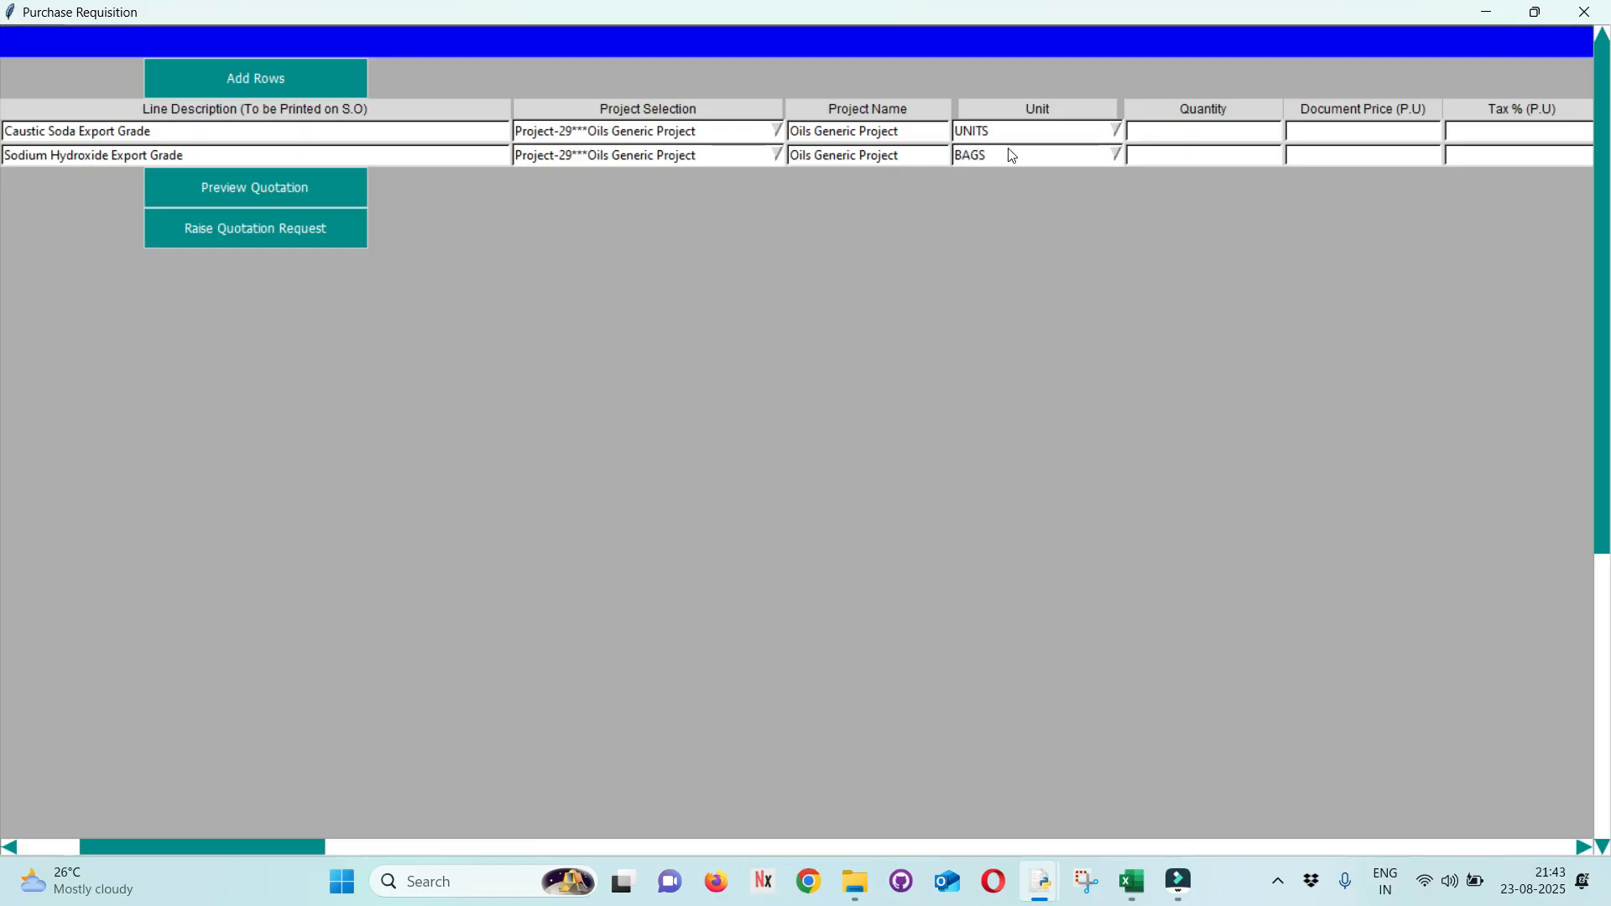
key(Return)
key(BackSpace)
text(UNITS)
key(Return)
Enter a quantity of 10 for the Caustic Soda line and 15 for the Sodium Hydroxide line.
drag(119, 849, 148, 851)
click(990, 134)
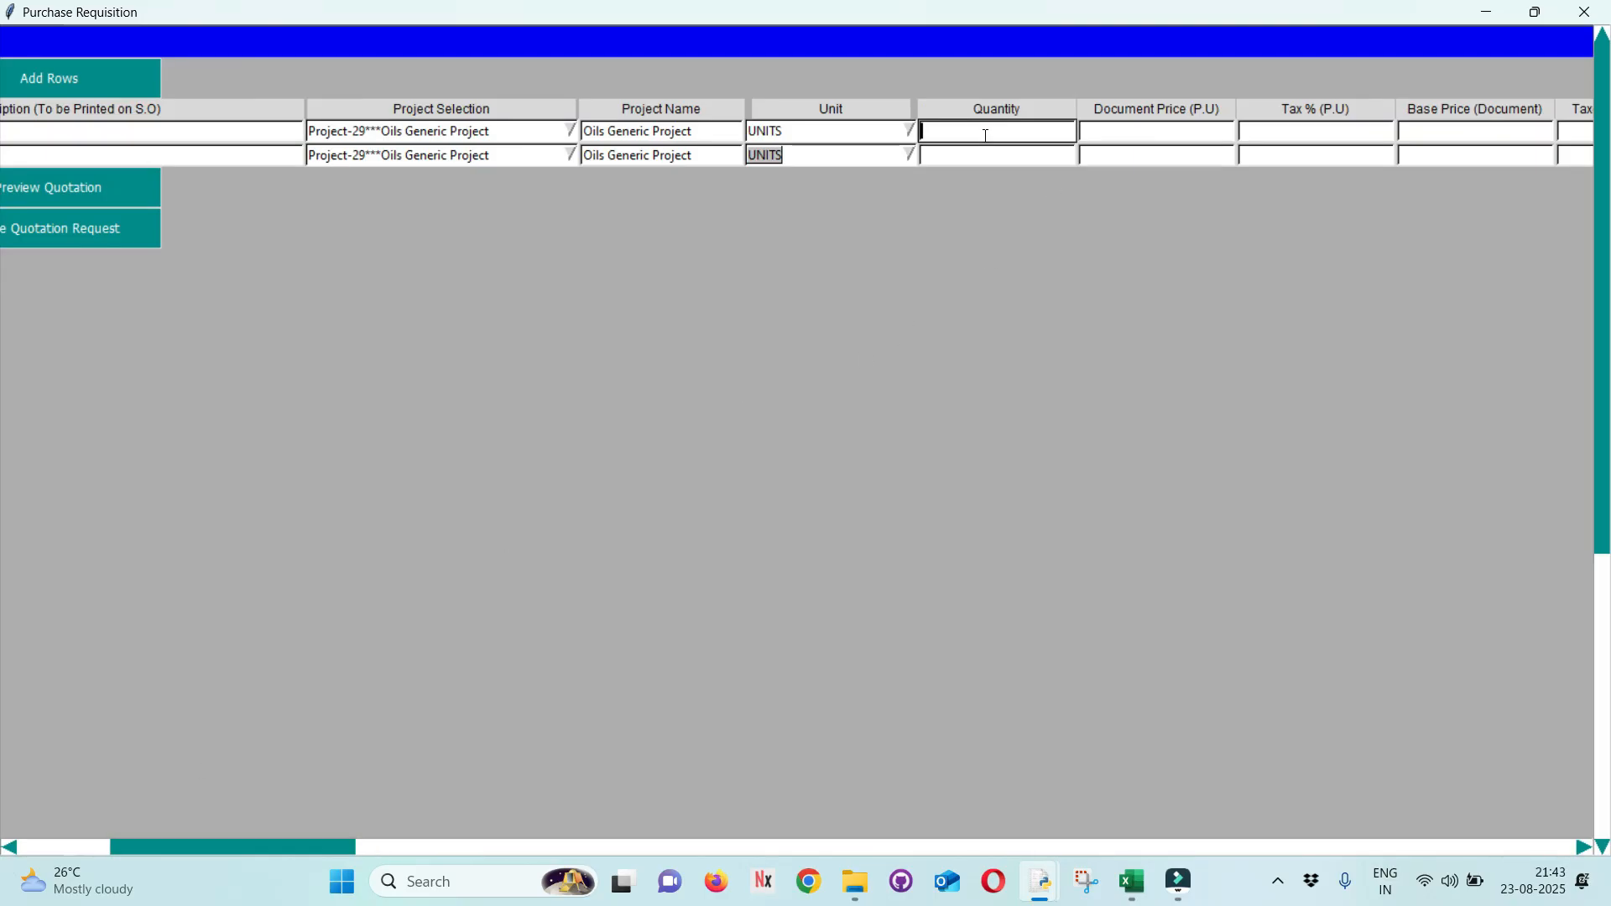
text(2)
key(Return)
click(986, 134)
text(10)
key(Return)
text(15)
key(Return)
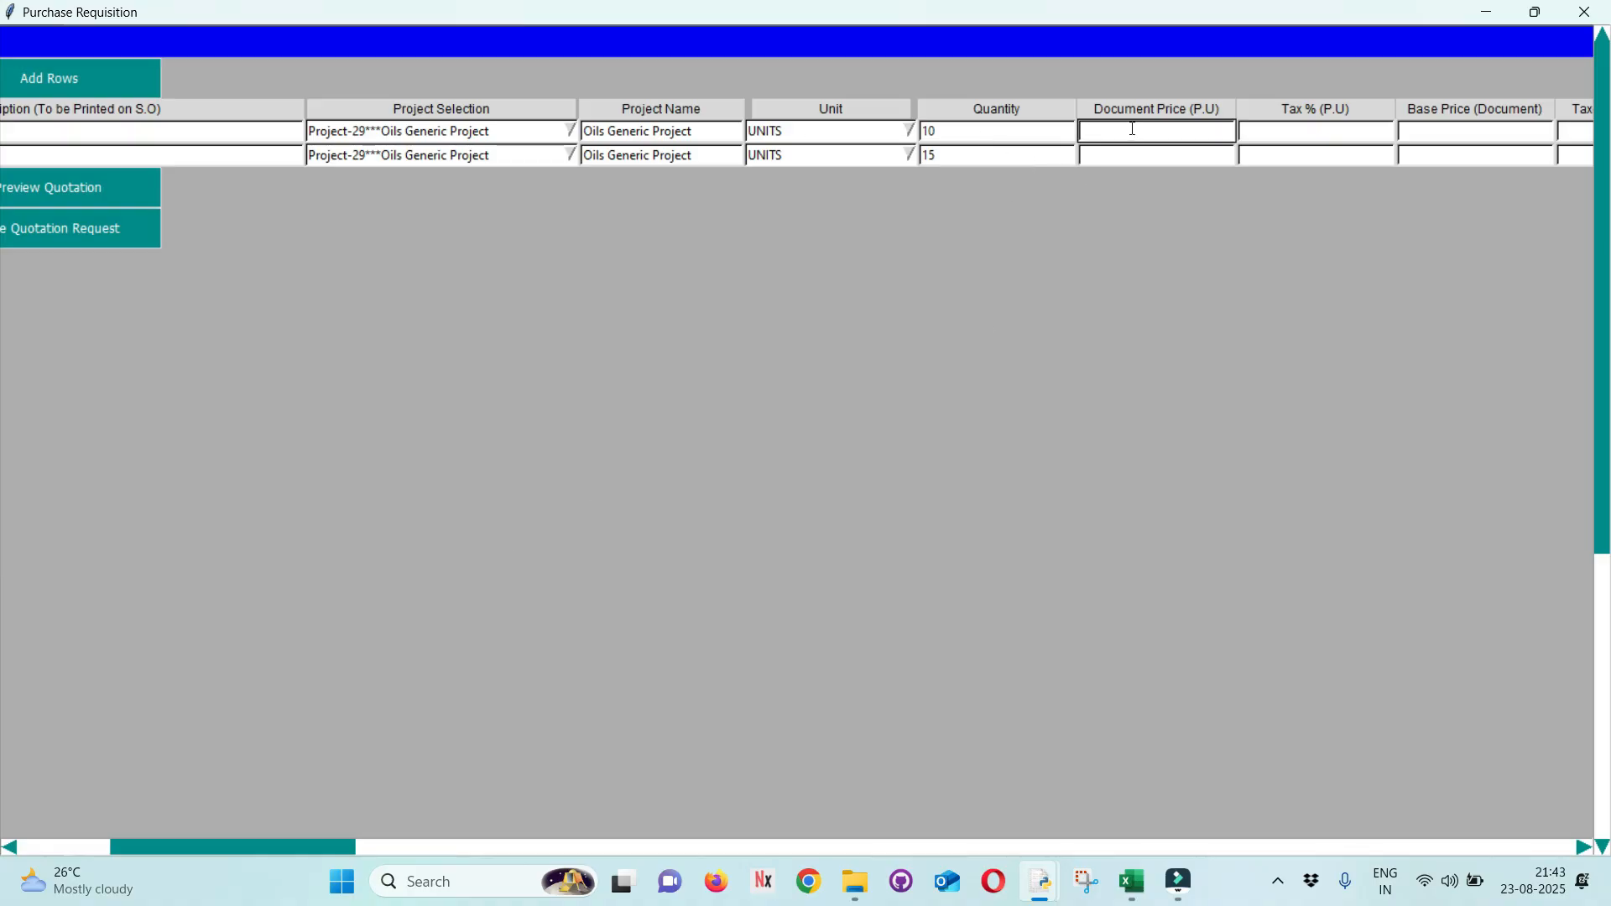
Check the PR currency in the requisition header and return to the item details.
drag(187, 853, 77, 853)
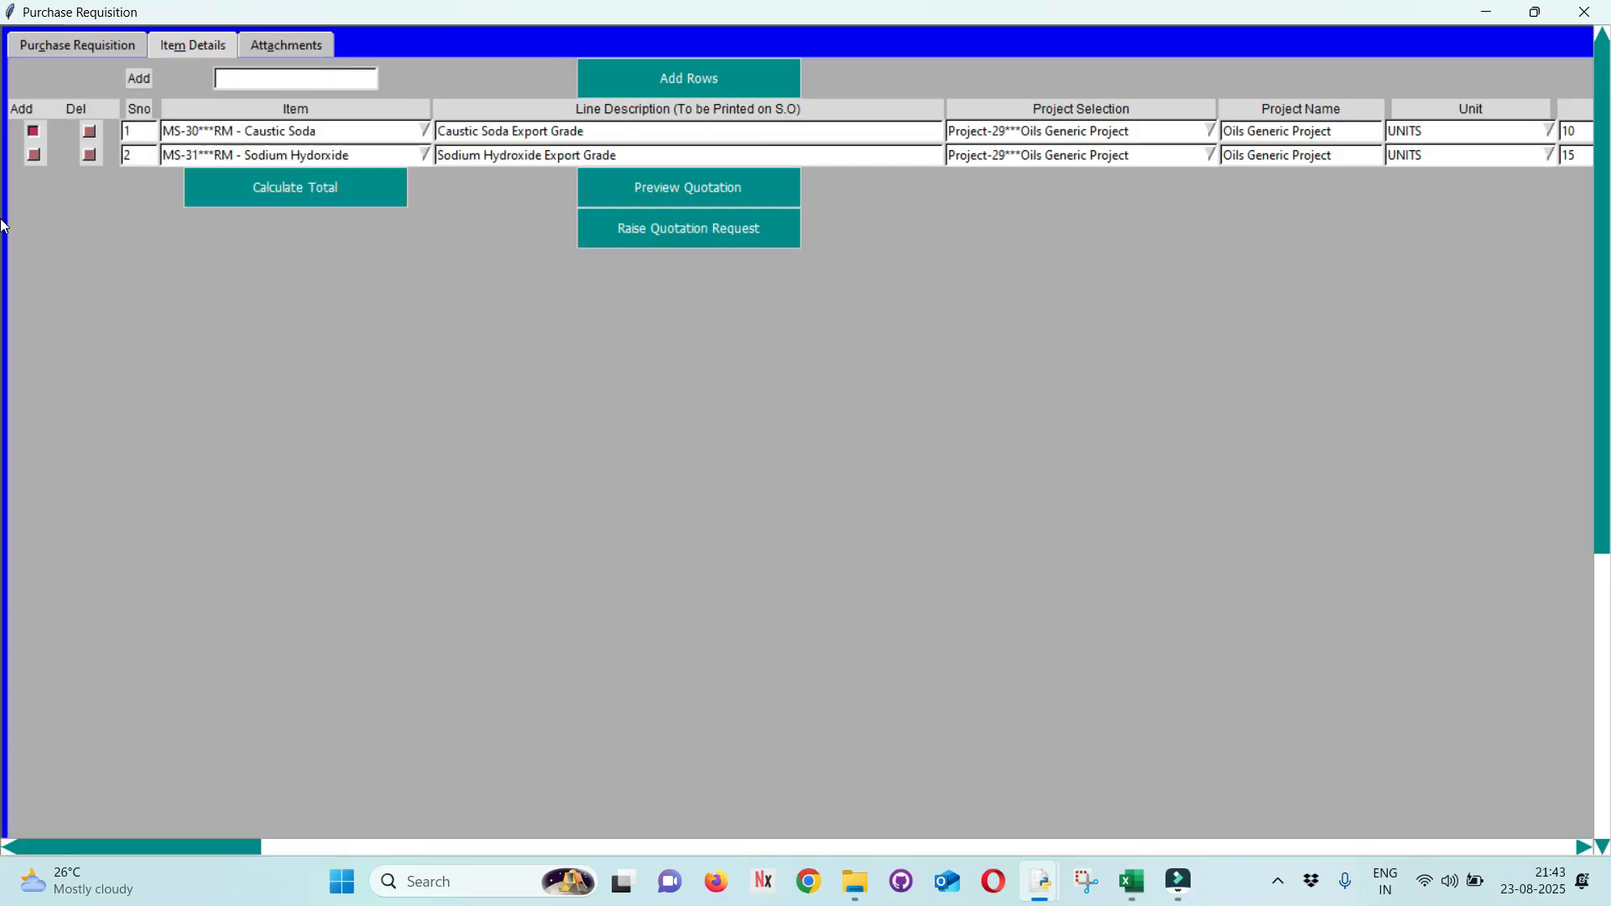
click(59, 44)
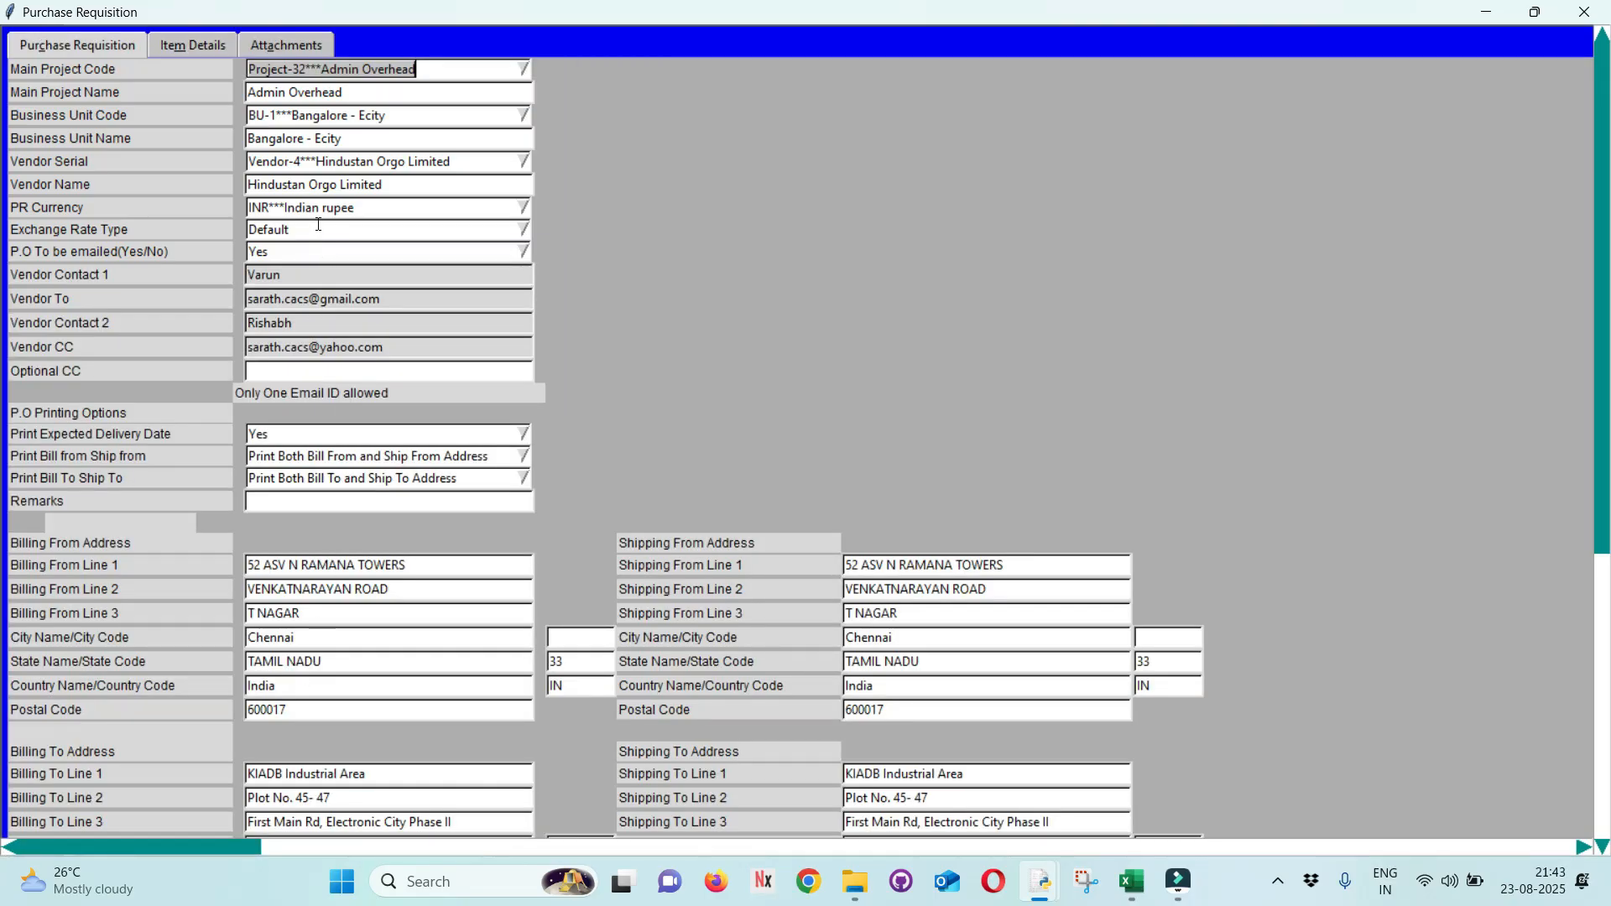
click(181, 46)
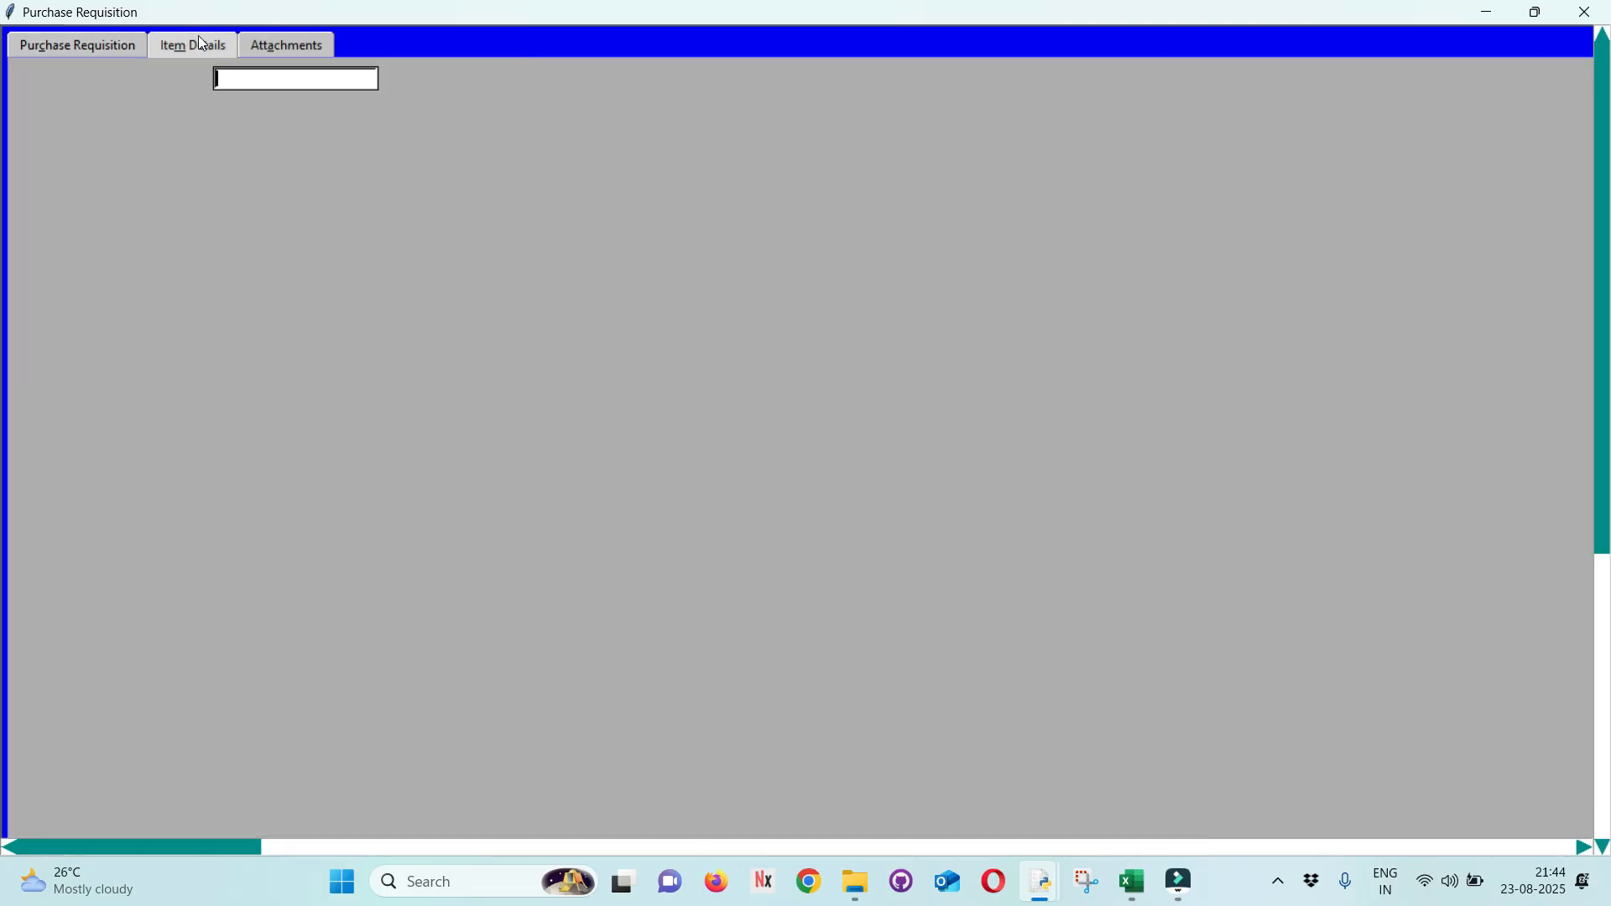
Enter a document price per unit of 1500 for the first item line and 1600 for the second.
drag(221, 836, 321, 848)
click(986, 132)
text(1500)
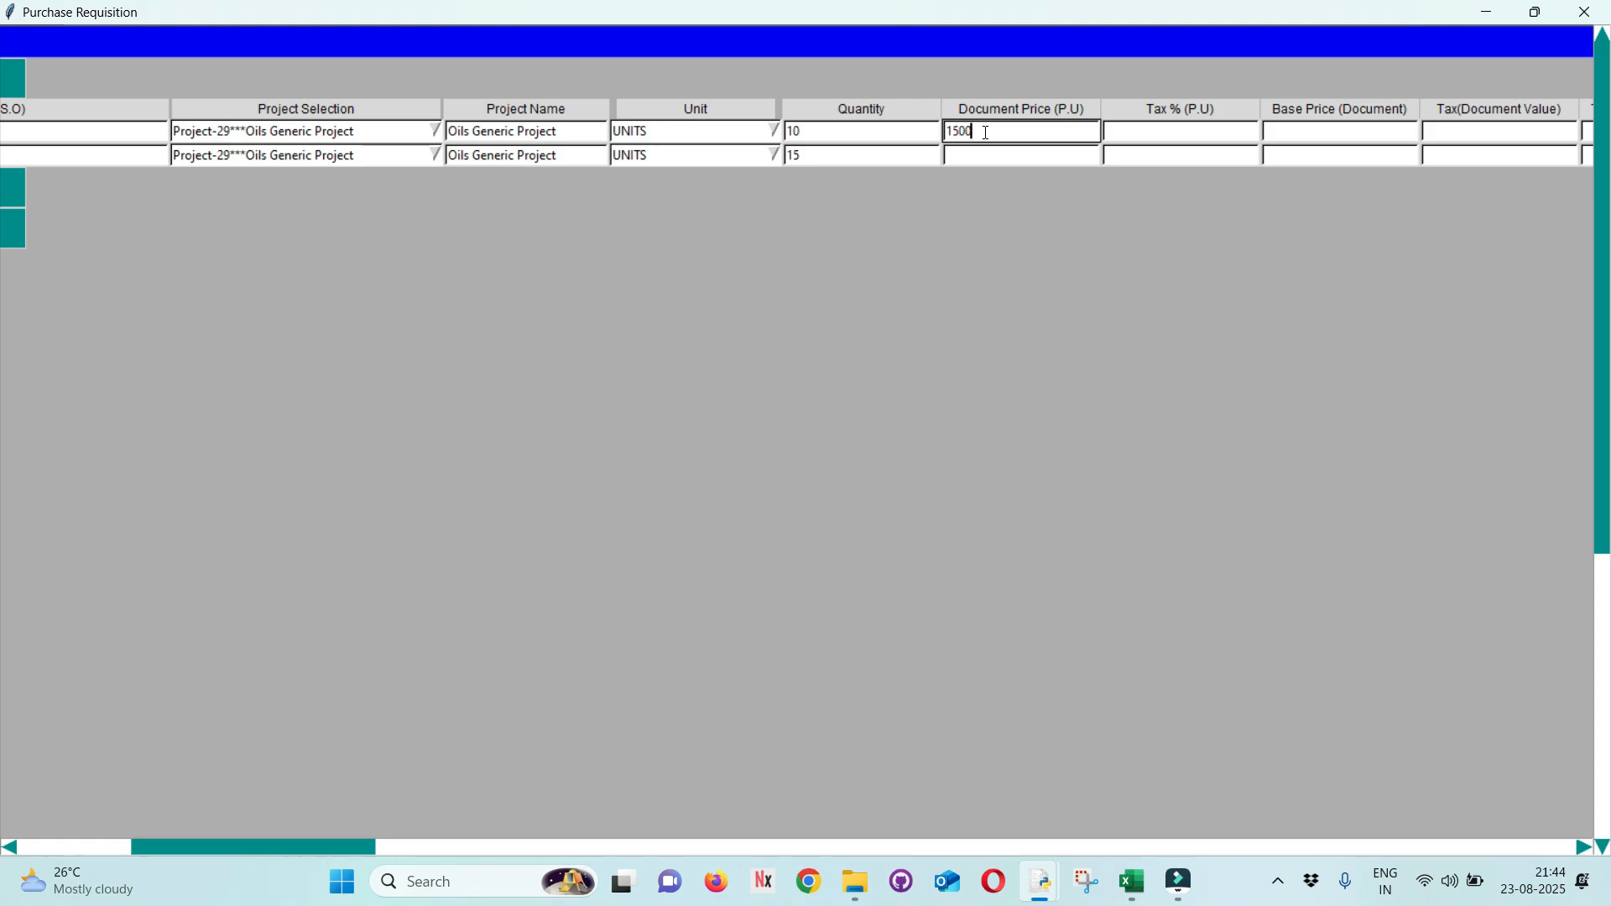
key(Down)
text(1600)
key(Tab)
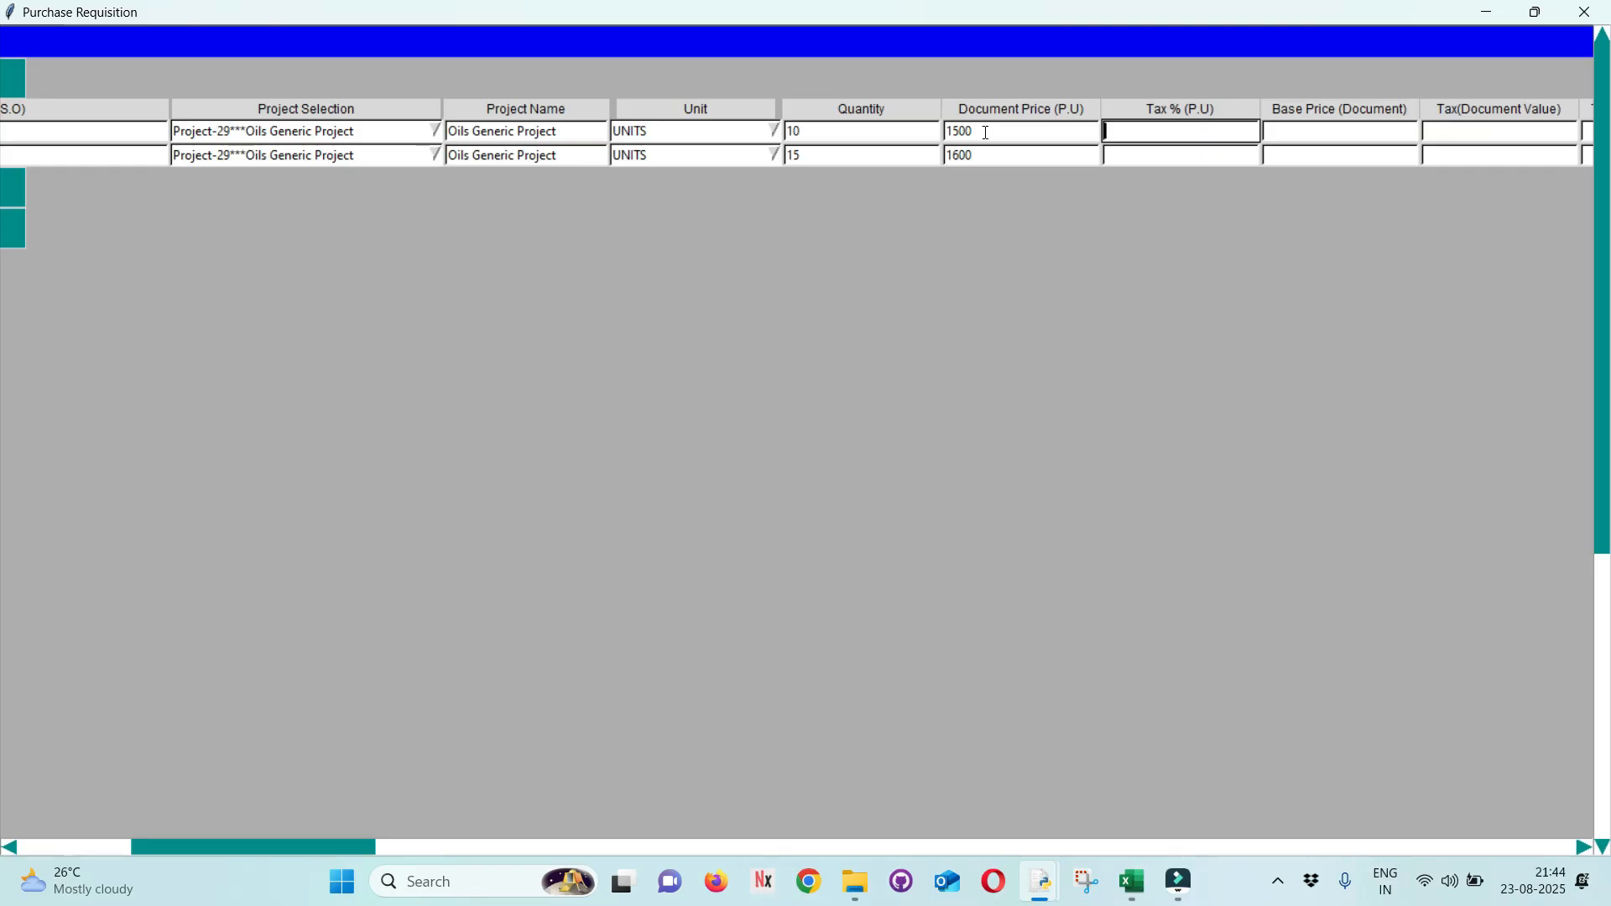
Set the tax percentage per unit to 5 on both item lines.
text(5)
key(Down)
text(5)
key(Tab)
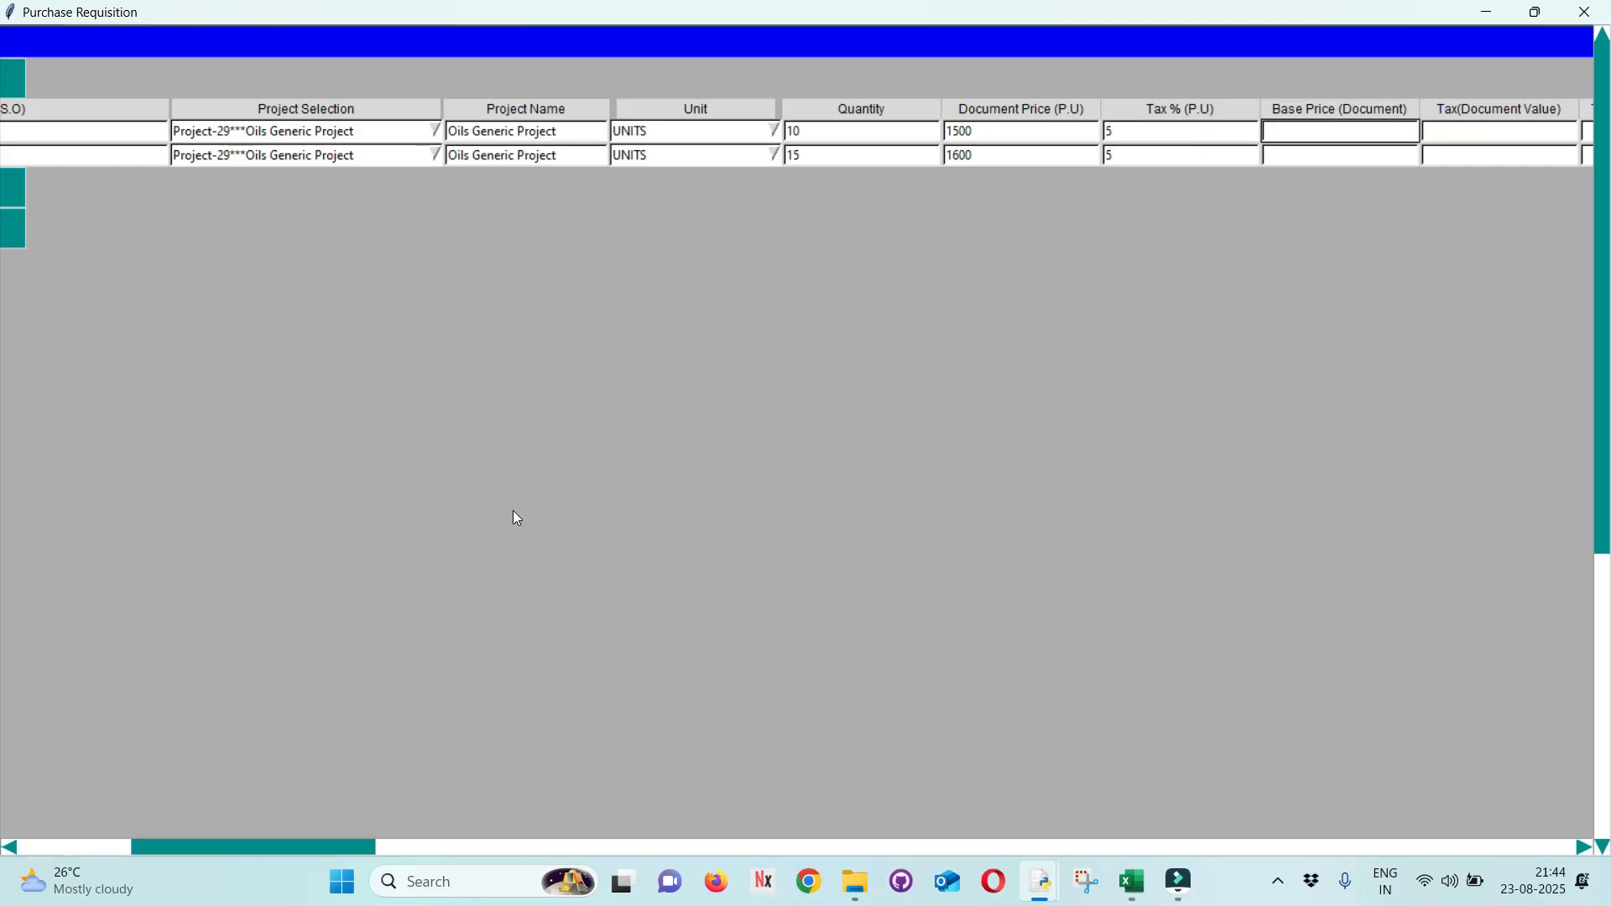
Enter "Double Packing to be done" as the printed line remarks on both item lines.
drag(325, 843, 465, 848)
click(484, 139)
click(662, 132)
click(872, 133)
drag(448, 848, 498, 847)
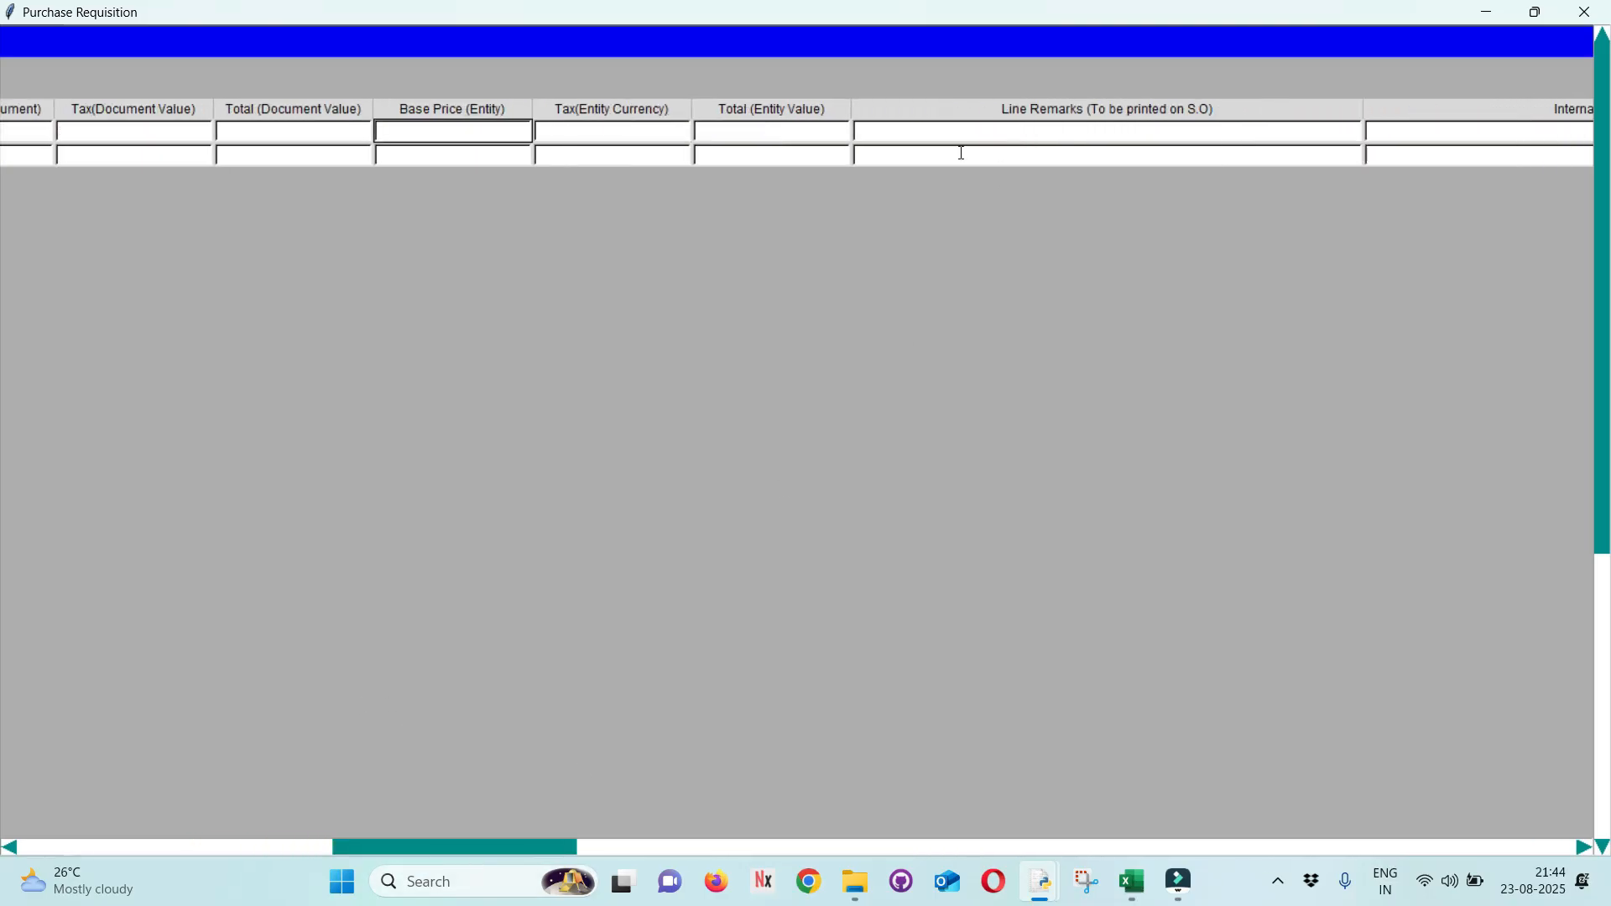
click(906, 130)
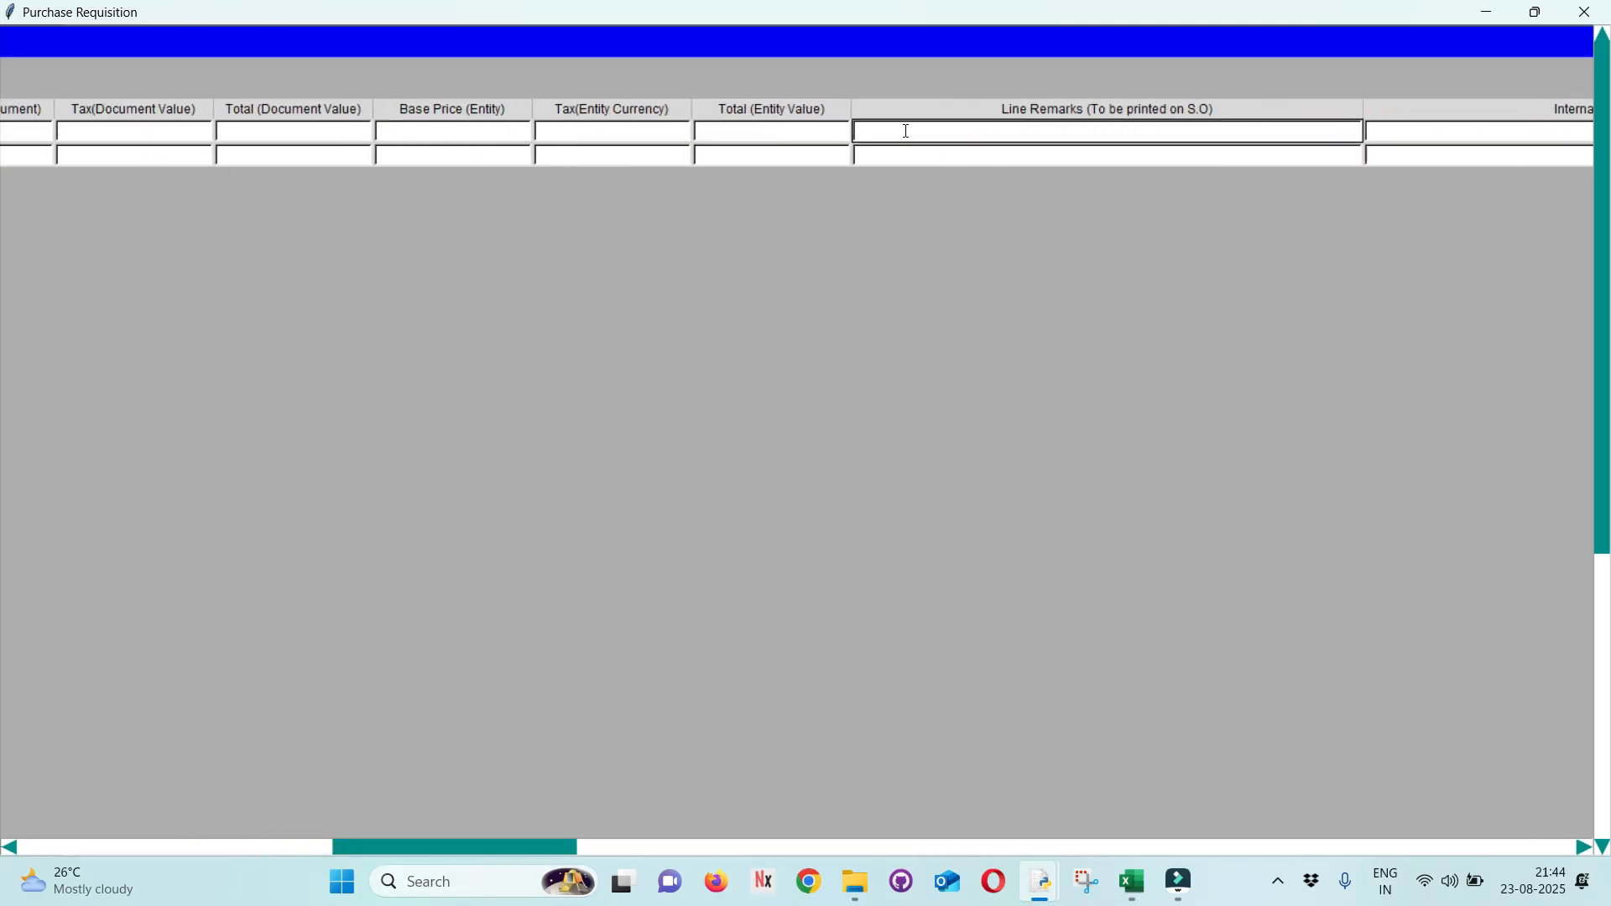
text(Double Packing to be done)
key(ctrl+a)
key(ctrl+c)
key(Down)
key(ctrl+v)
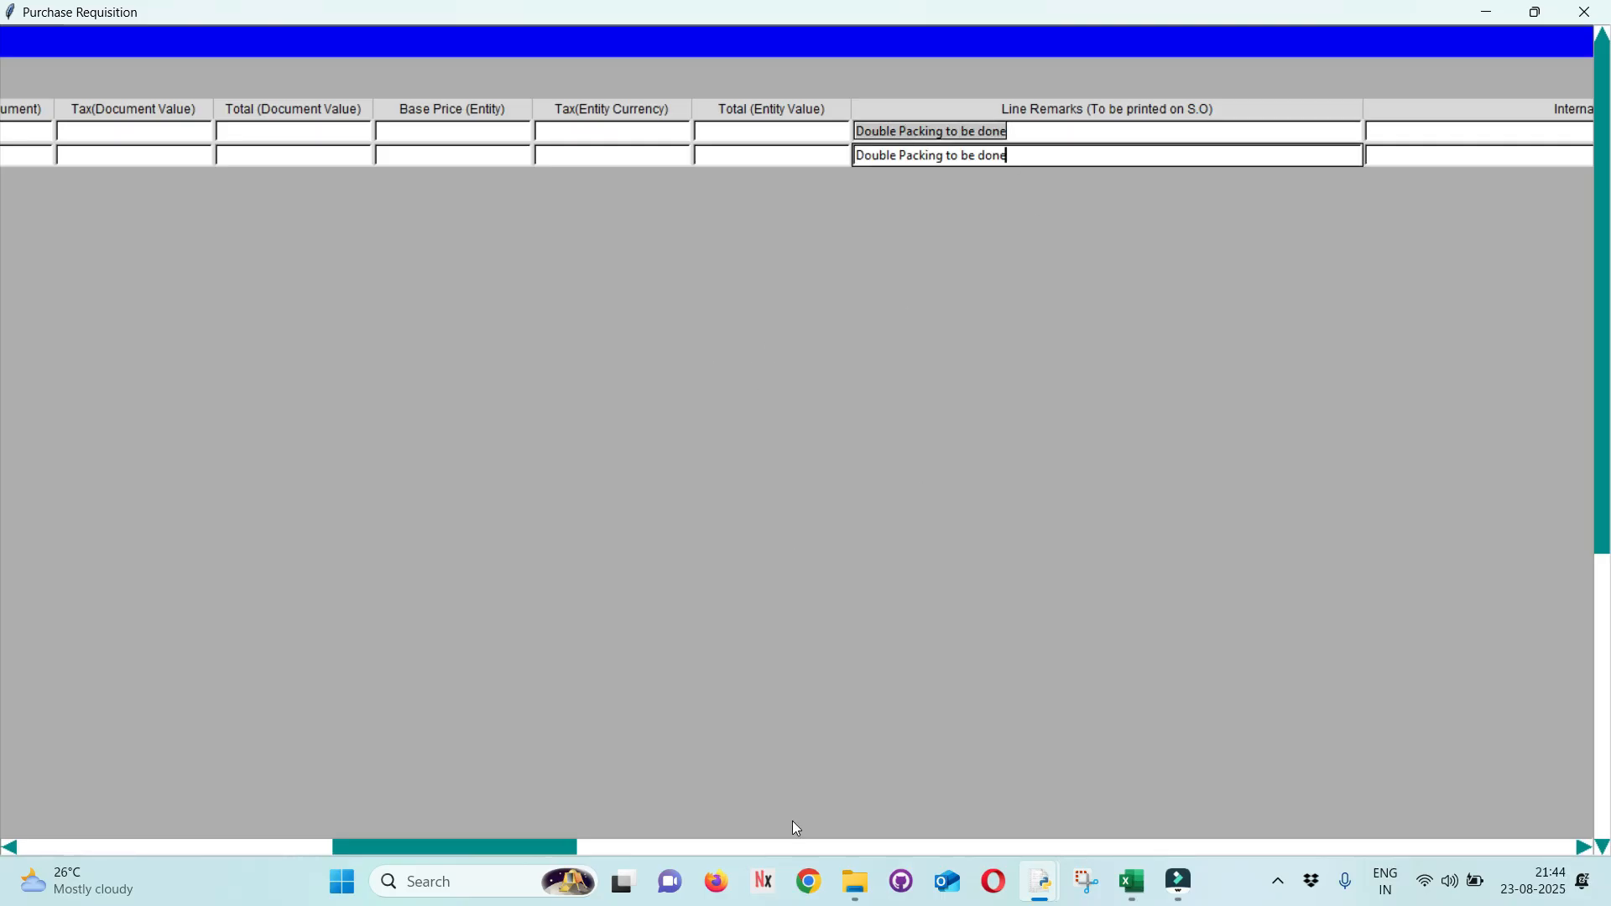
Leave the internal line remarks blank and set the expected delivery date of both lines to 30-08-2025.
drag(515, 839, 607, 850)
click(666, 132)
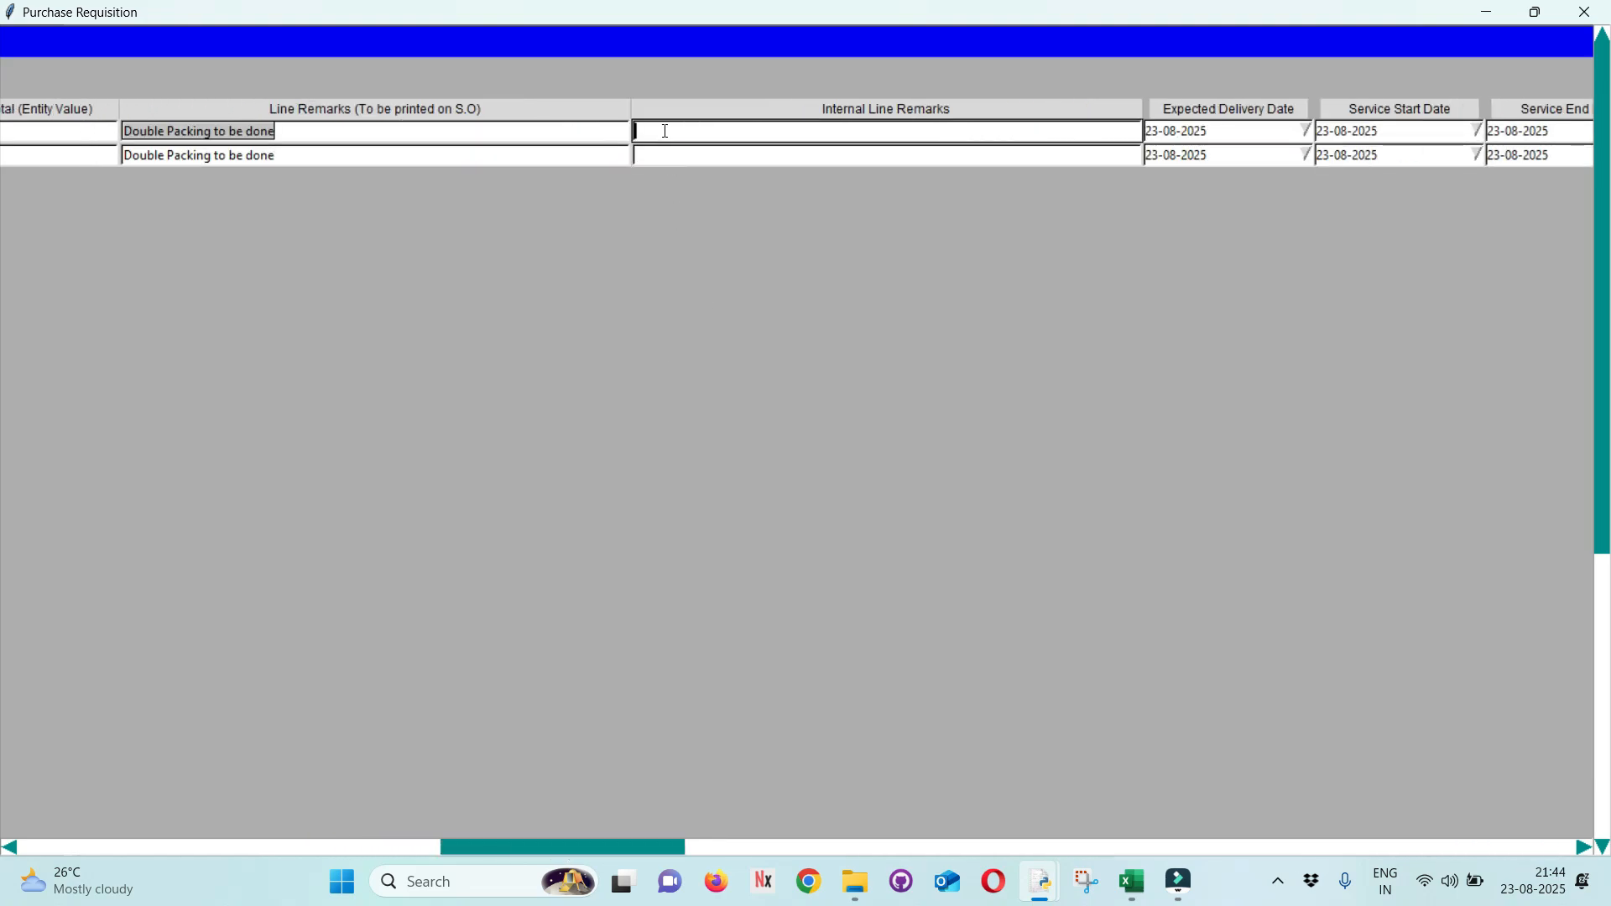
click(664, 158)
drag(633, 847, 670, 847)
click(1064, 132)
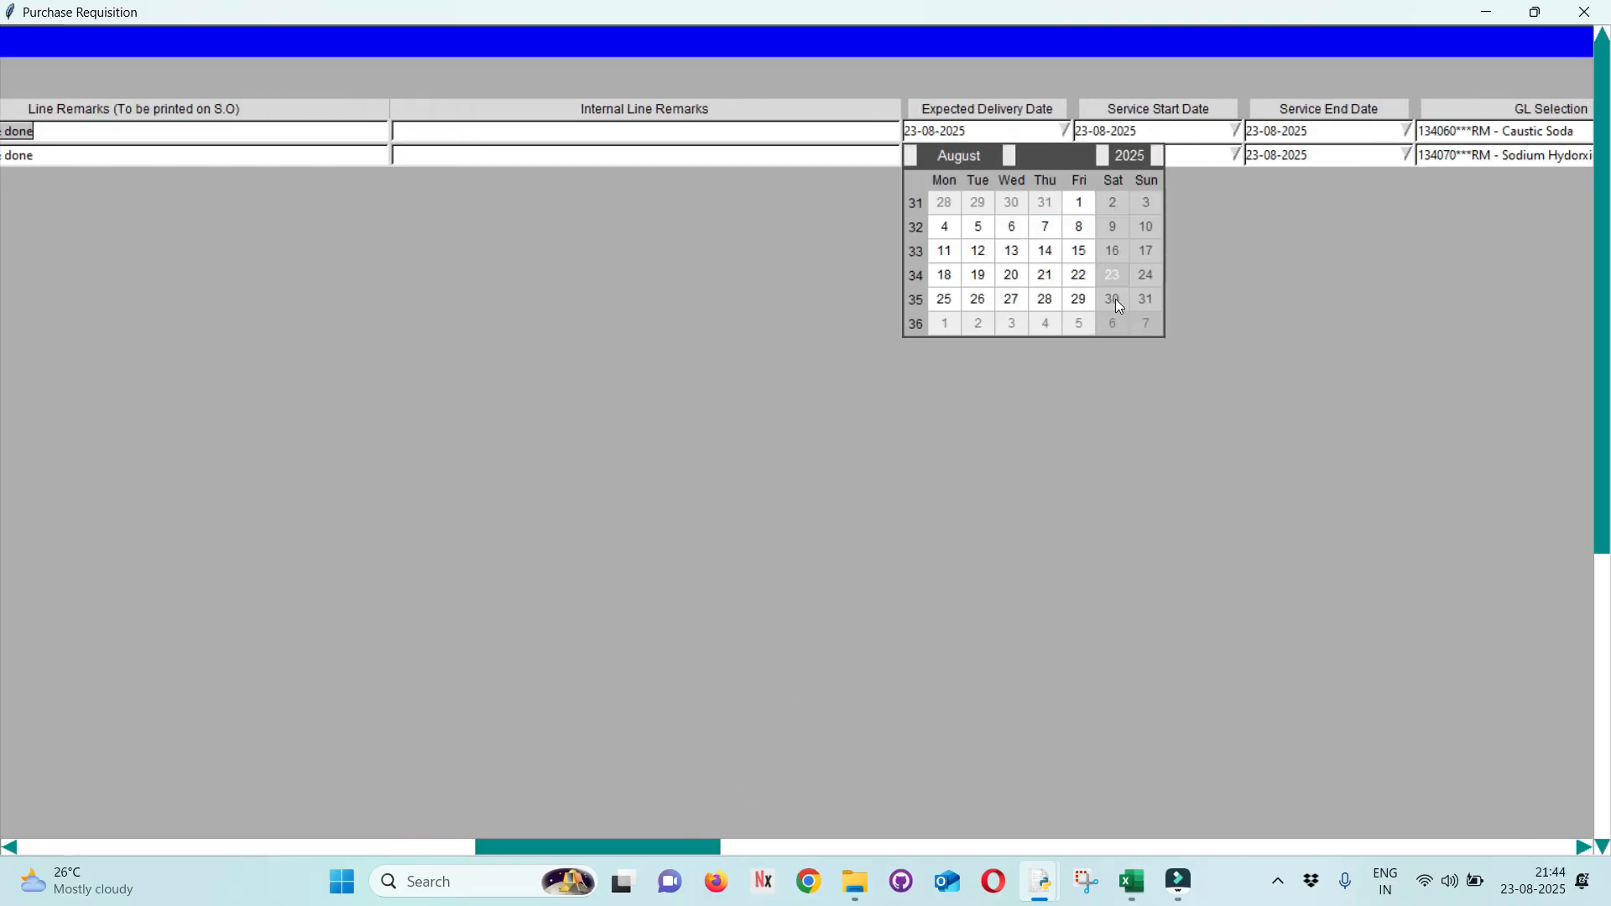
click(1114, 300)
click(1063, 156)
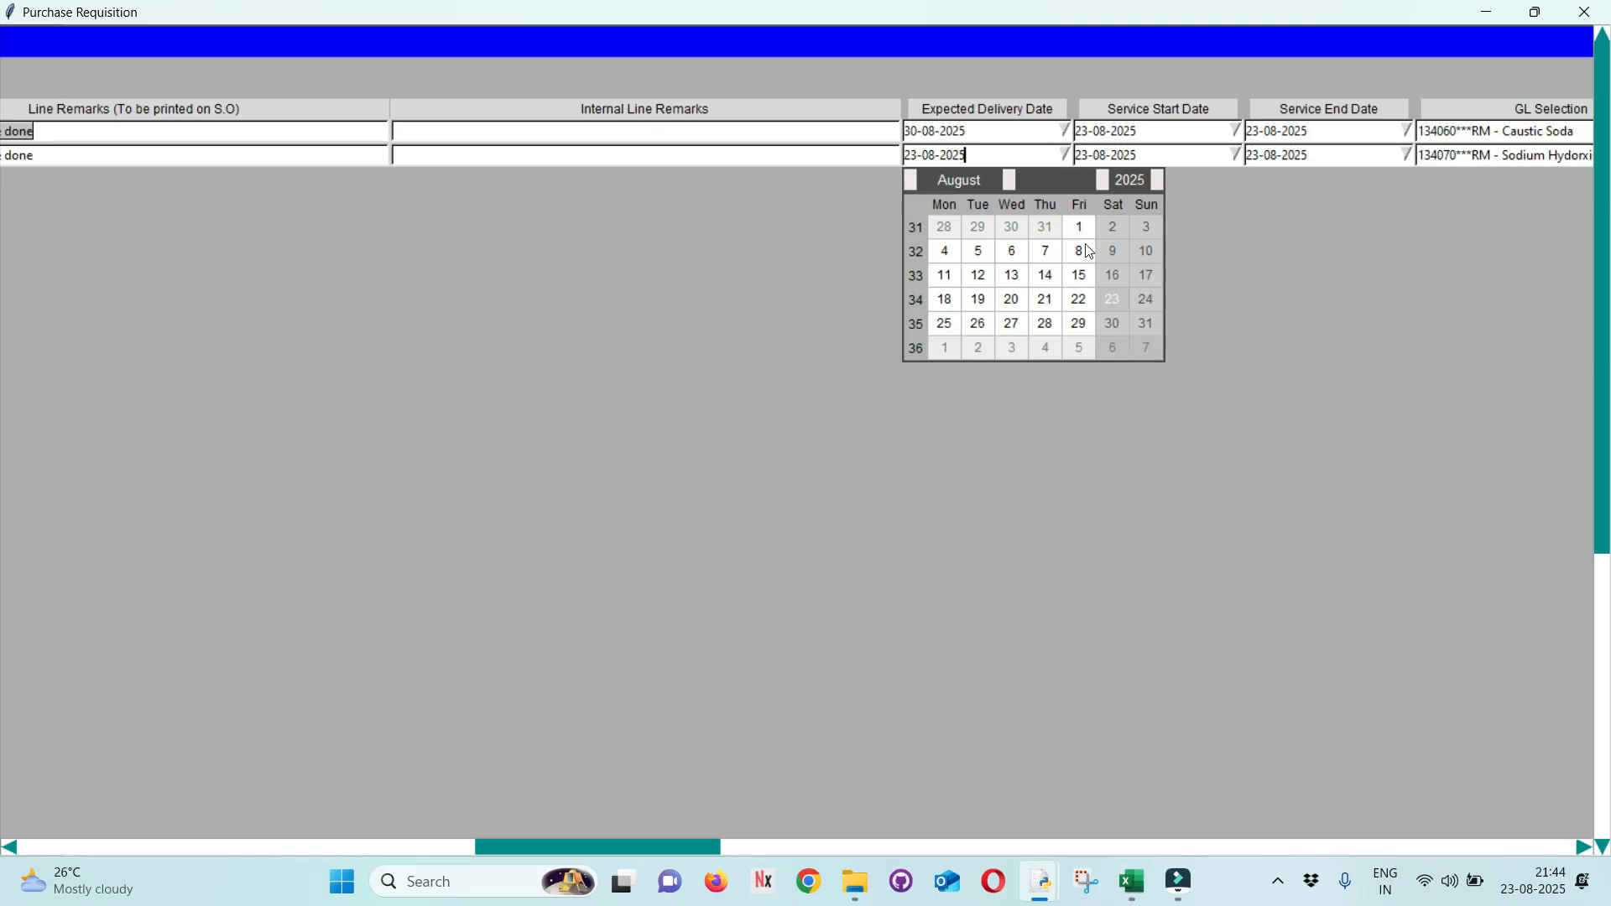
click(1126, 324)
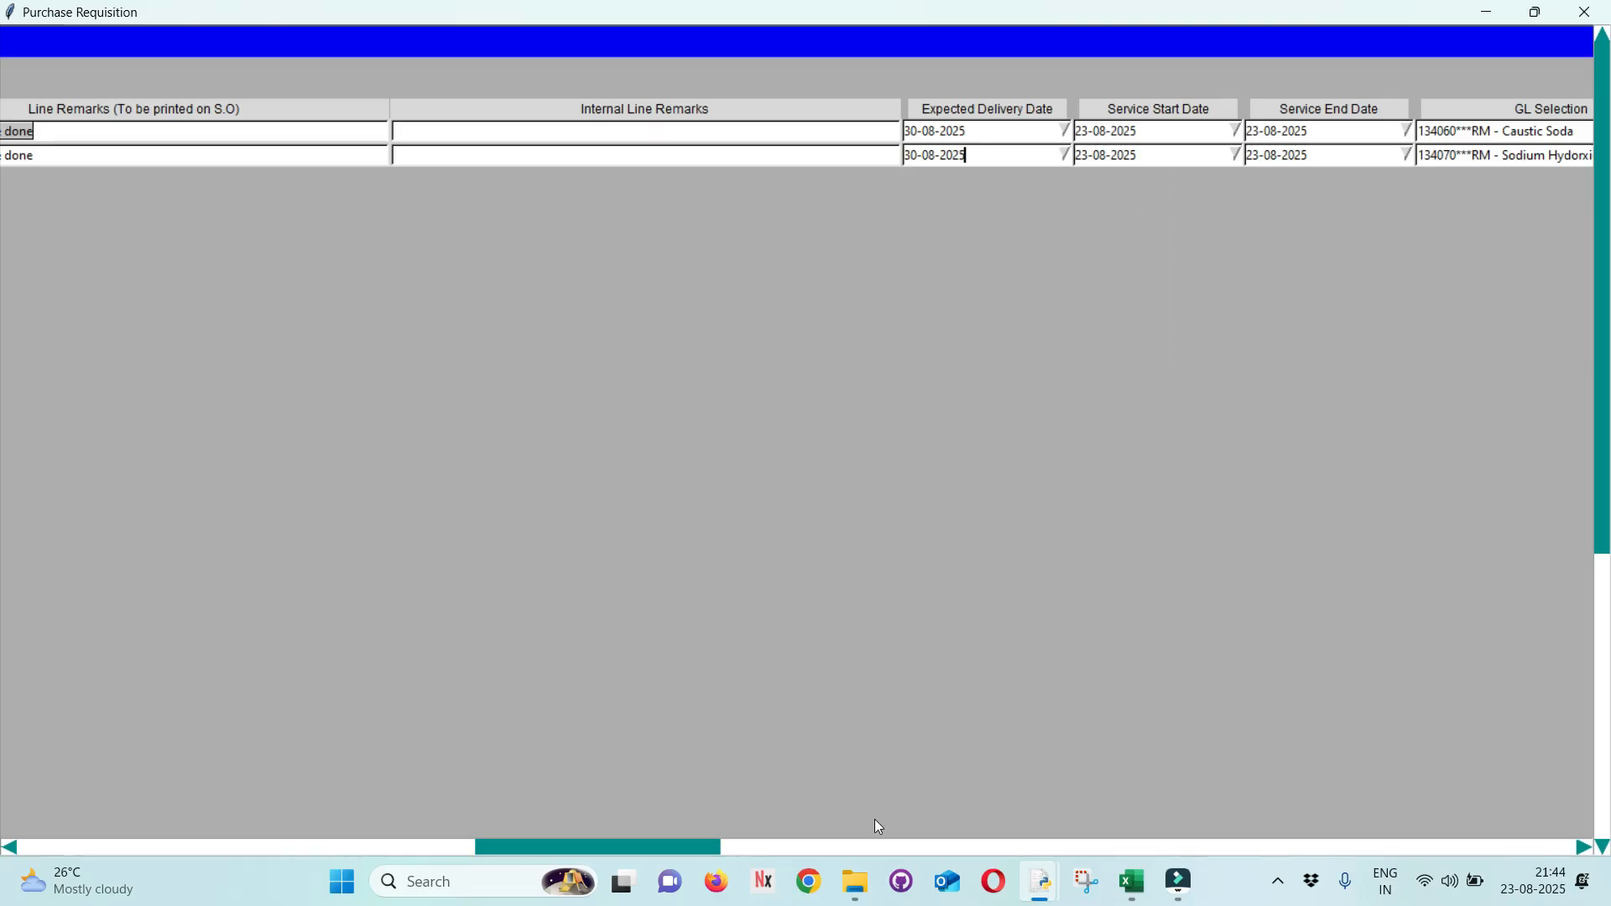
Check the GL selection of both lines, calculate the totals and review the computed price and tax amounts.
drag(682, 846, 771, 850)
click(1067, 132)
click(1119, 162)
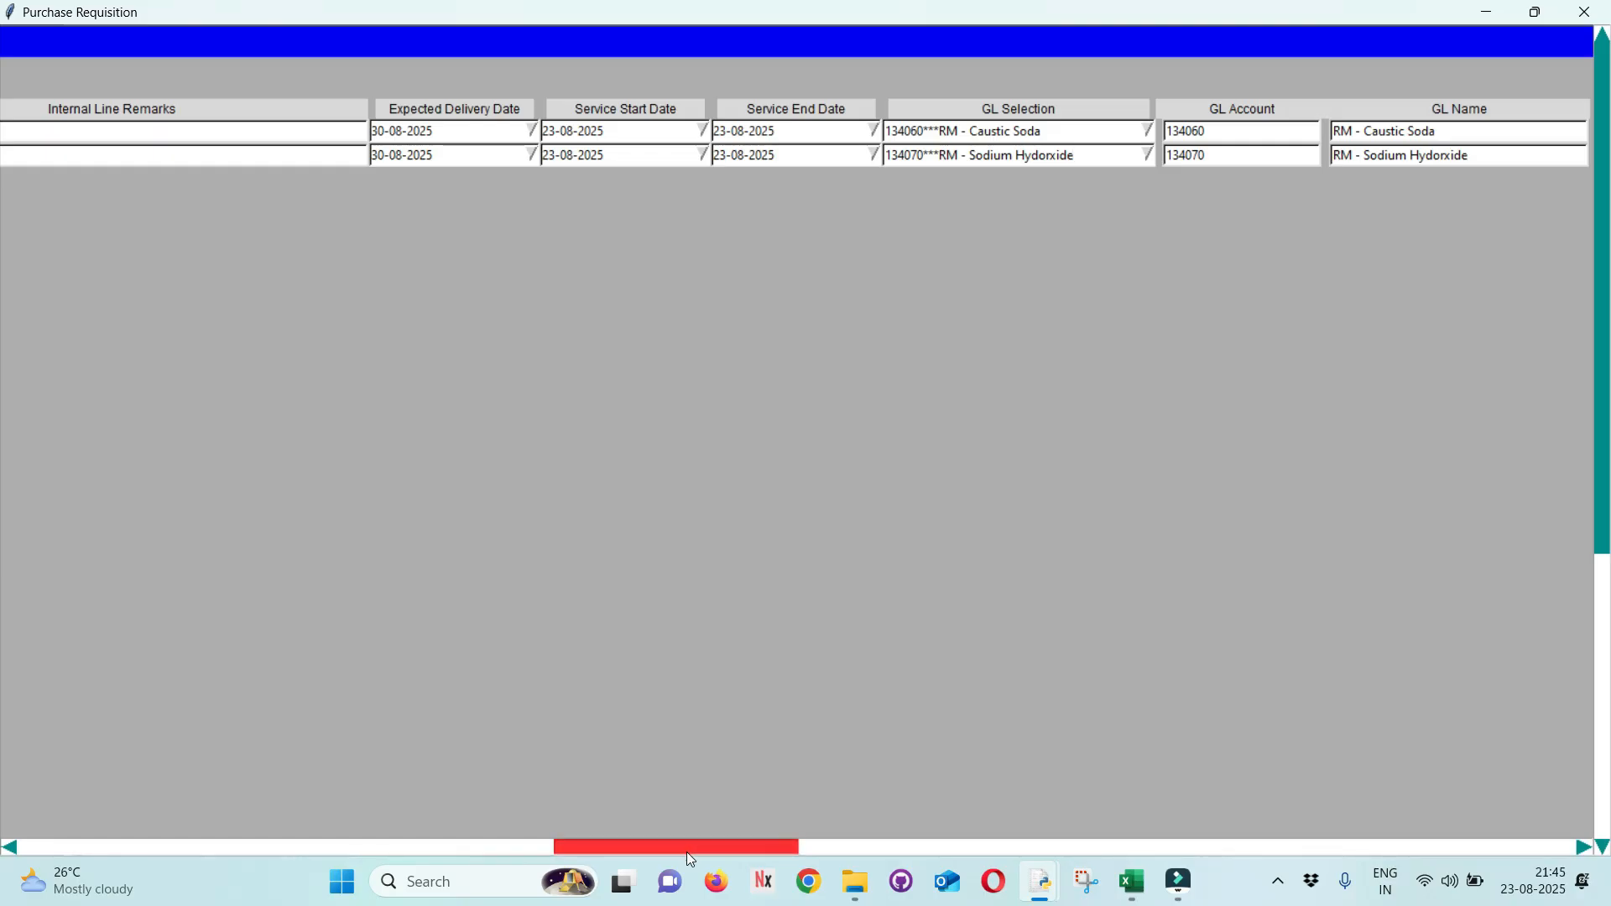
drag(688, 857, 128, 743)
click(244, 193)
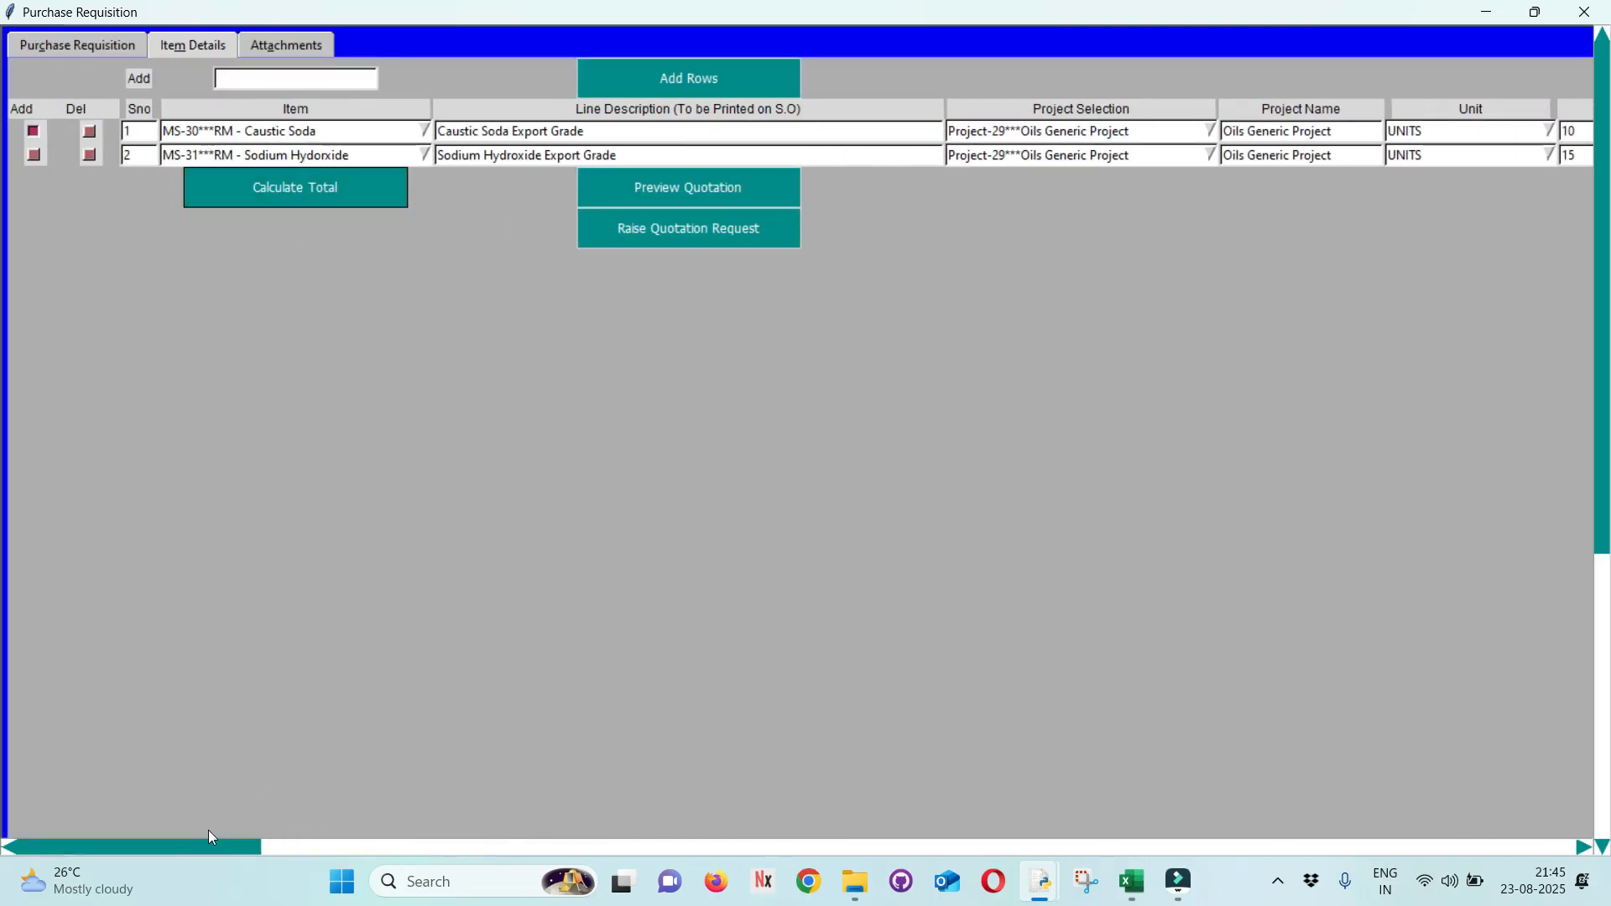
drag(214, 847, 471, 854)
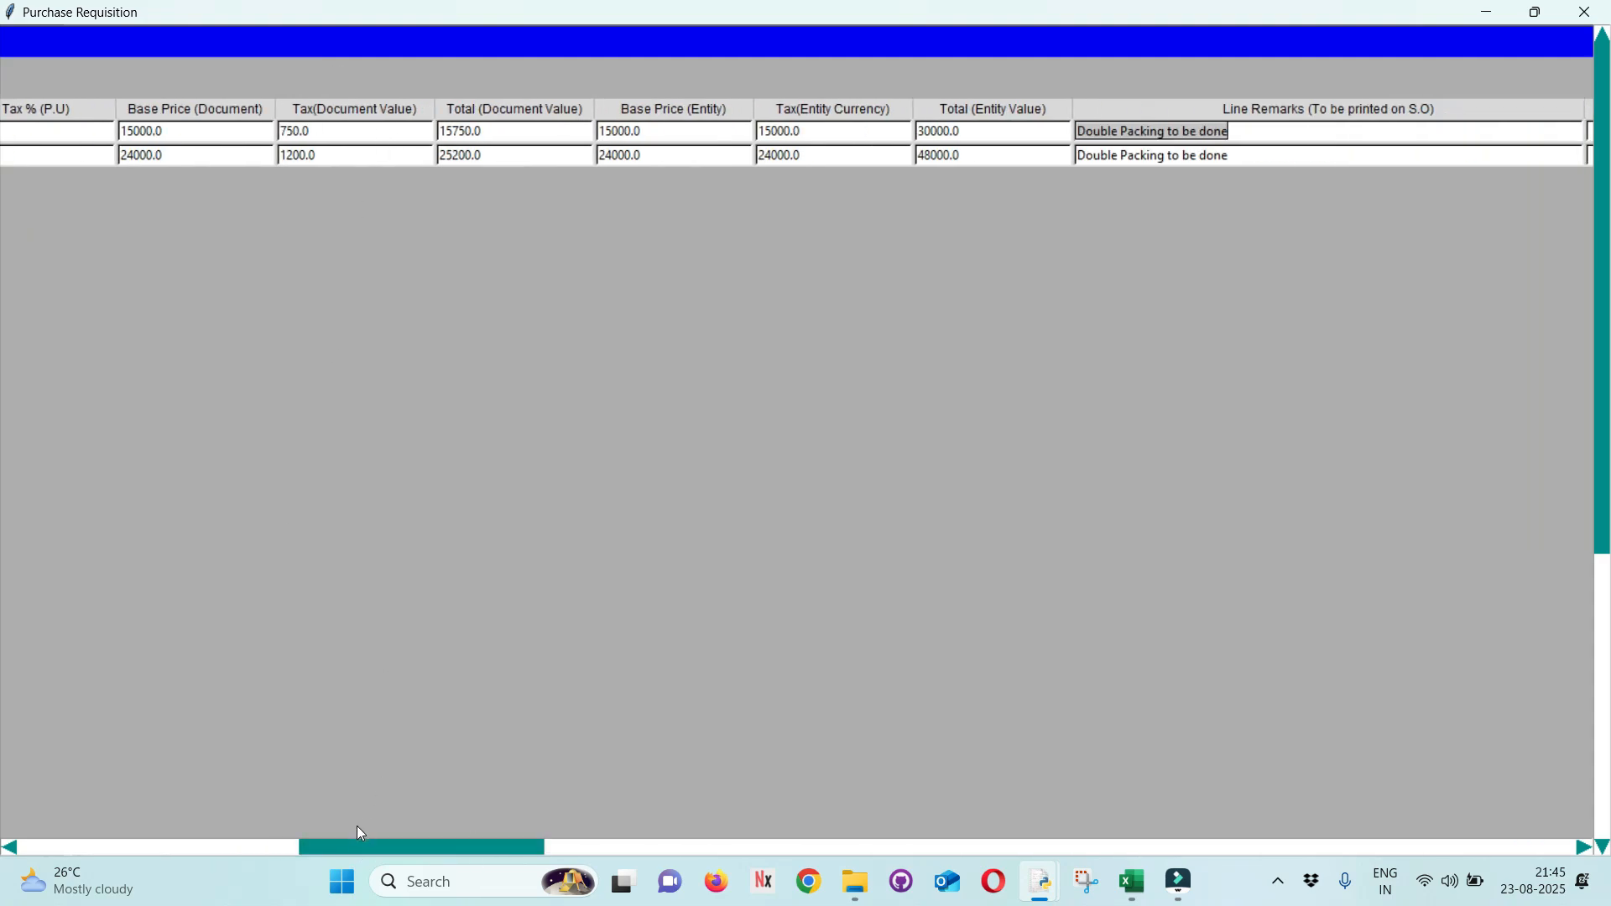
Generate the quotation preview for the requisition.
drag(357, 846, 50, 849)
click(606, 185)
click(990, 514)
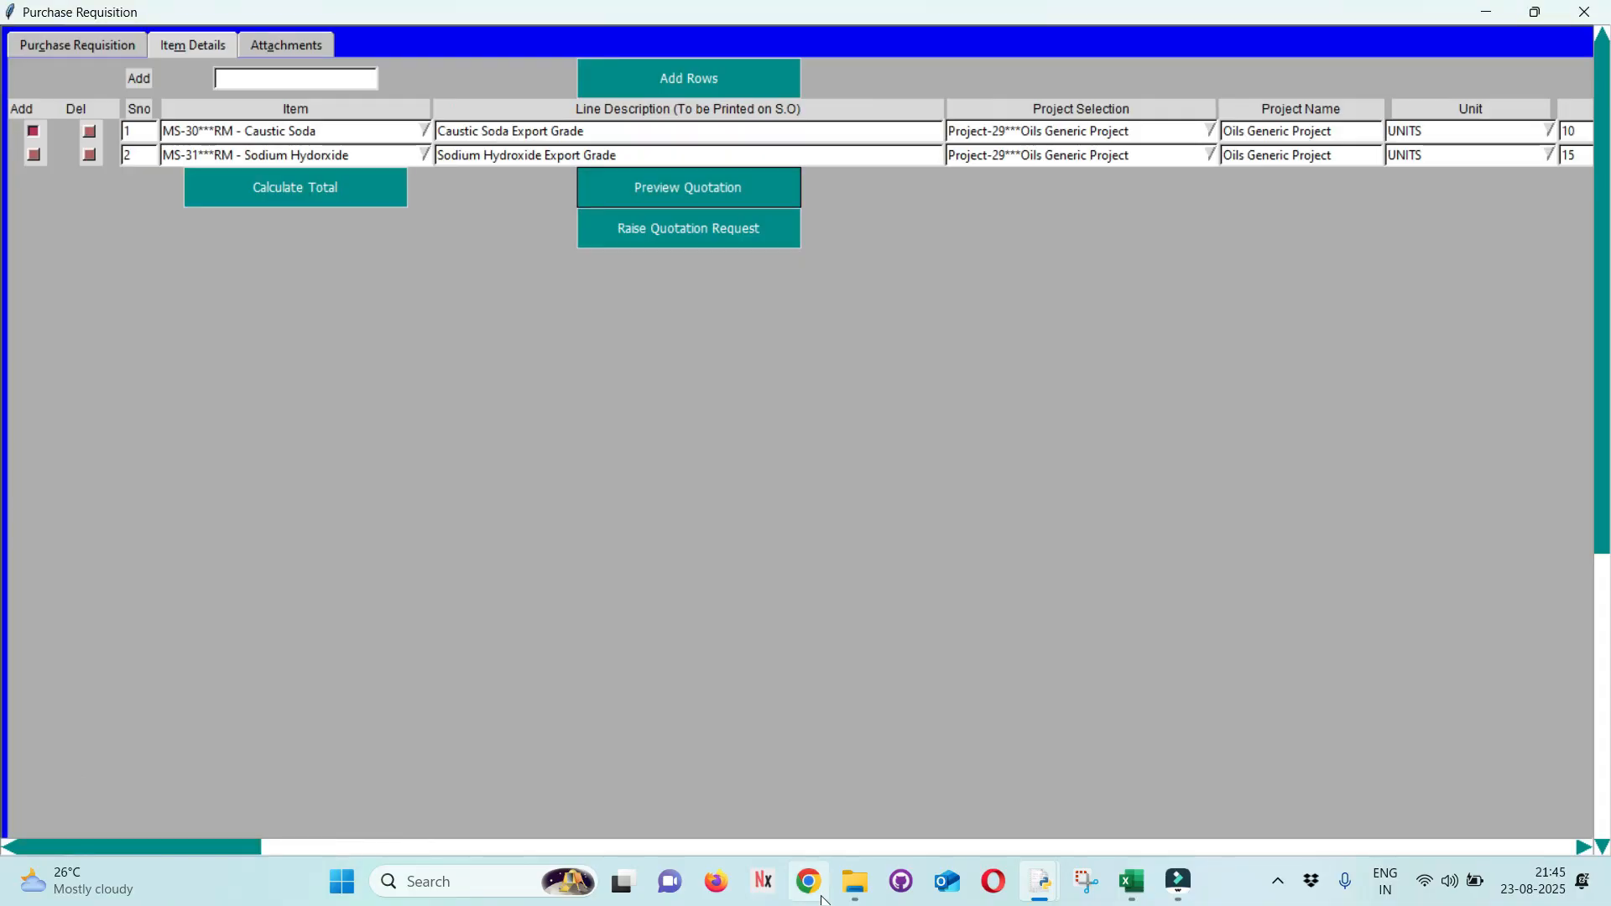
Open Hindustan Orgo Limited-Preview.pdf from the Demo5 folder in a maximized window with the tools pane closed.
click(854, 883)
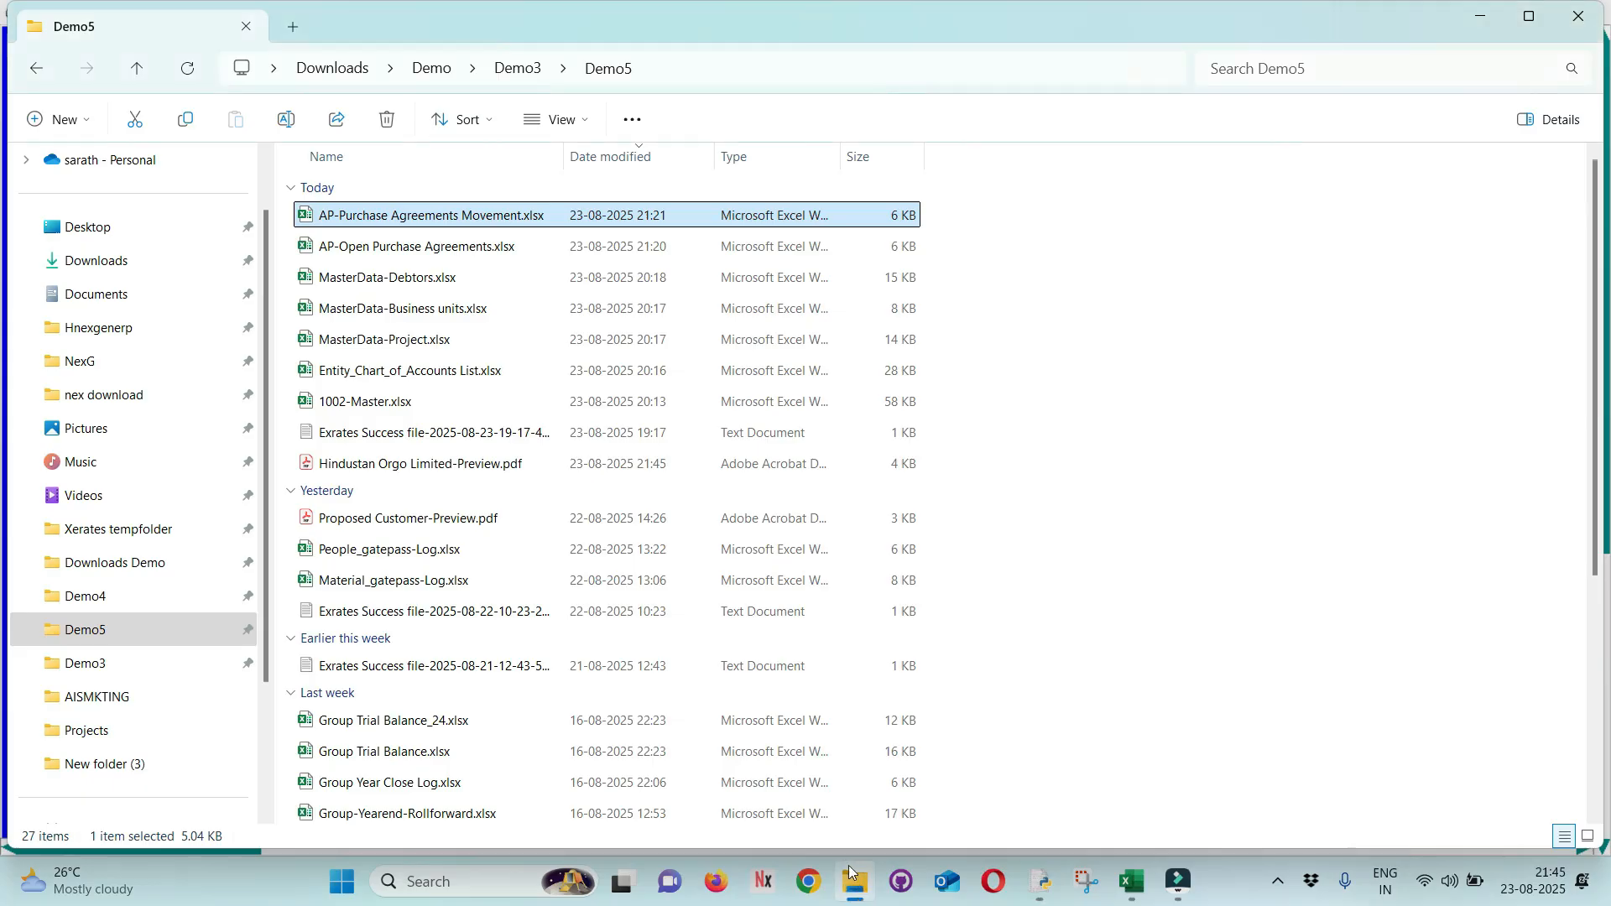
click(100, 642)
click(398, 222)
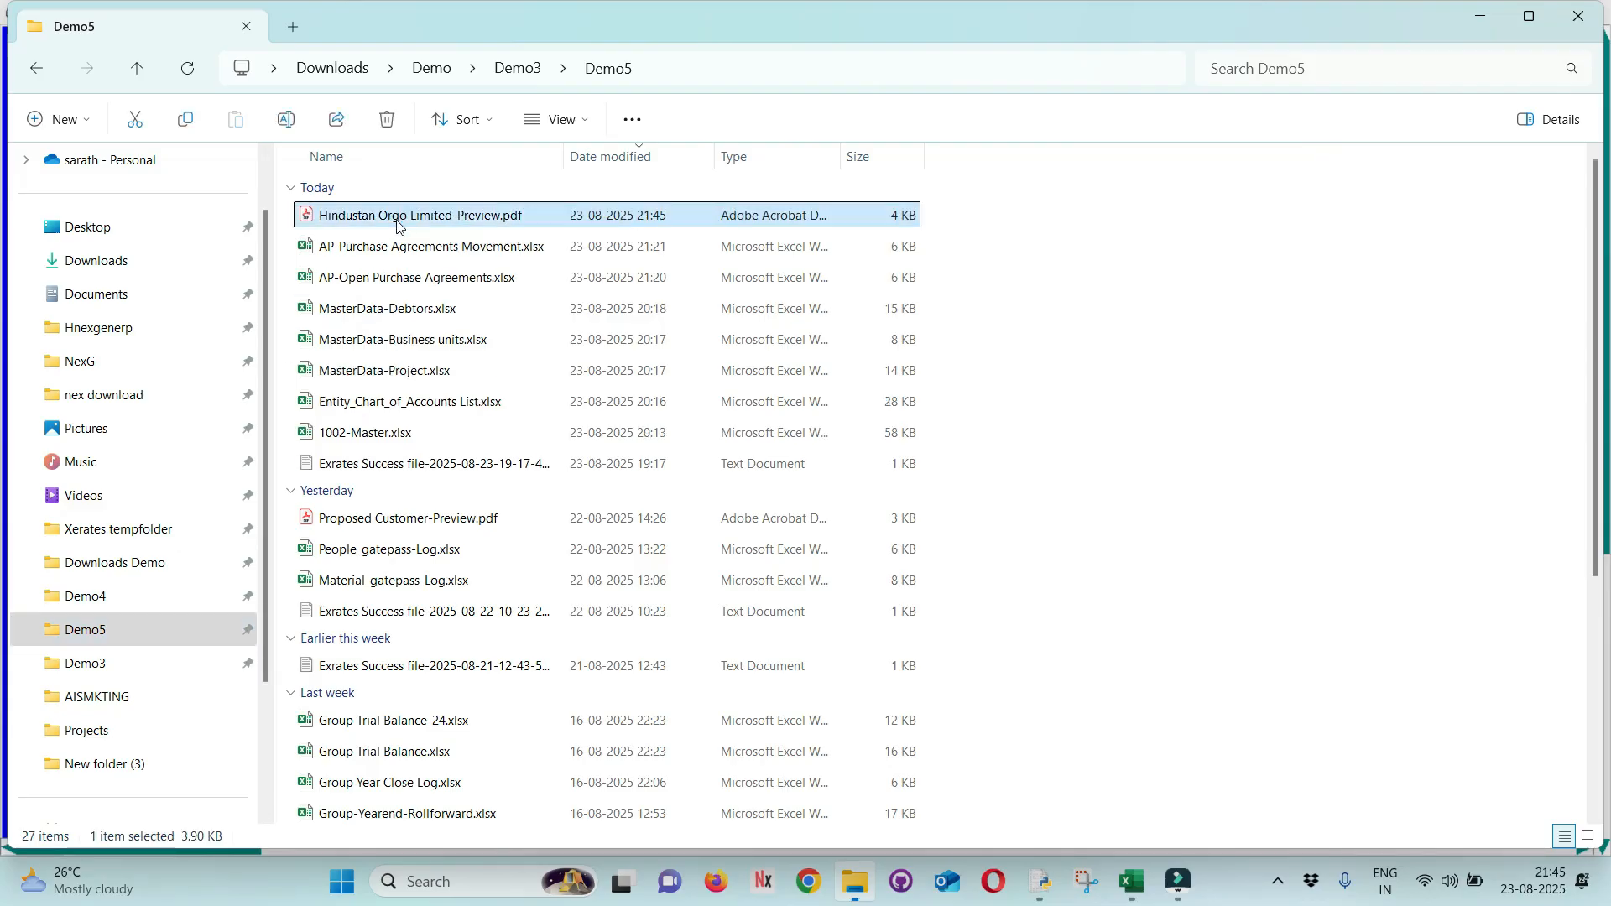
double_click(398, 222)
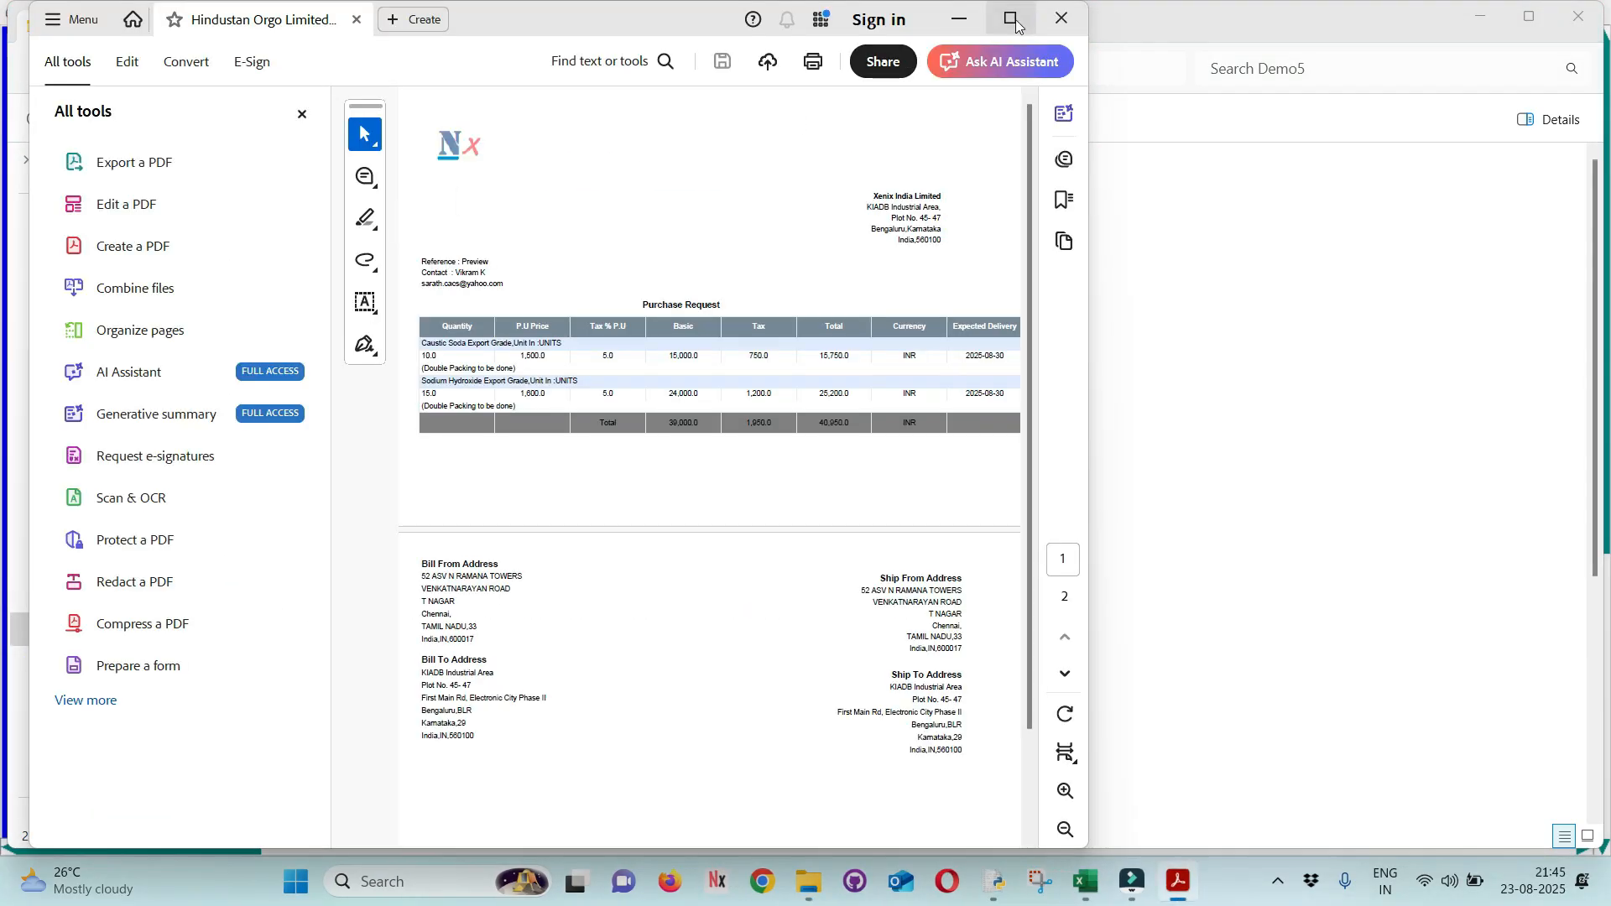
click(1012, 20)
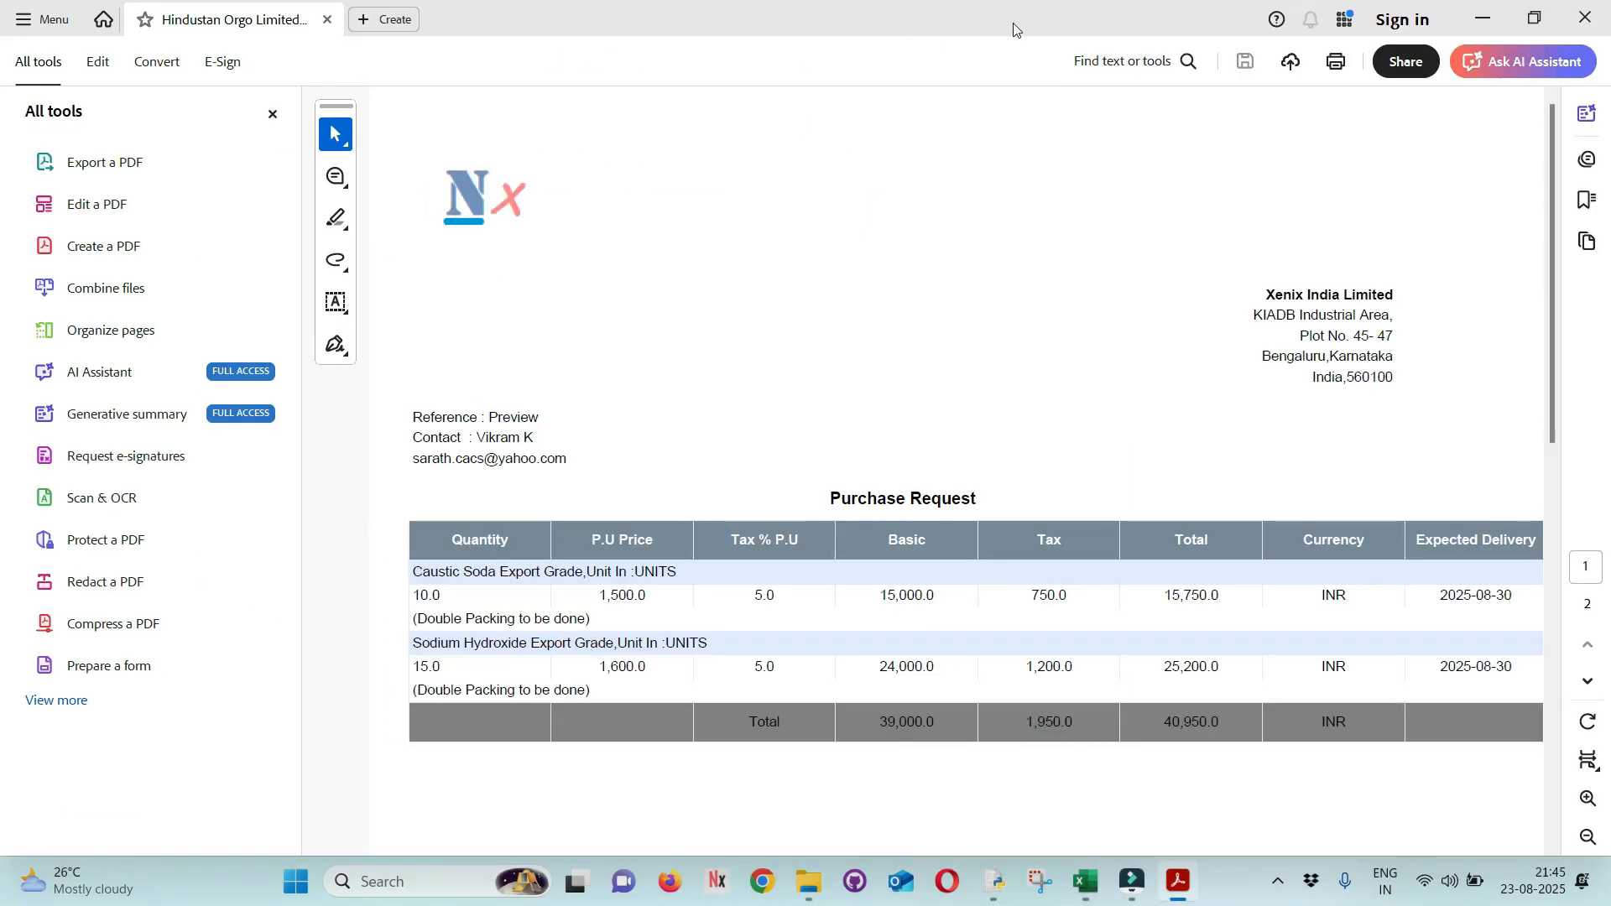
click(273, 114)
Review the Purchase Request title and the reference and contact block at the start of the preview PDF.
drag(644, 605, 830, 606)
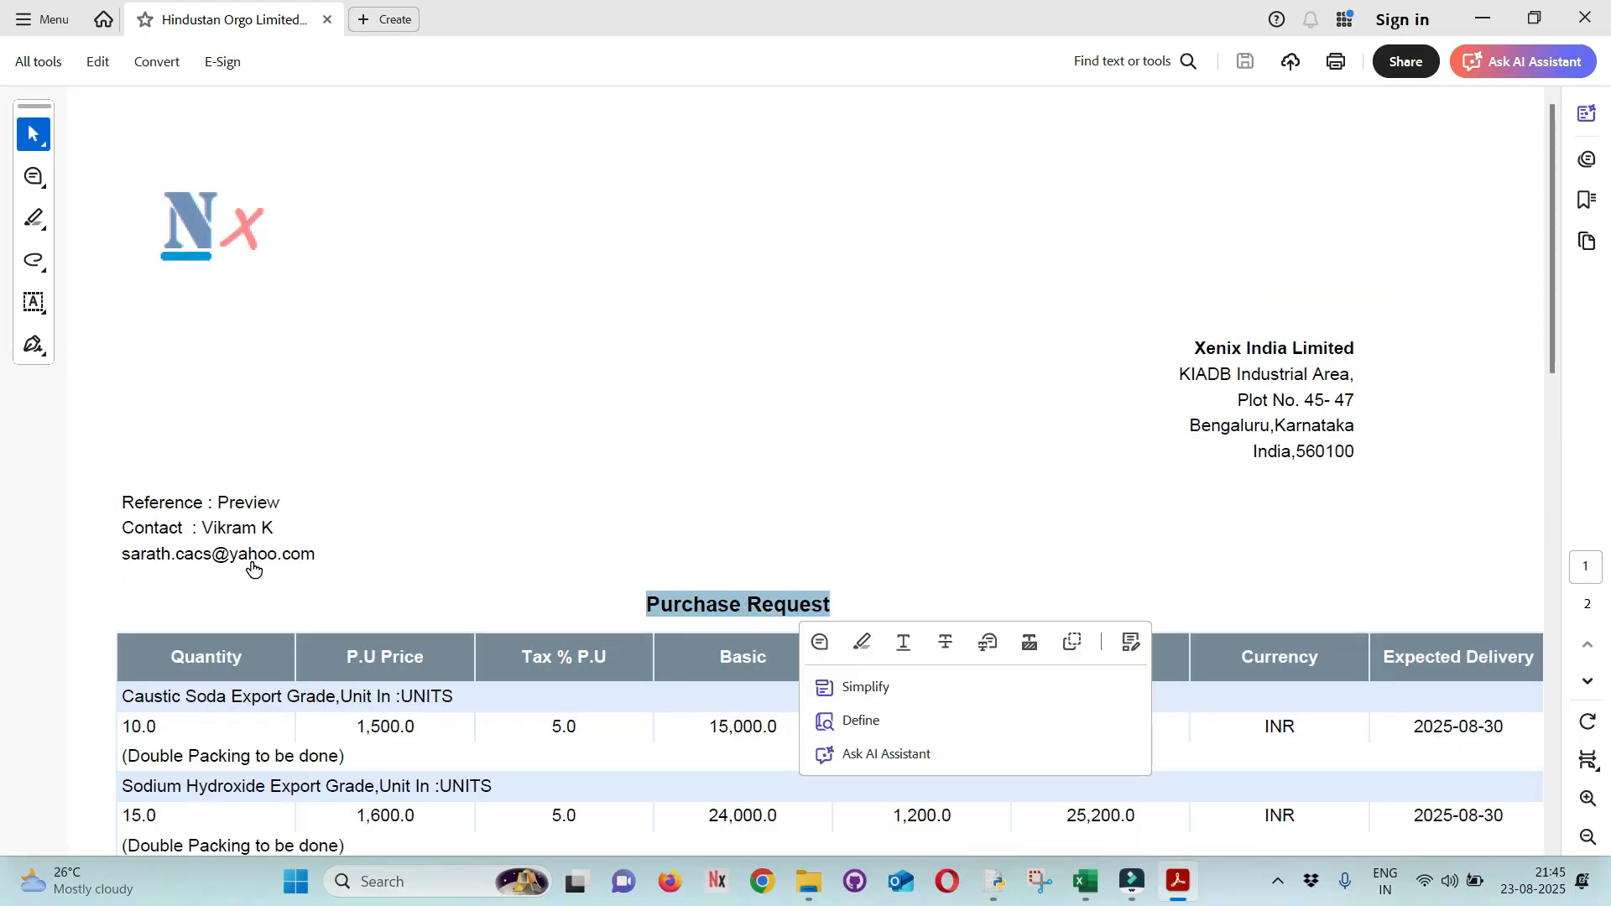
double_click(252, 505)
scroll(797, 527, down, 2)
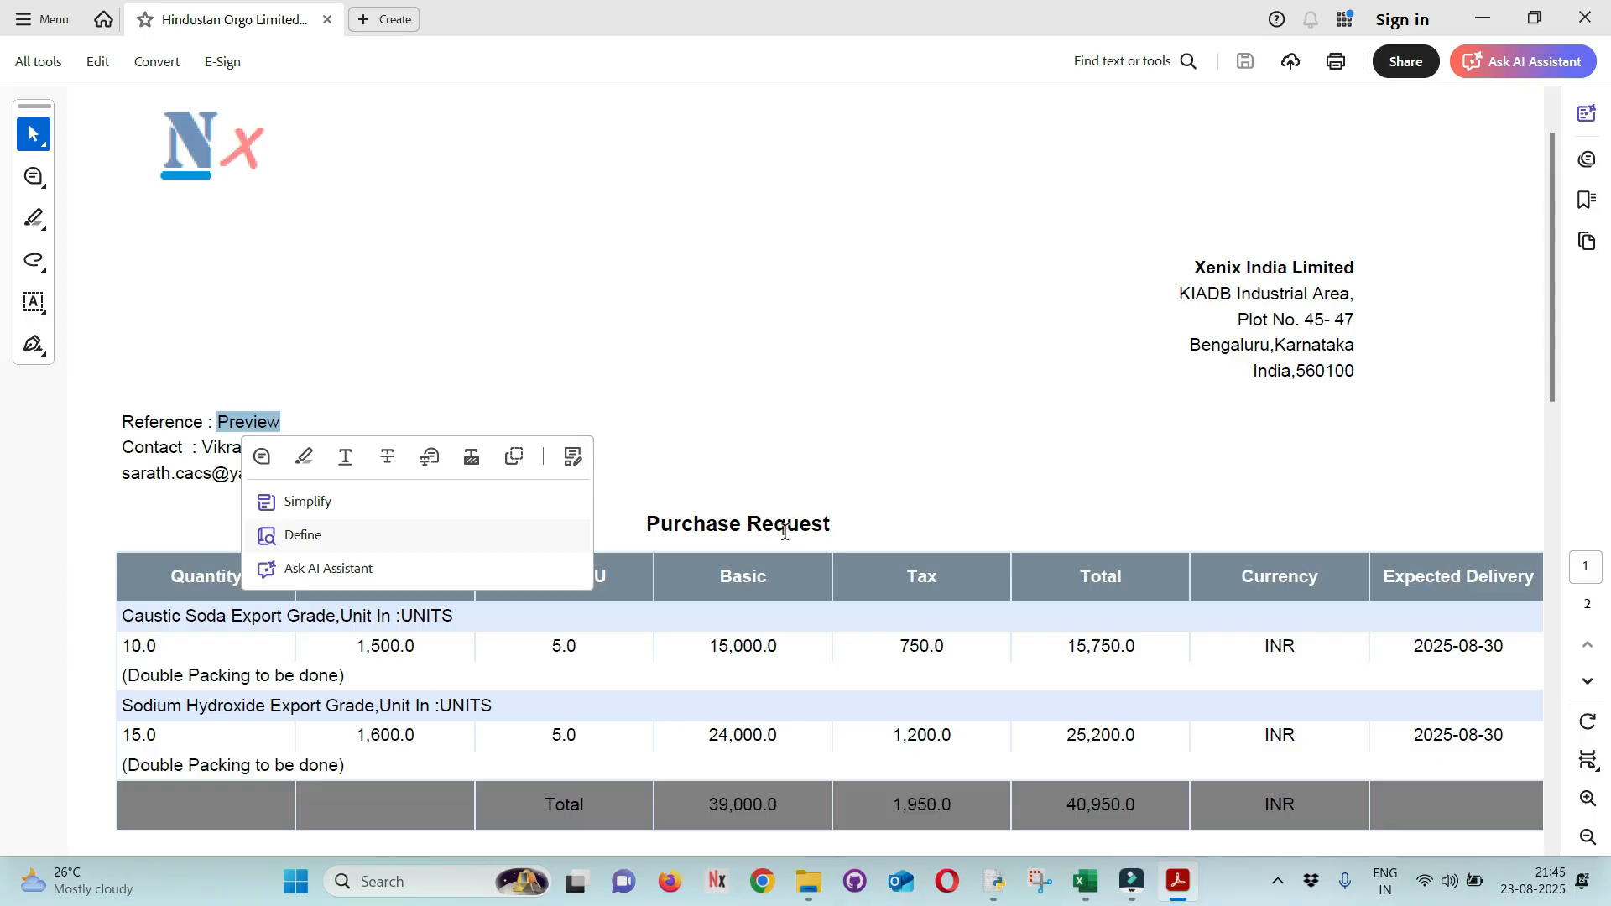
click(798, 446)
Compare the item descriptions, quantity and unit price in the preview PDF with the line descriptions in the requisition's item details.
drag(120, 616, 342, 634)
key(alt+Tab)
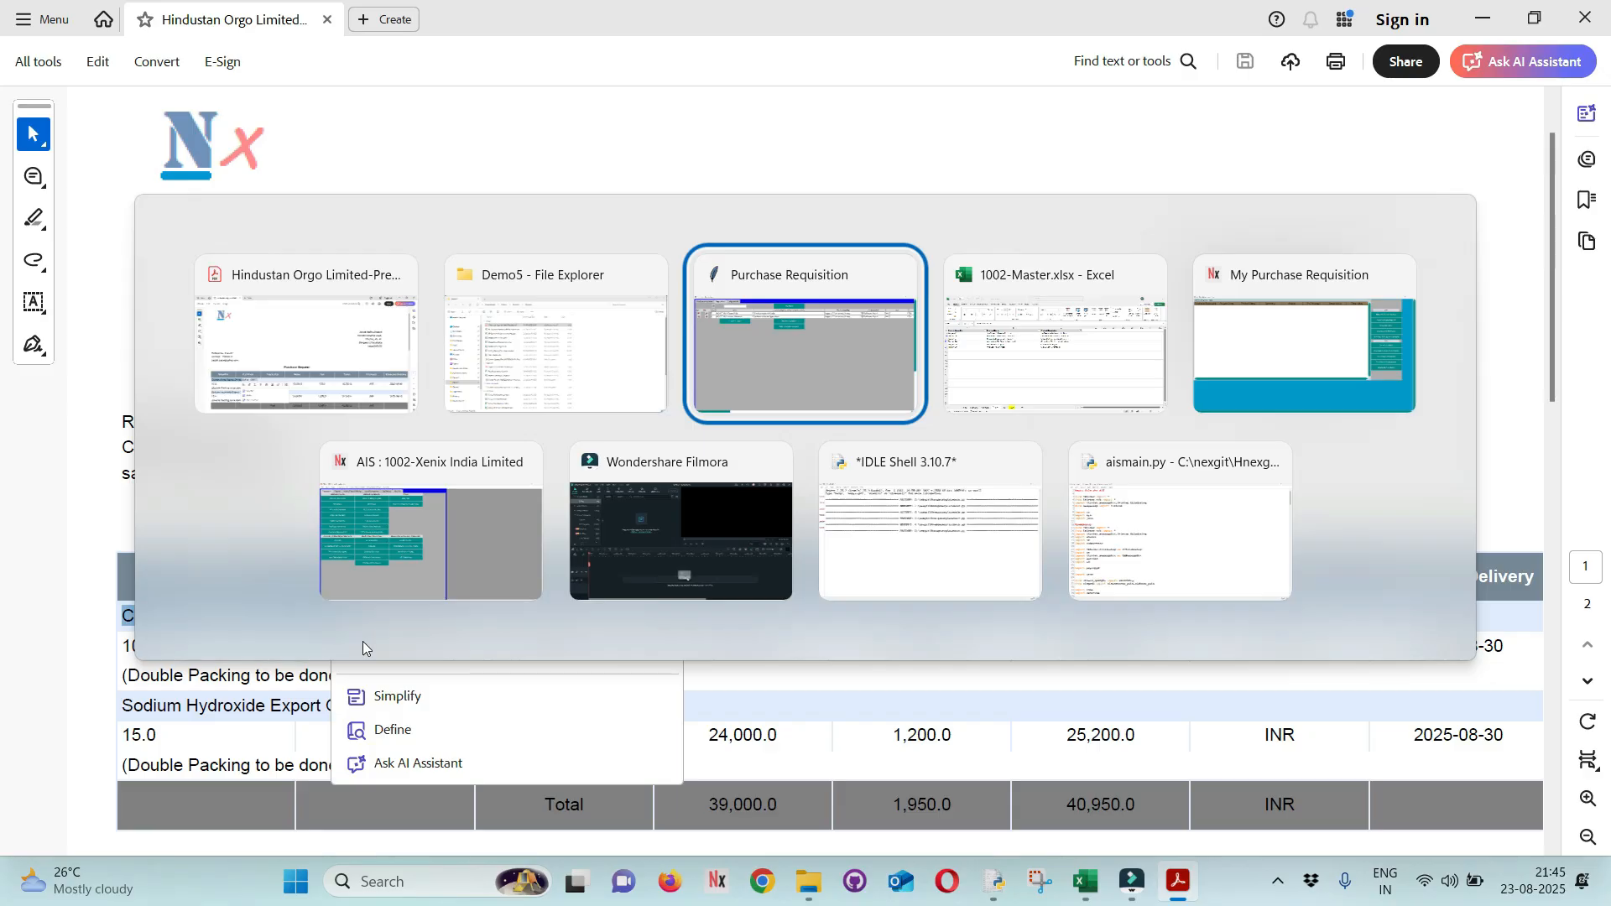
click(453, 132)
click(474, 157)
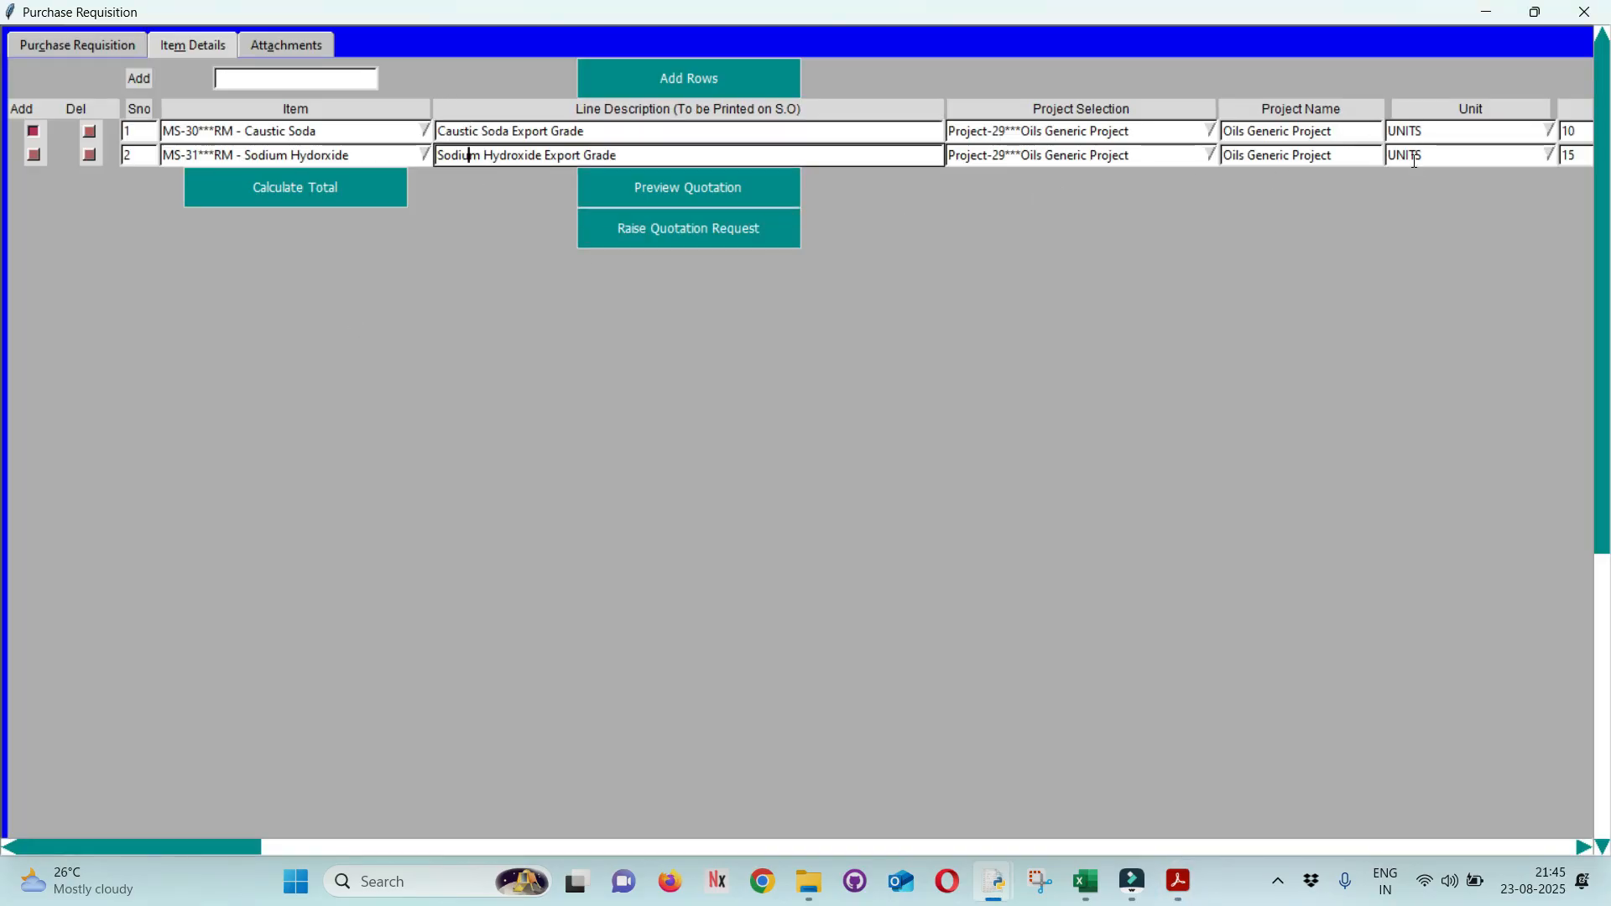
key(alt+Tab)
click(141, 646)
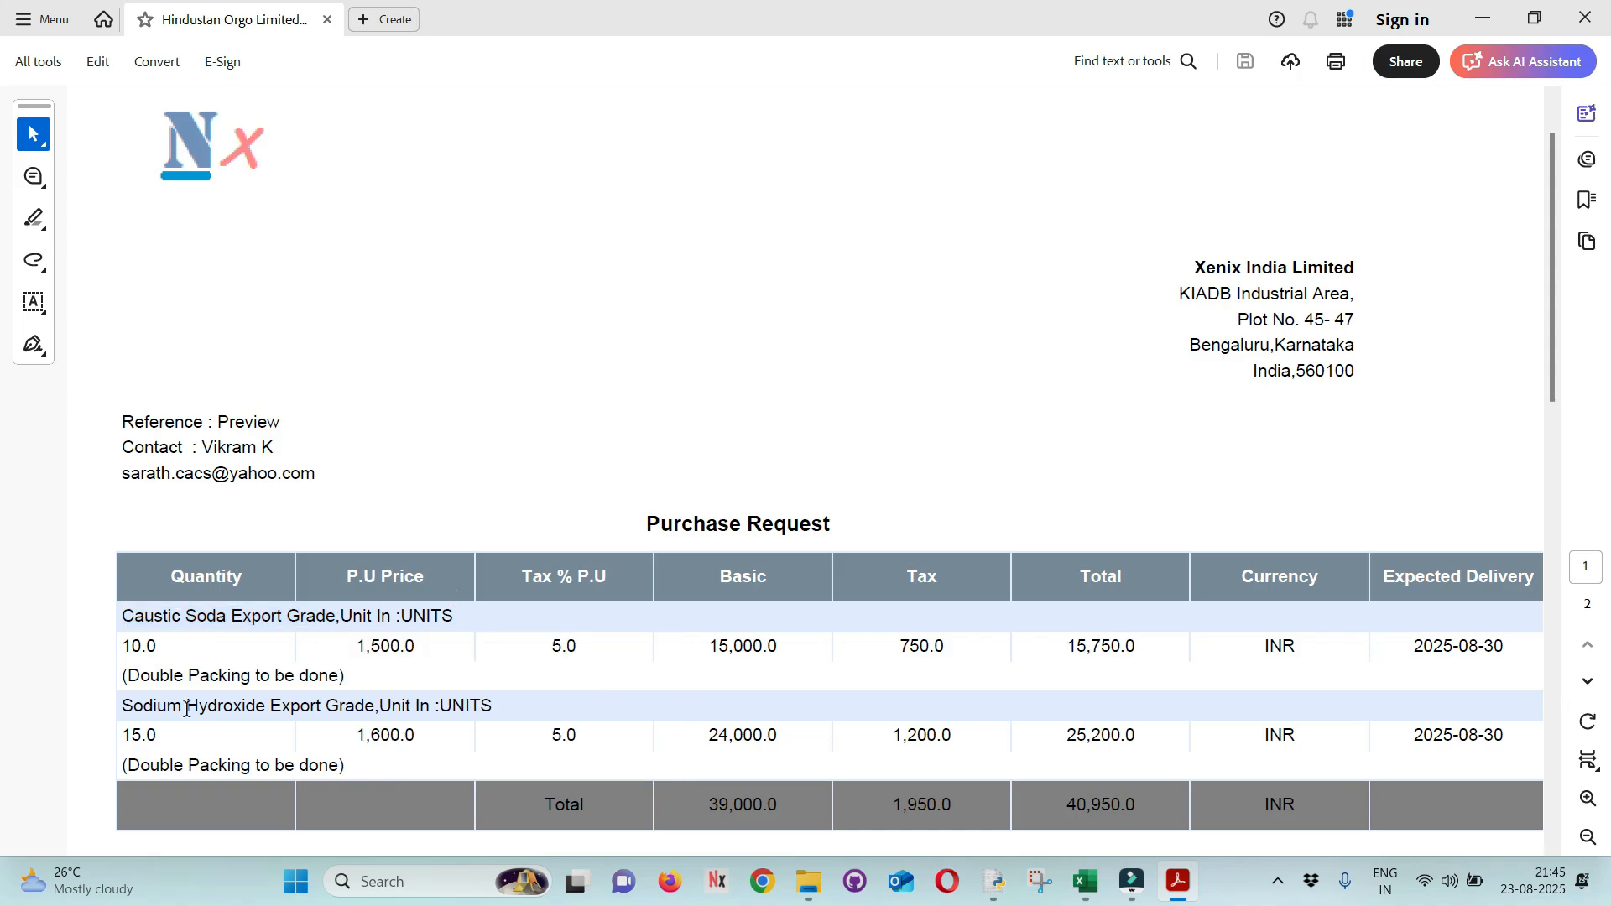
click(372, 647)
key(alt+Tab)
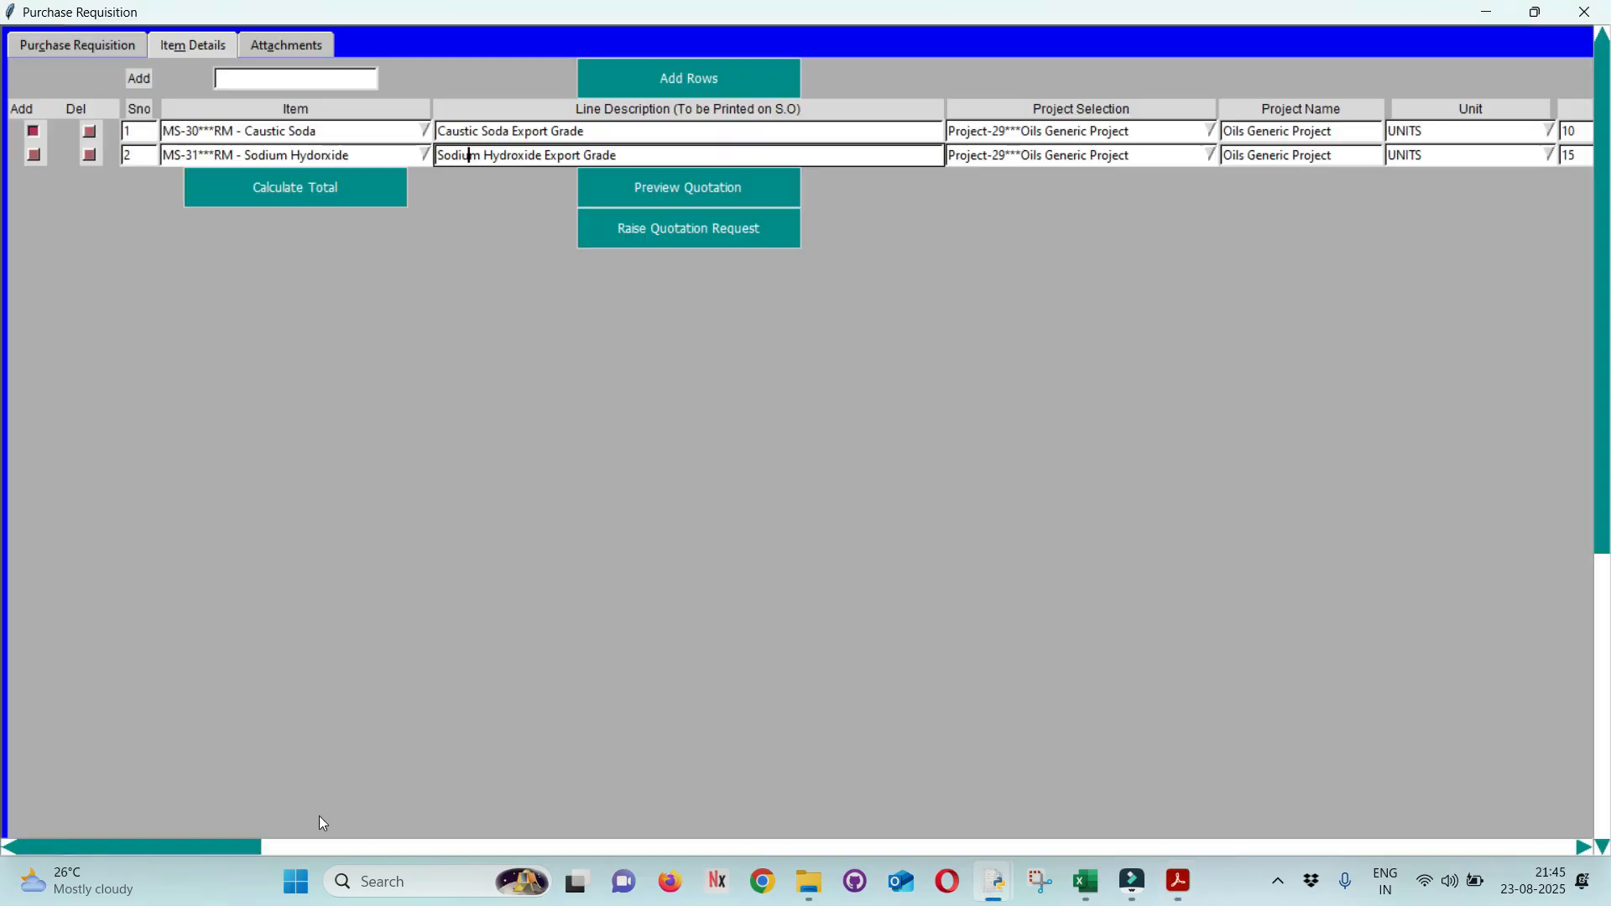
Compare the printable line remarks of both requisition items with the remarks under each item in the preview PDF.
drag(224, 849, 625, 865)
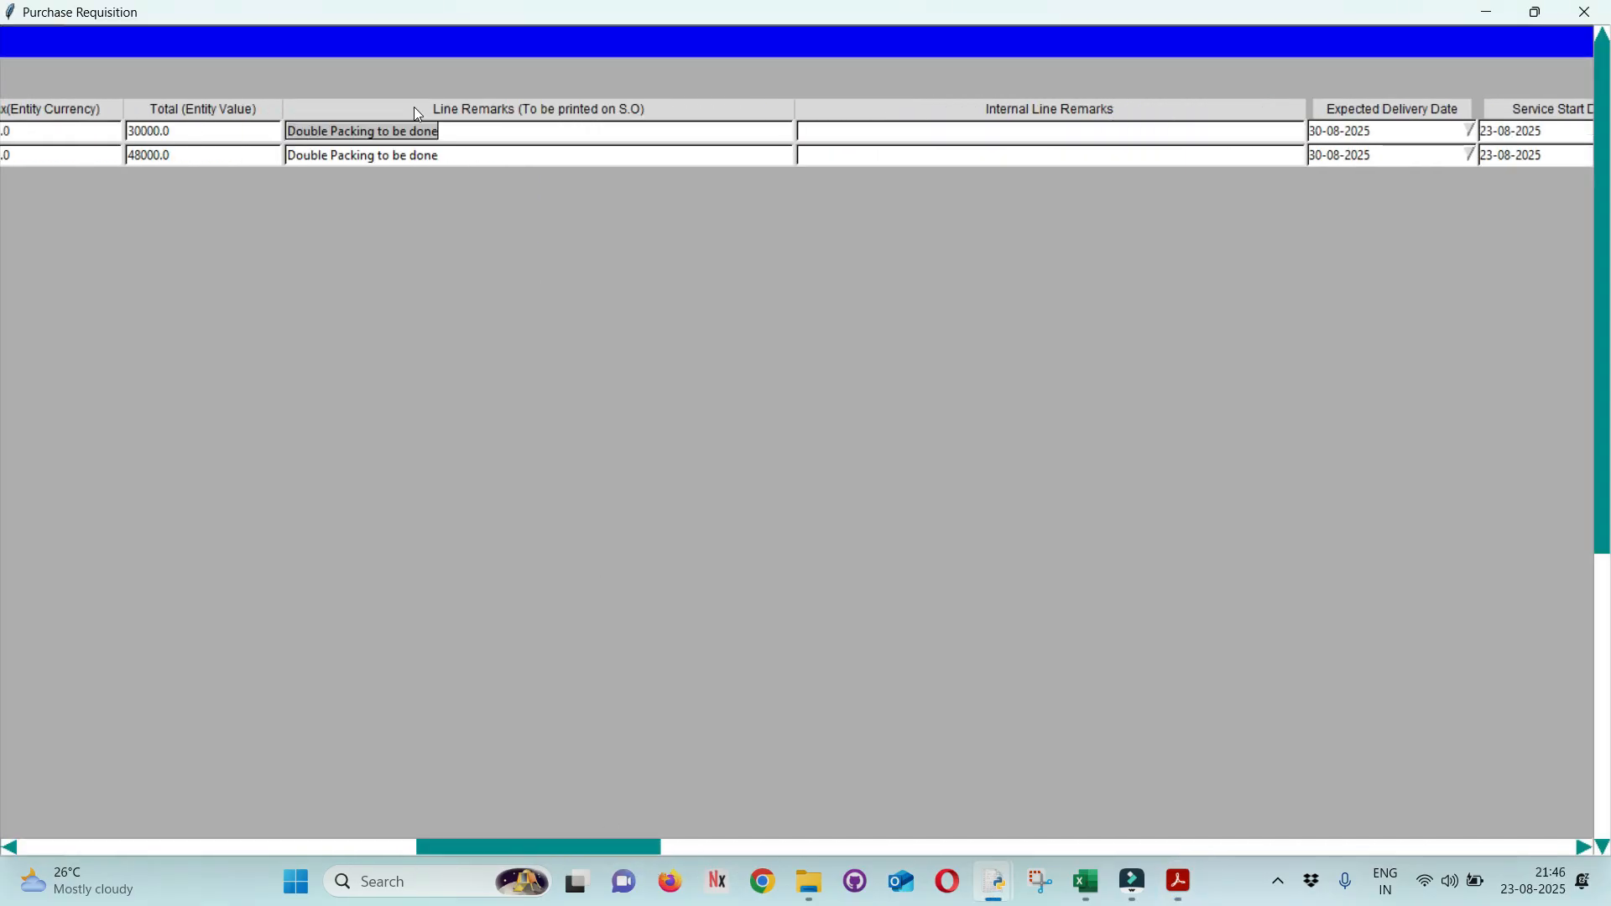
click(453, 127)
key(alt+Tab)
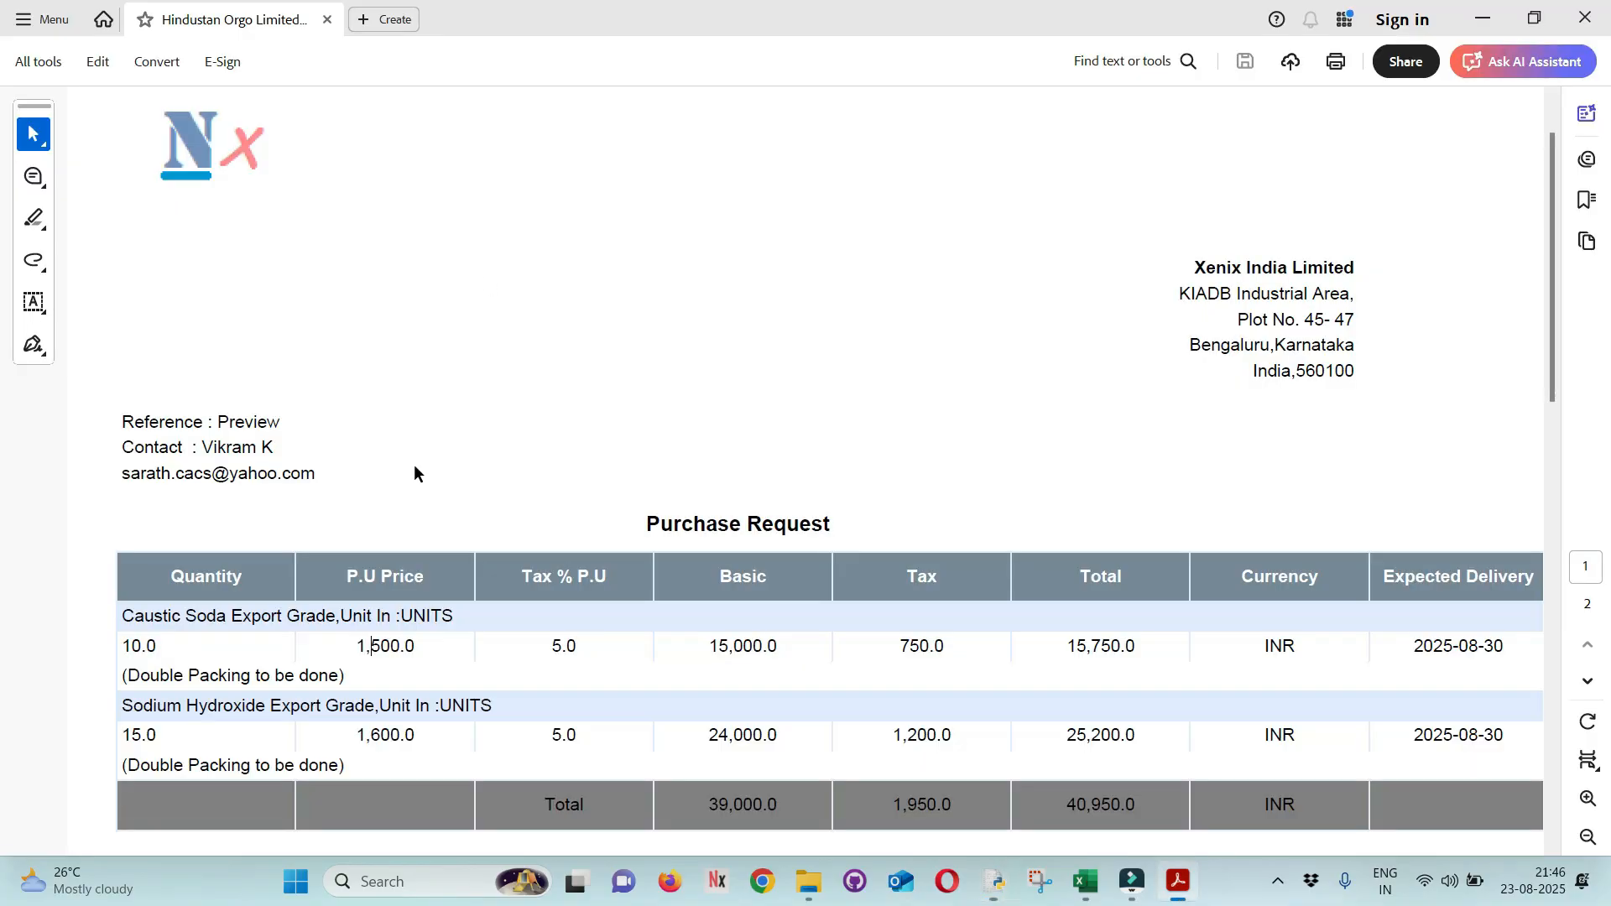
drag(122, 672, 359, 678)
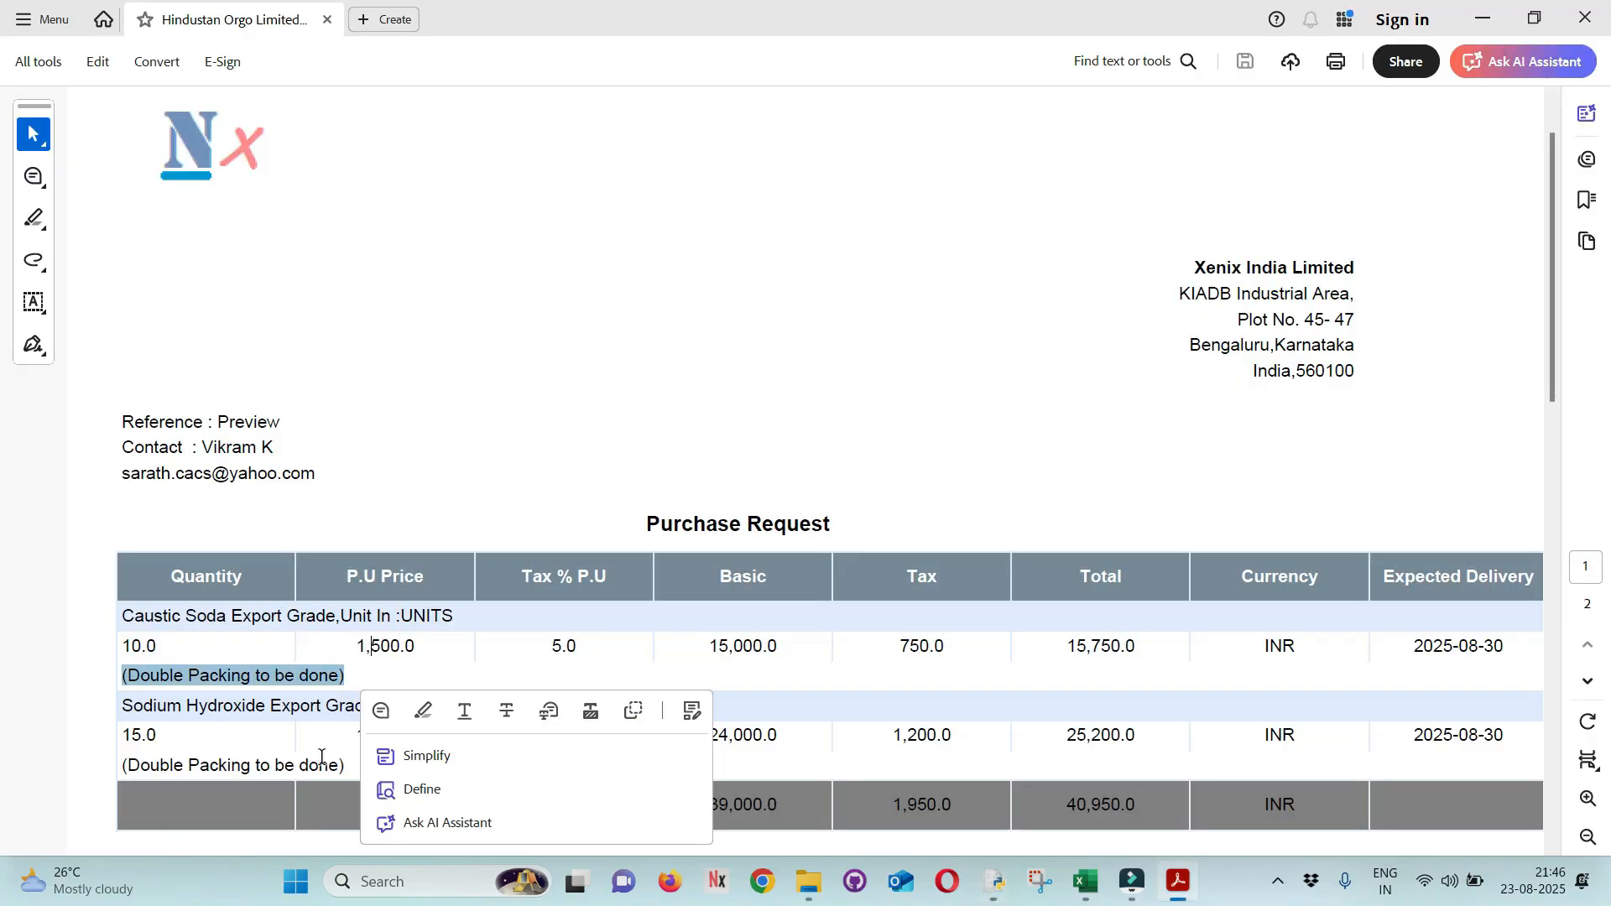
drag(349, 764, 125, 784)
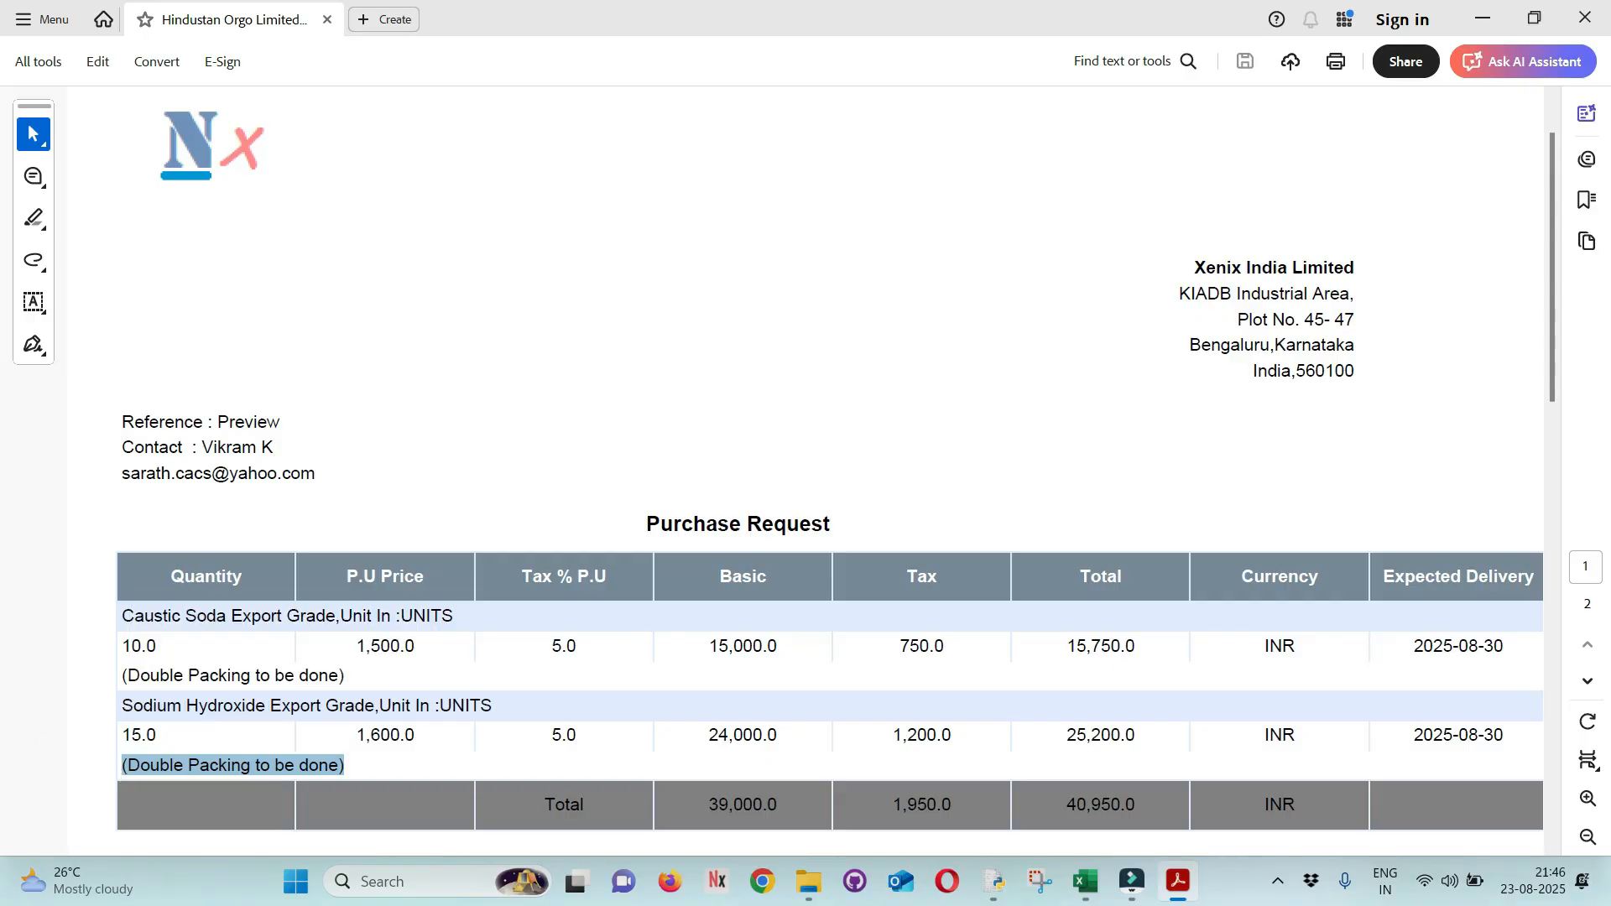
scroll(633, 586, down, 5)
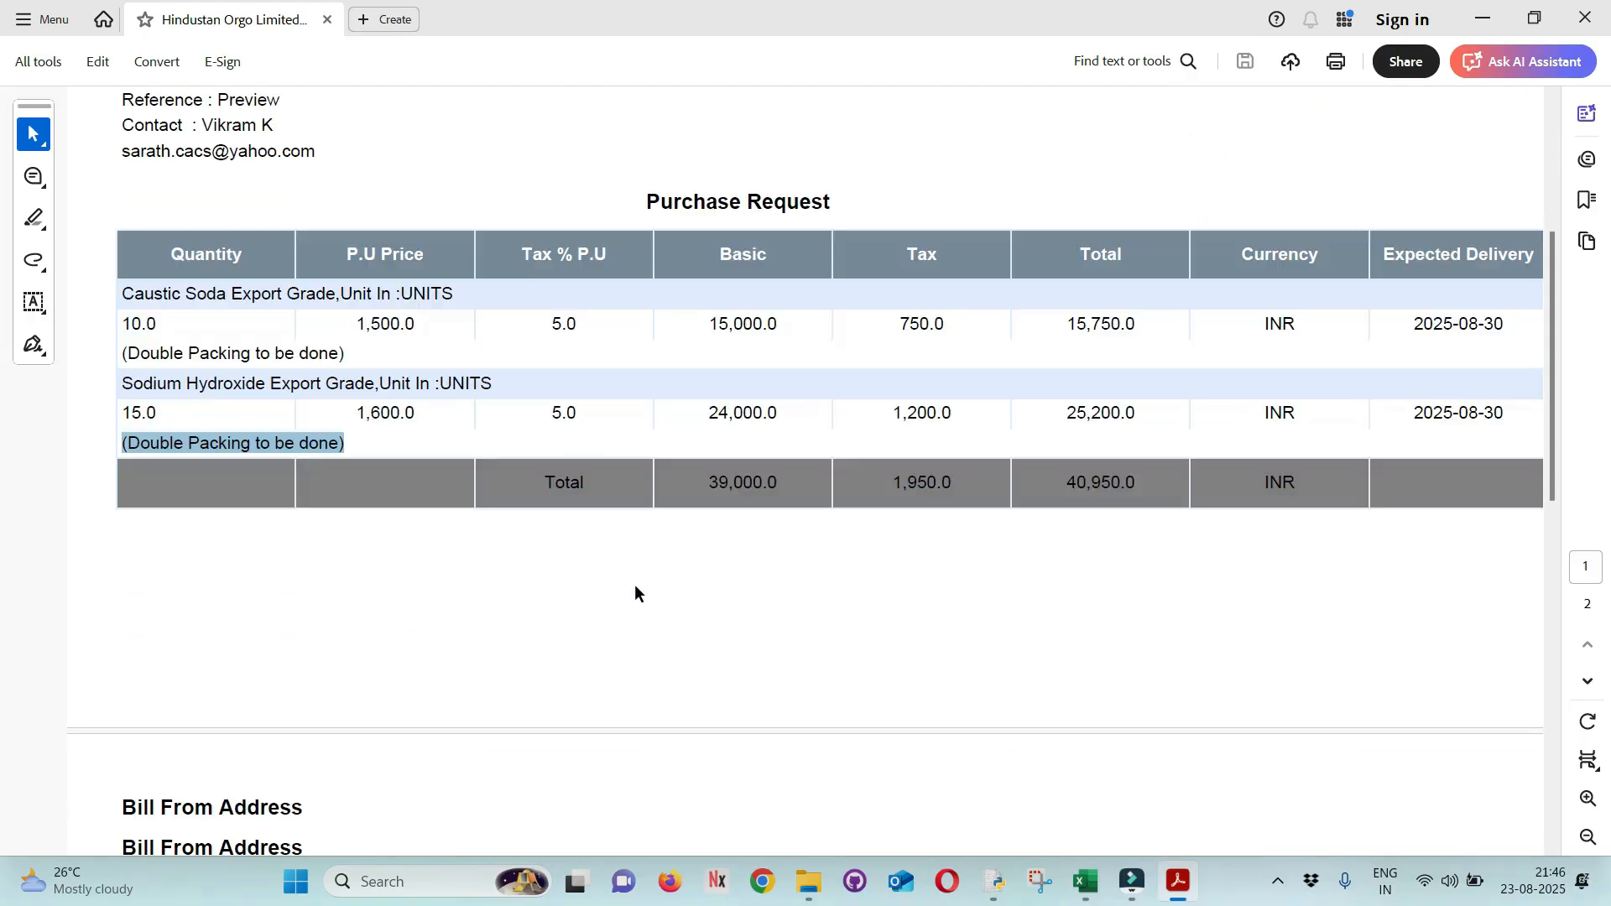
scroll(637, 587, up, 4)
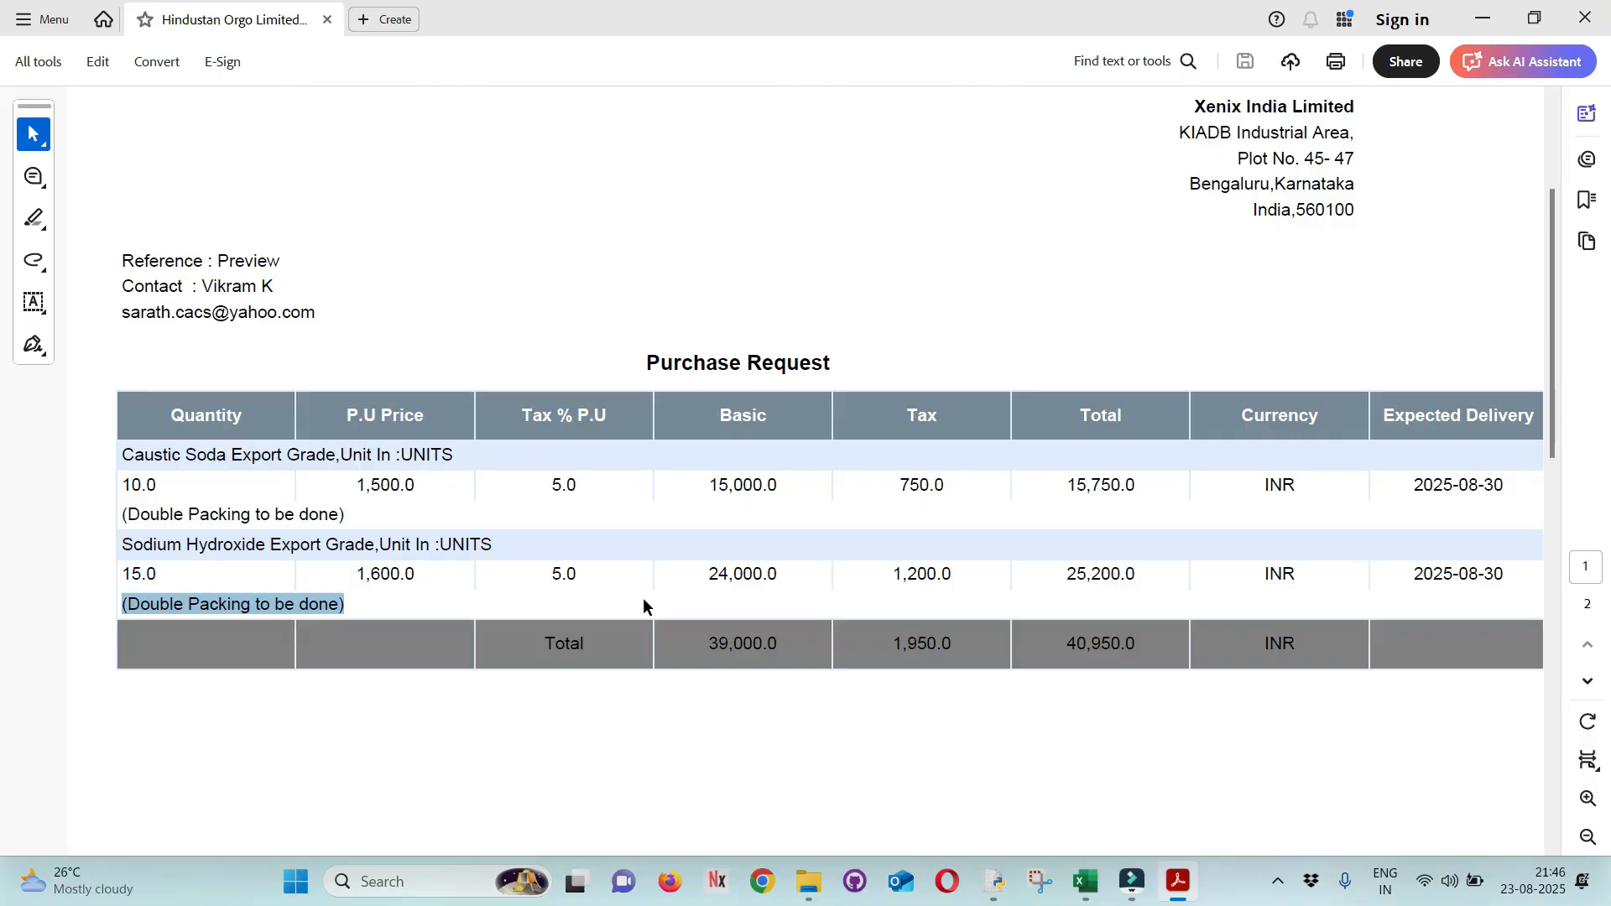
scroll(701, 636, down, 2)
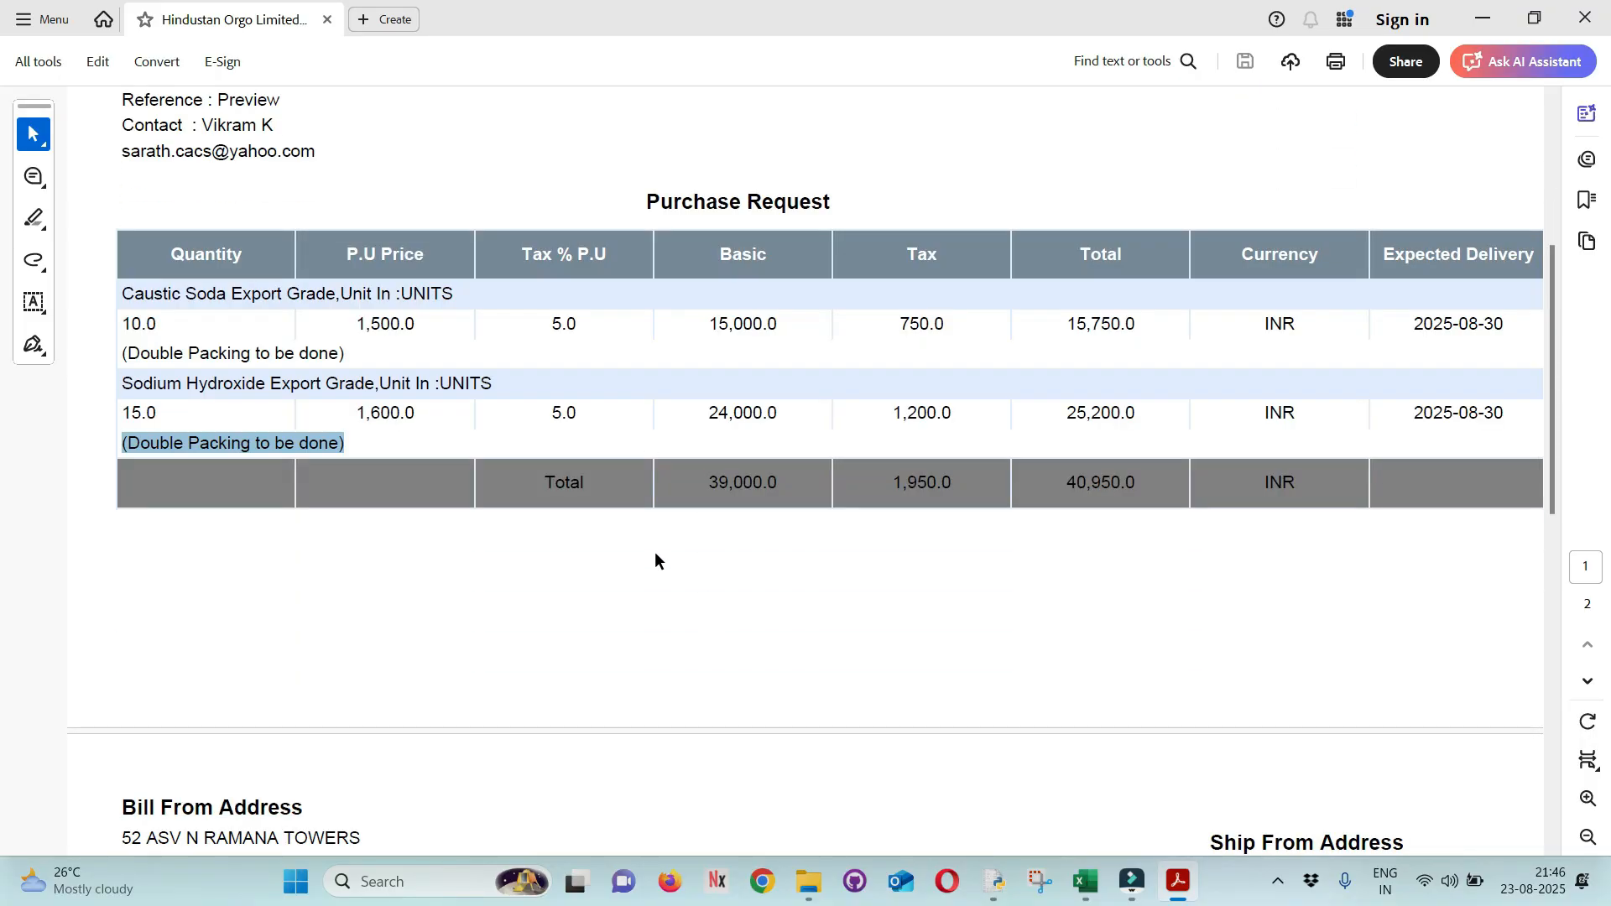
Check the Caustic Soda line's description, remarks, expected delivery date, basic, tax and total amounts in the preview PDF.
drag(122, 443, 343, 443)
drag(121, 356, 343, 360)
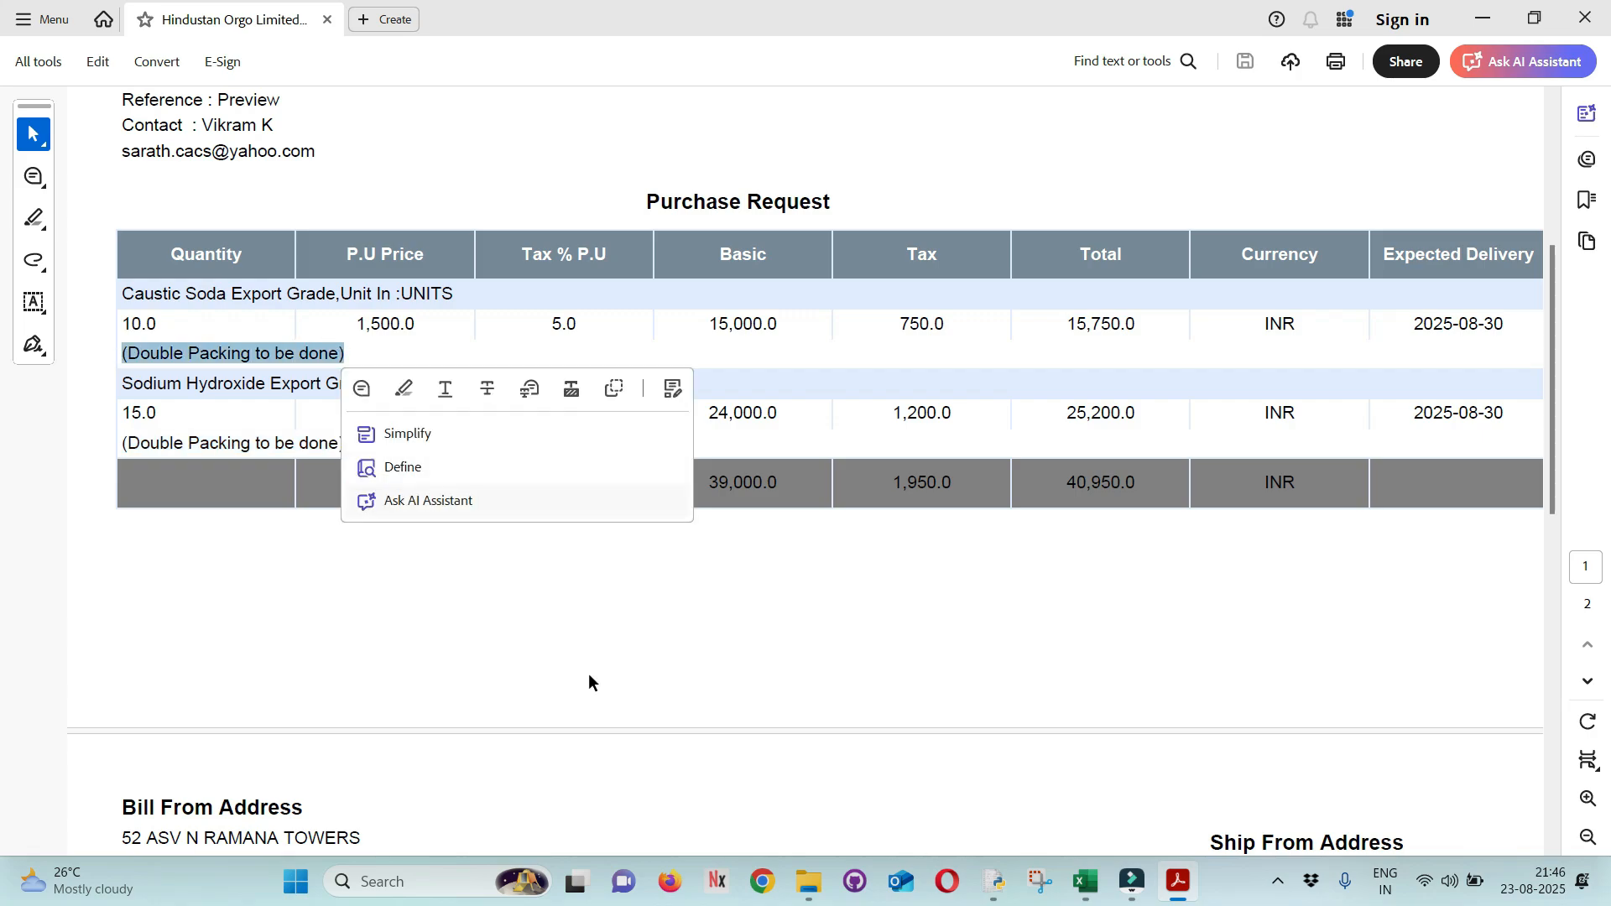
drag(124, 293, 433, 307)
drag(1426, 334, 1506, 327)
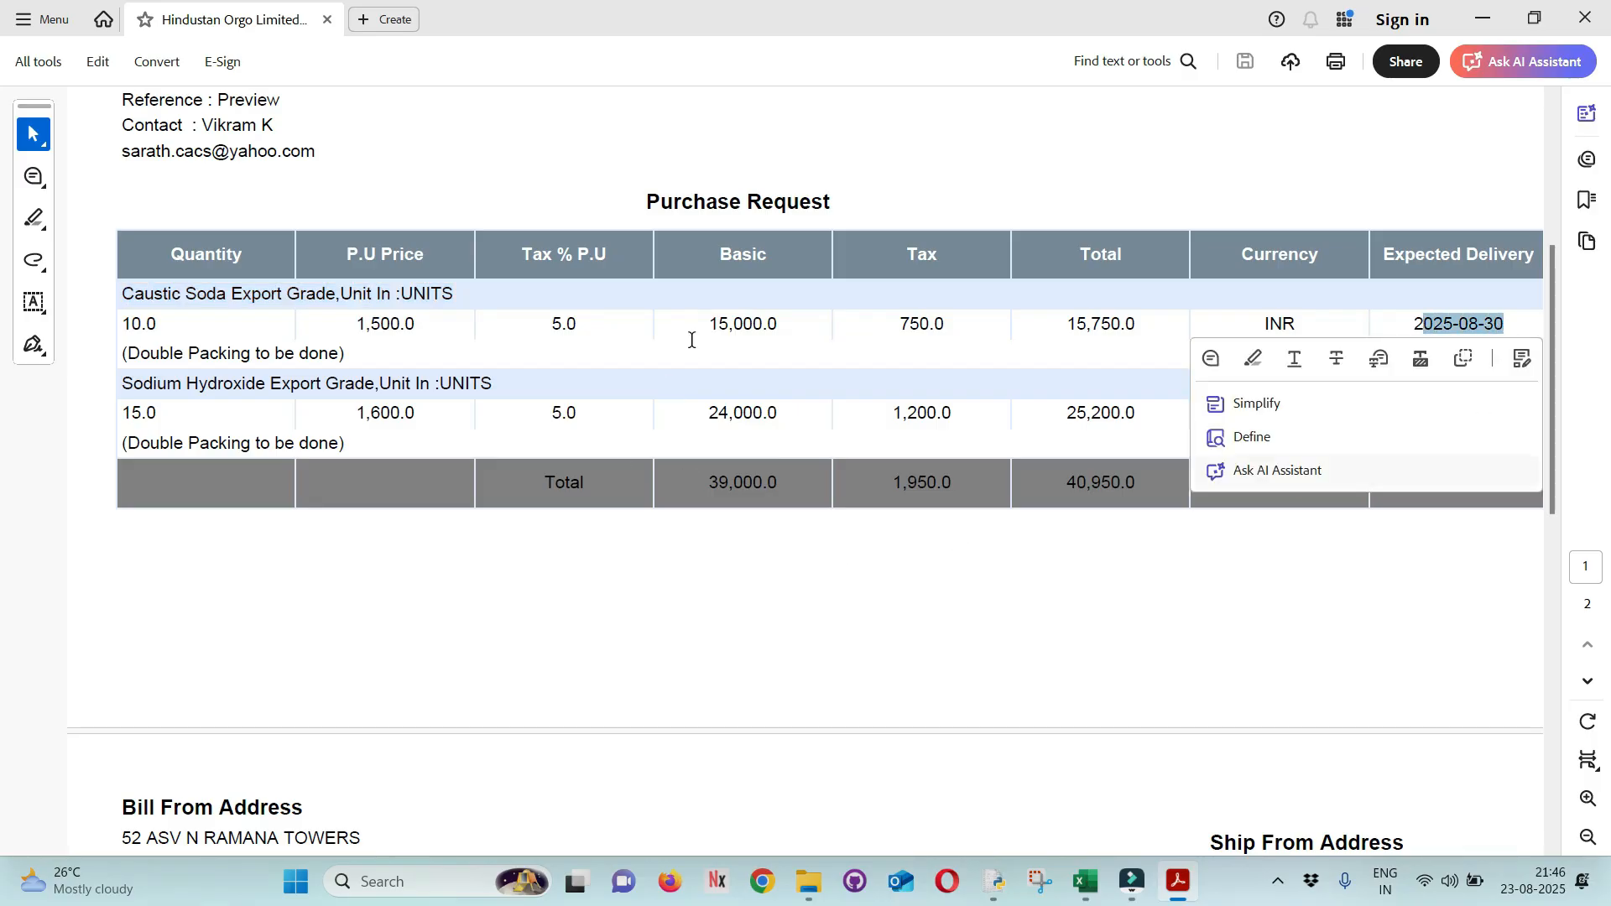
click(726, 314)
double_click(925, 321)
click(1082, 327)
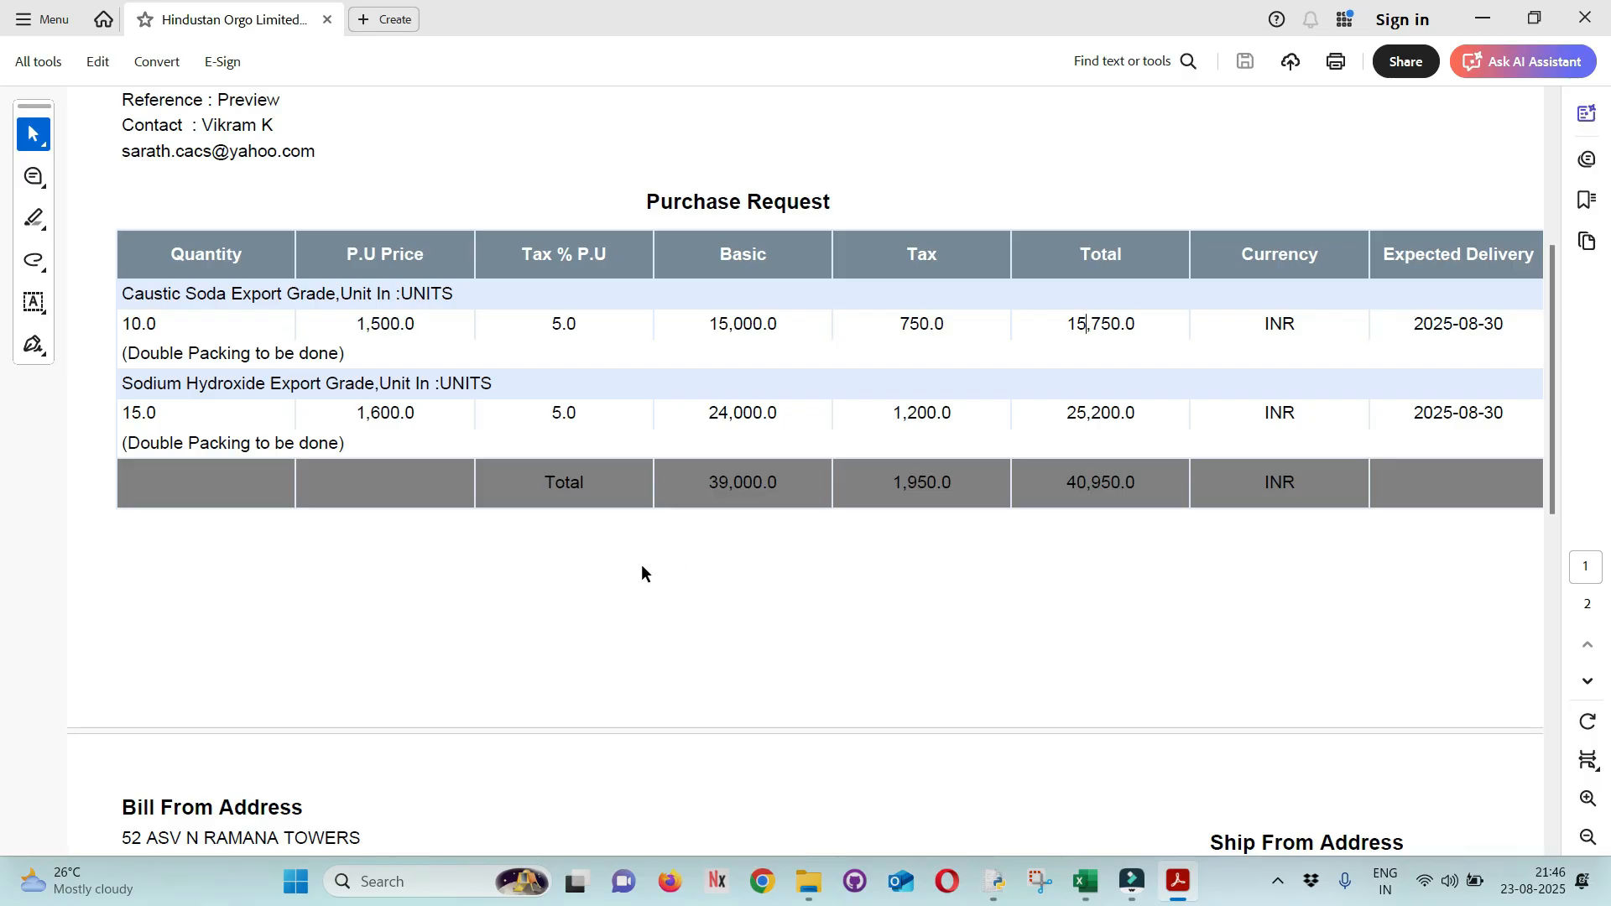
Review the bill from, ship from, bill to and ship to addresses on the second page of the preview PDF.
scroll(642, 566, down, 6)
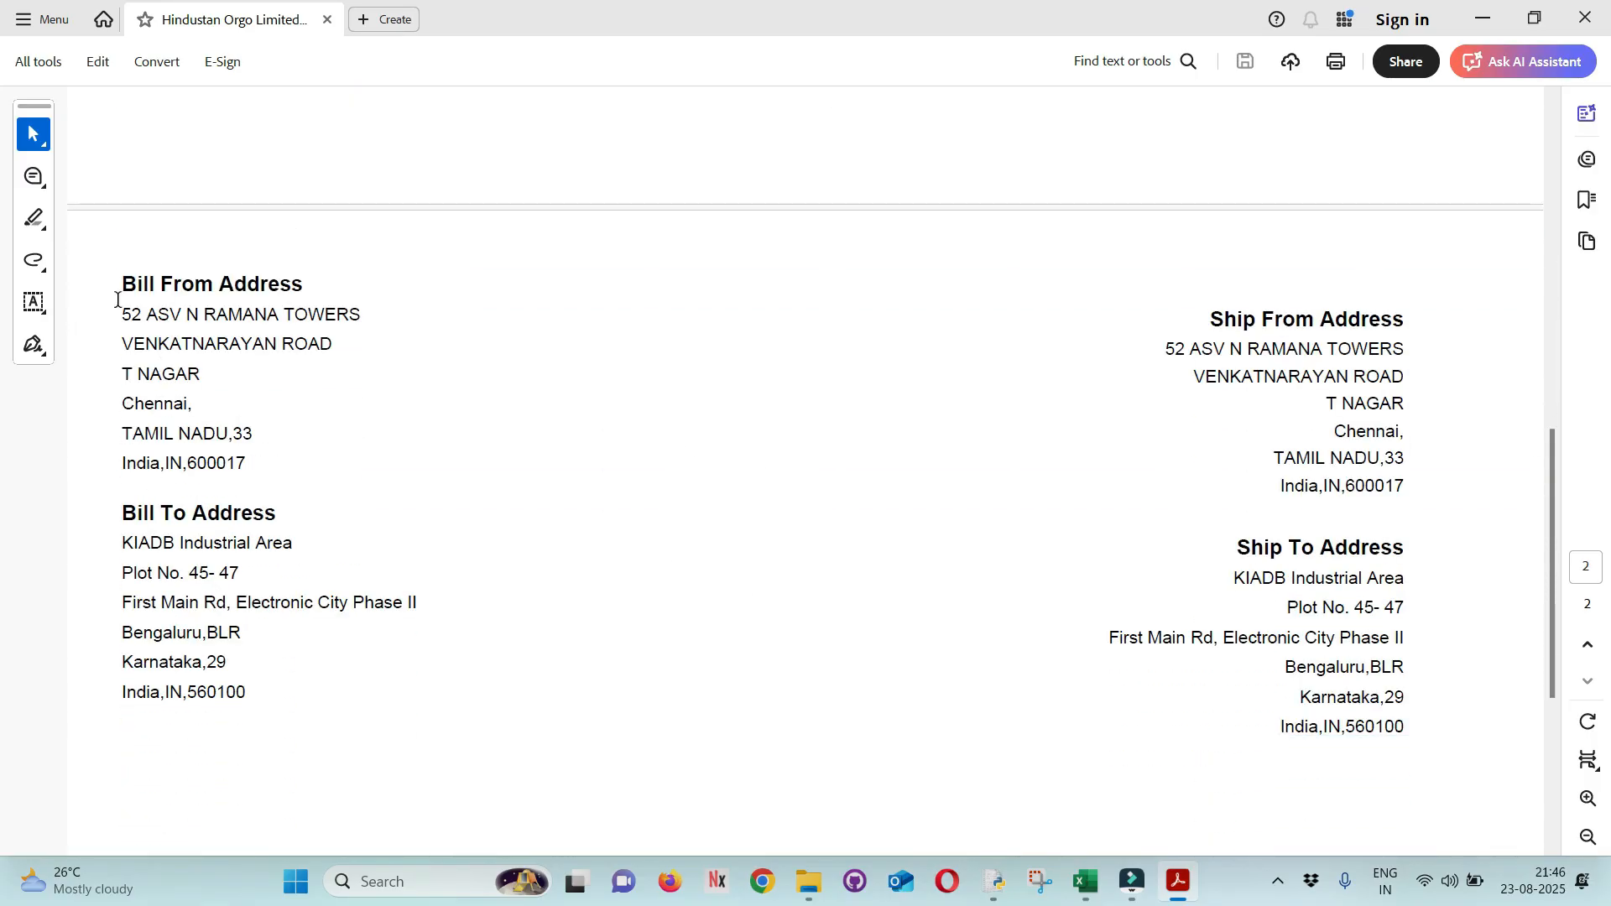
drag(120, 312, 262, 462)
drag(128, 558, 247, 695)
scroll(1158, 557, down, 5)
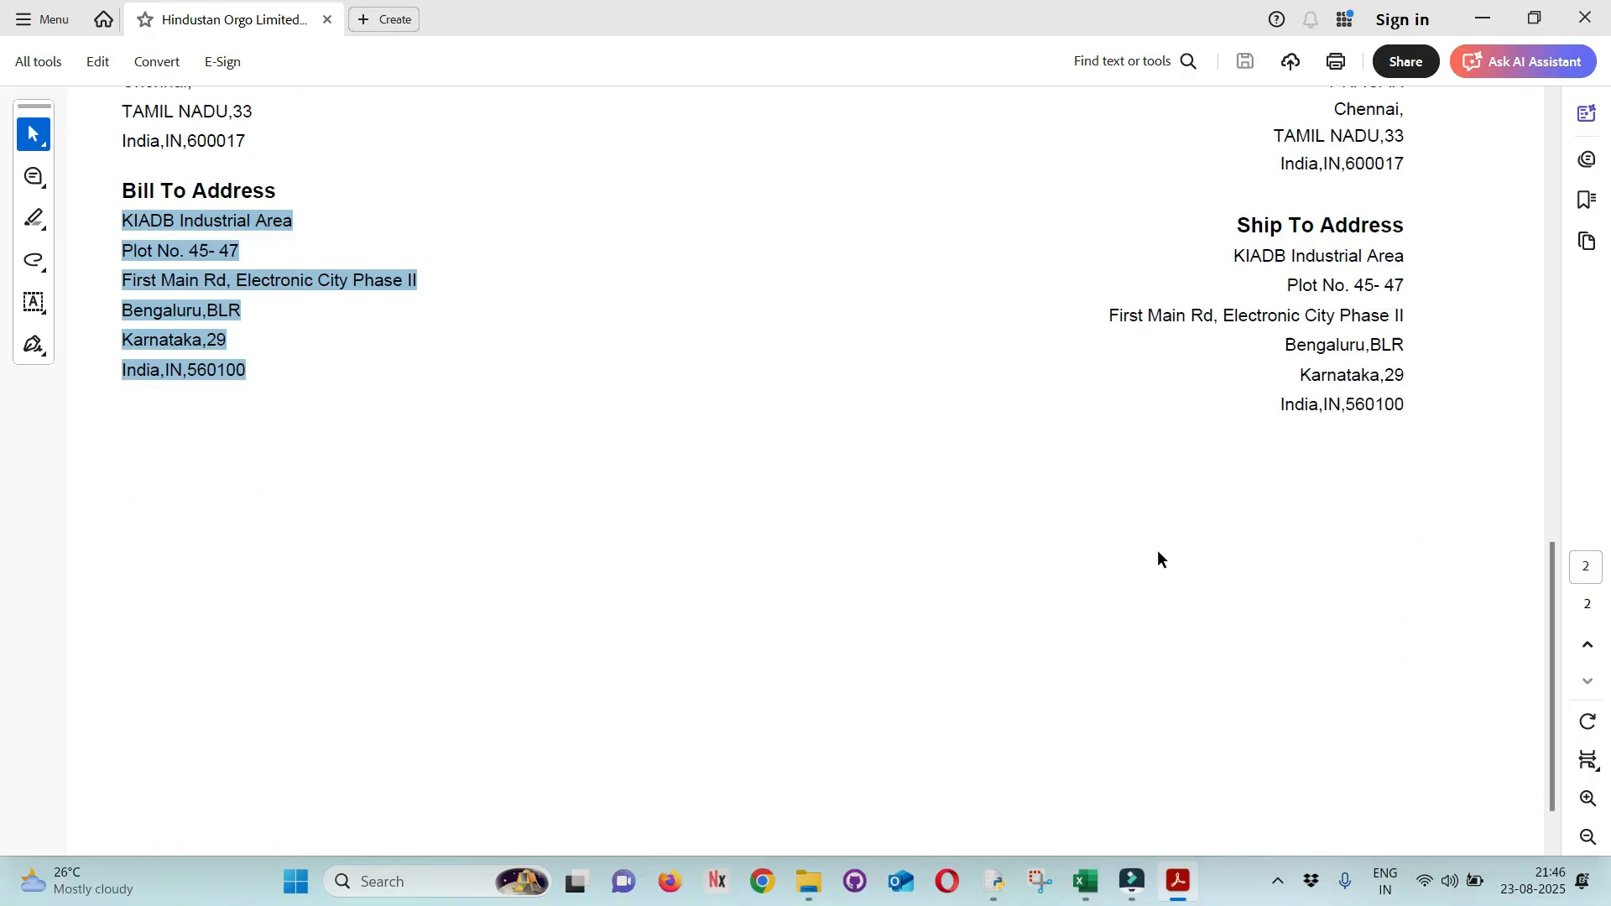
scroll(708, 568, up, 5)
scroll(400, 345, up, 10)
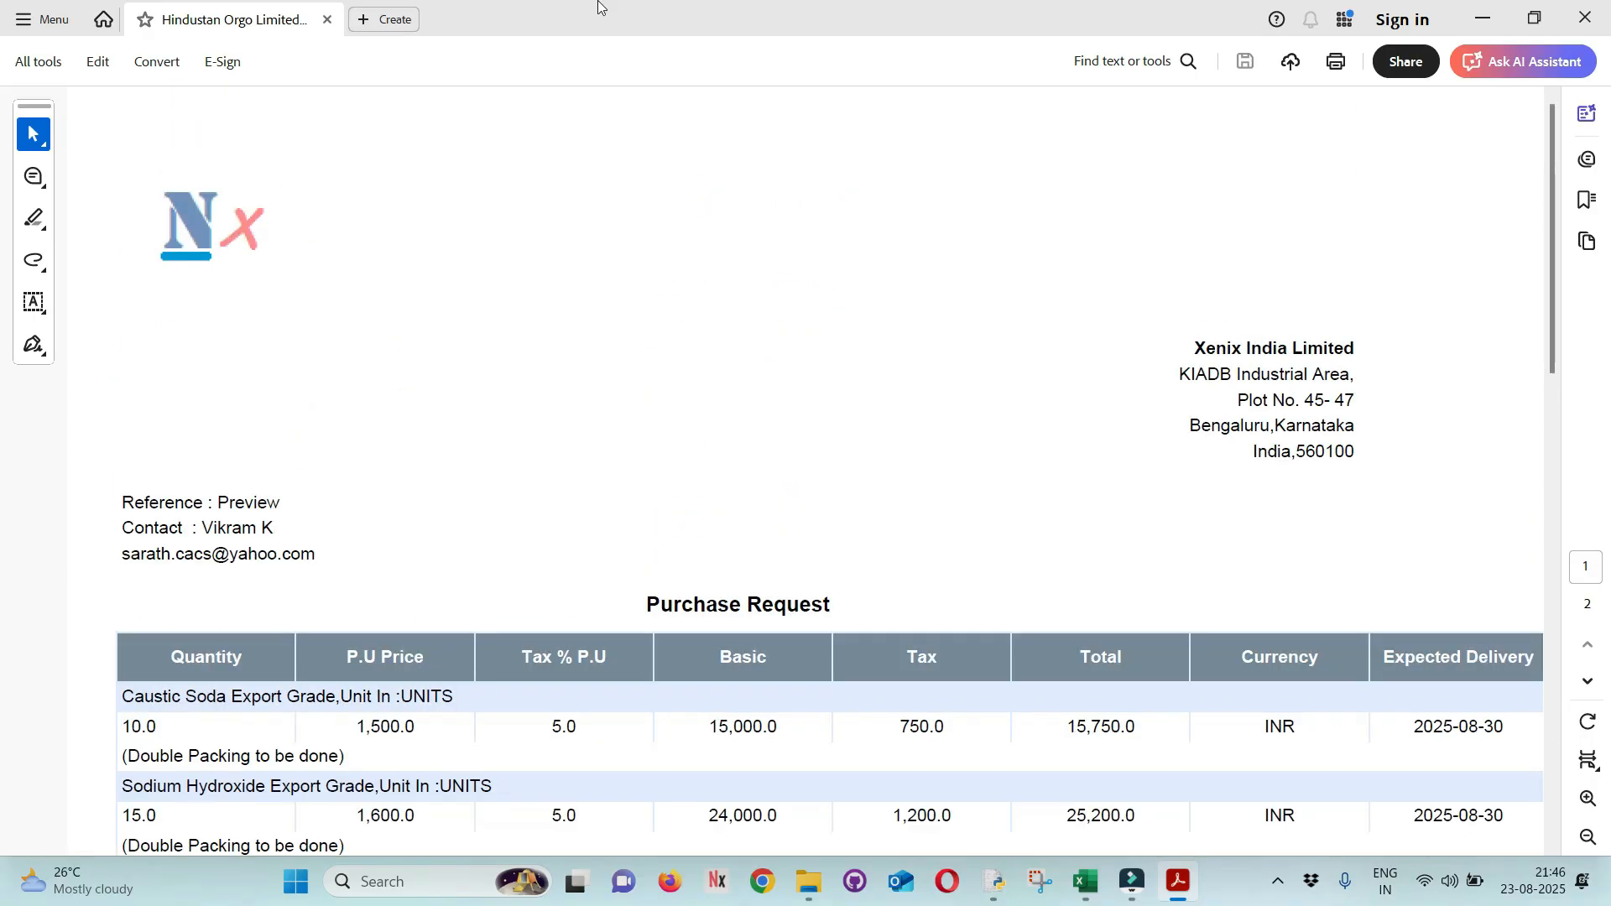
Close the preview PDF and raise the quotation request for the requisition.
click(1584, 17)
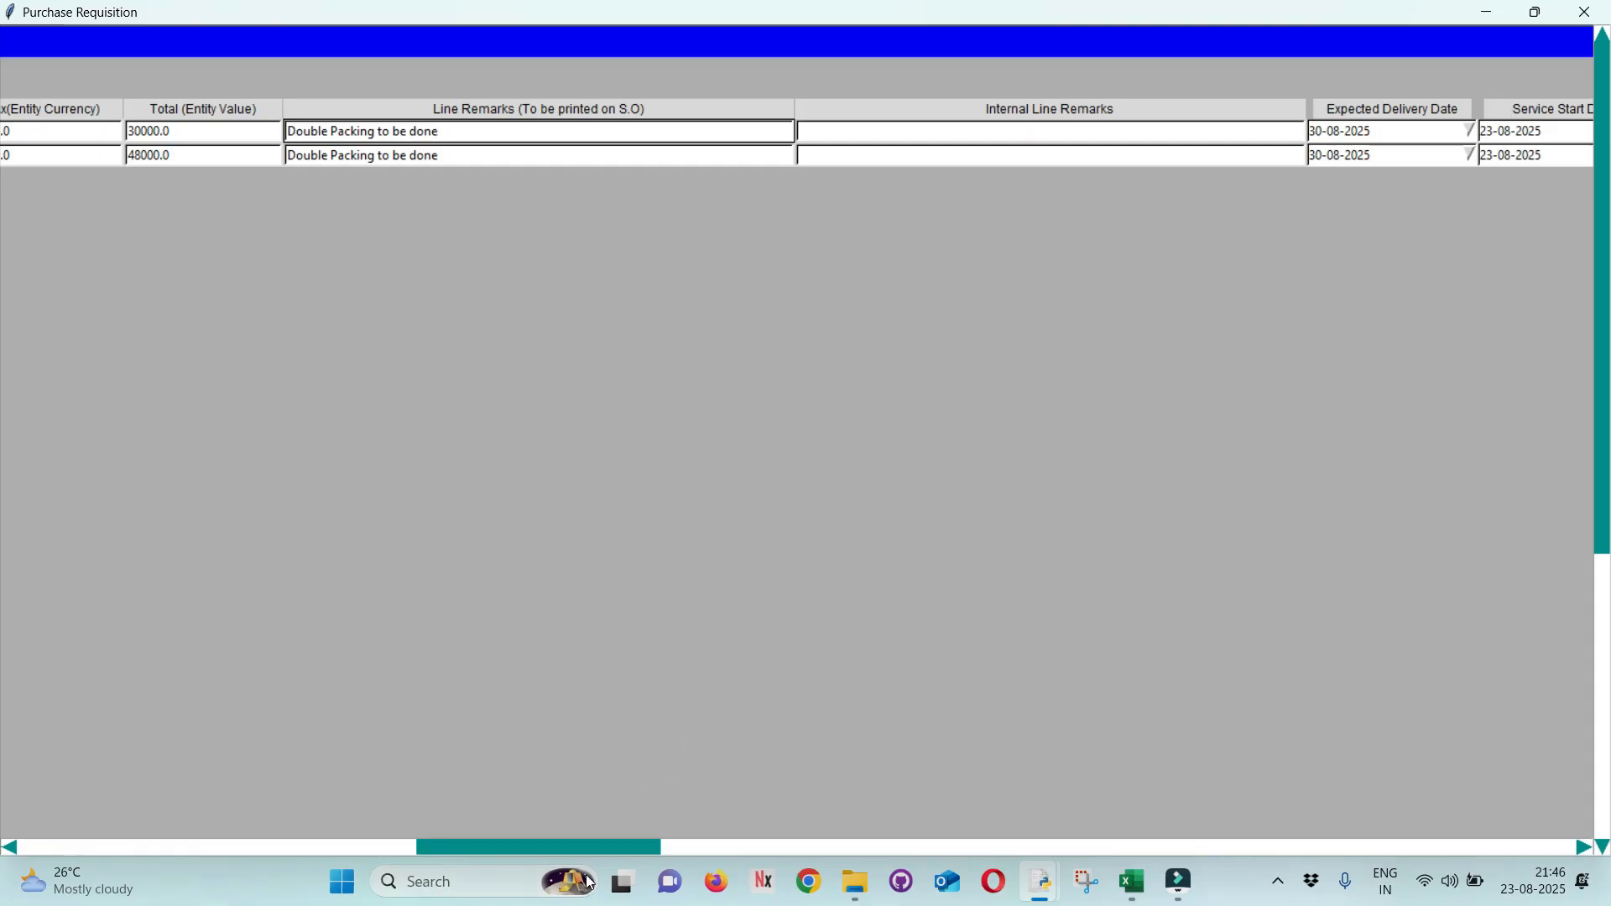
drag(592, 847, 189, 847)
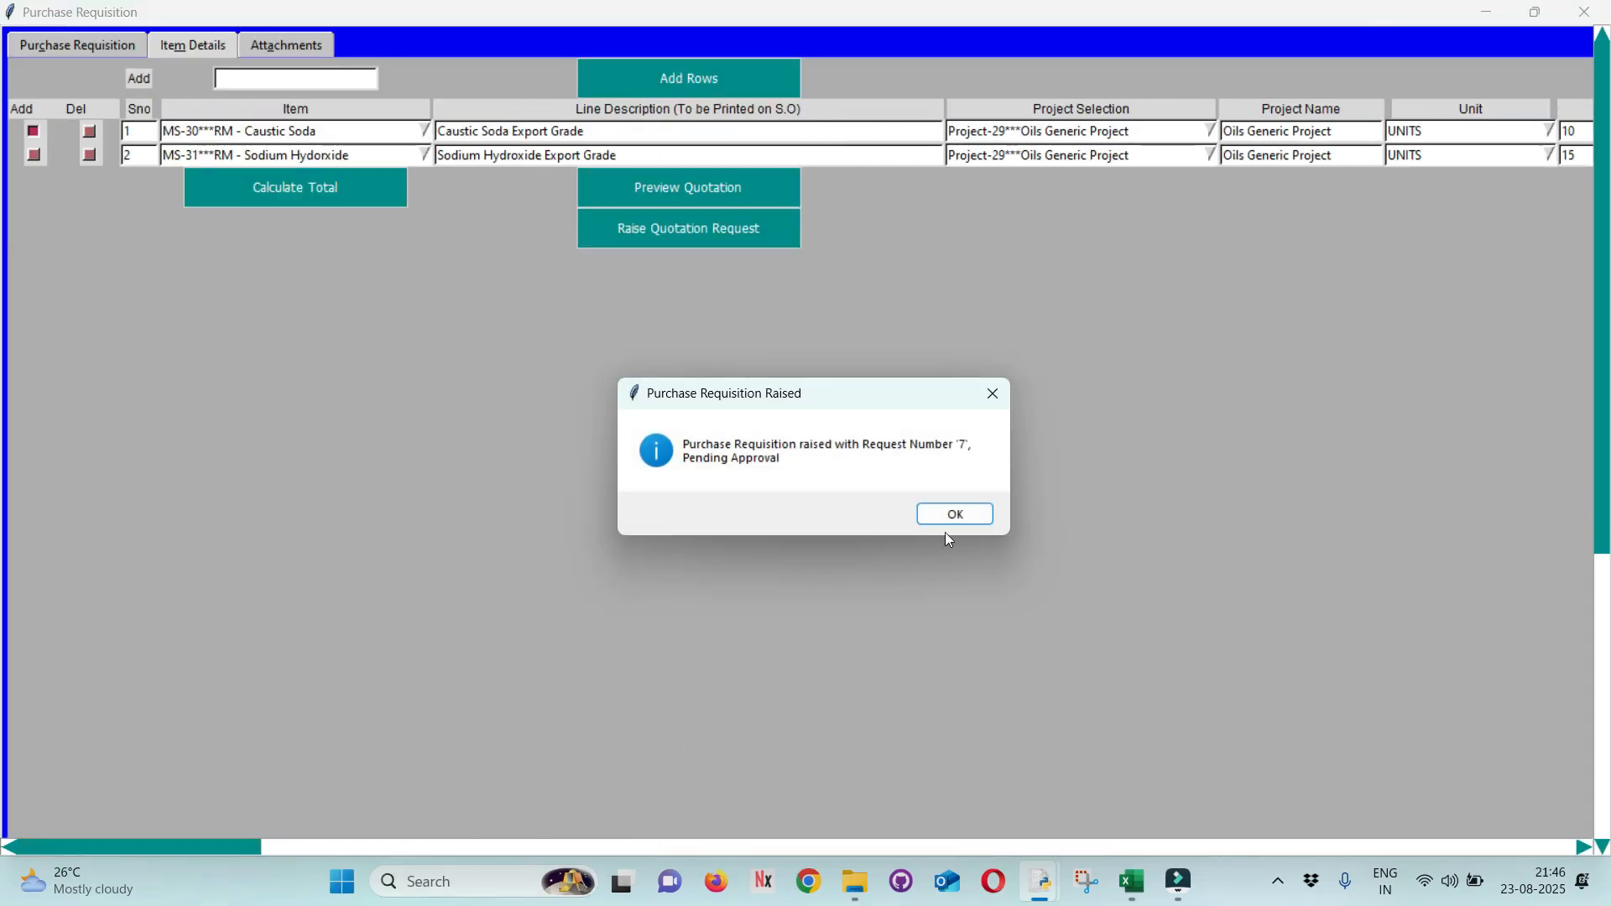
click(973, 518)
In My Purchase Requisition, look up PR status by PR Raised By with the employee's login ID and list the requisitions.
key(alt+Tab)
key(alt+Tab)
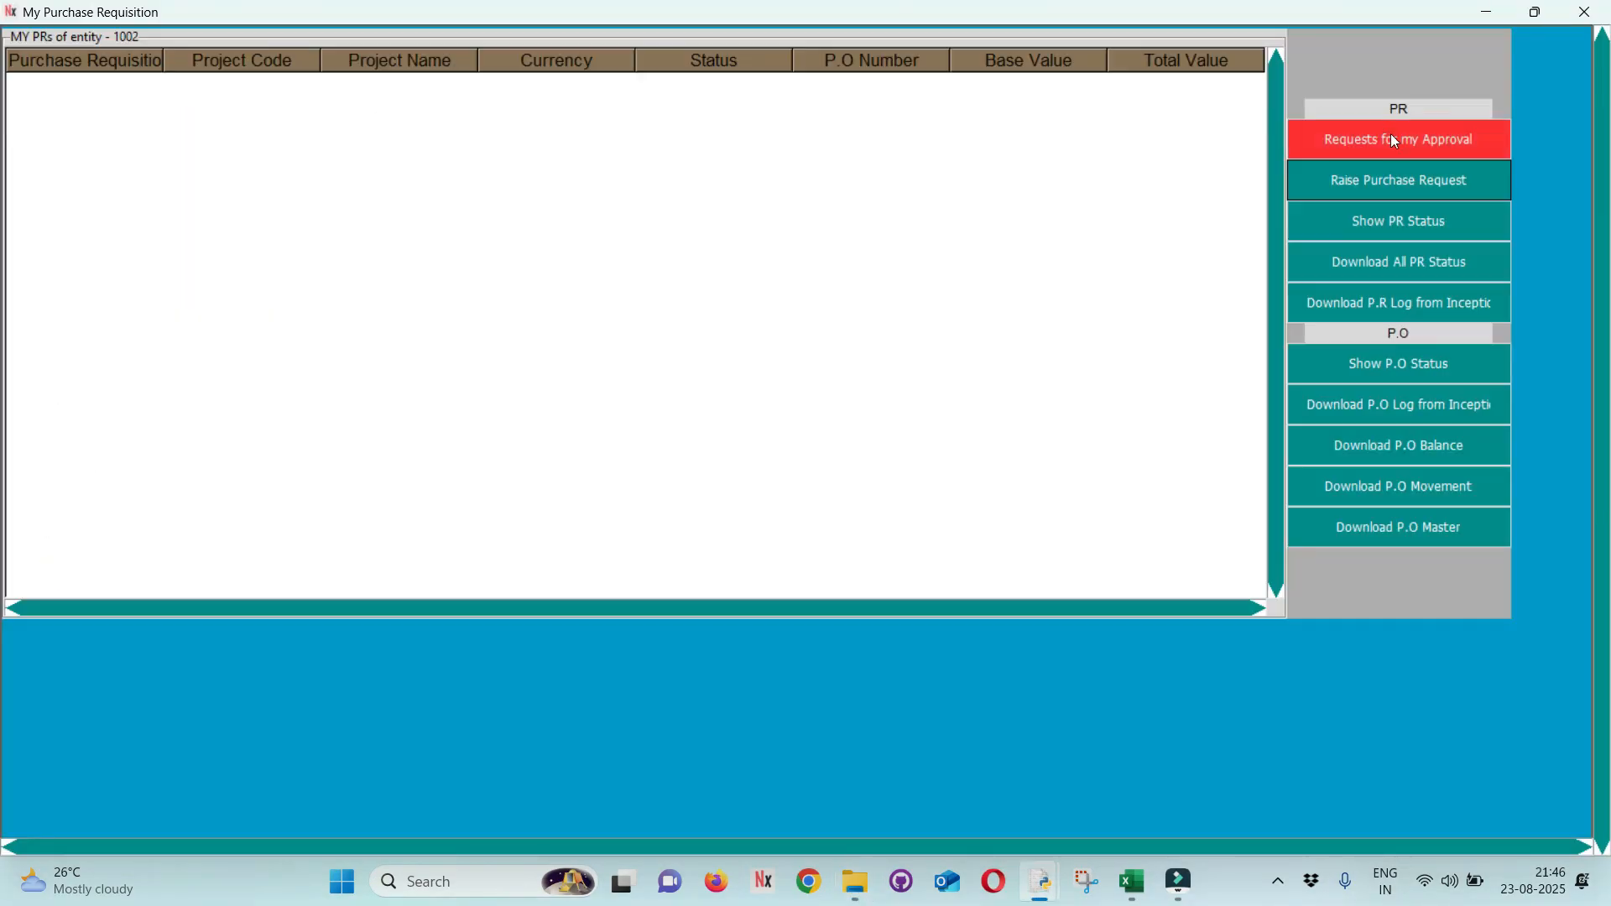
click(1376, 219)
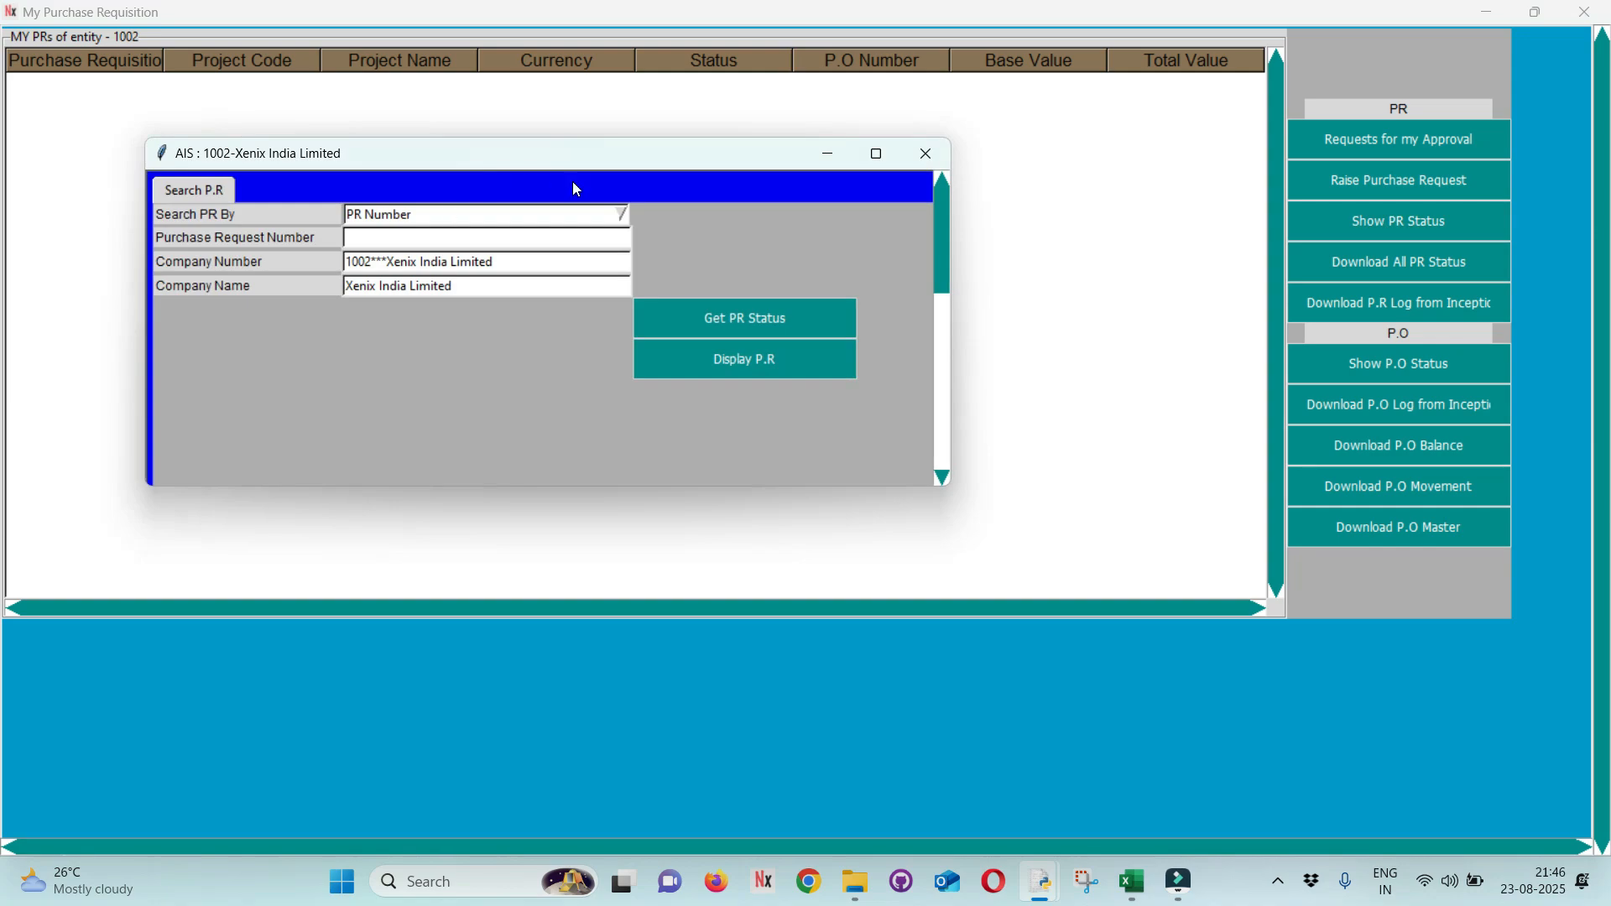
click(623, 217)
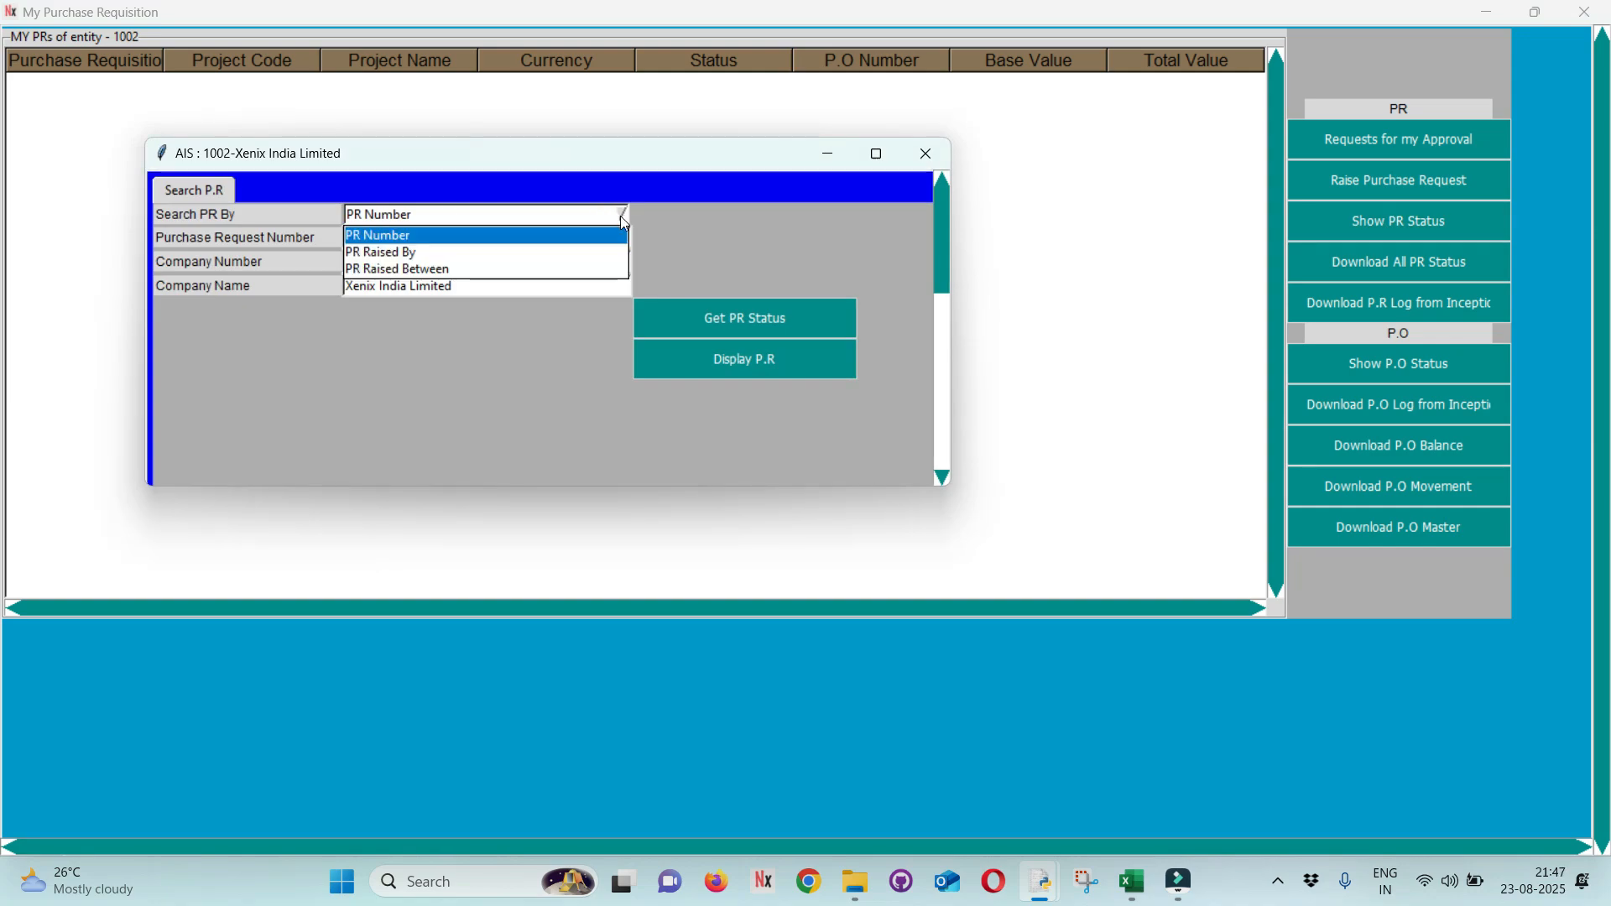
click(399, 253)
text(vikram)
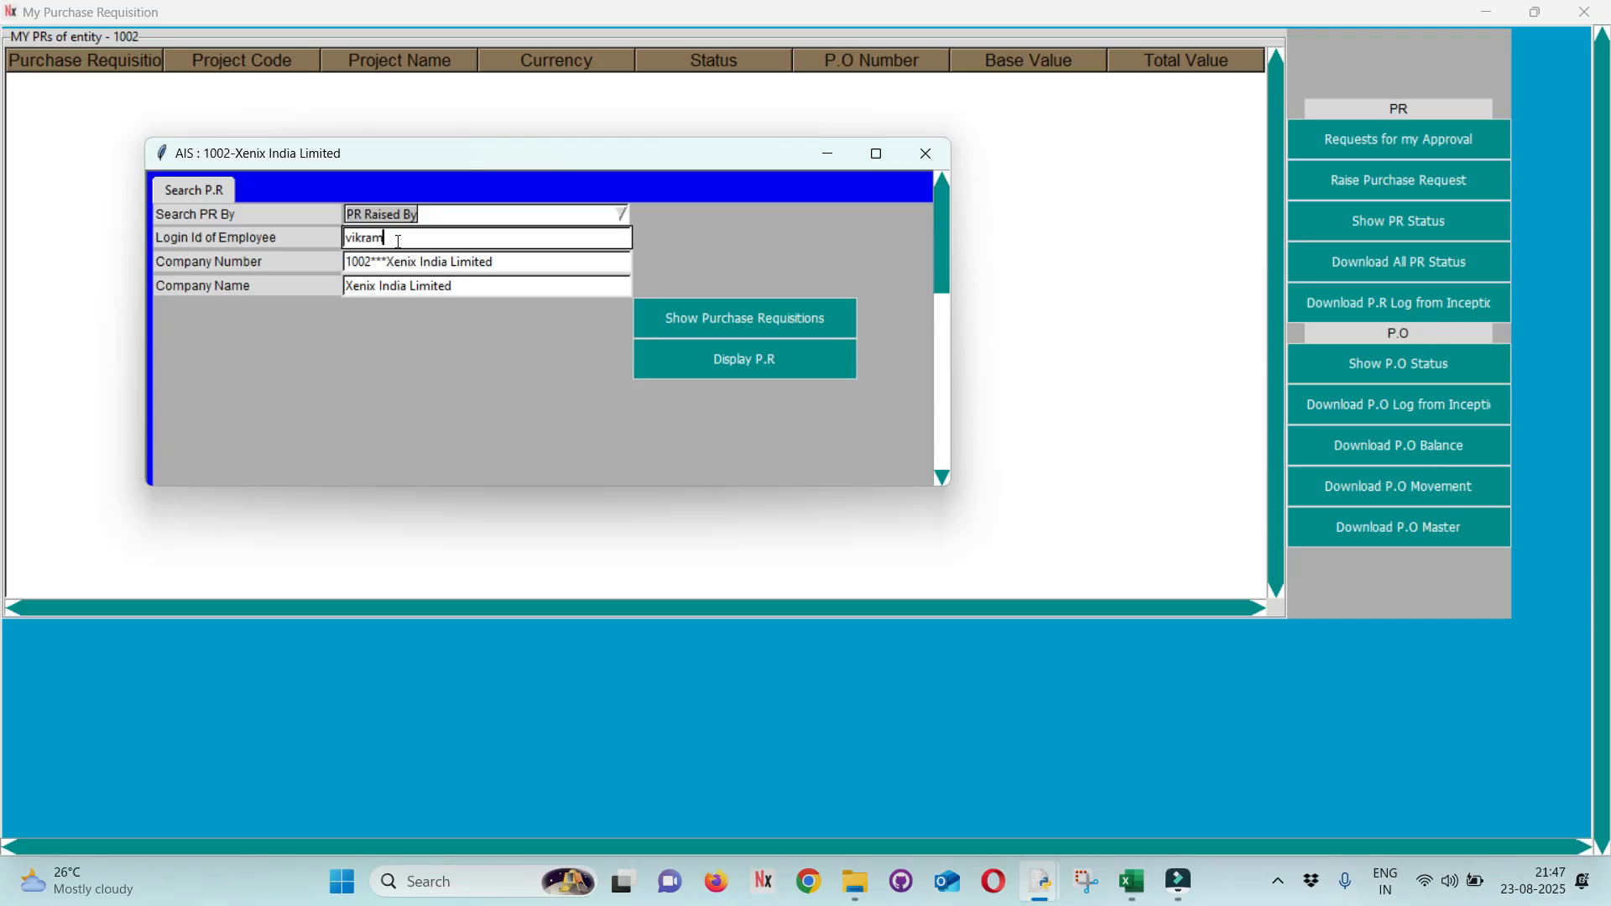
click(718, 319)
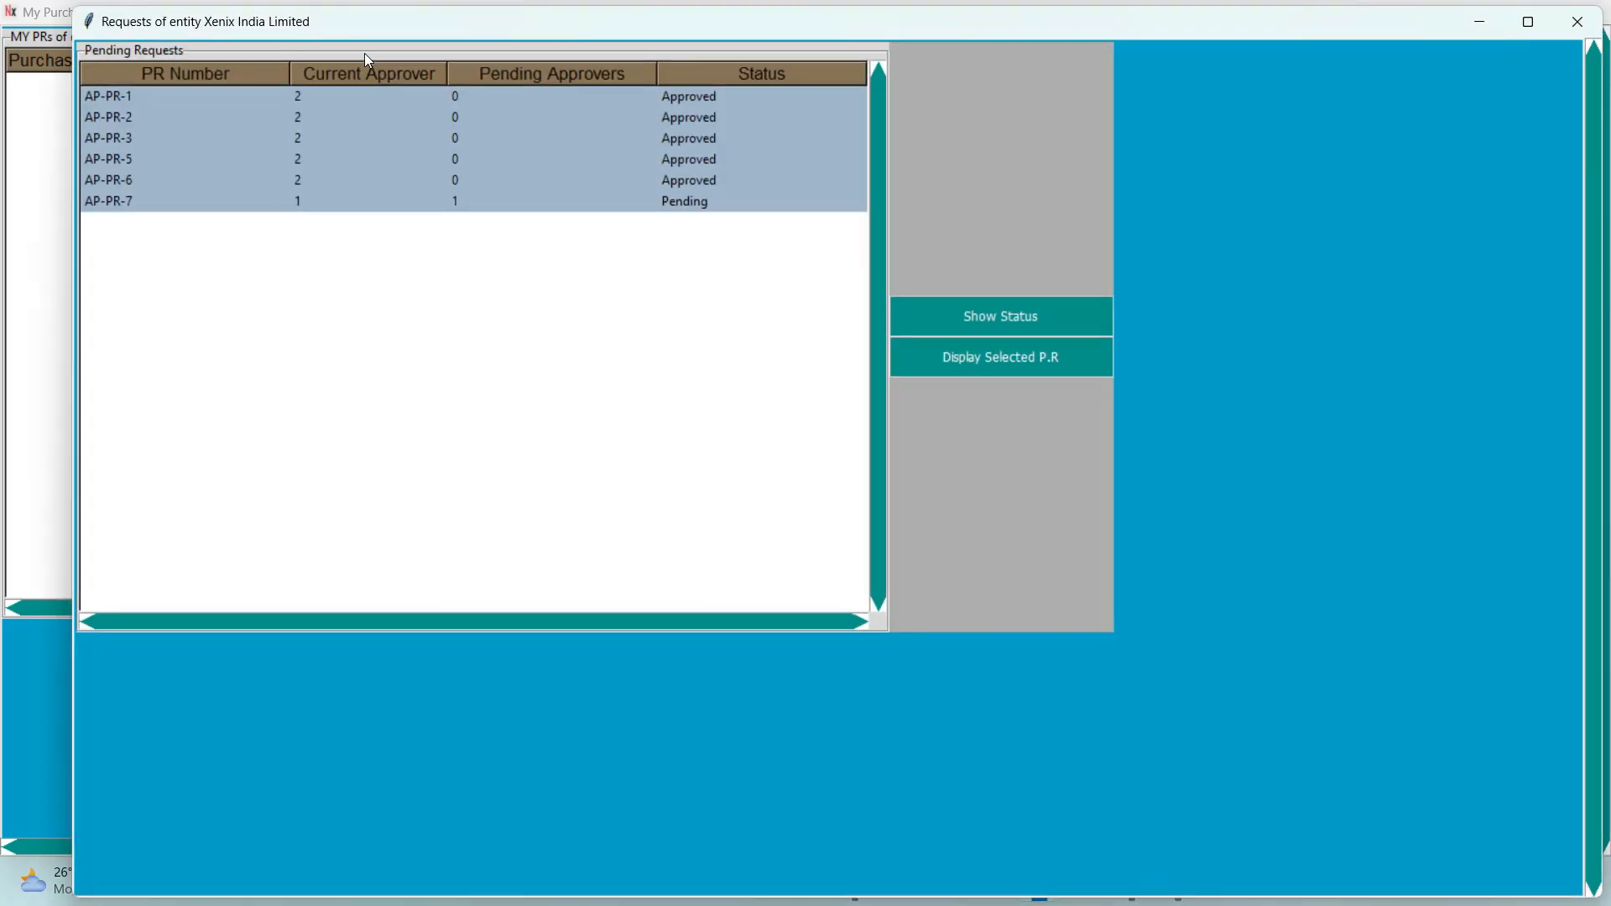
Show the approval status of the pending requisition, check its approver levels, and close the status window.
click(679, 207)
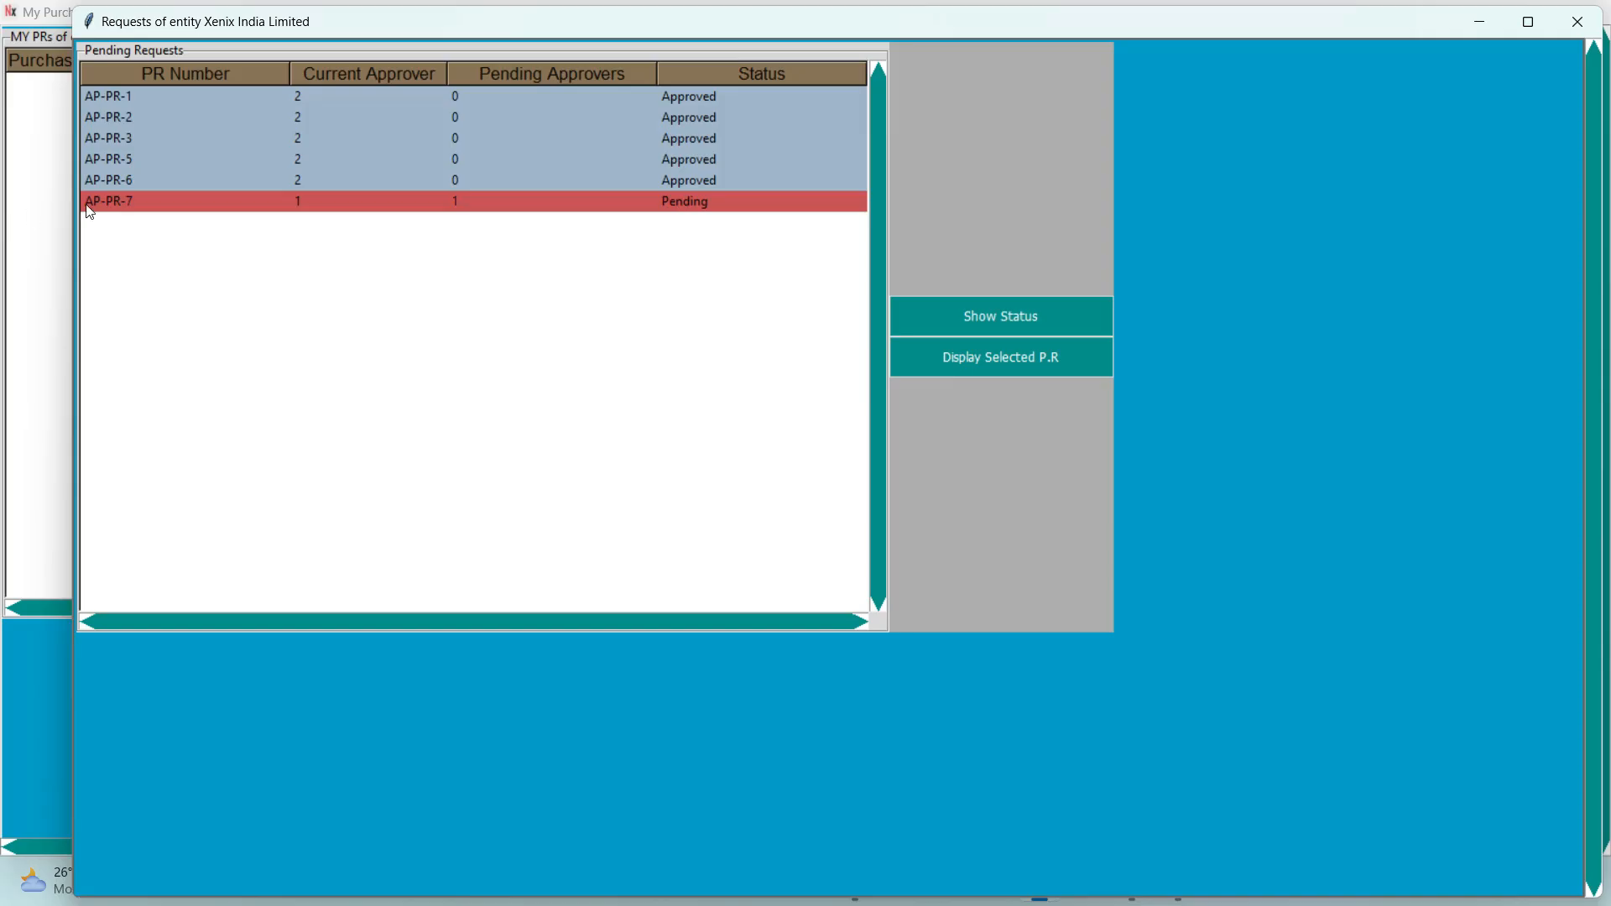
click(976, 332)
click(971, 324)
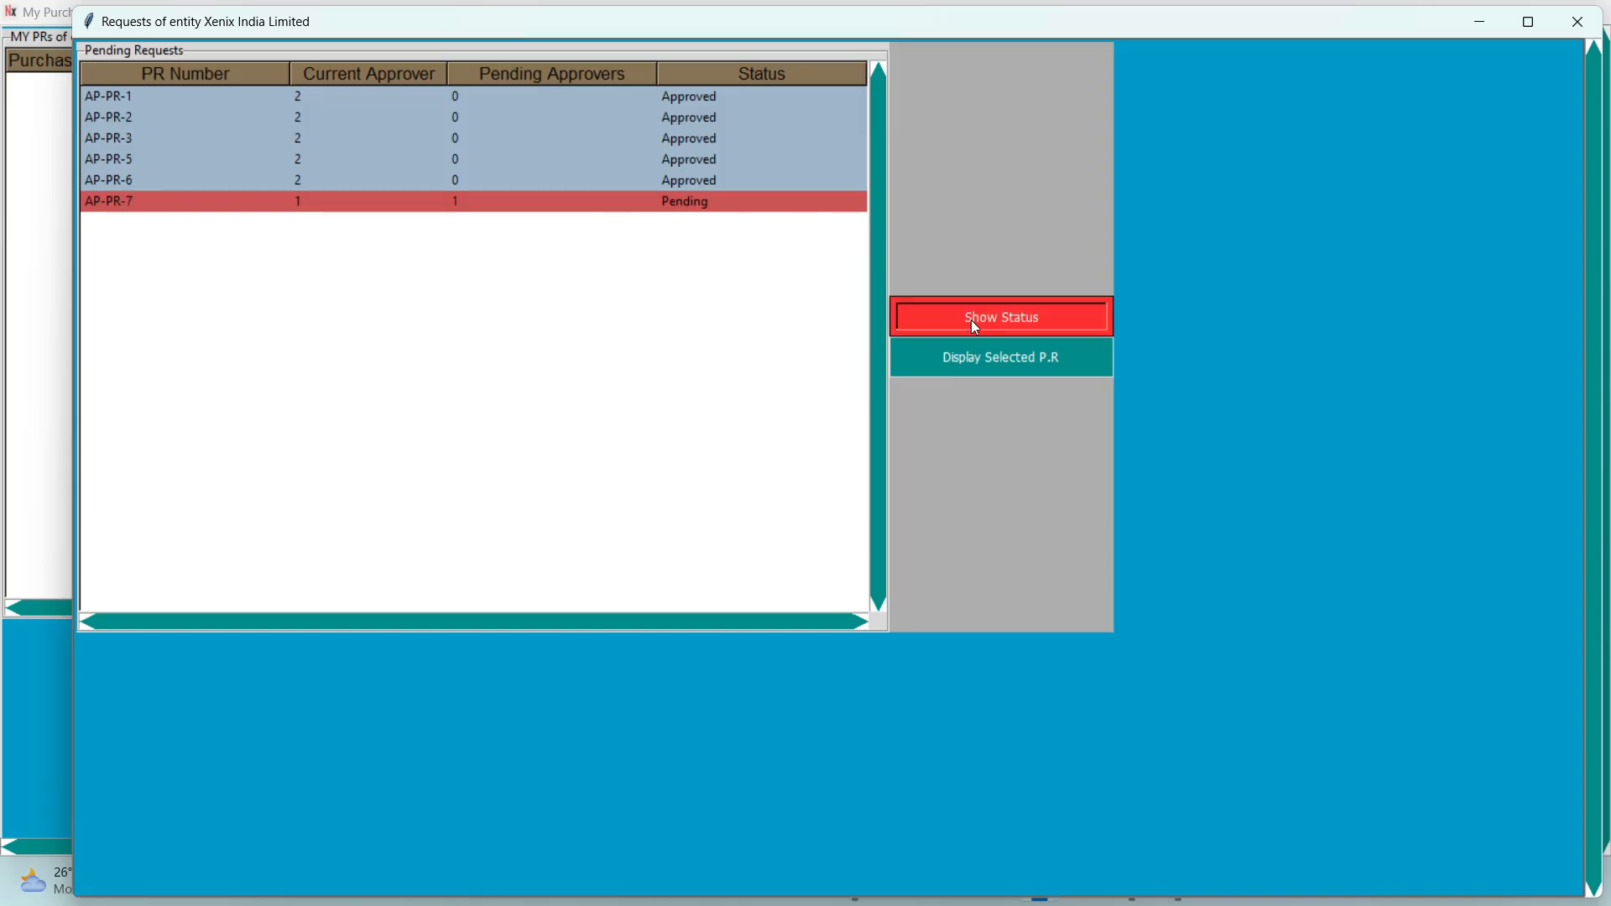
click(495, 126)
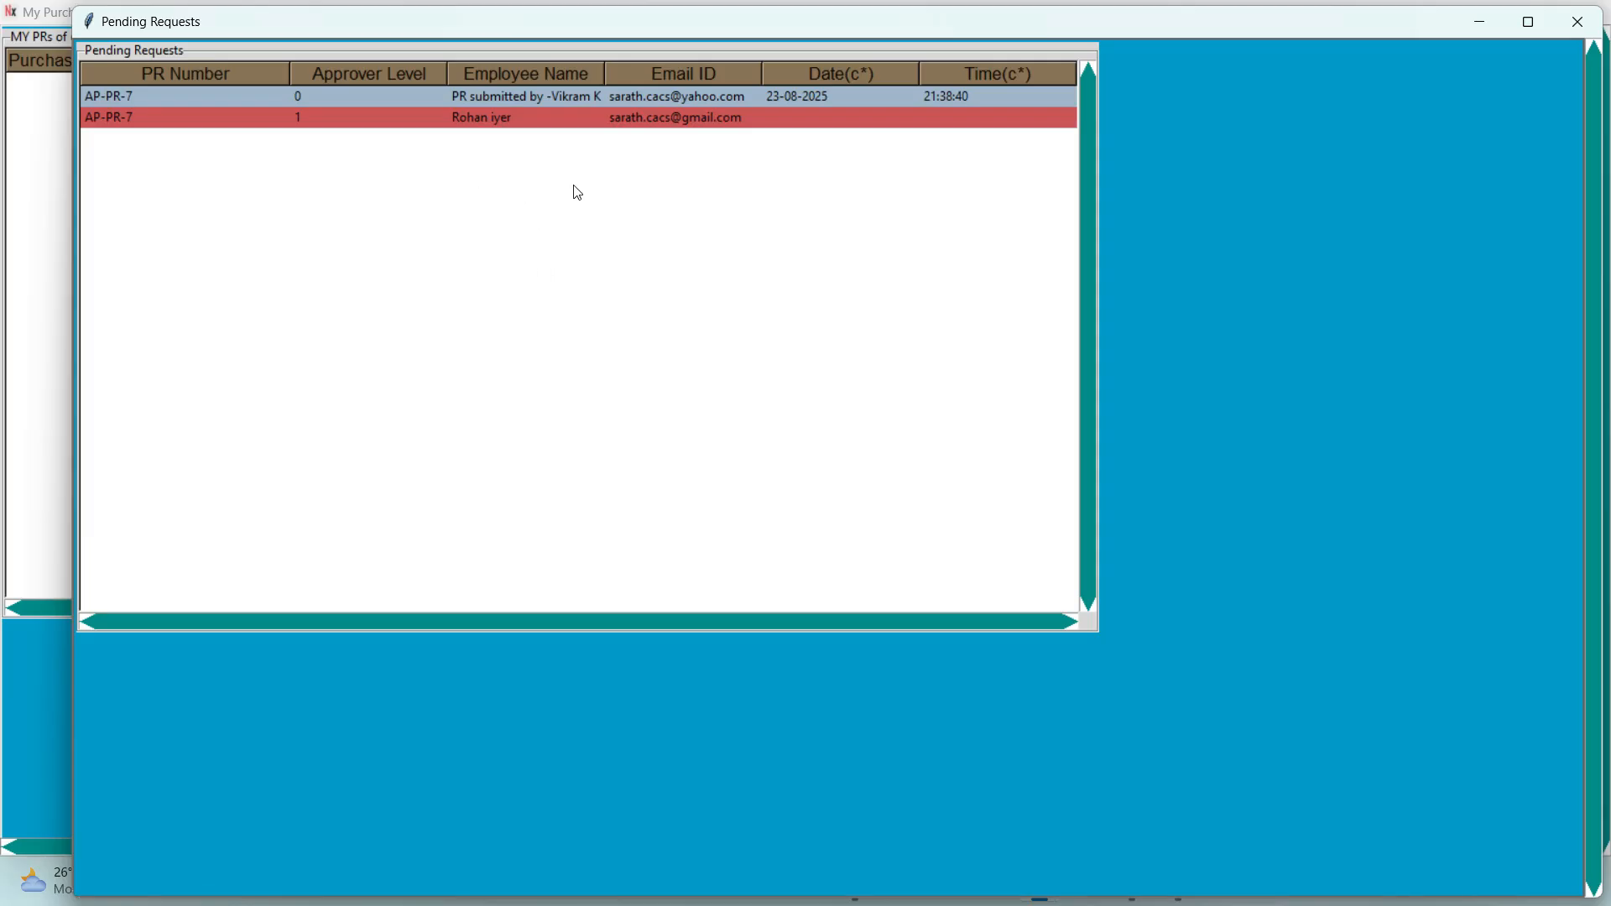
key(alt+F4)
Display the selected pending requisition in a maximized window, review its item details, and return to the PR search.
click(980, 369)
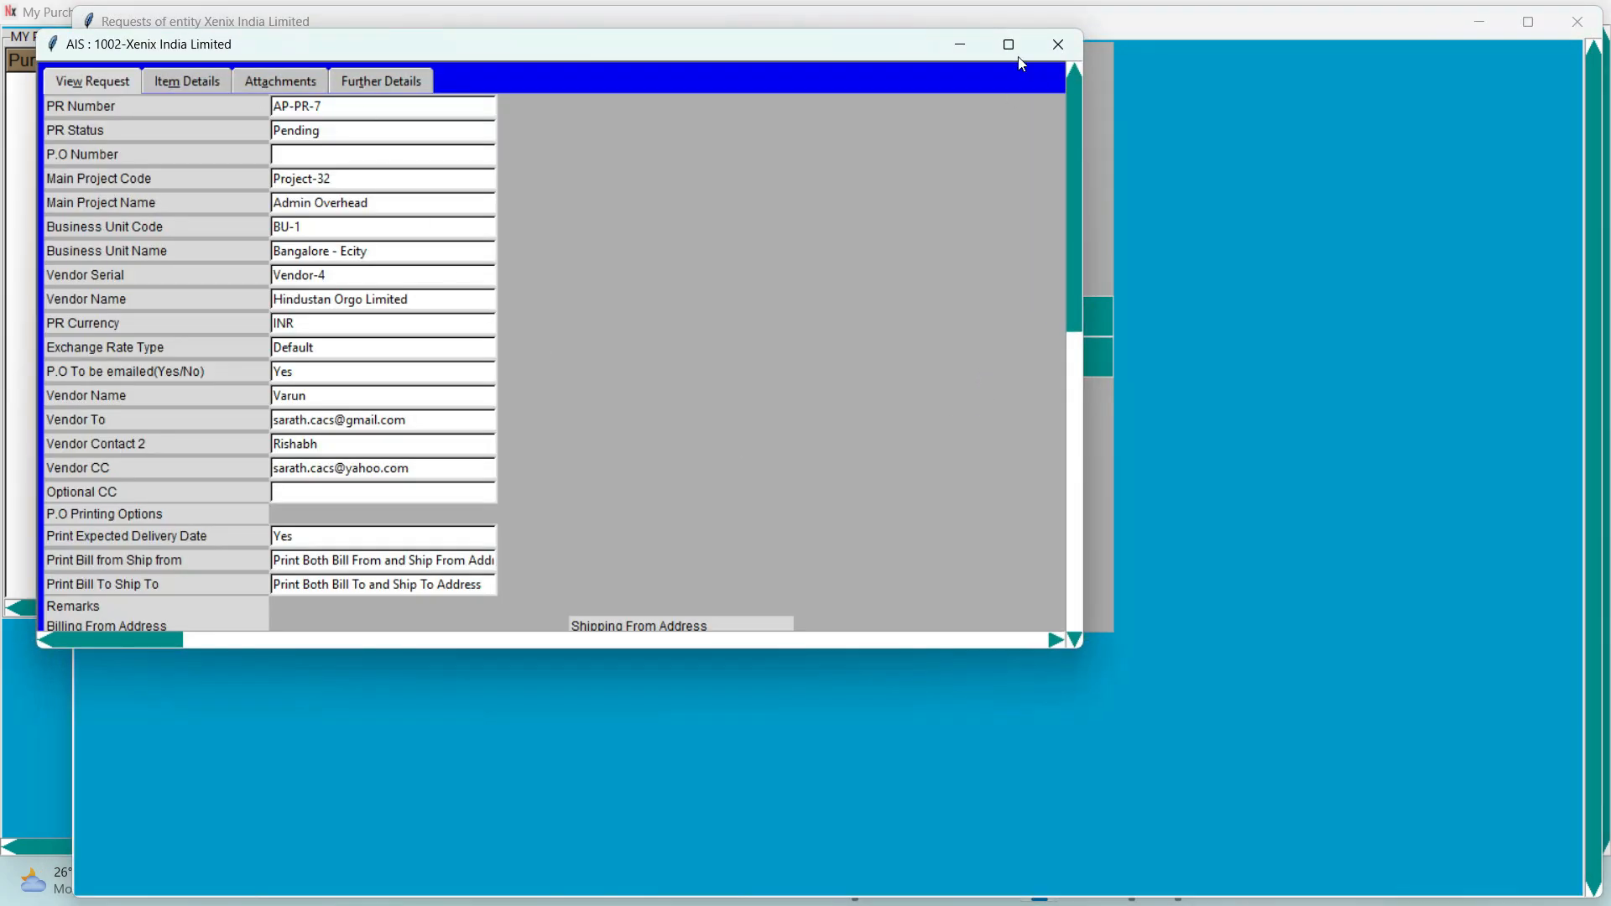
click(1009, 43)
click(141, 41)
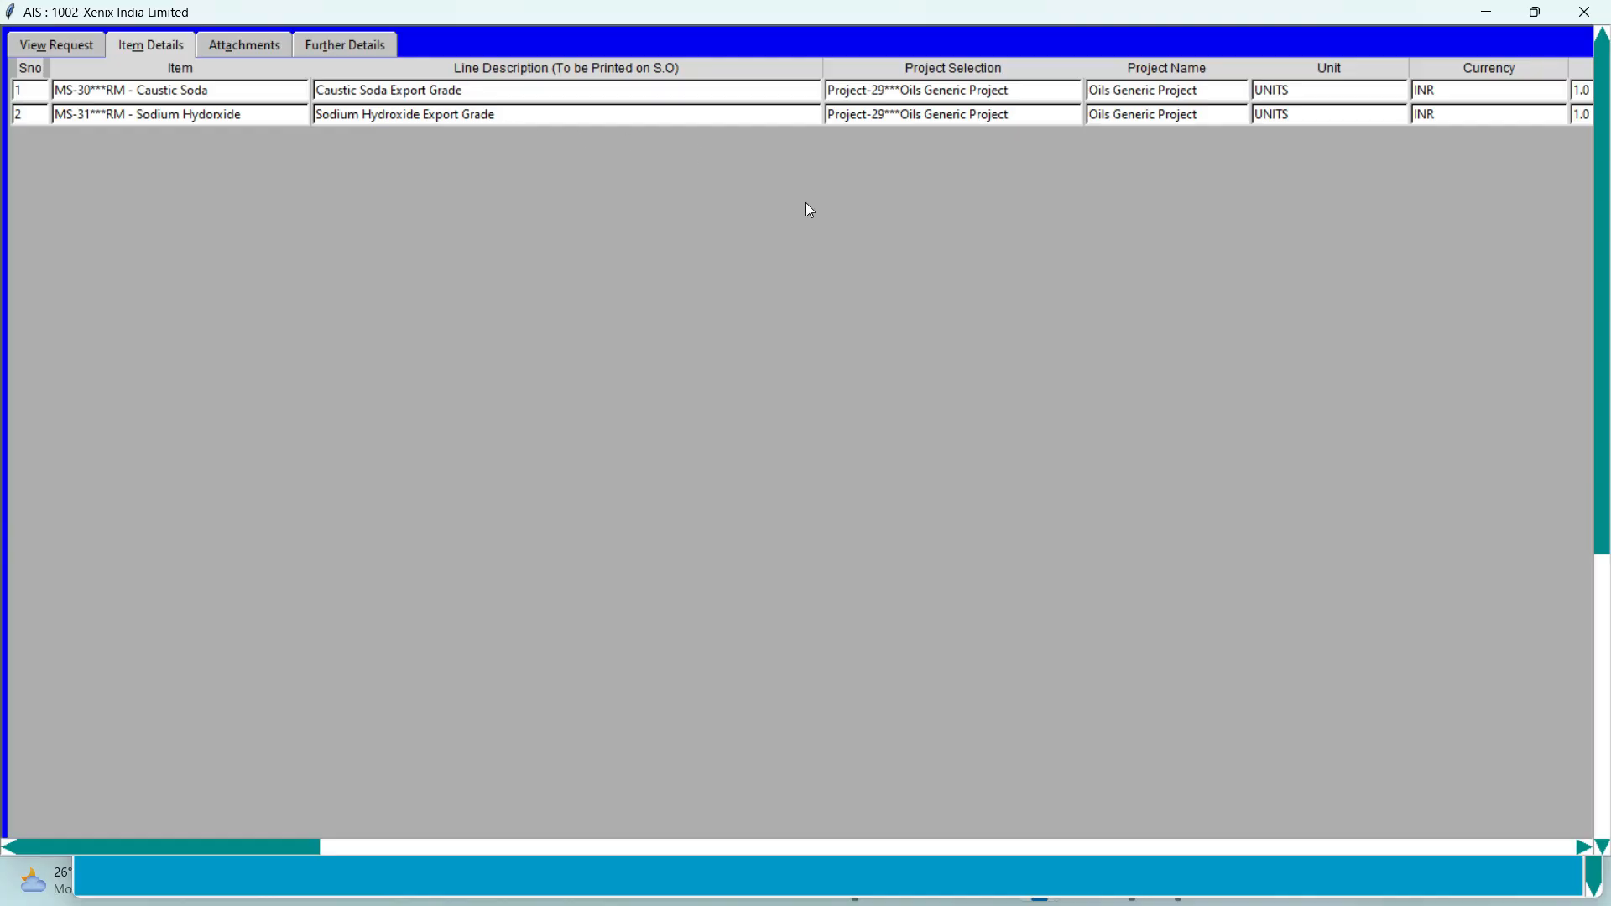
drag(192, 841, 72, 859)
key(Escape)
key(Escape)
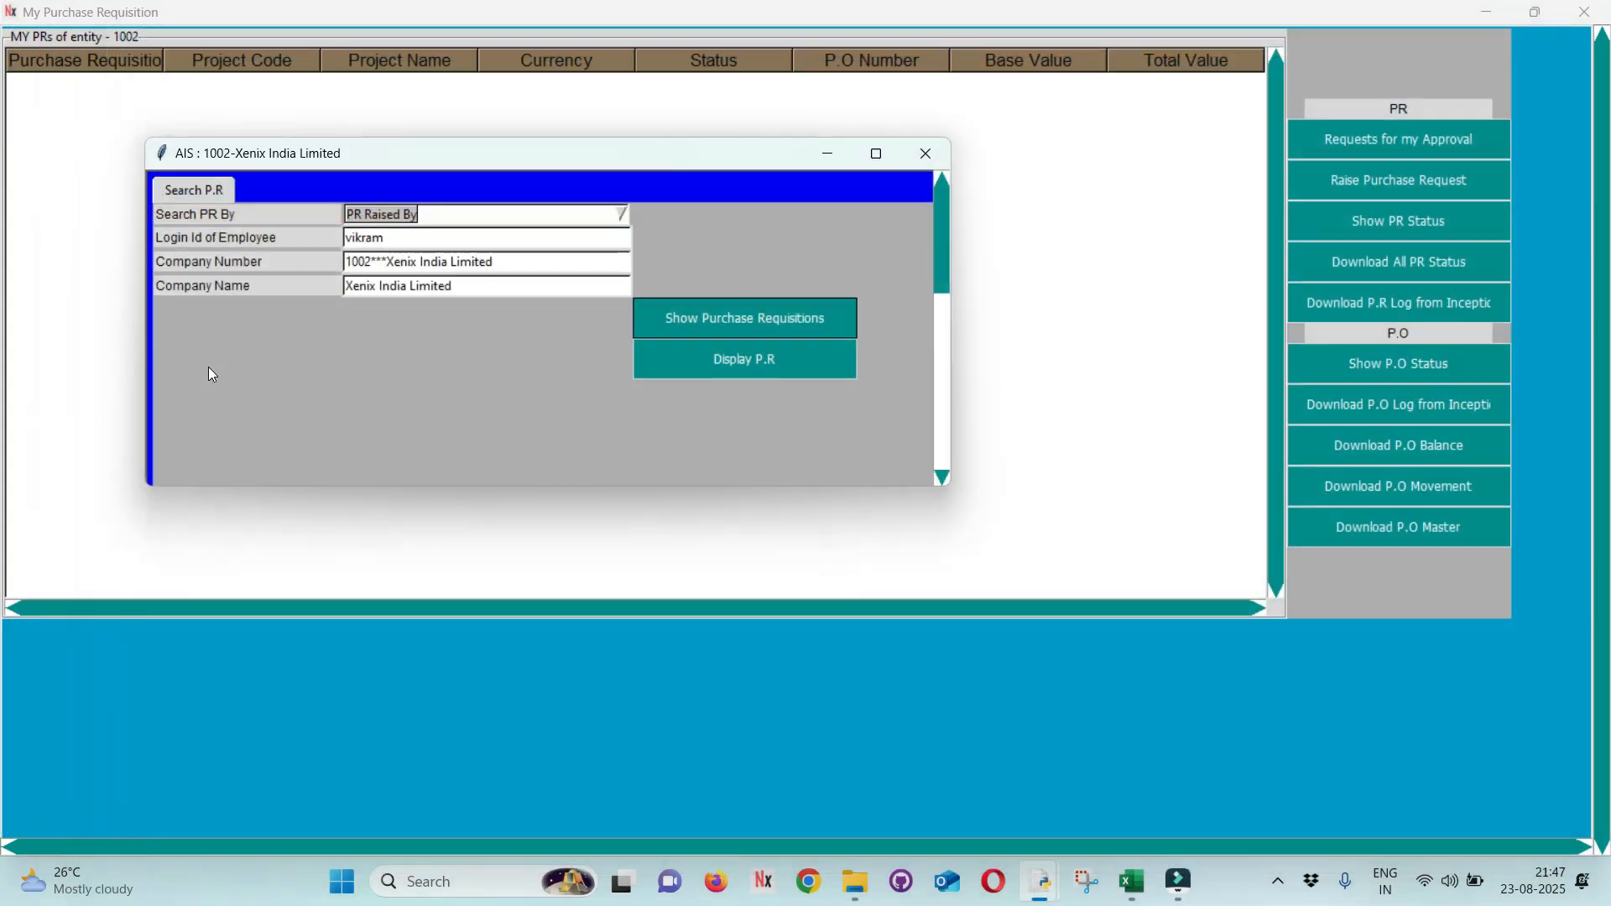
List the requisitions for PR Raised Between with start and end date 23-08-2025, and close the results and search window.
click(625, 214)
click(416, 272)
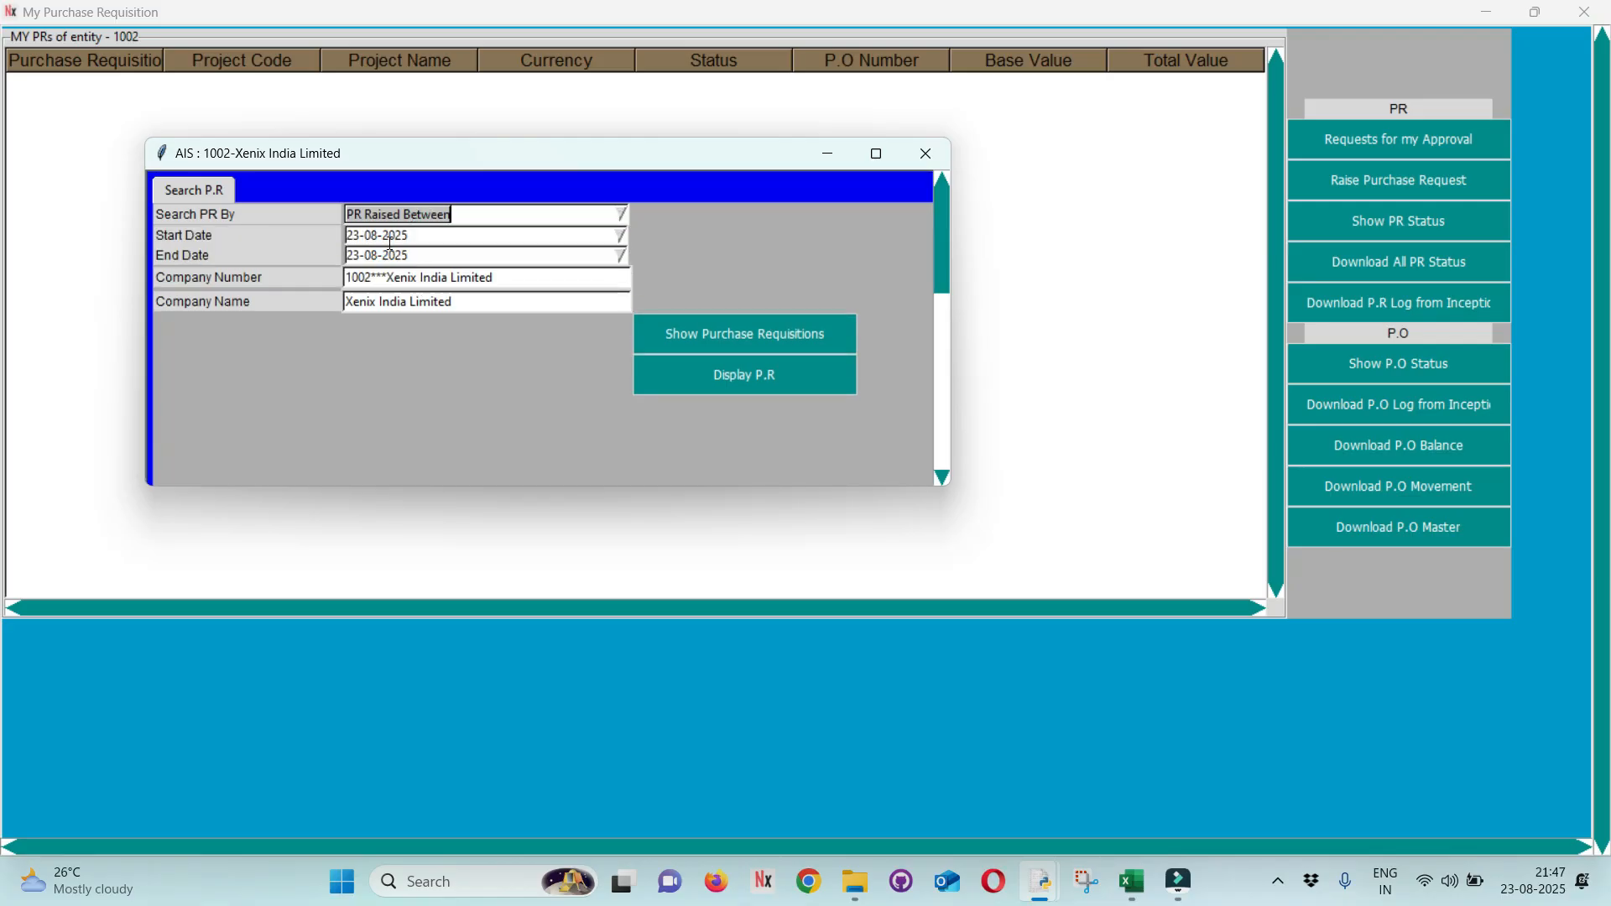
click(703, 342)
click(914, 318)
key(Escape)
key(Escape)
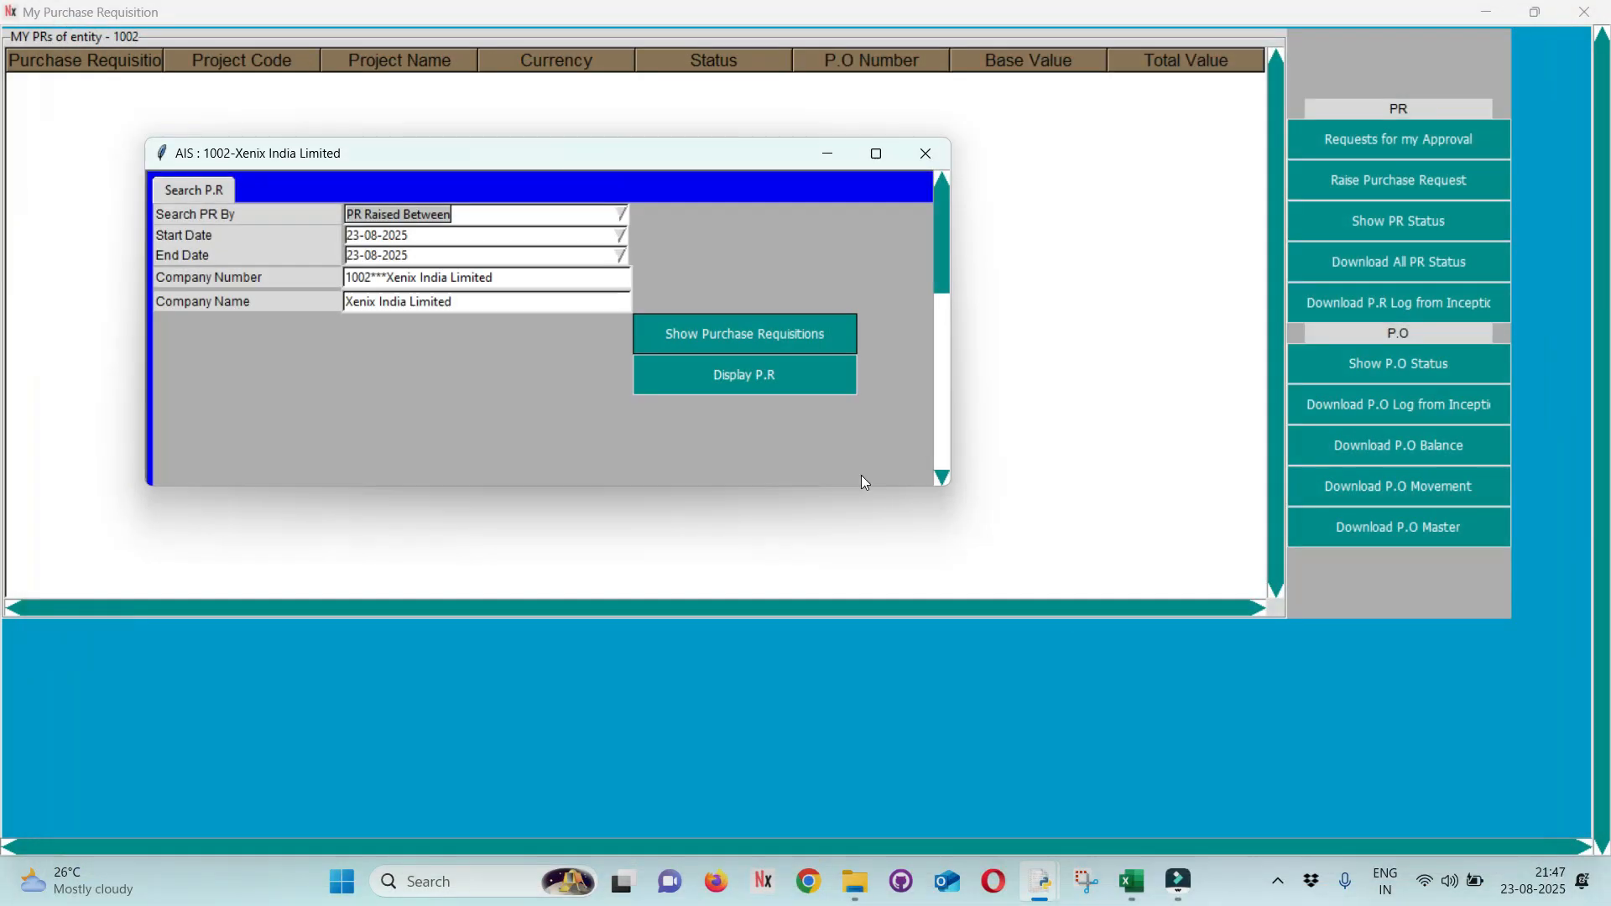
key(Escape)
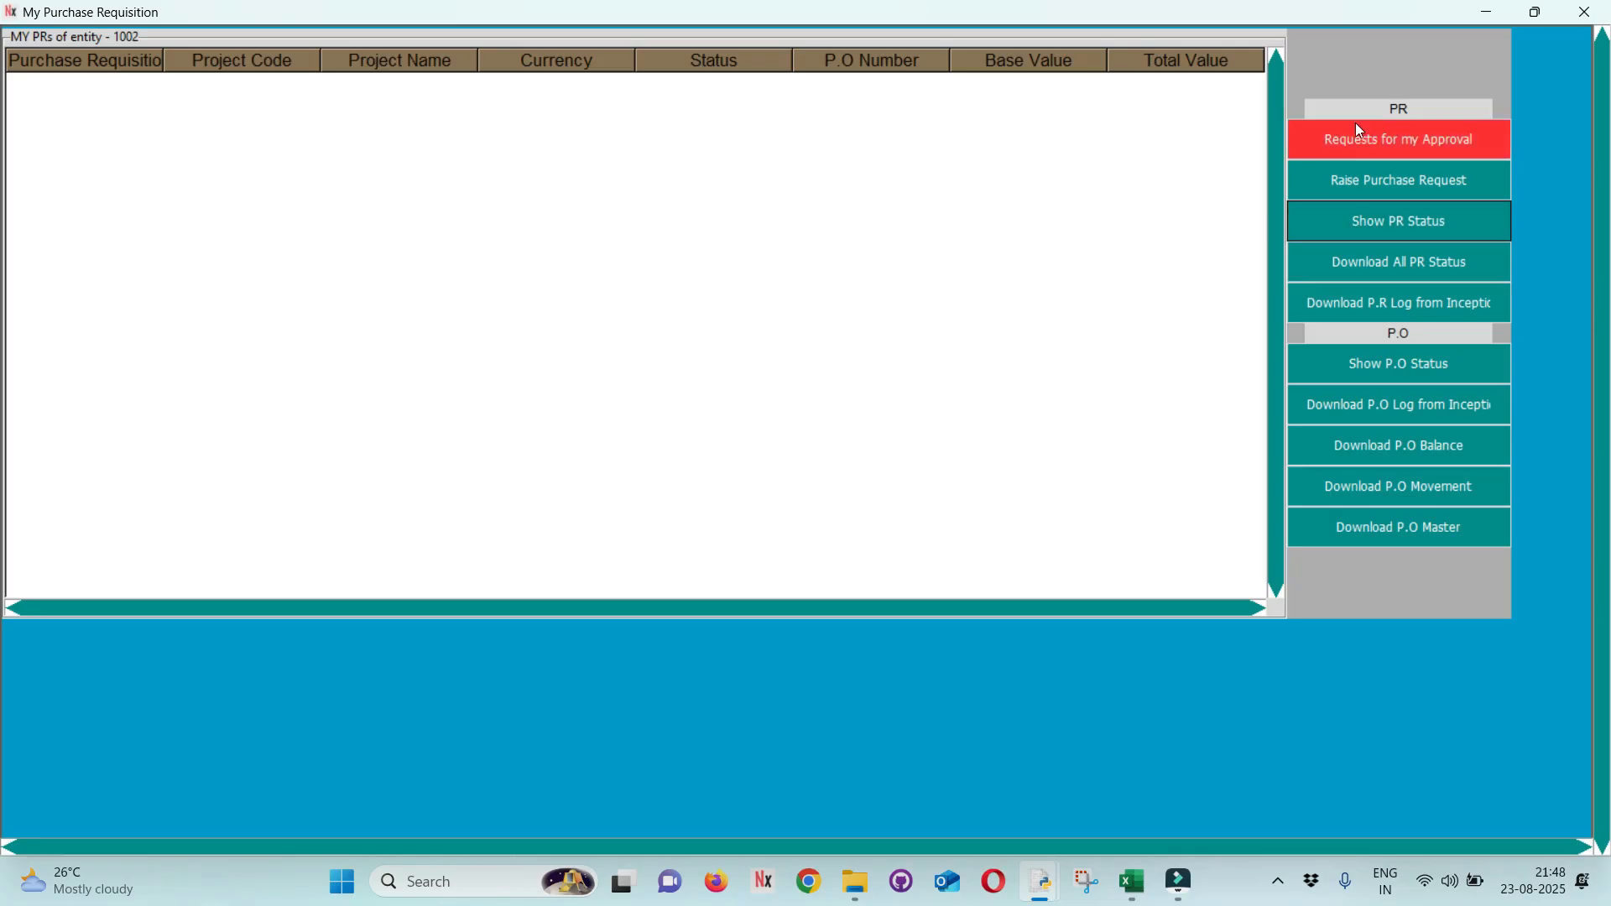
Close the purchase requisition window and log the requester off from Xenix India Limited.
click(1591, 9)
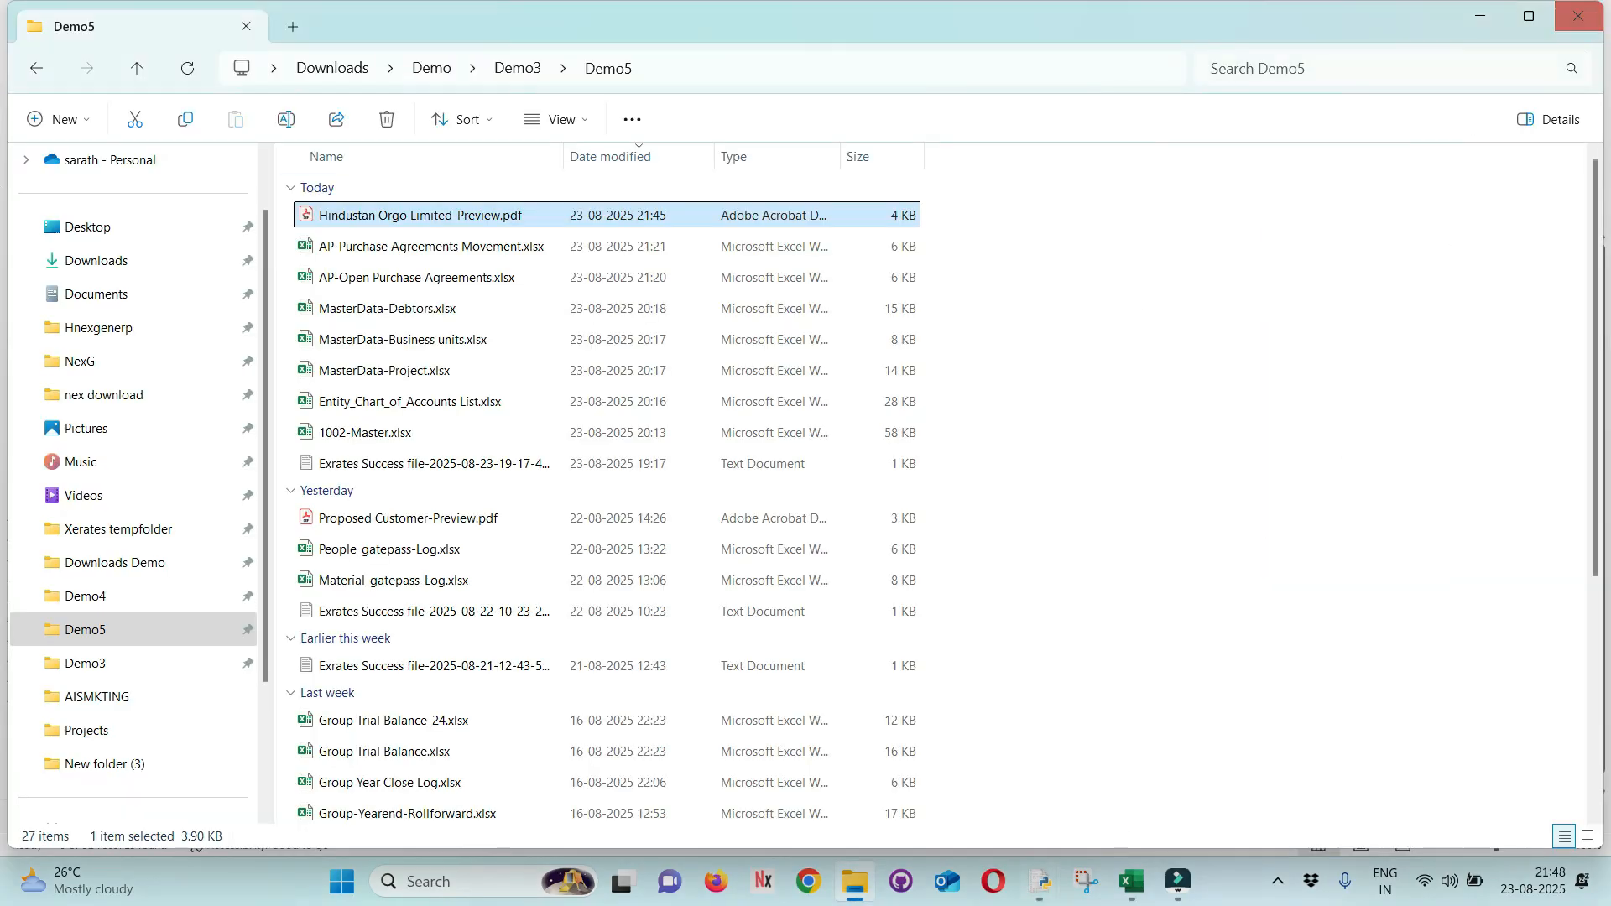
mouse_move(1045, 891)
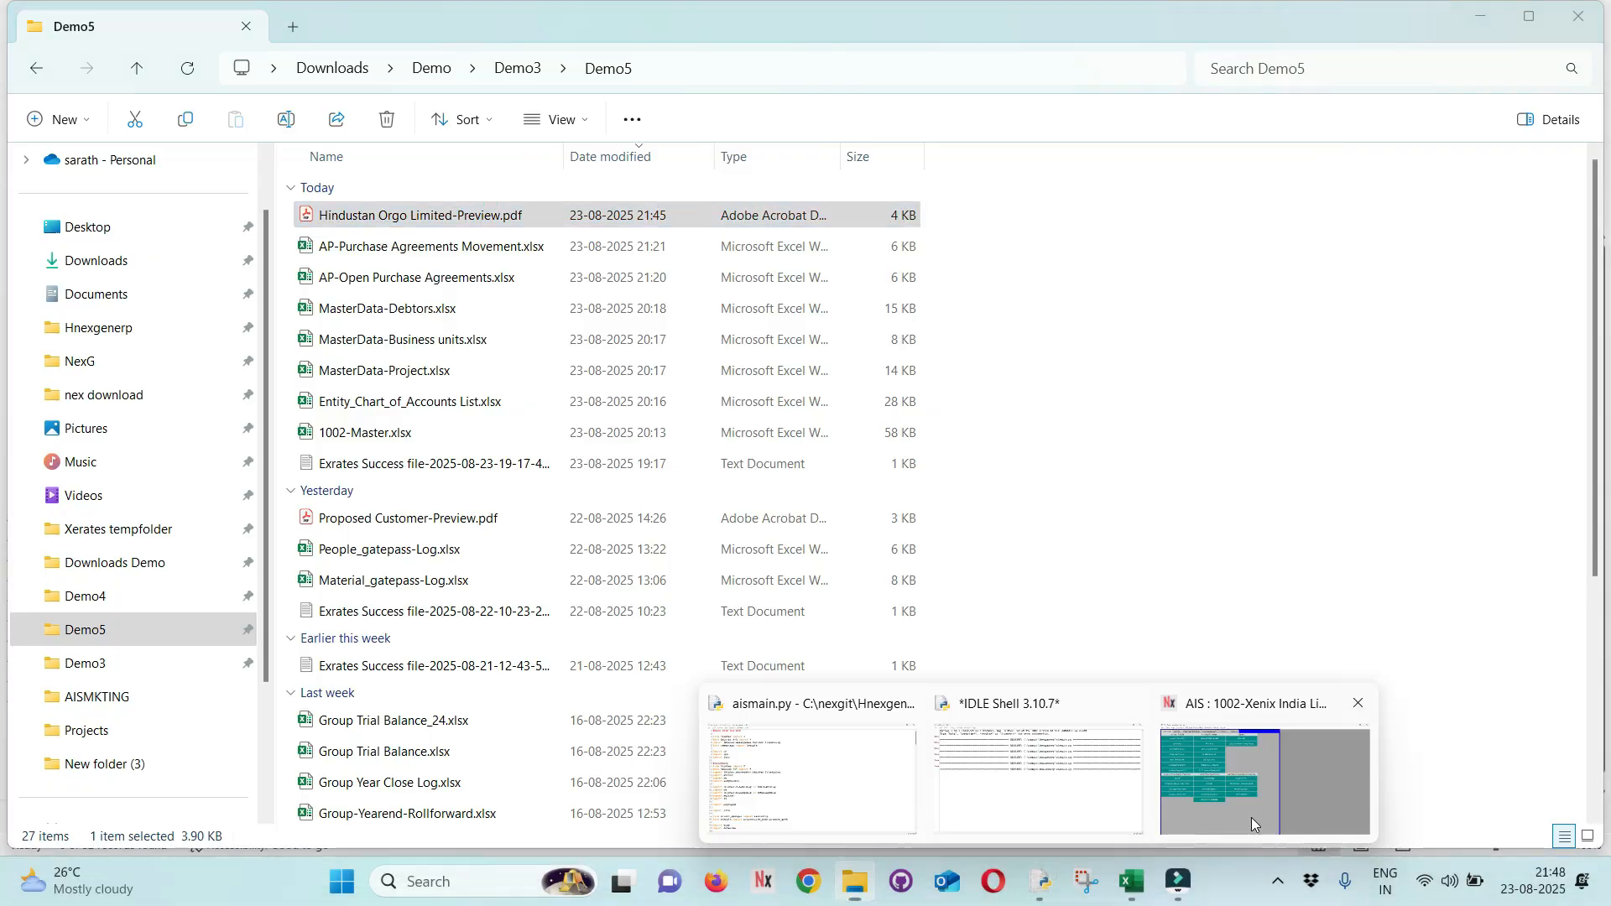
click(1251, 817)
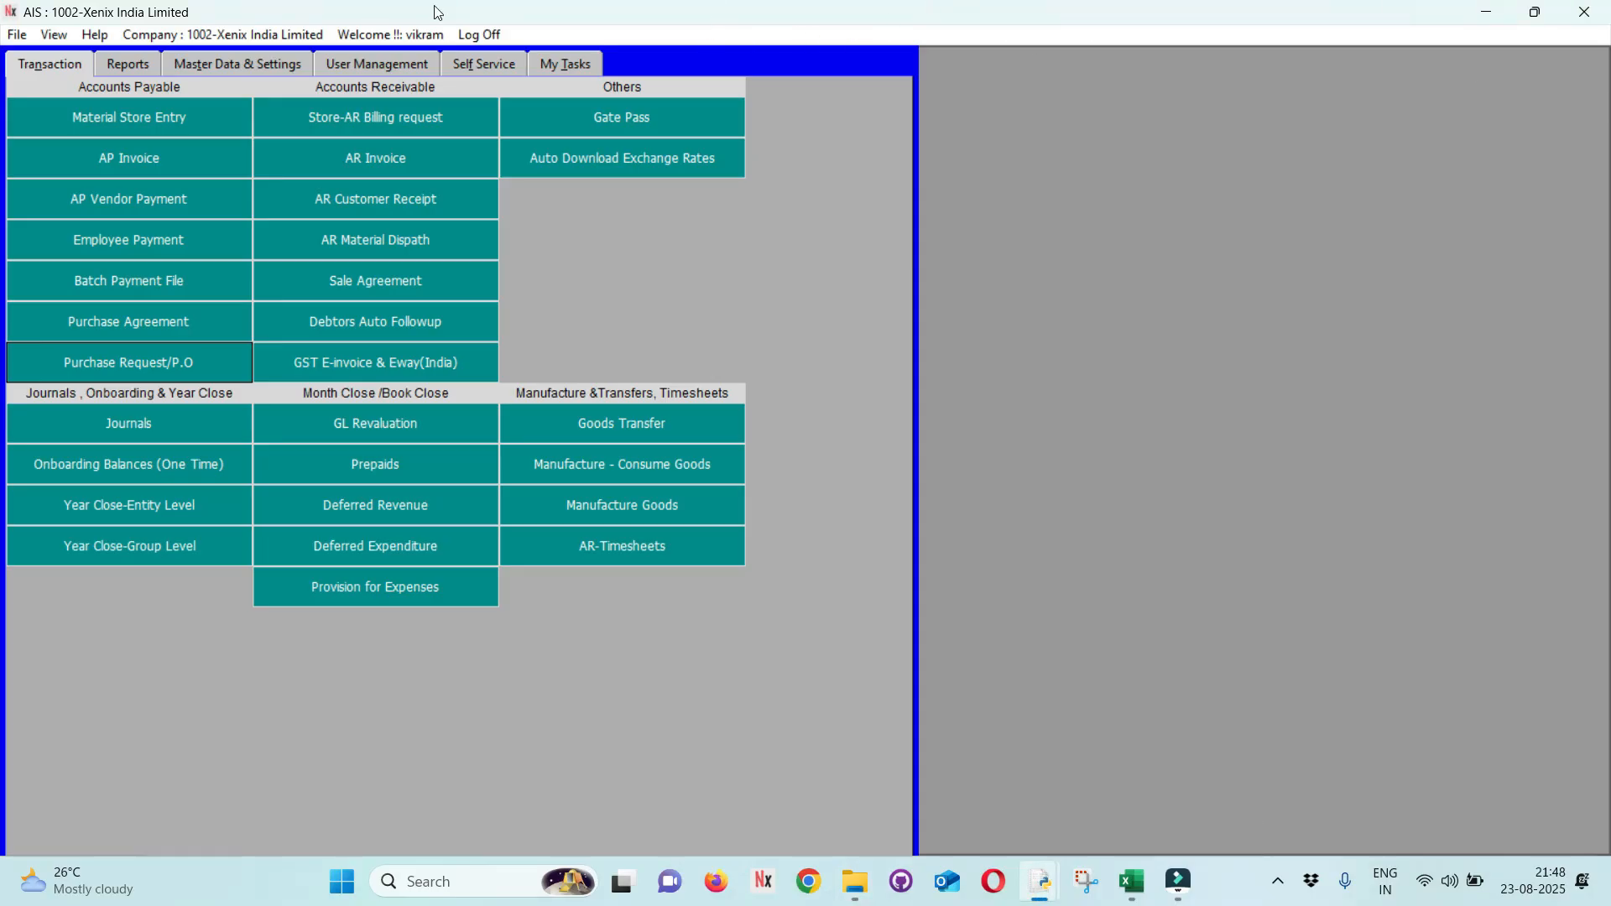
click(481, 38)
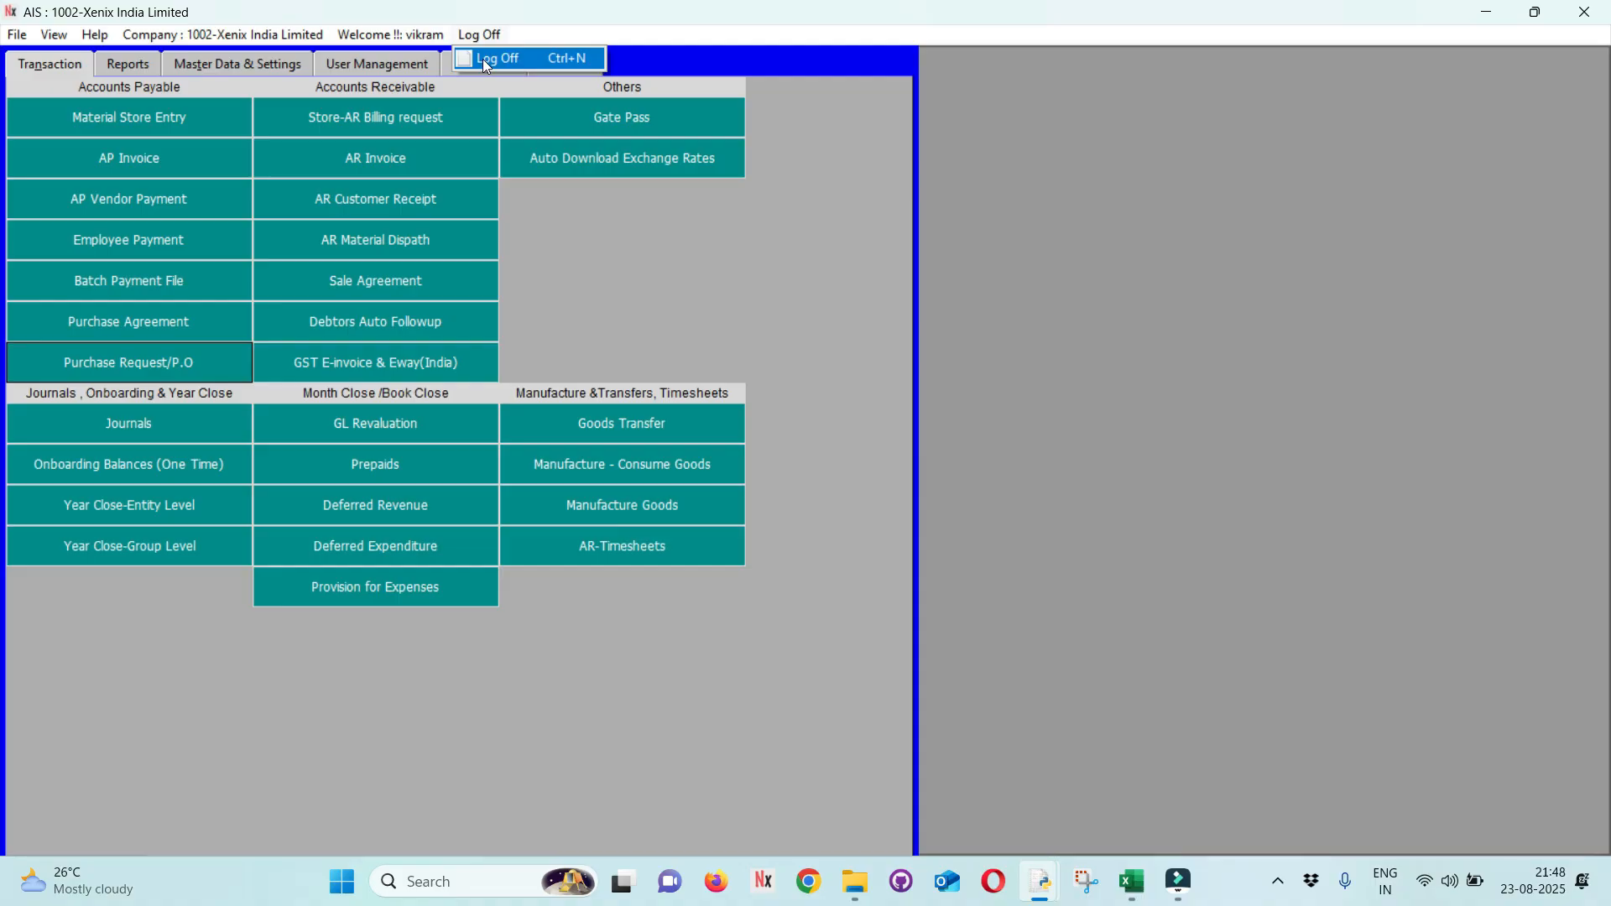
click(486, 58)
Log in to 1002-Xenix India Limited with the approver's user ID and password, and maximize the main window.
mouse_move(1041, 881)
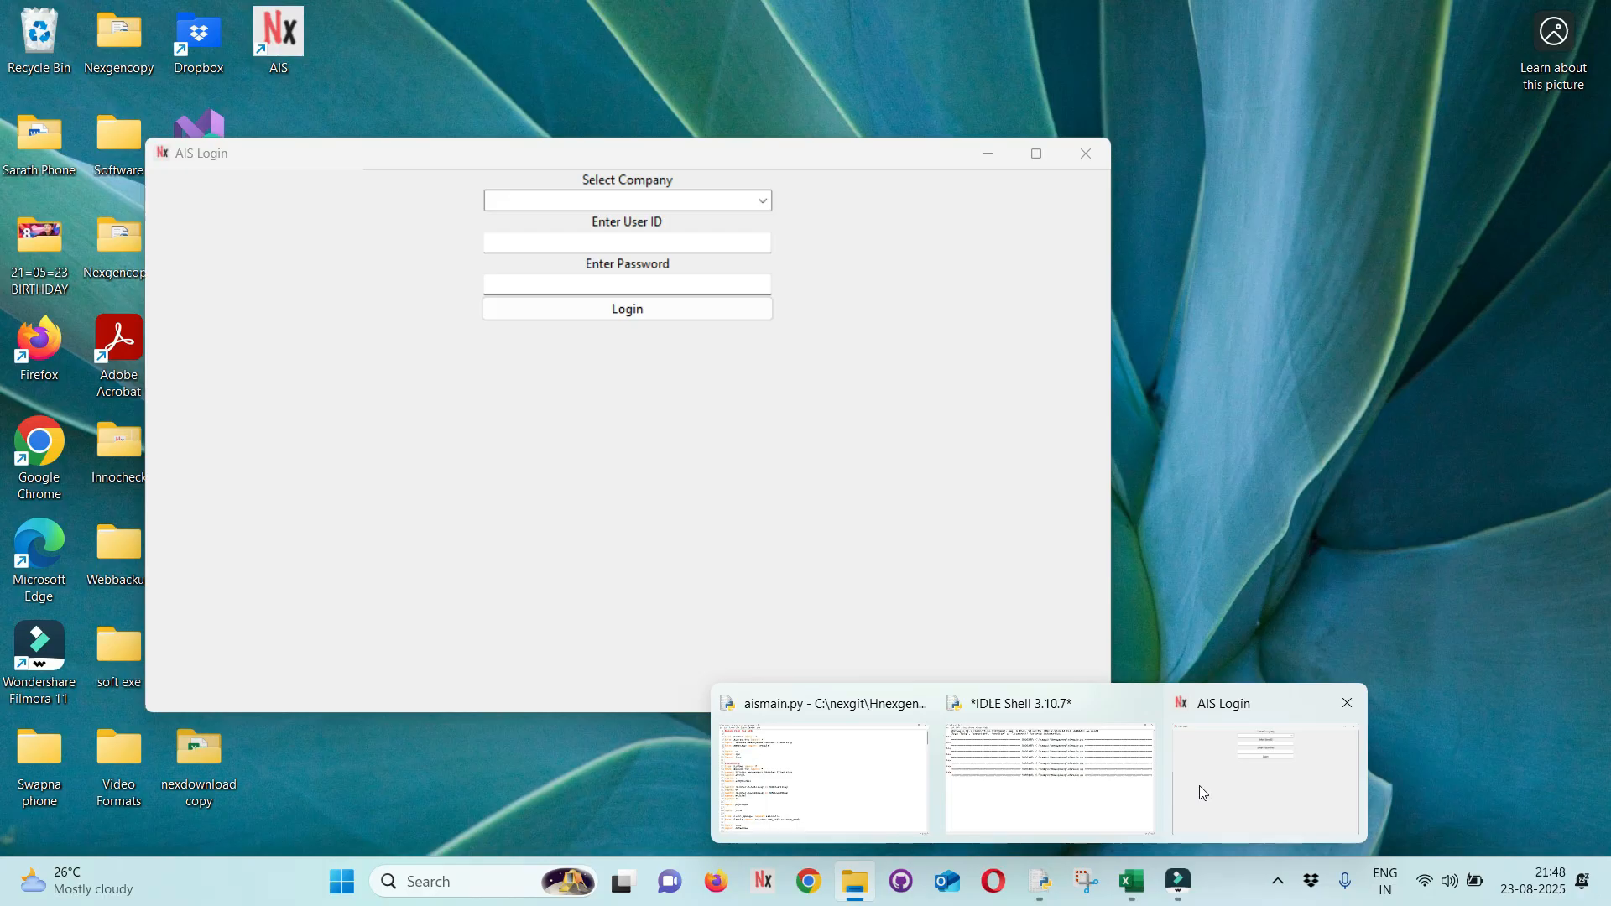
click(1200, 785)
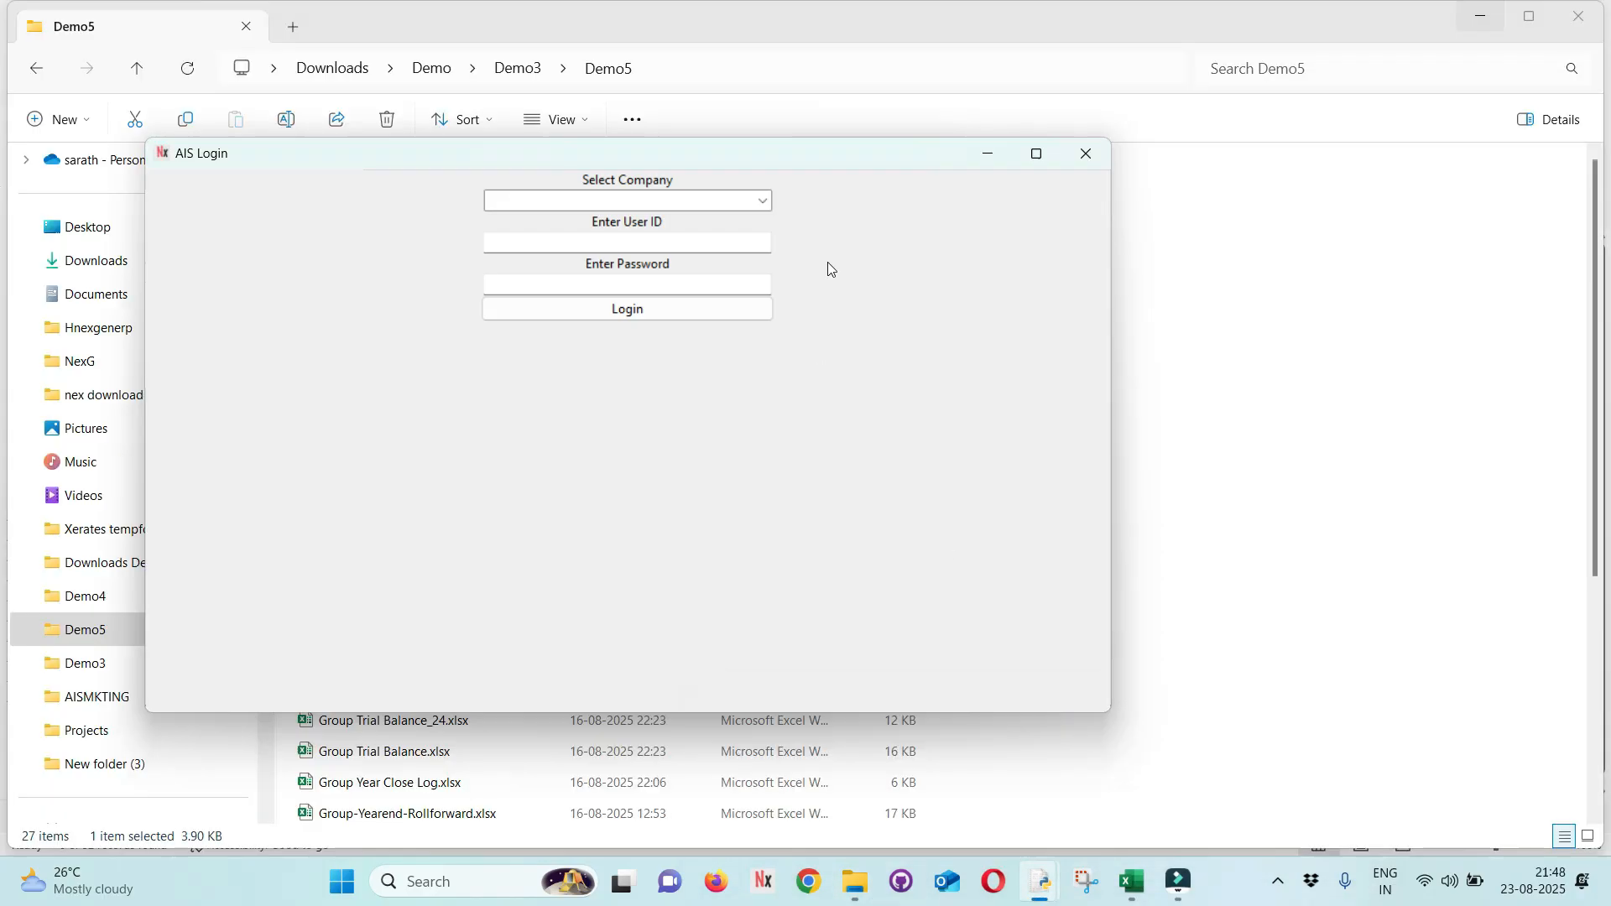
click(761, 204)
key(Down)
key(Down)
key(Return)
text(rohan)
key(Tab)
text(*****)
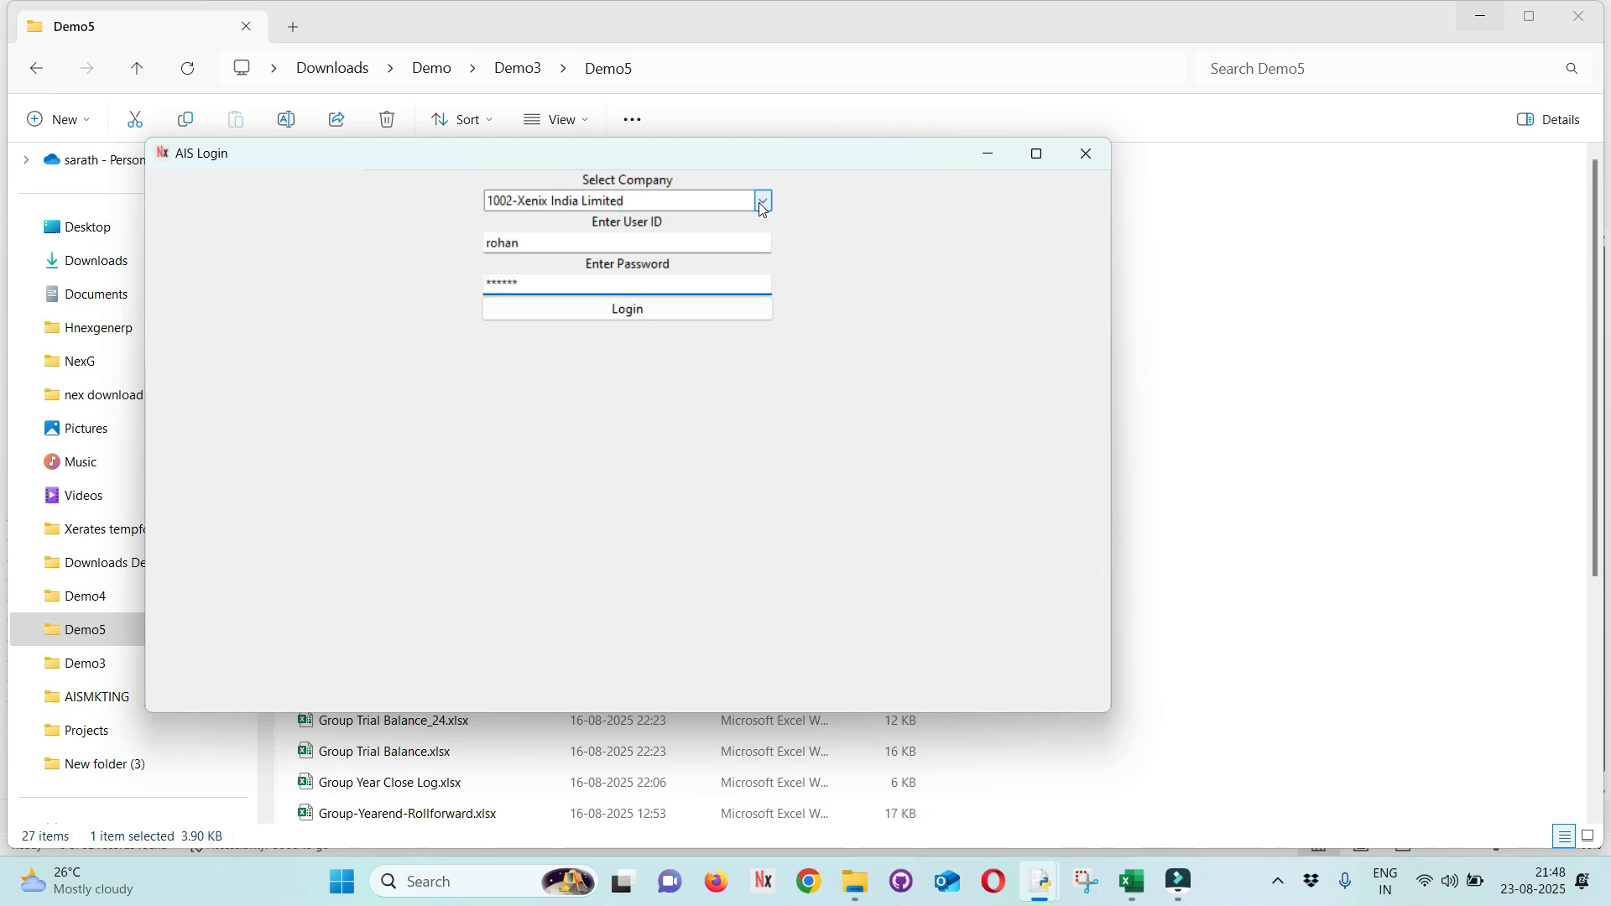
key(Return)
double_click(896, 180)
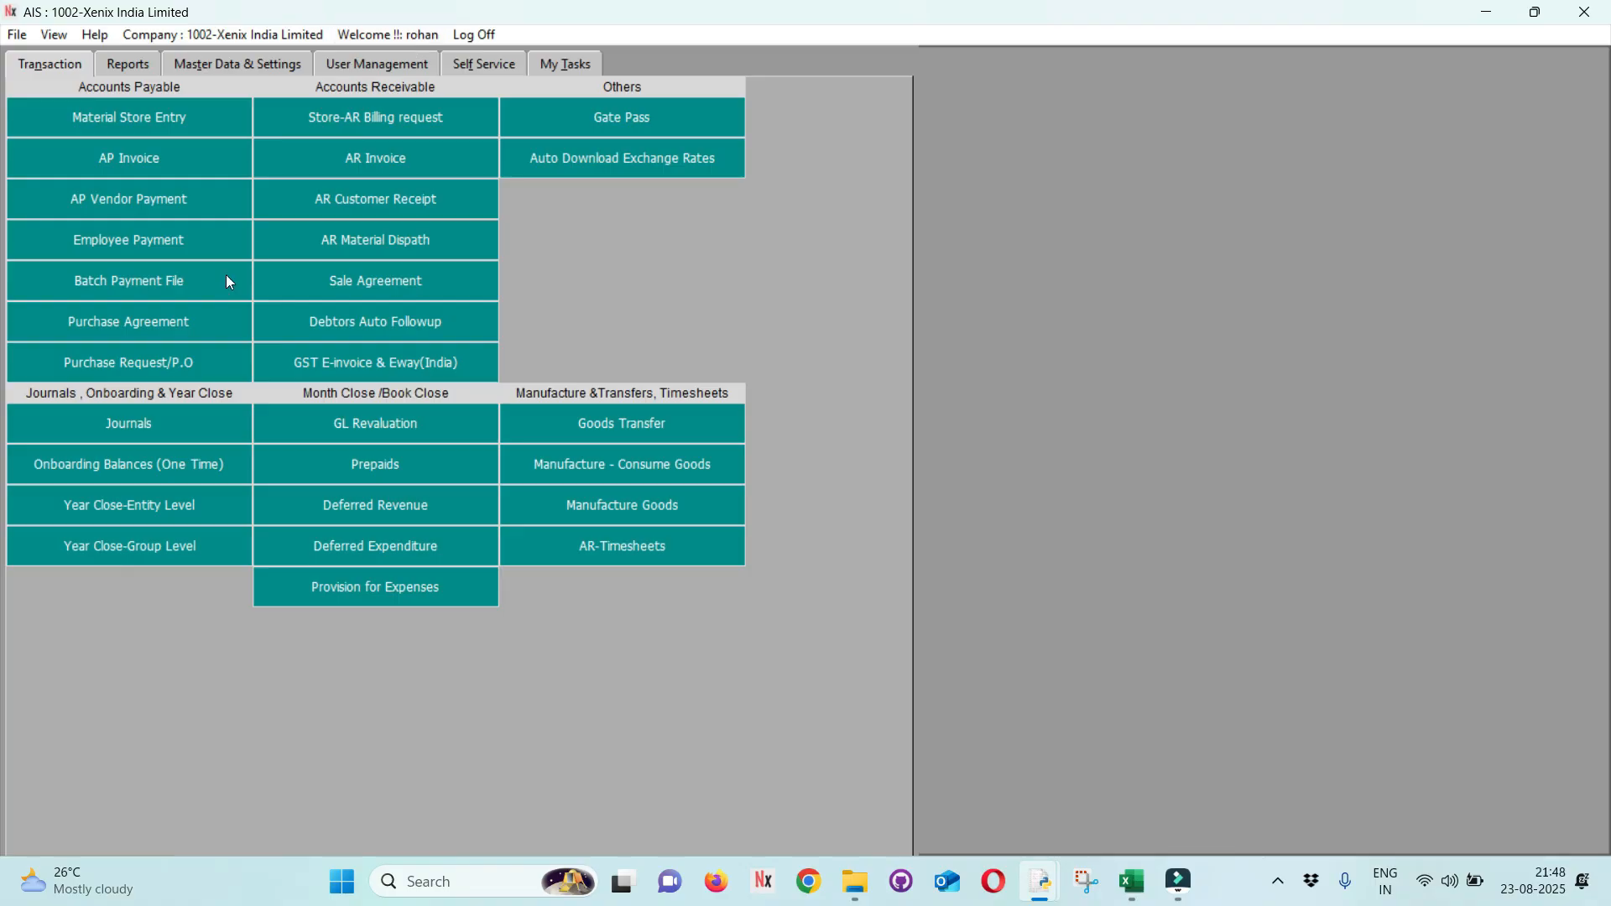
Open Purchase Request/P.O in a maximized window, list the requests for my approval, and select the pending requisition.
click(122, 366)
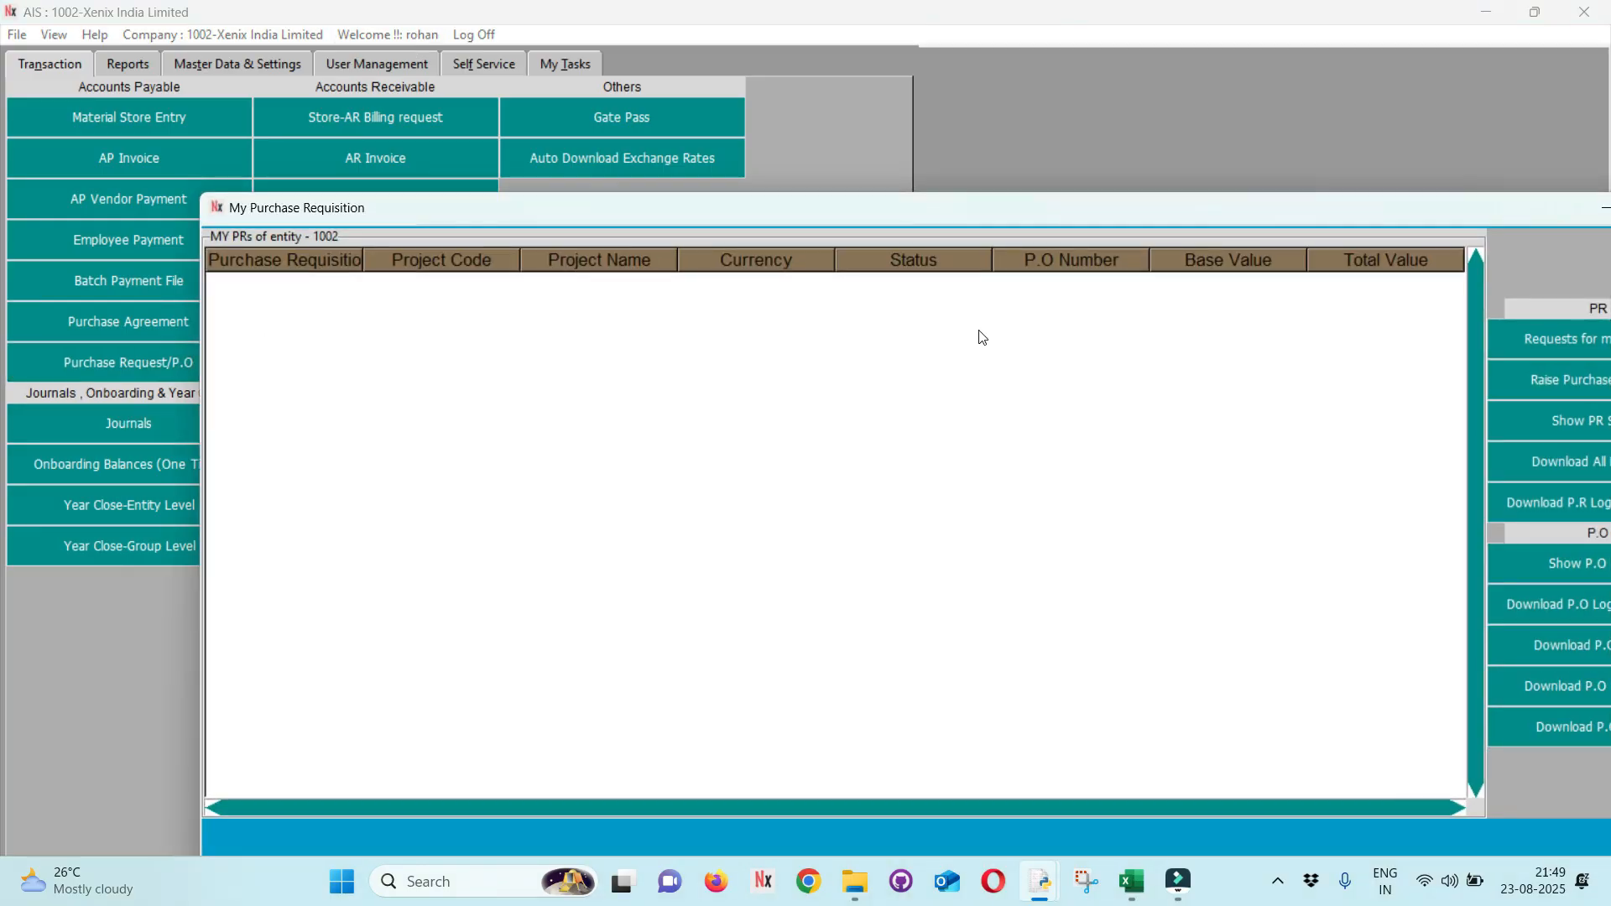
double_click(844, 207)
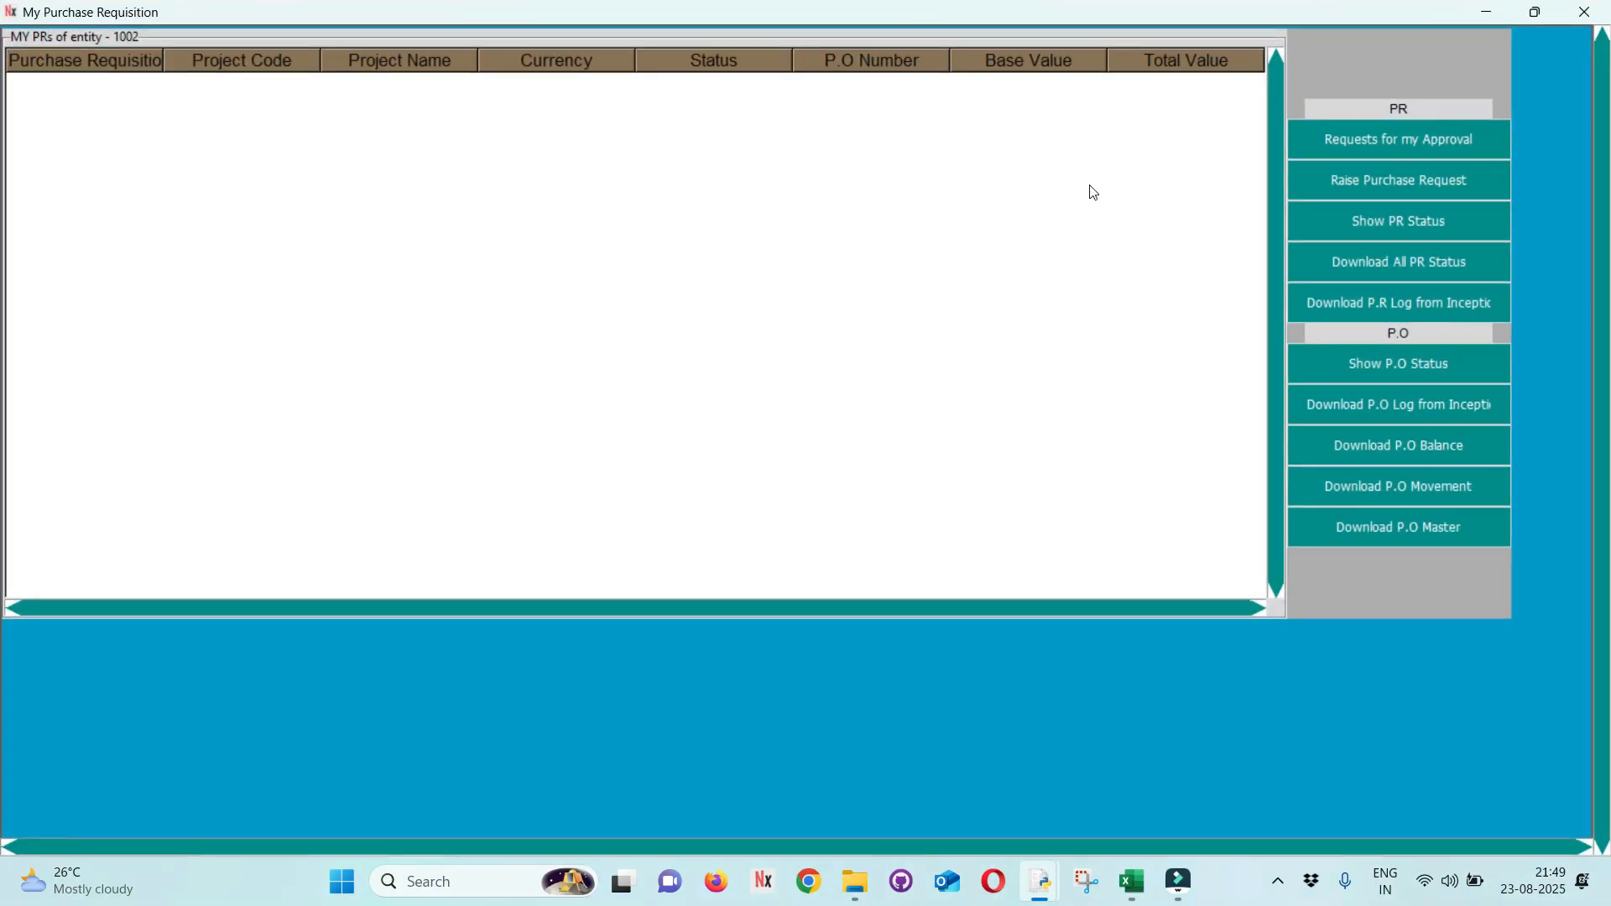
click(1356, 145)
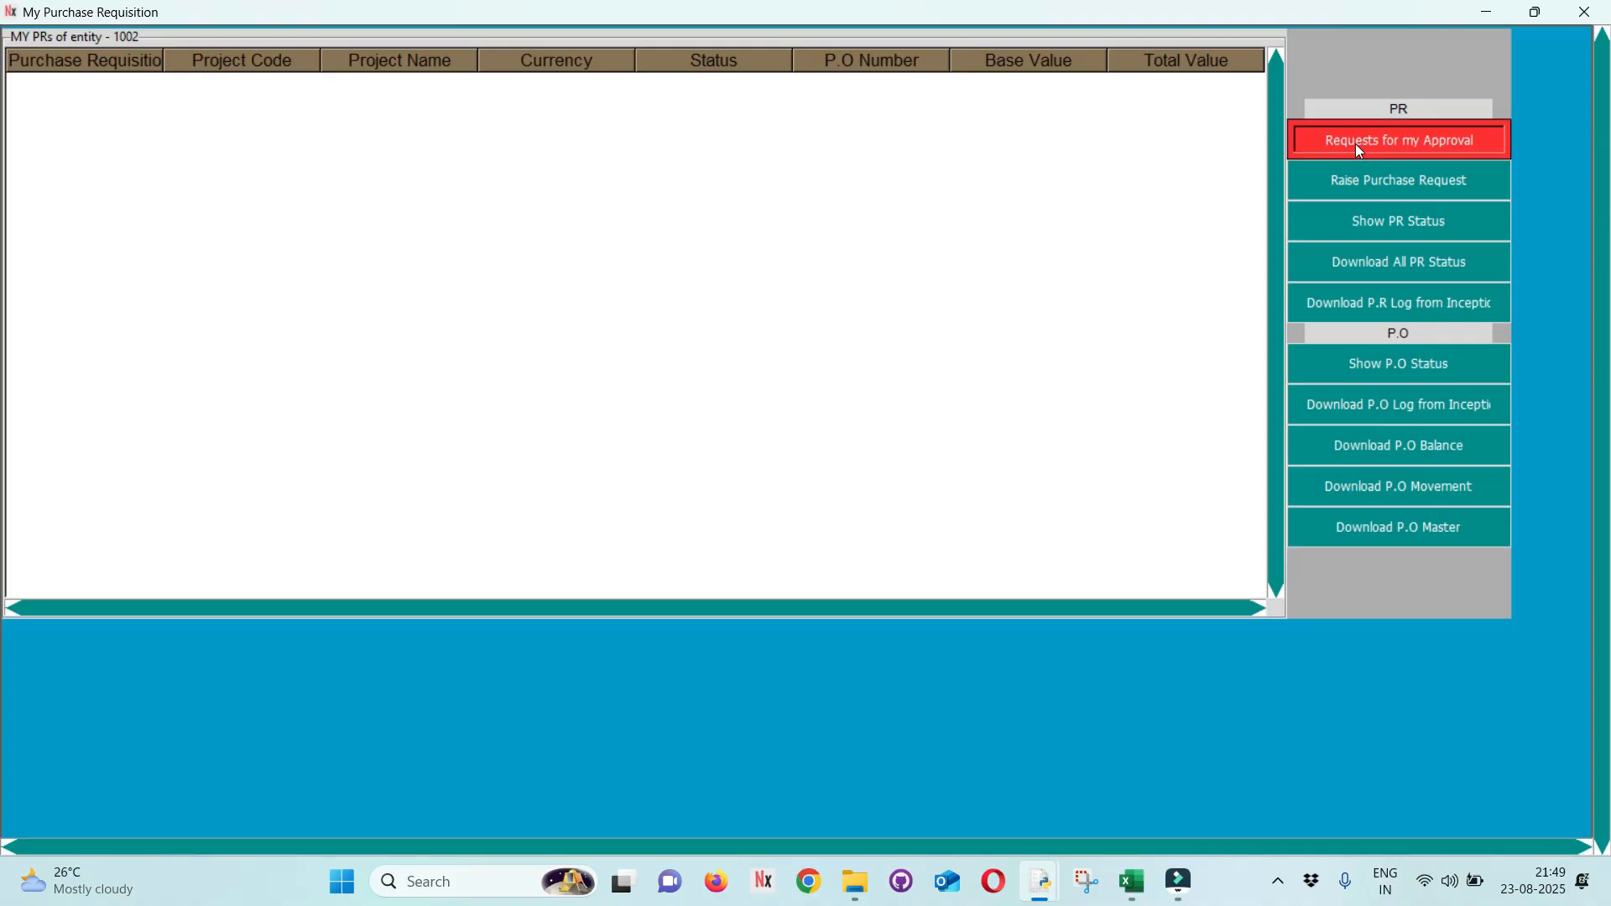
click(407, 97)
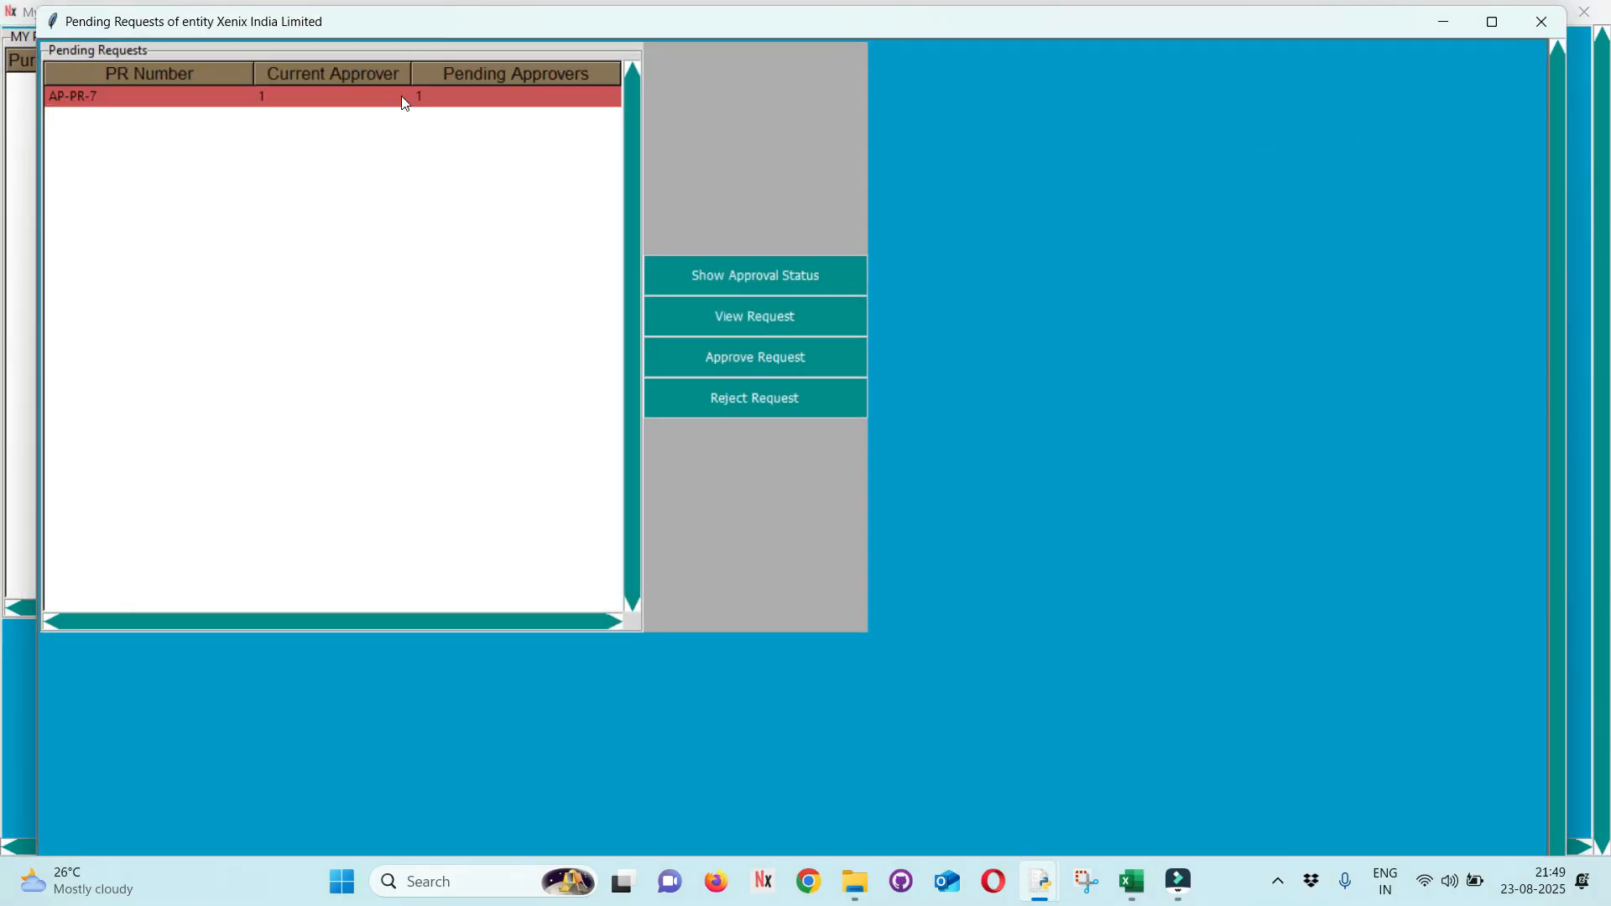
Check the pending requisition's approval status, and view its request details in a maximized window, including the P.O email and printing options.
click(691, 276)
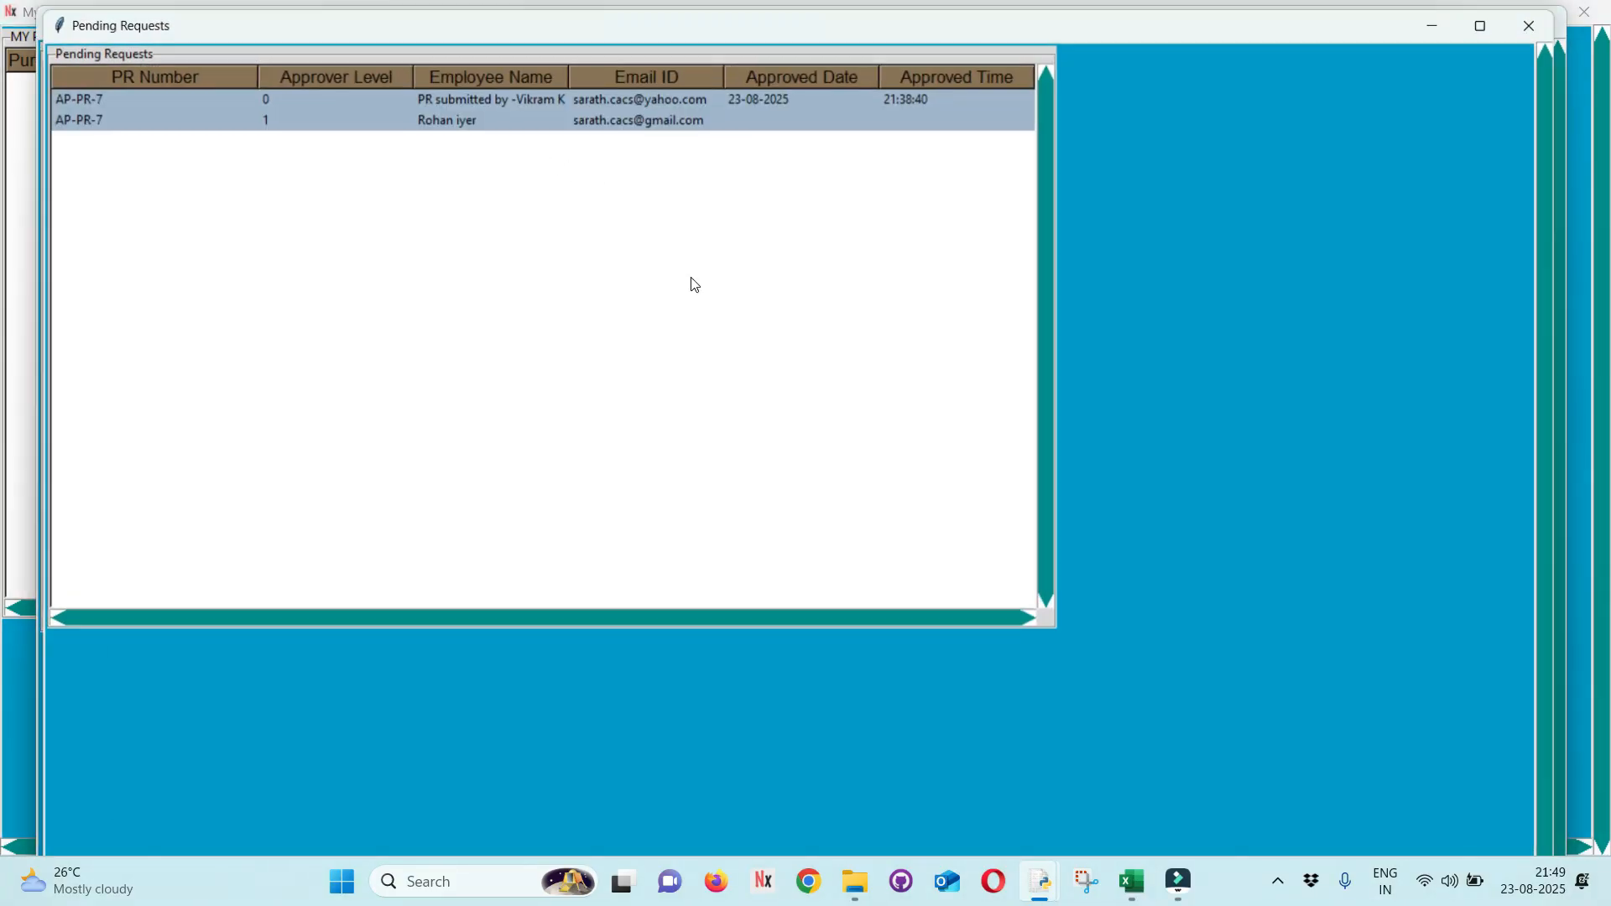
click(443, 125)
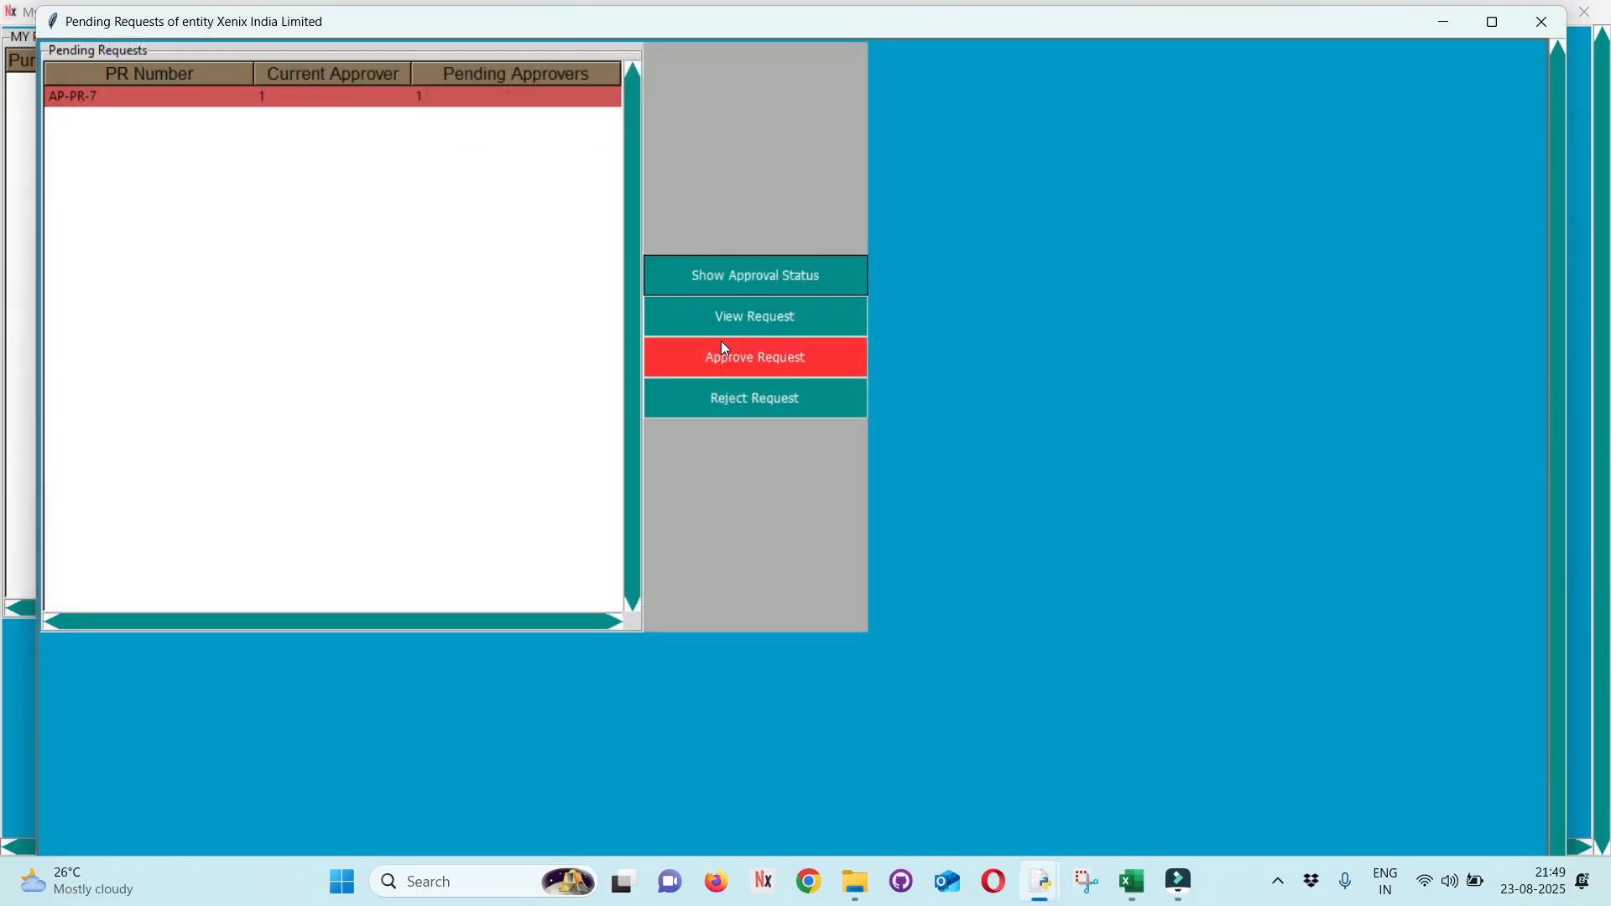
click(695, 312)
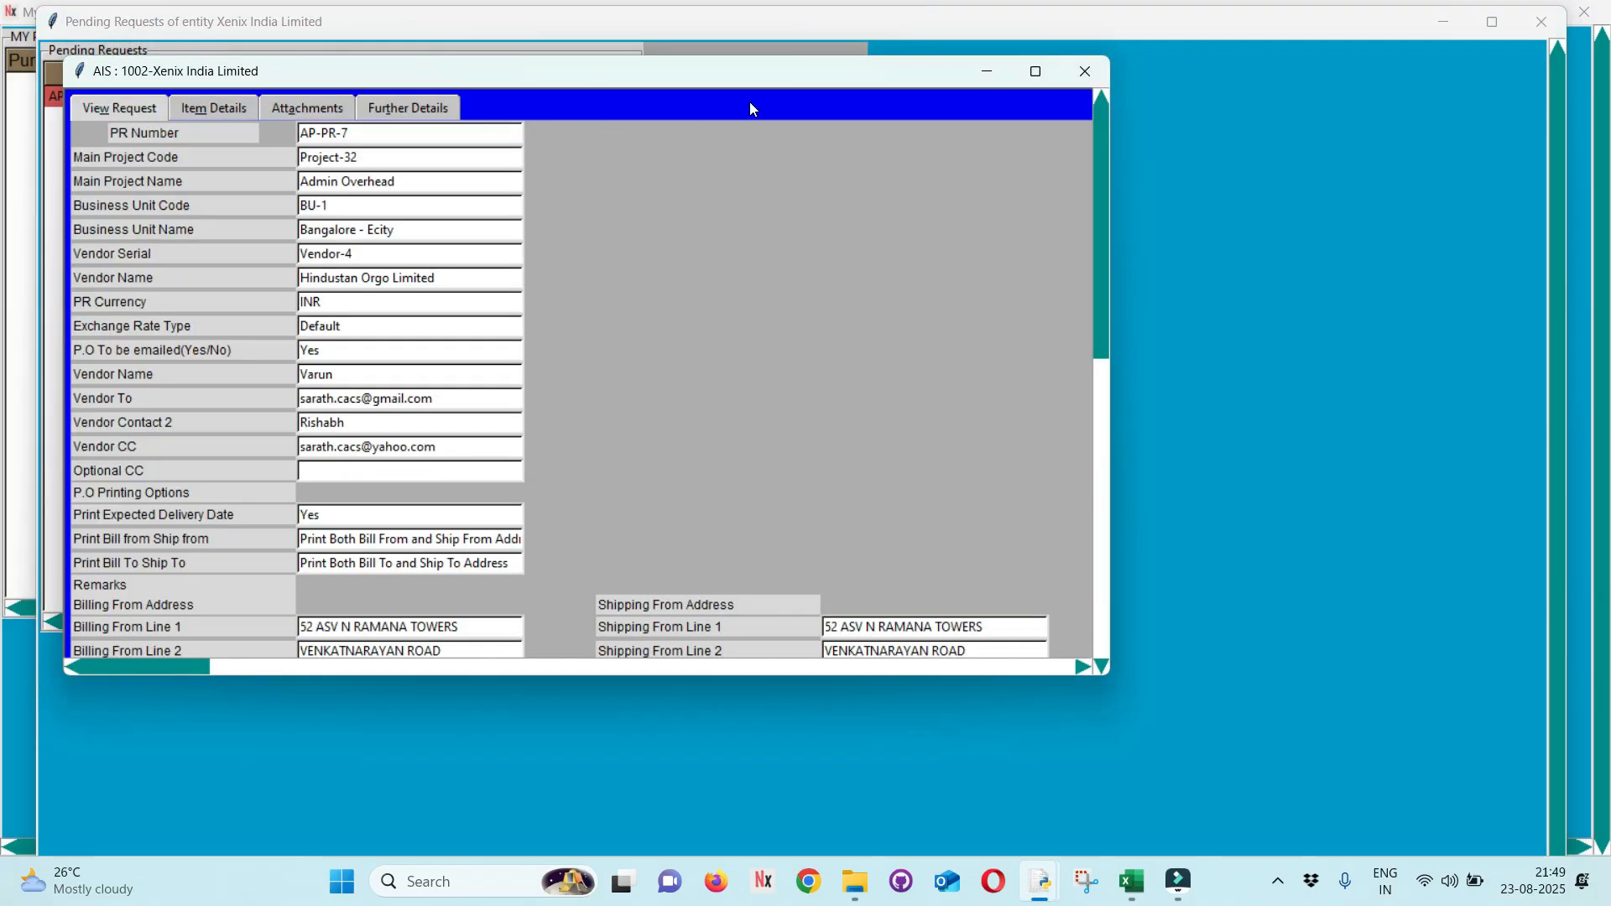
click(1034, 71)
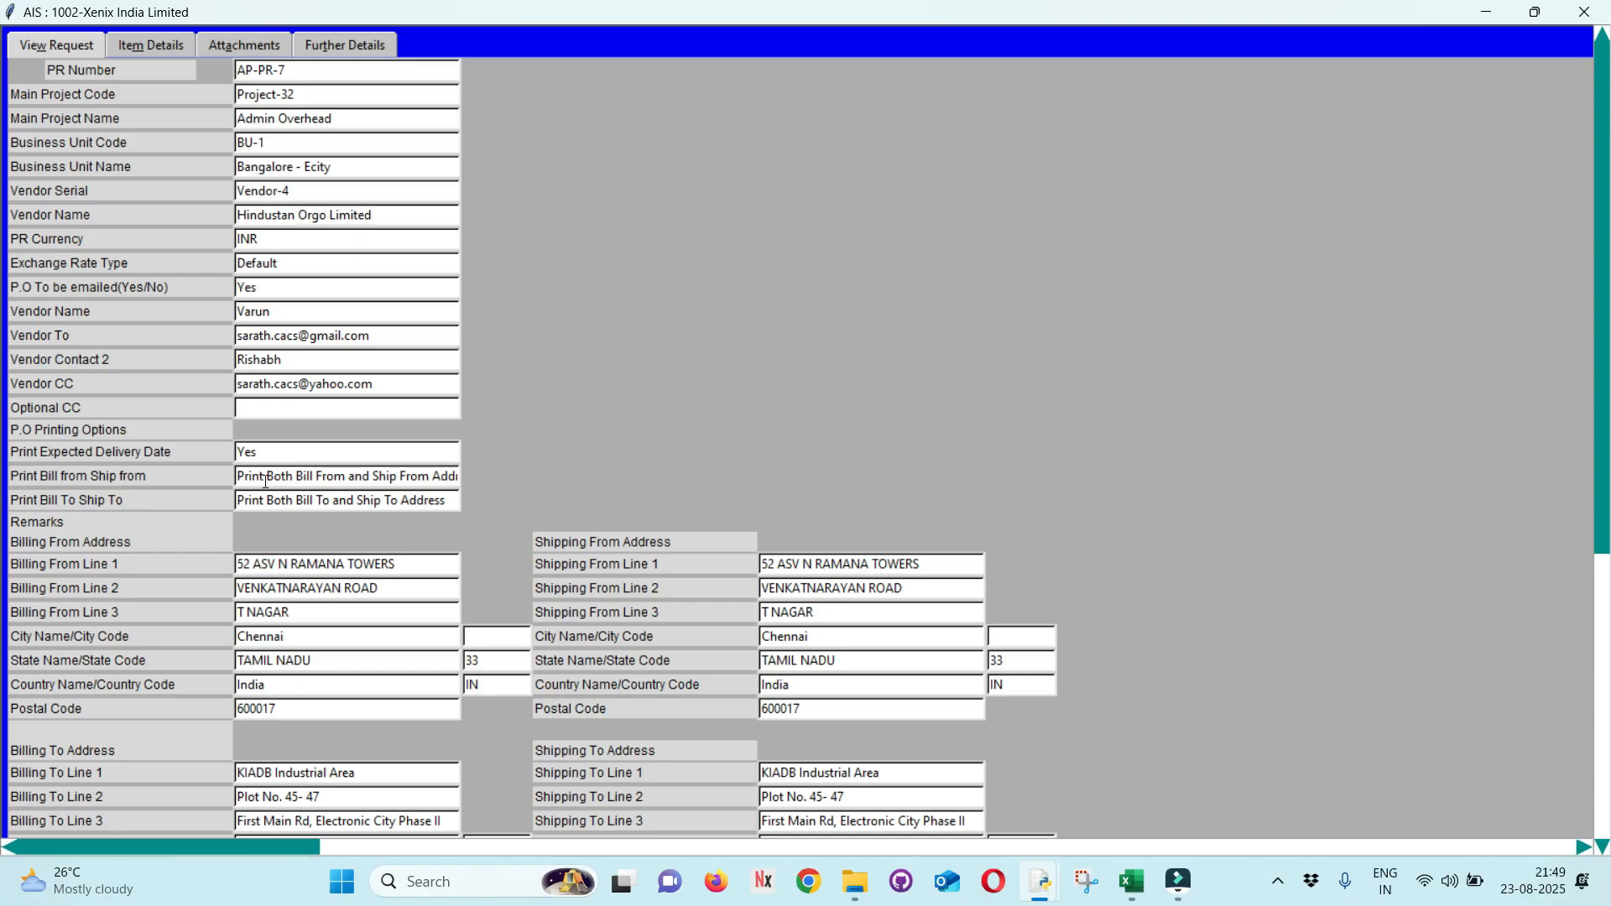
click(257, 454)
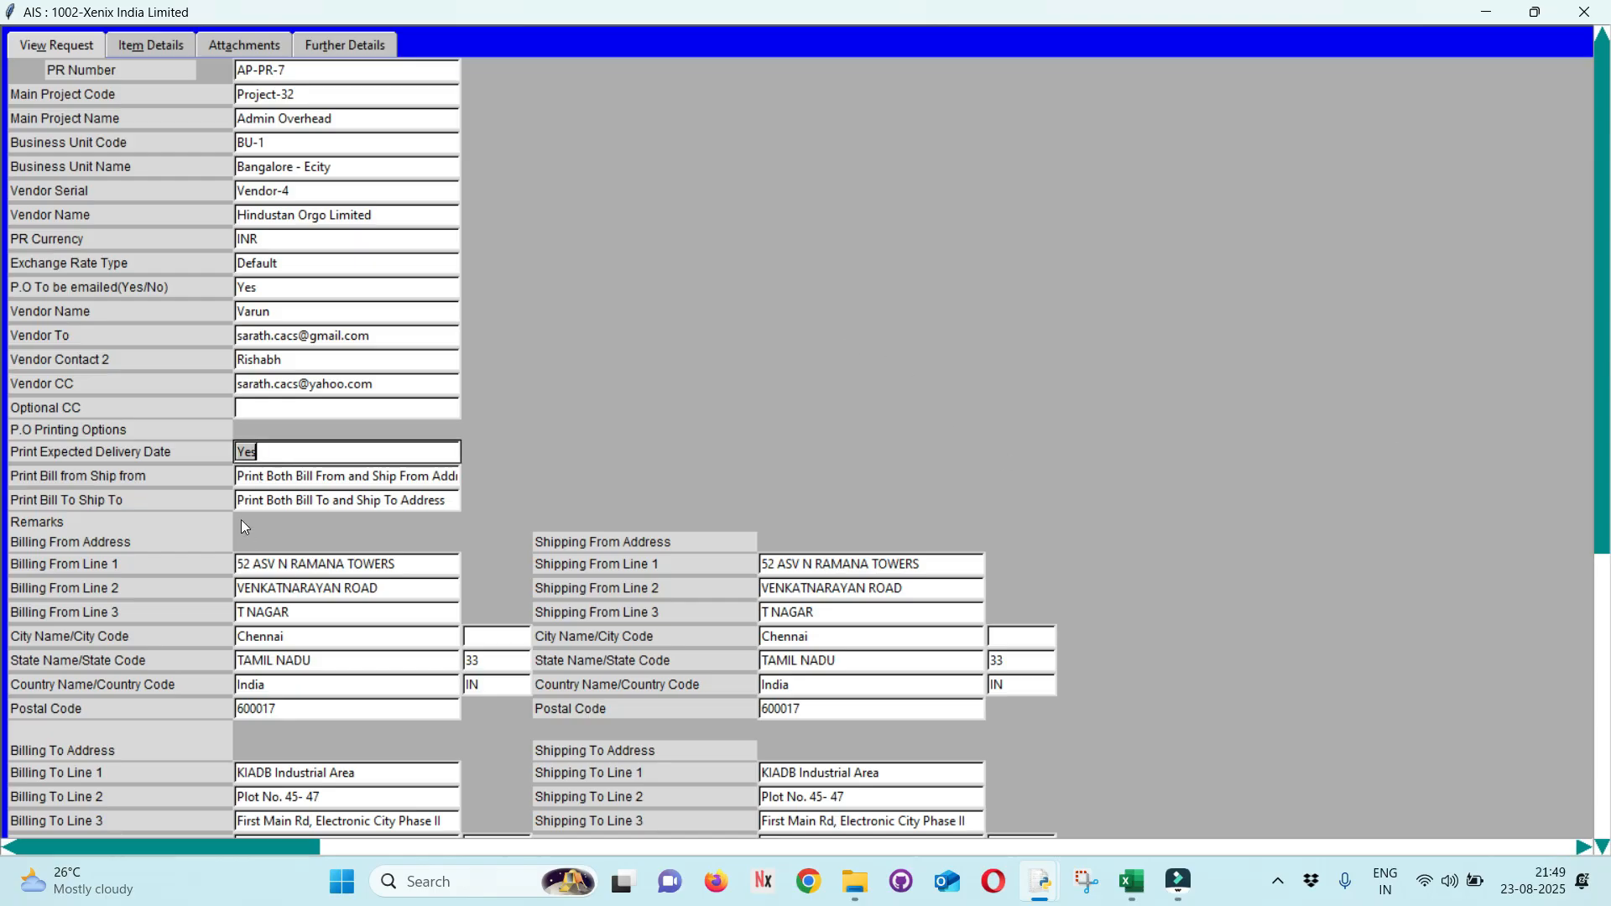
click(249, 288)
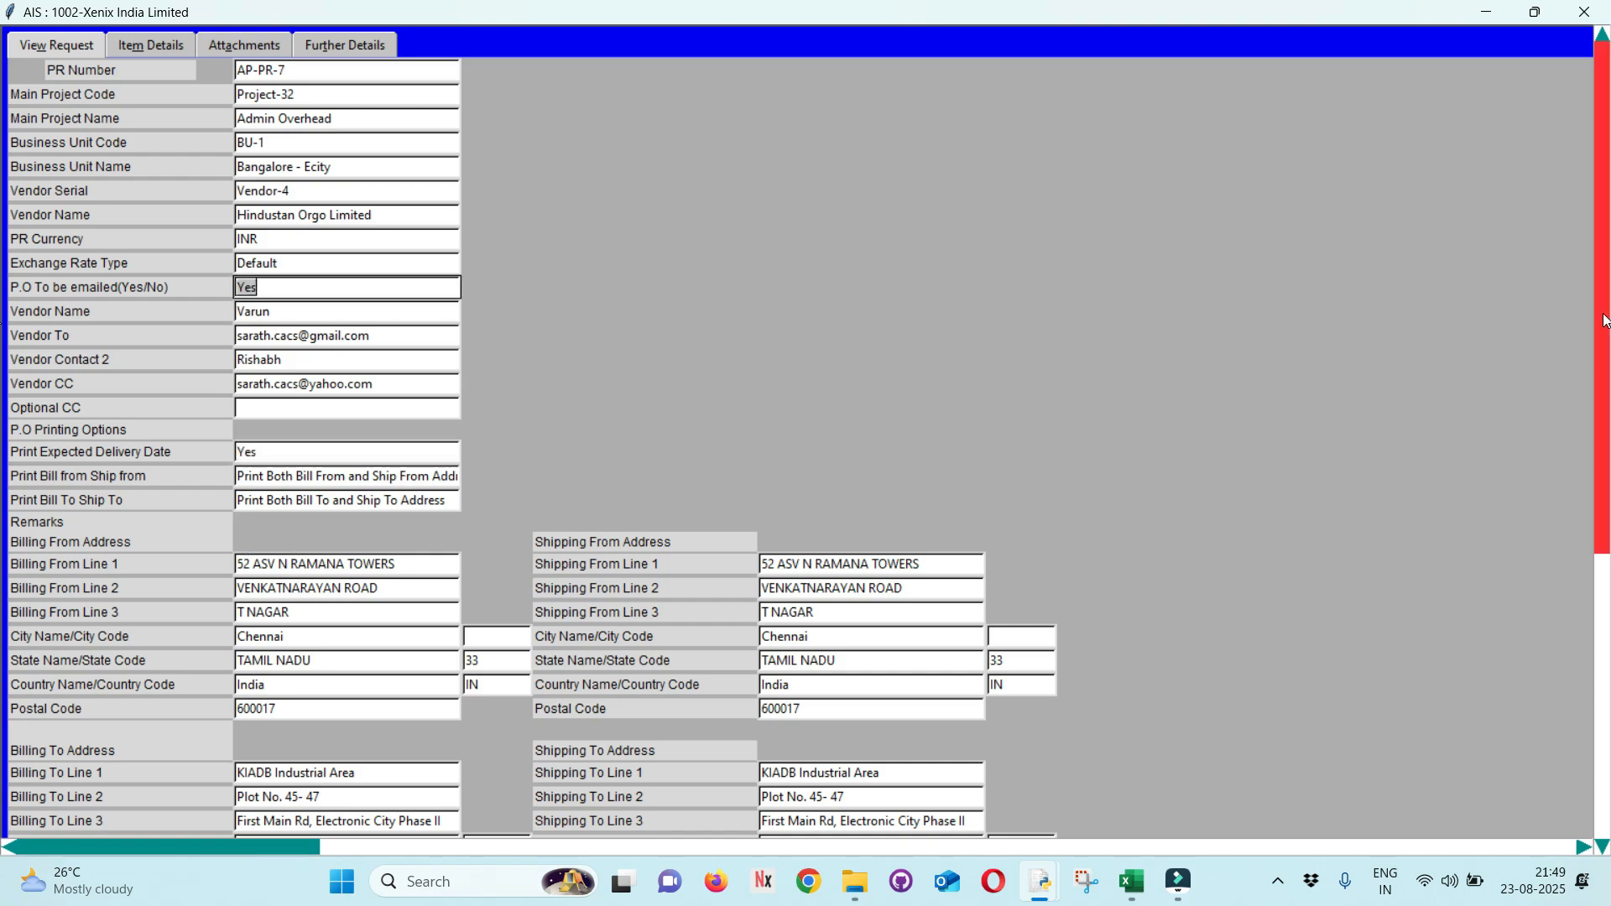
scroll(4, 453, down, 5)
scroll(2, 401, up, 5)
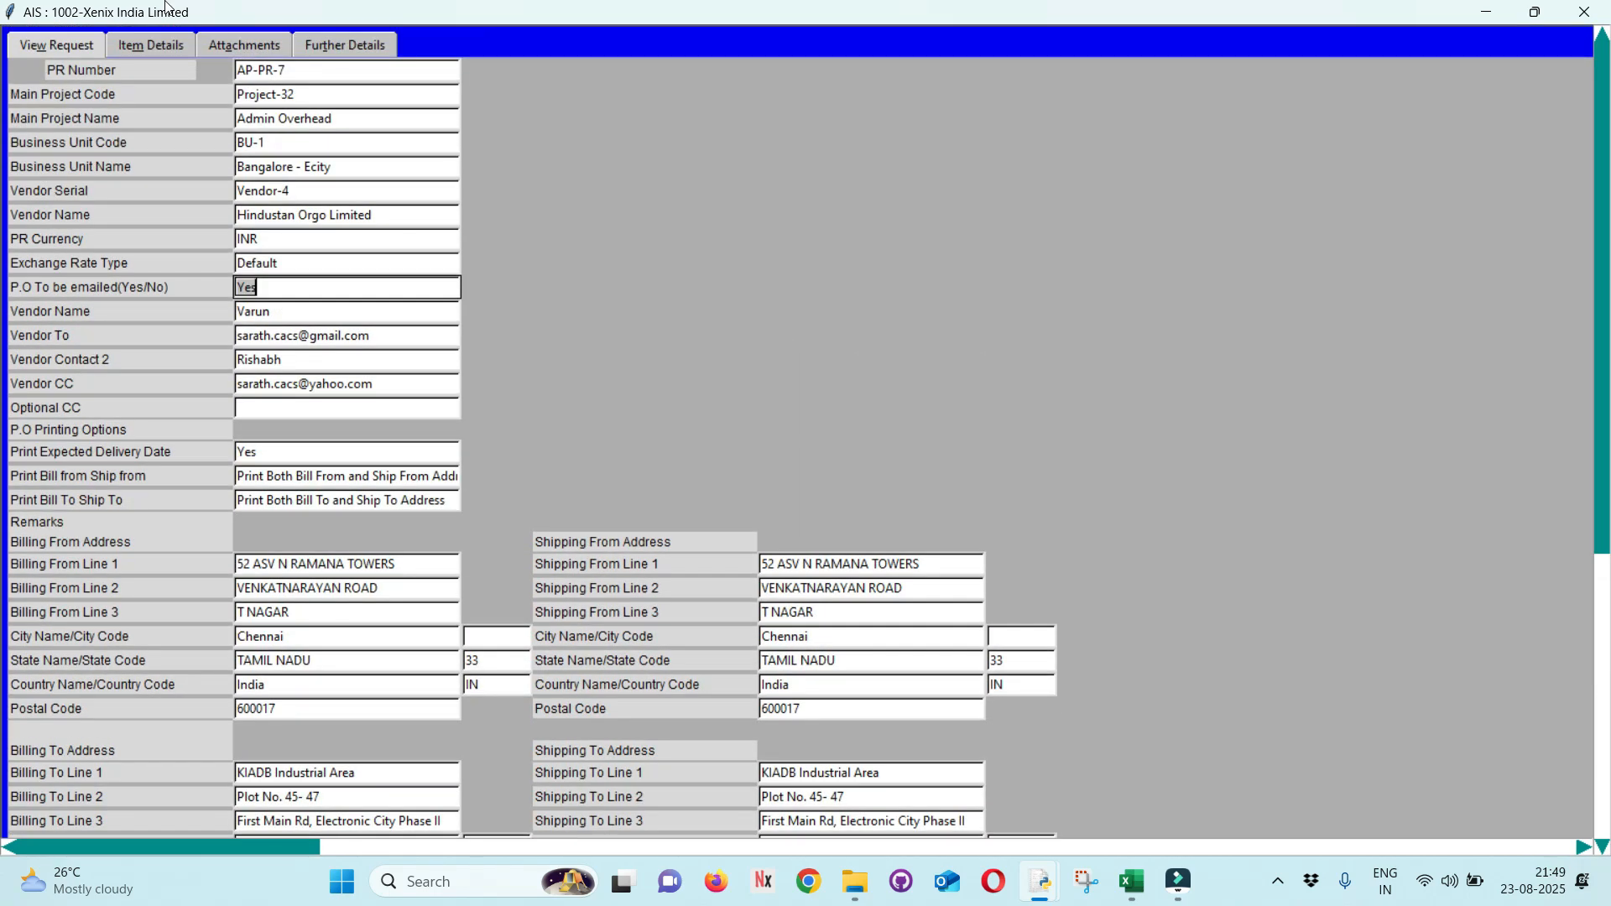
Review the requisition's item details, attachments and further details, and return to the pending requests.
click(151, 45)
drag(237, 847, 84, 848)
click(235, 52)
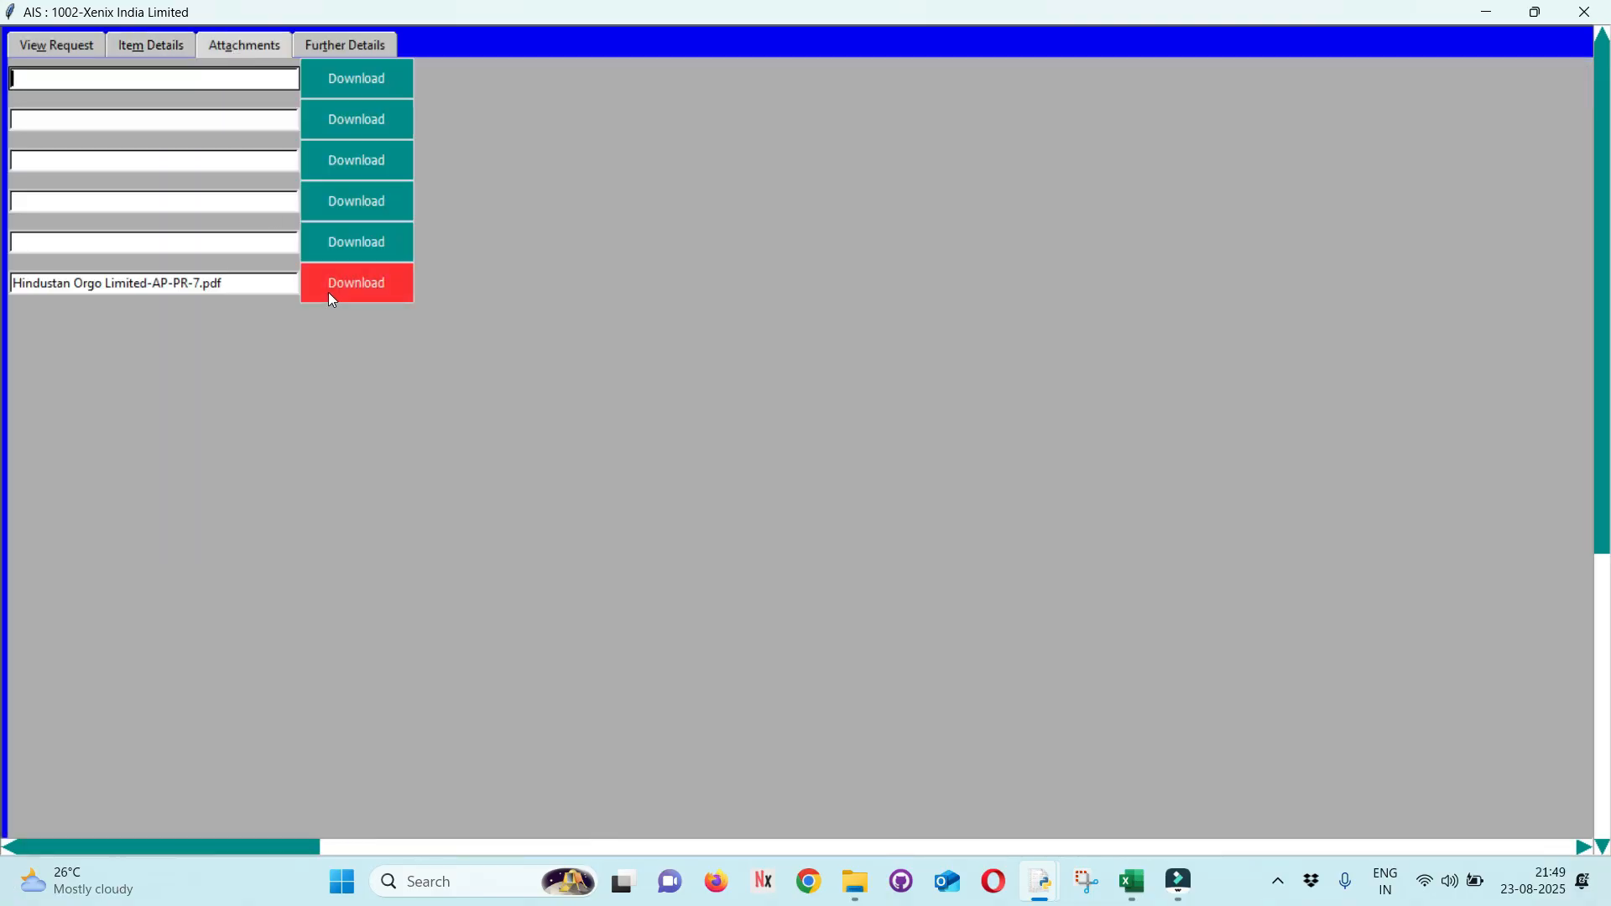
click(334, 39)
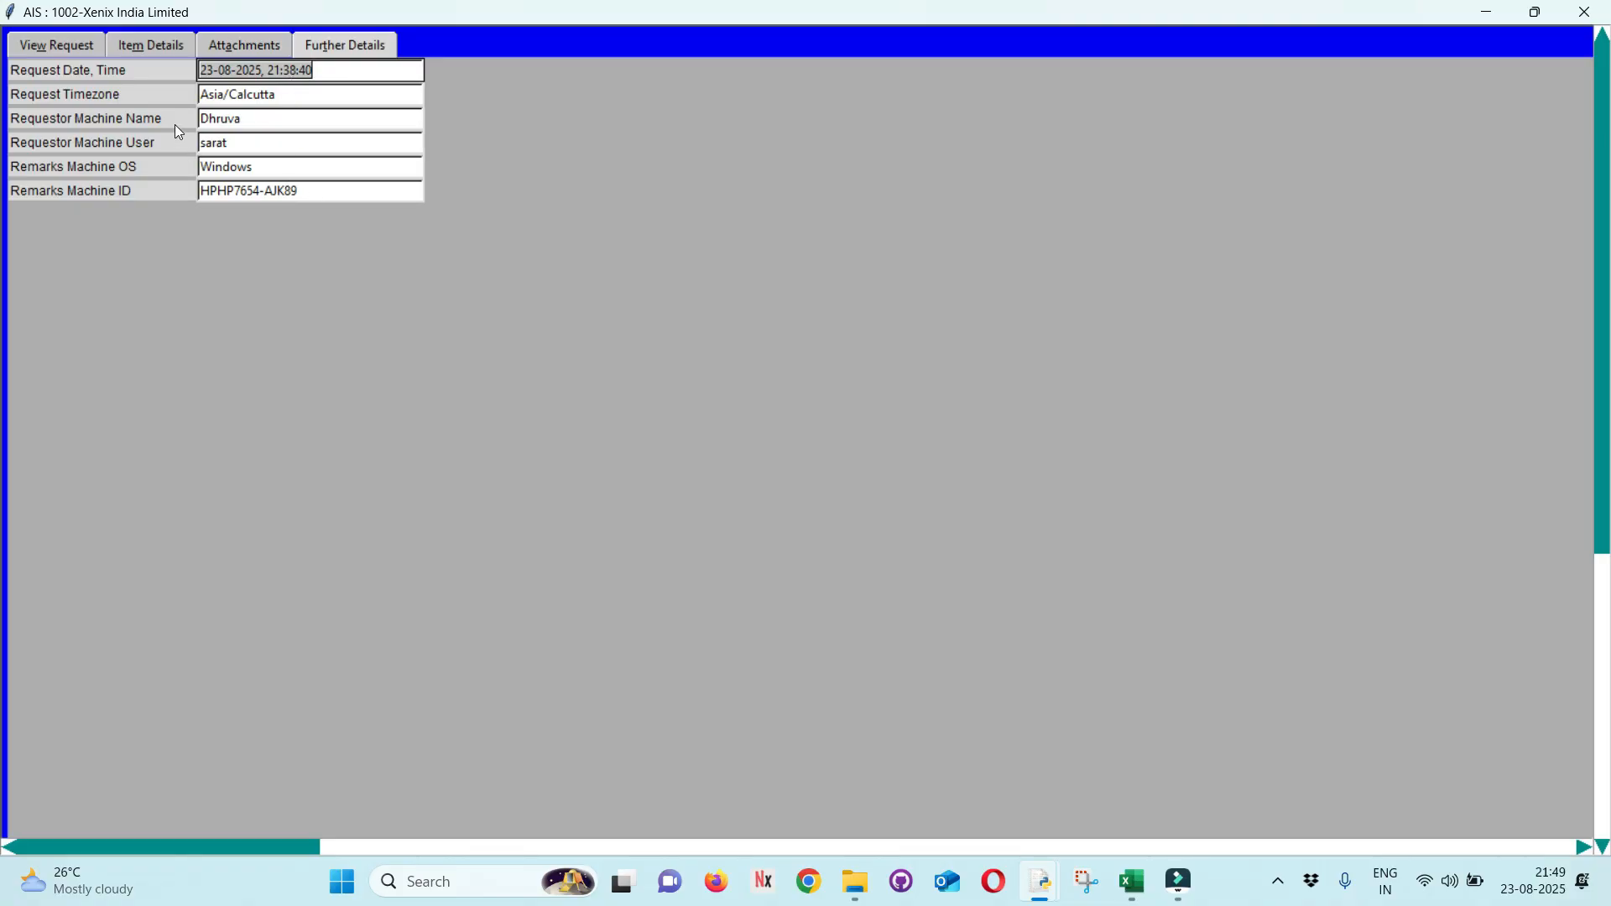
click(40, 42)
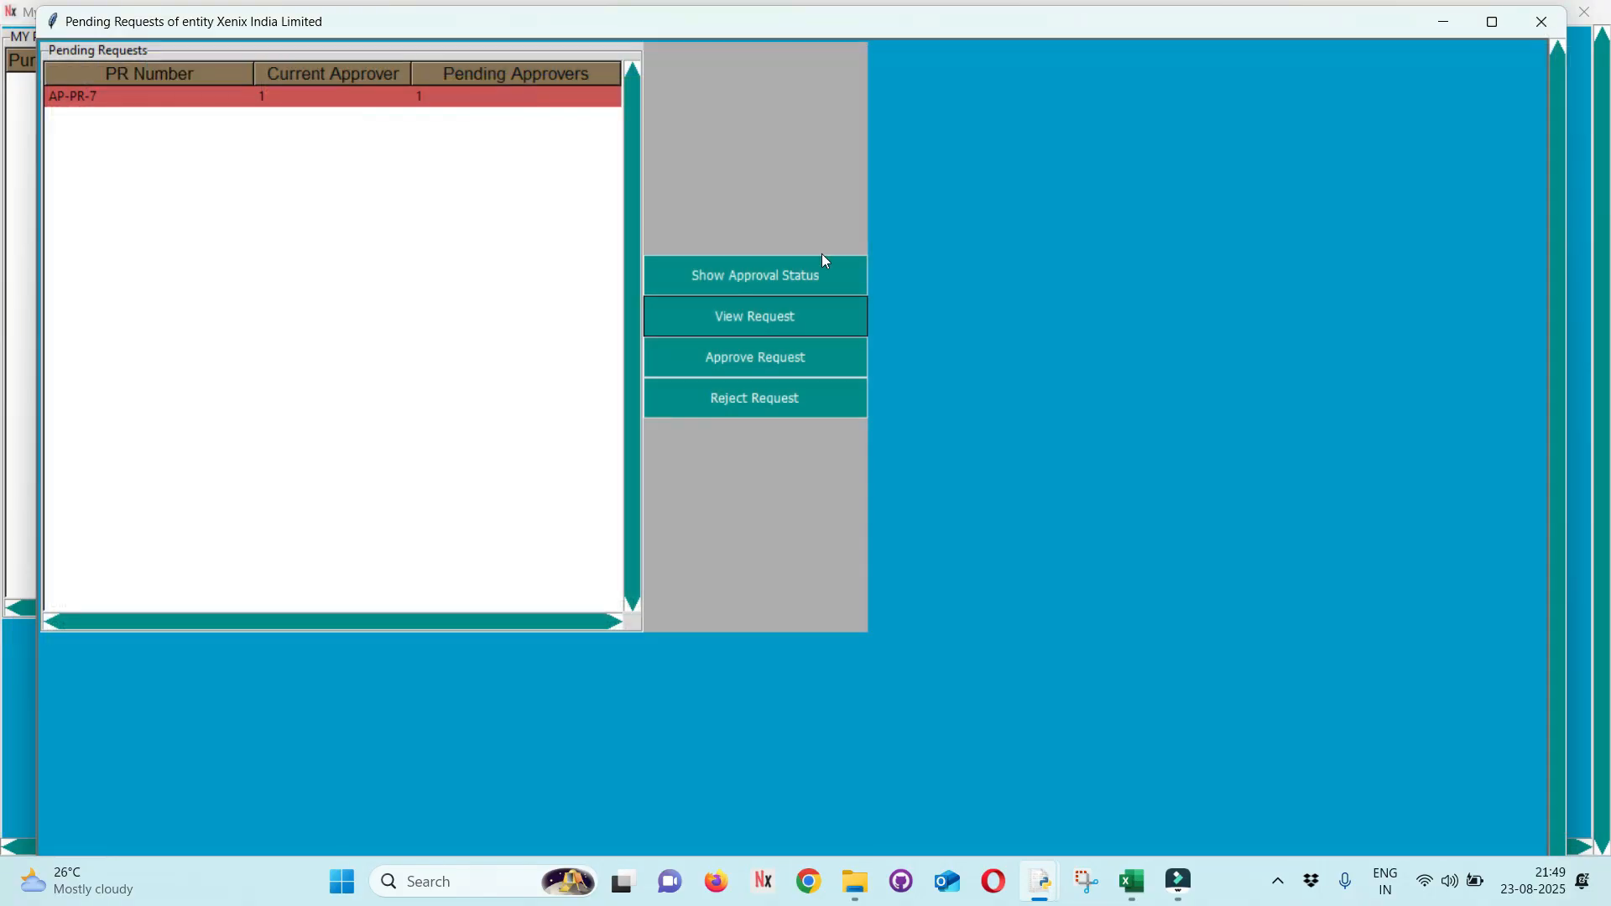
Approve the pending requisition with the approver remarks "Approved", and dismiss the confirmation.
click(700, 361)
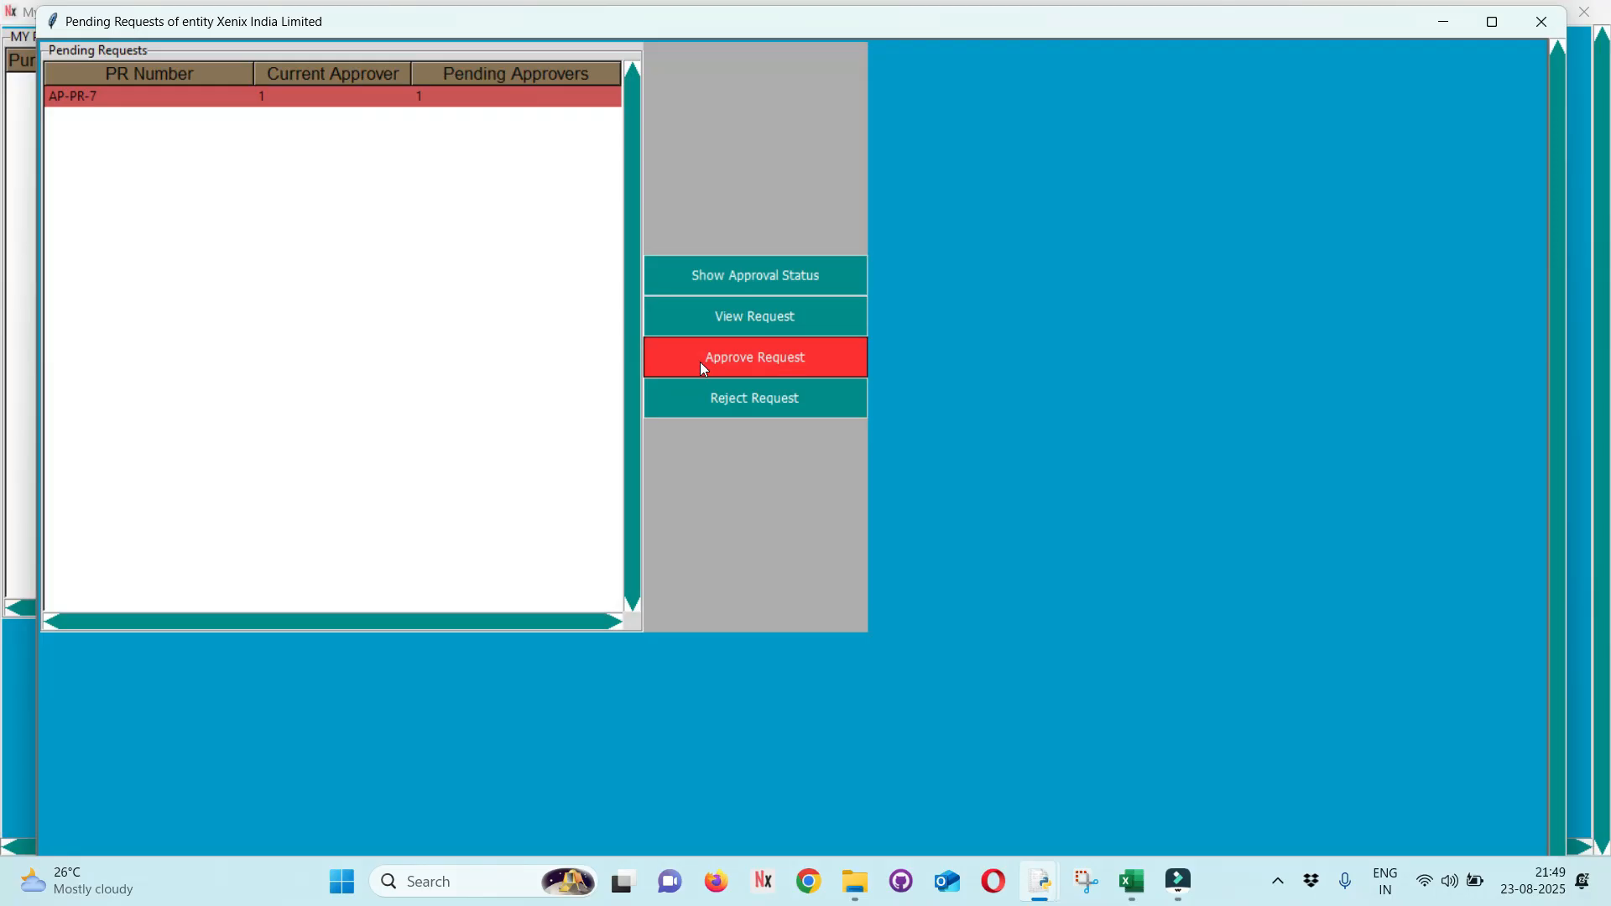
click(1062, 99)
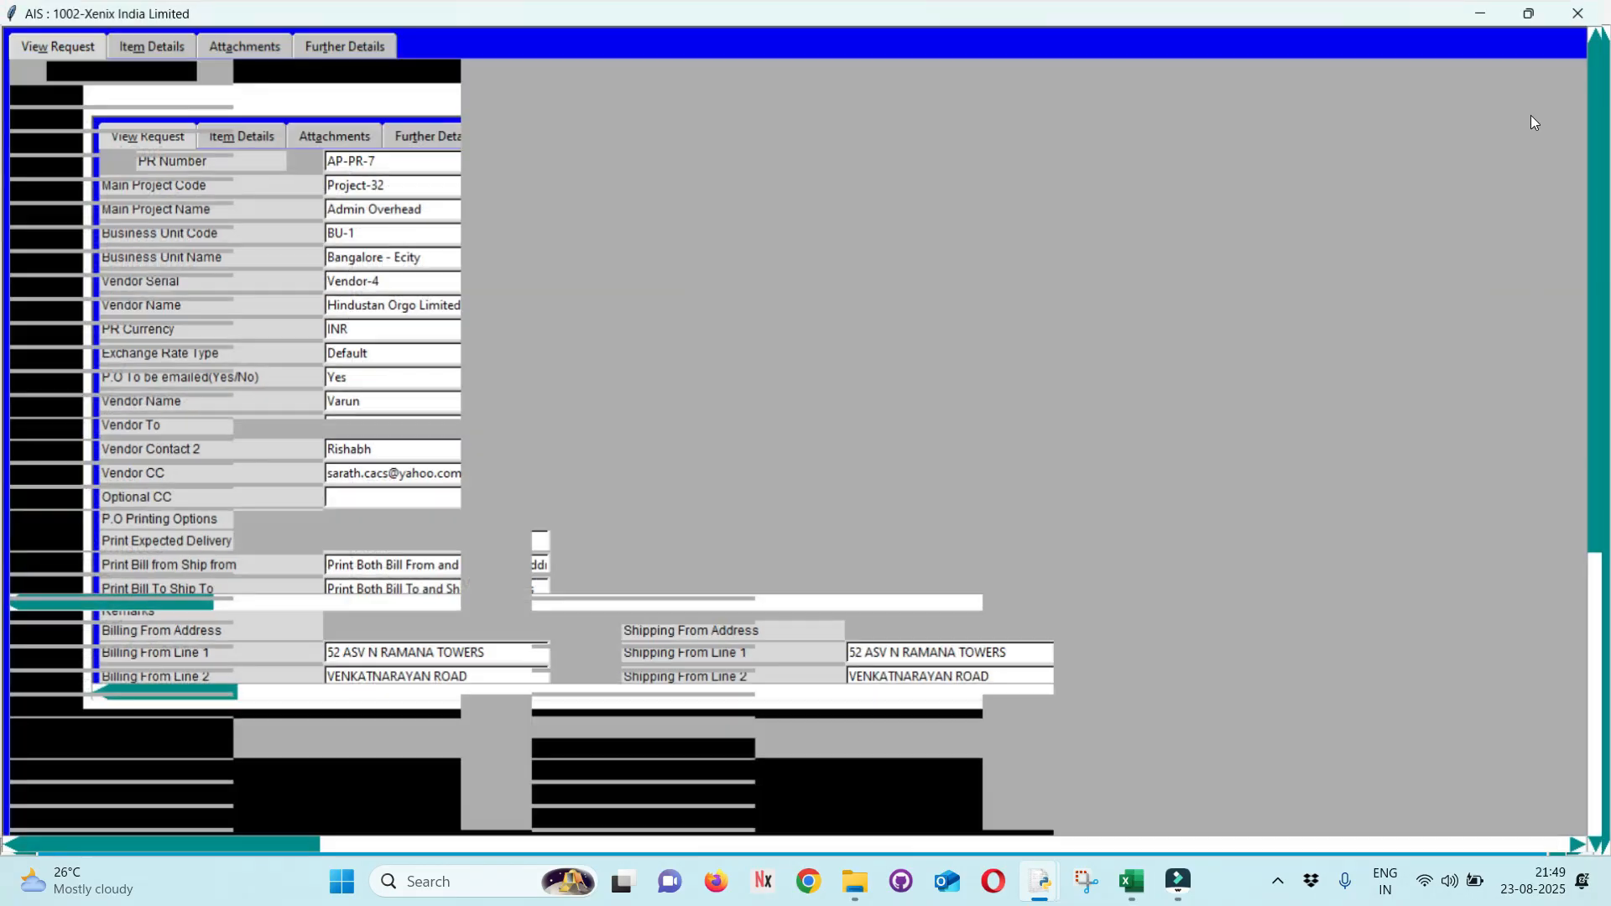
scroll(507, 714, down, 5)
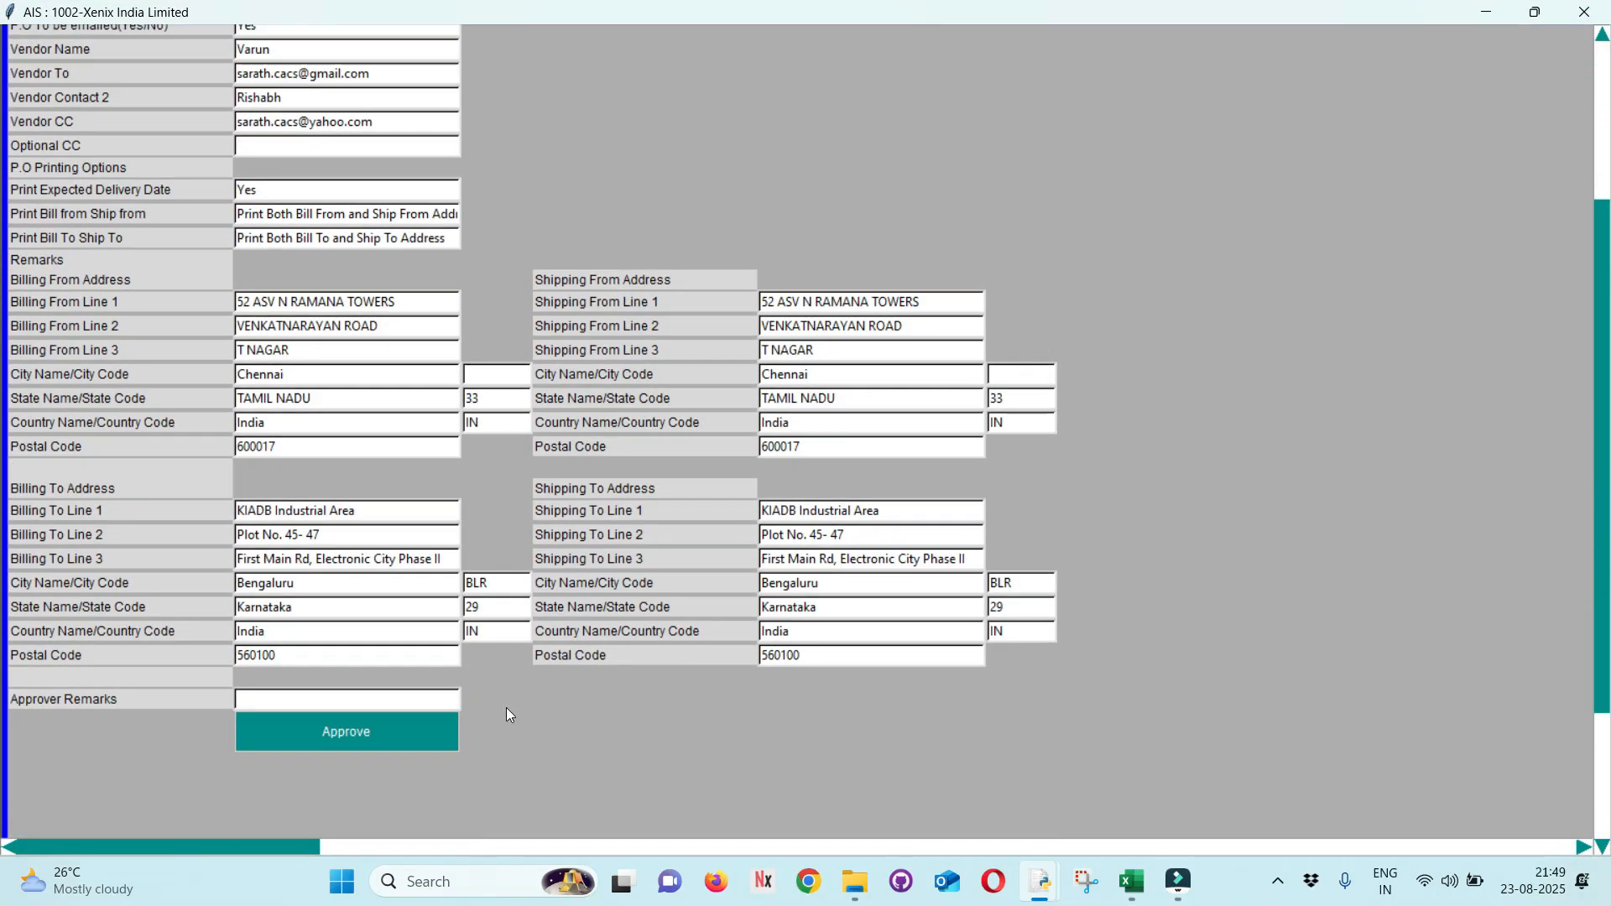
click(334, 699)
text(Approved)
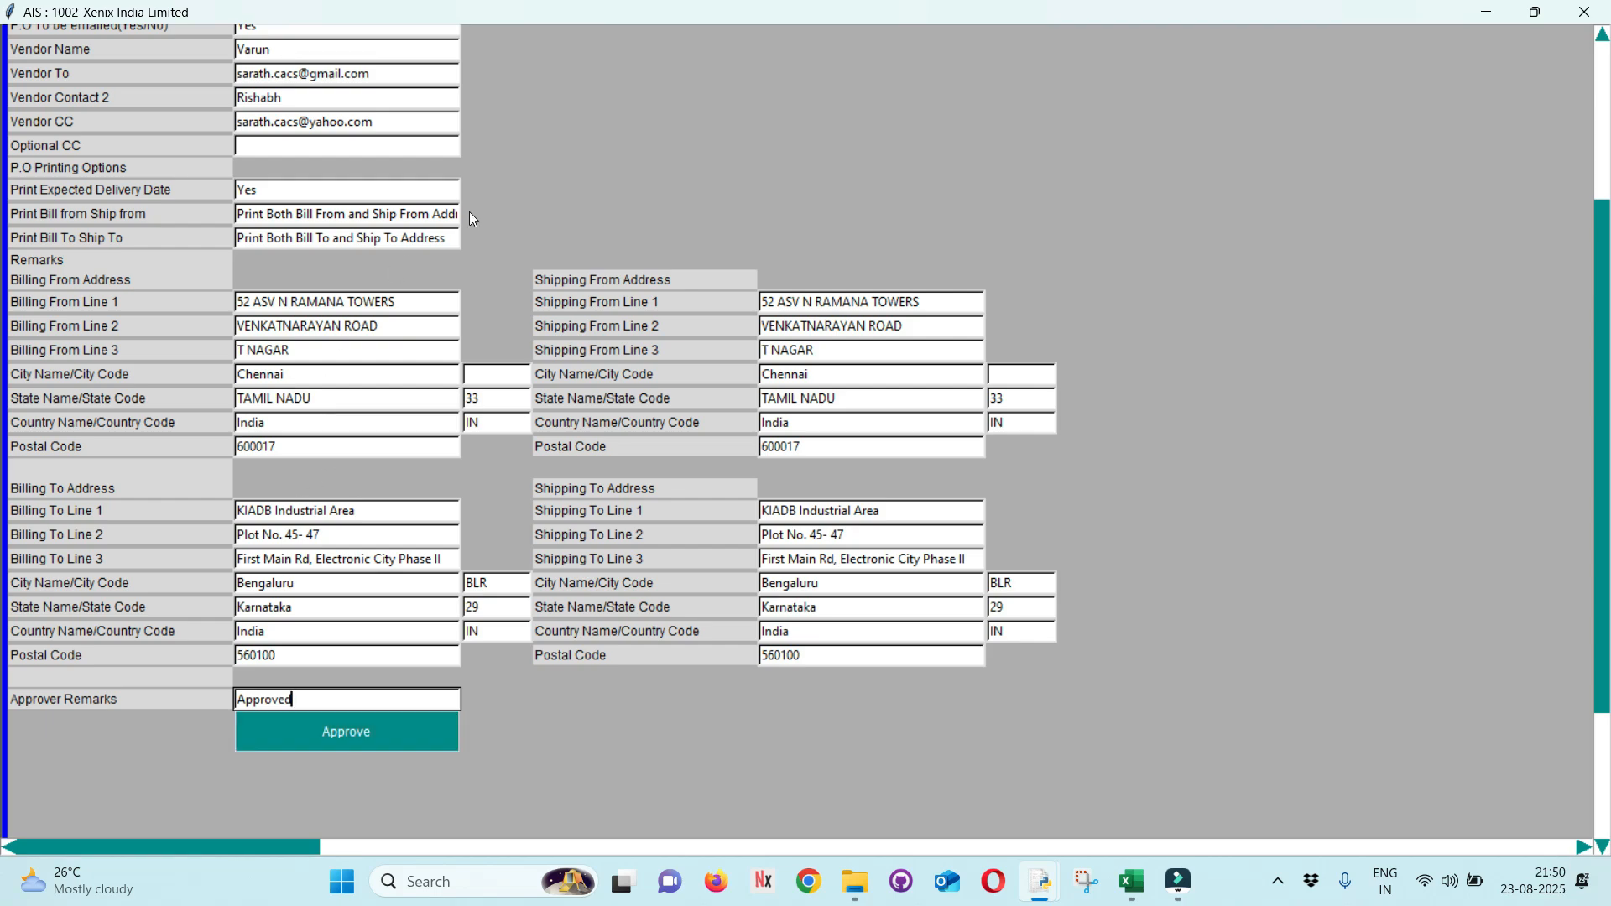
click(371, 75)
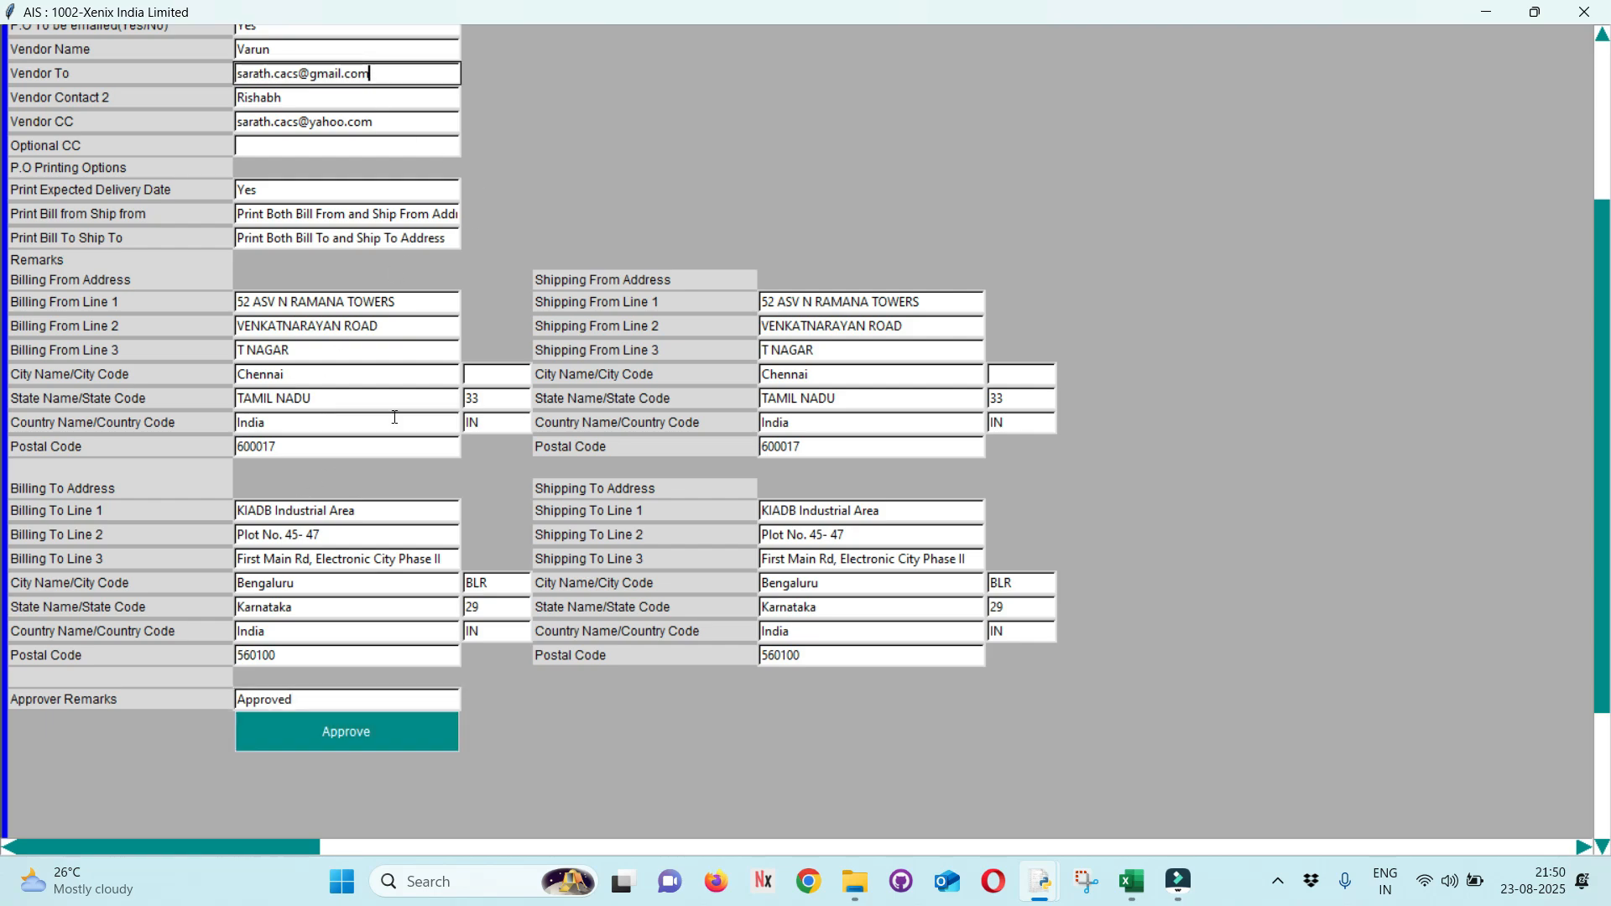
click(302, 743)
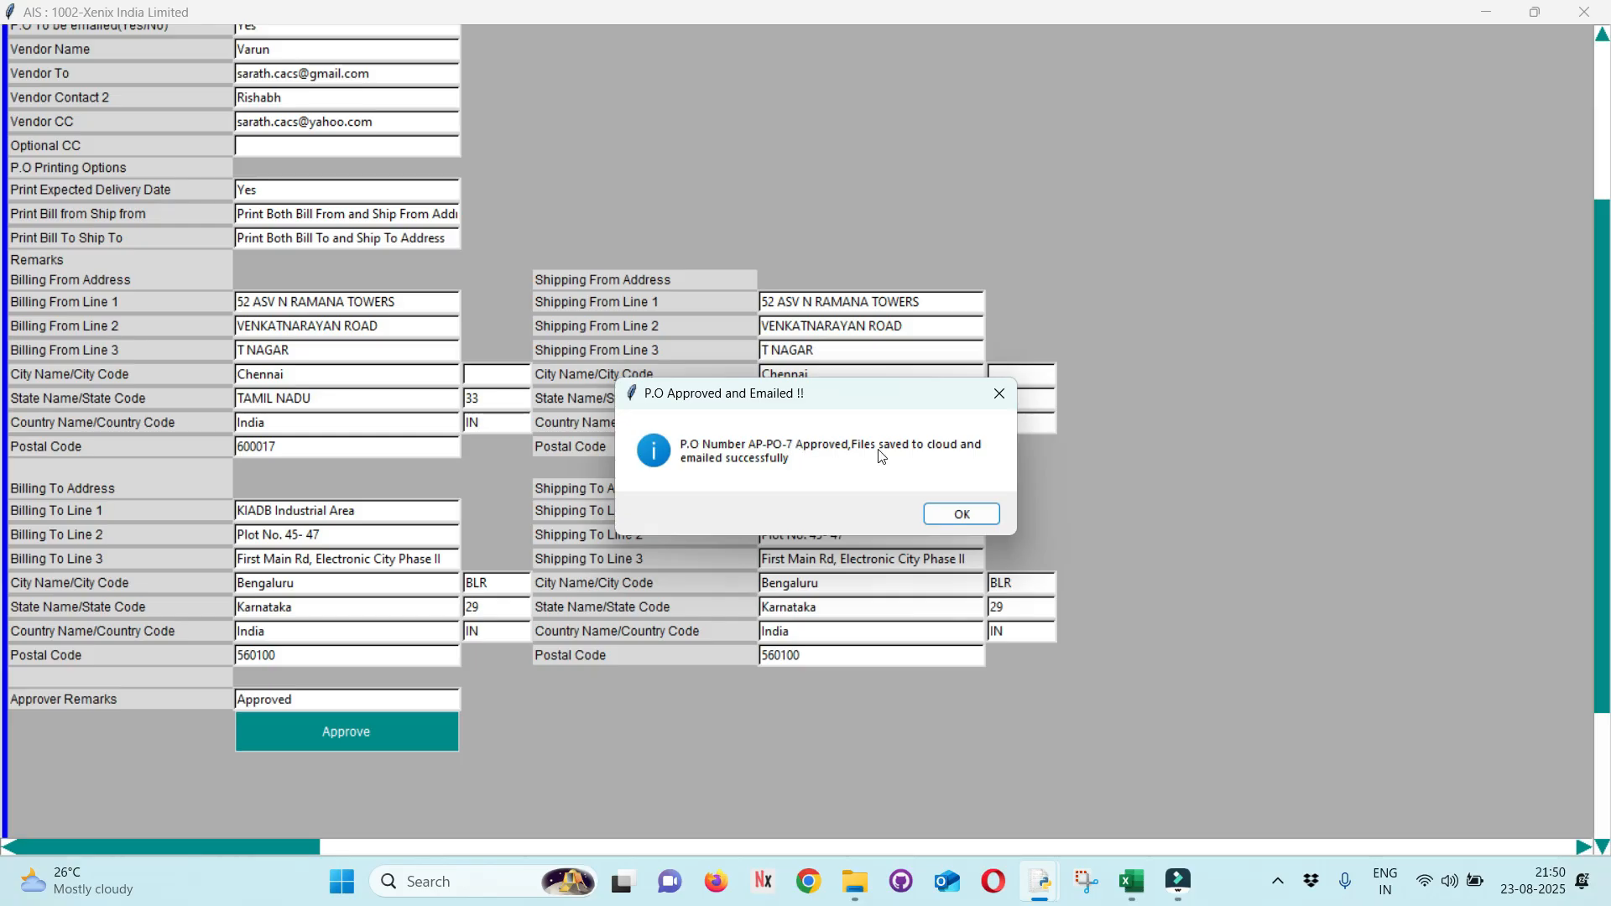
click(942, 514)
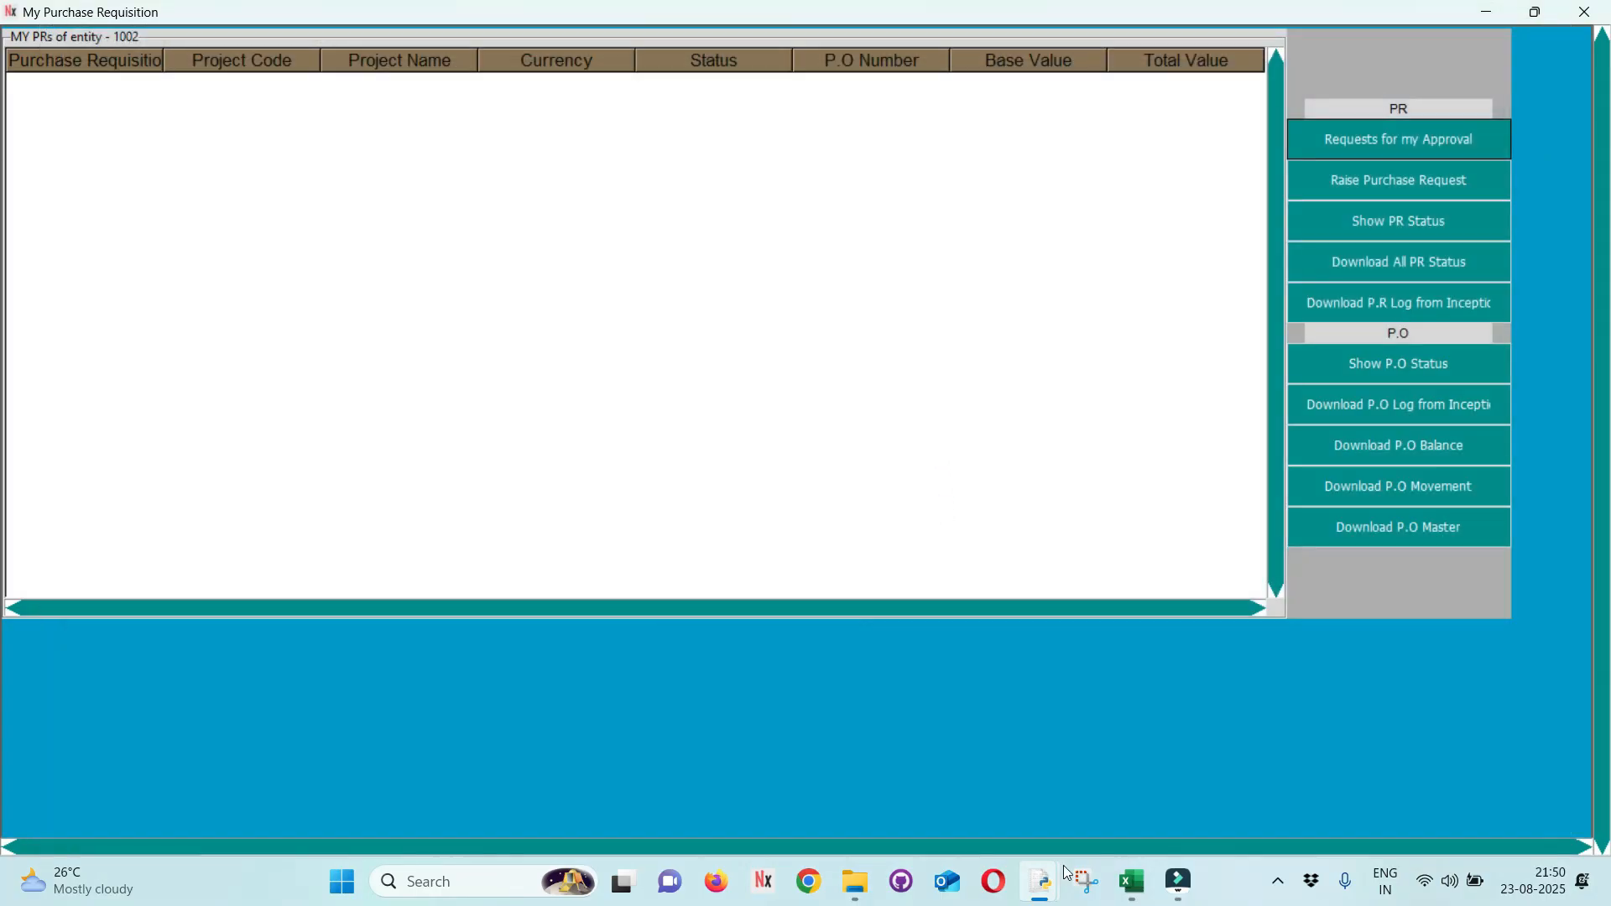
Switch to Firefox, open the Gmail inbox of the vendor contact's account, and close the other account's tab.
click(720, 895)
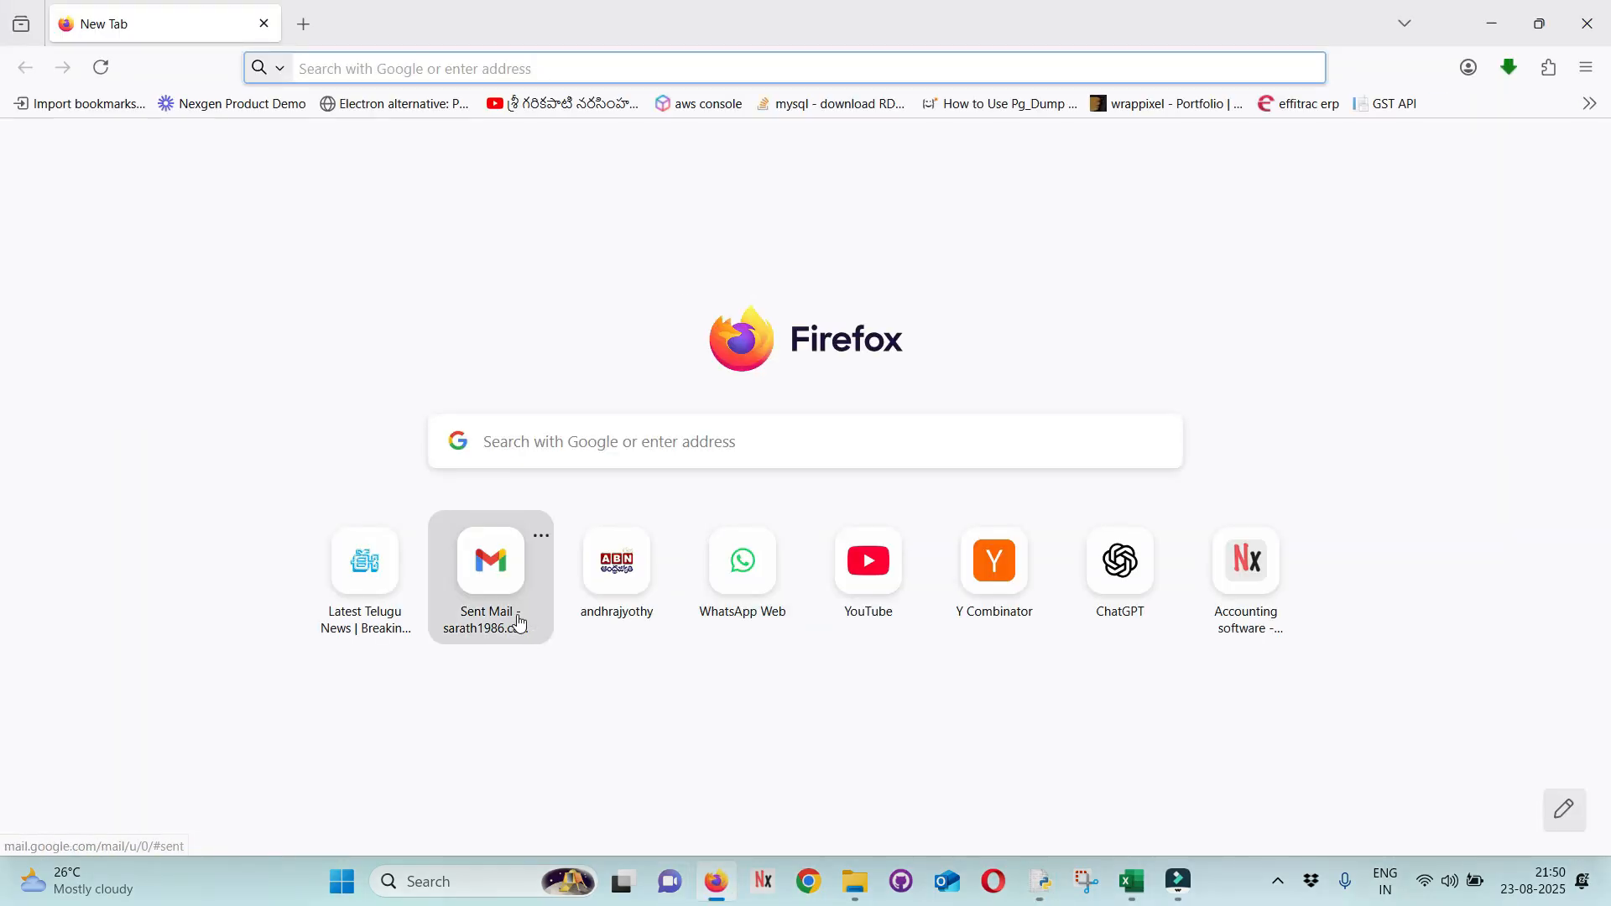
click(520, 622)
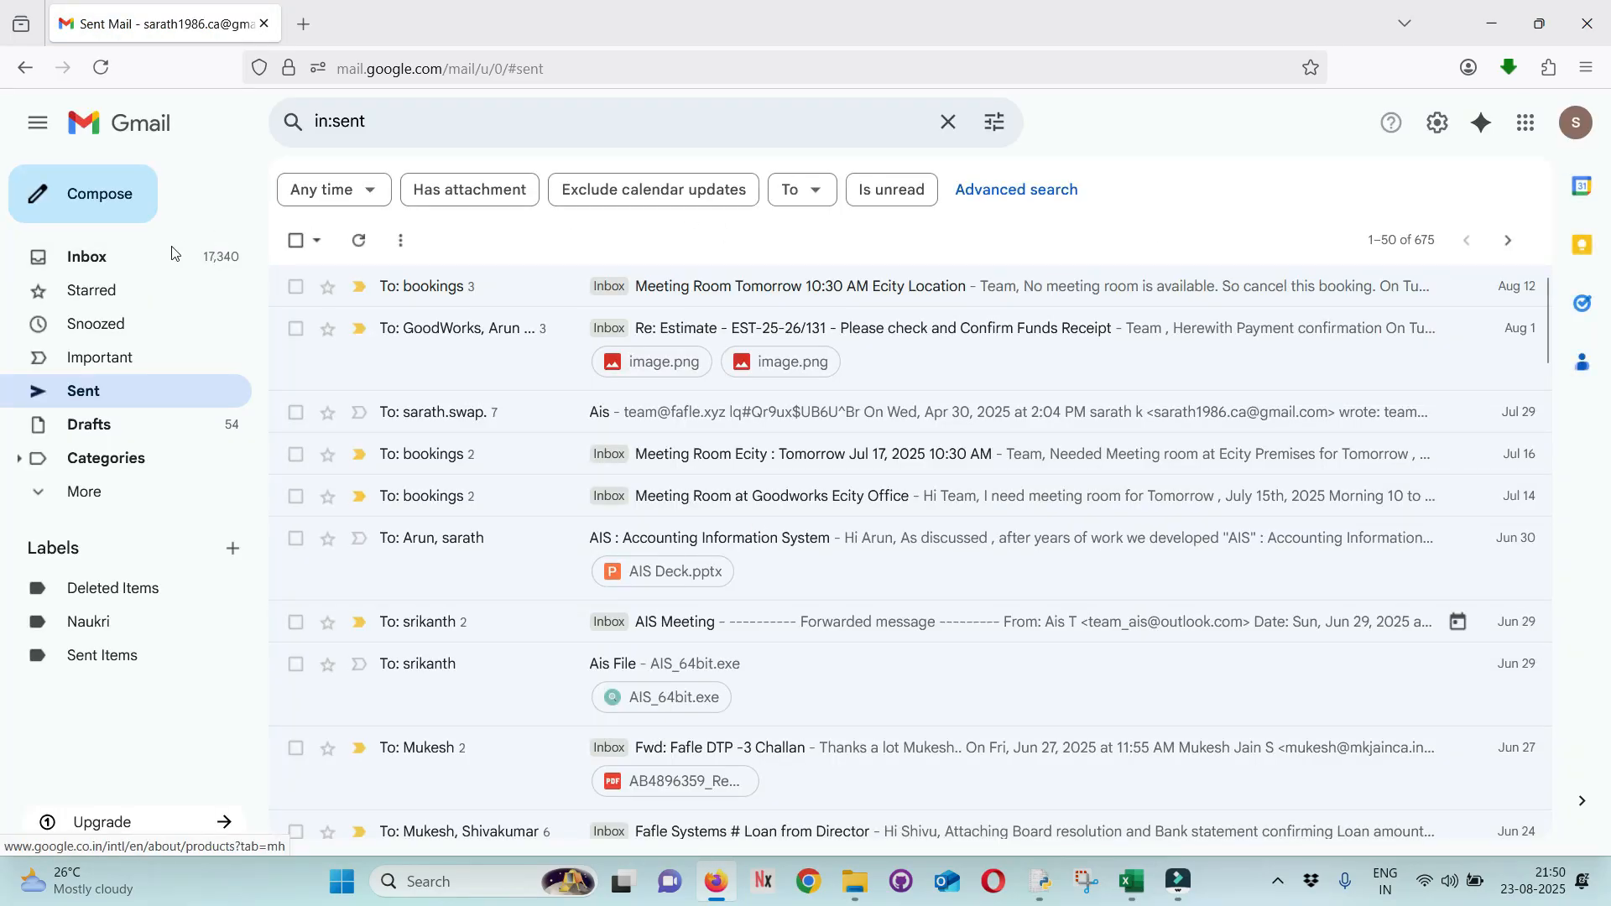
click(1576, 126)
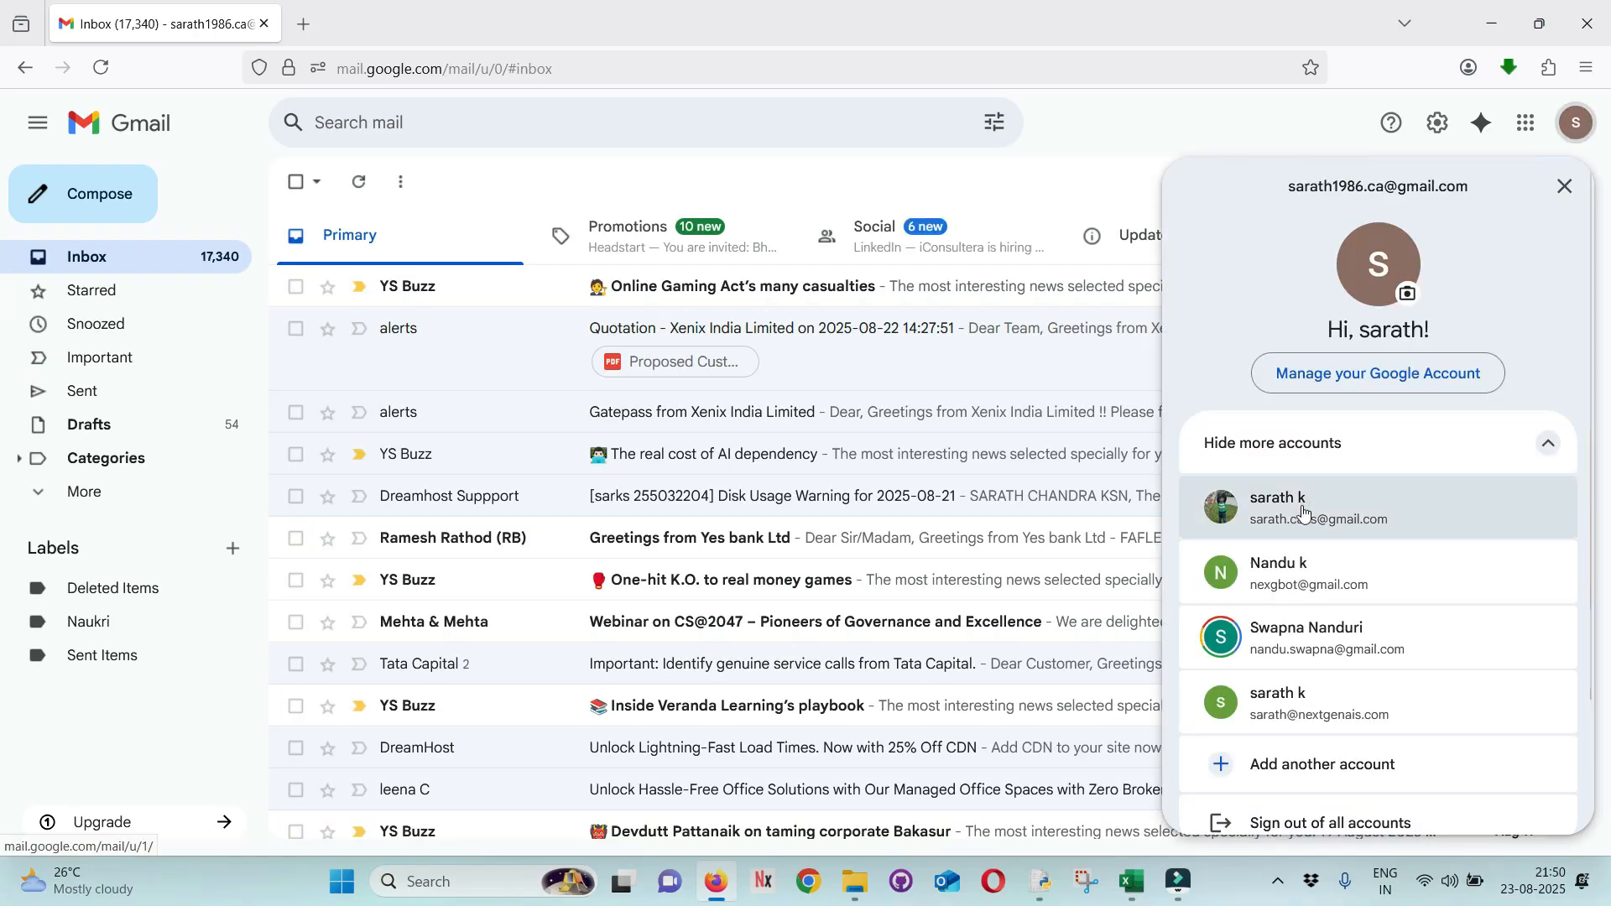
click(1309, 508)
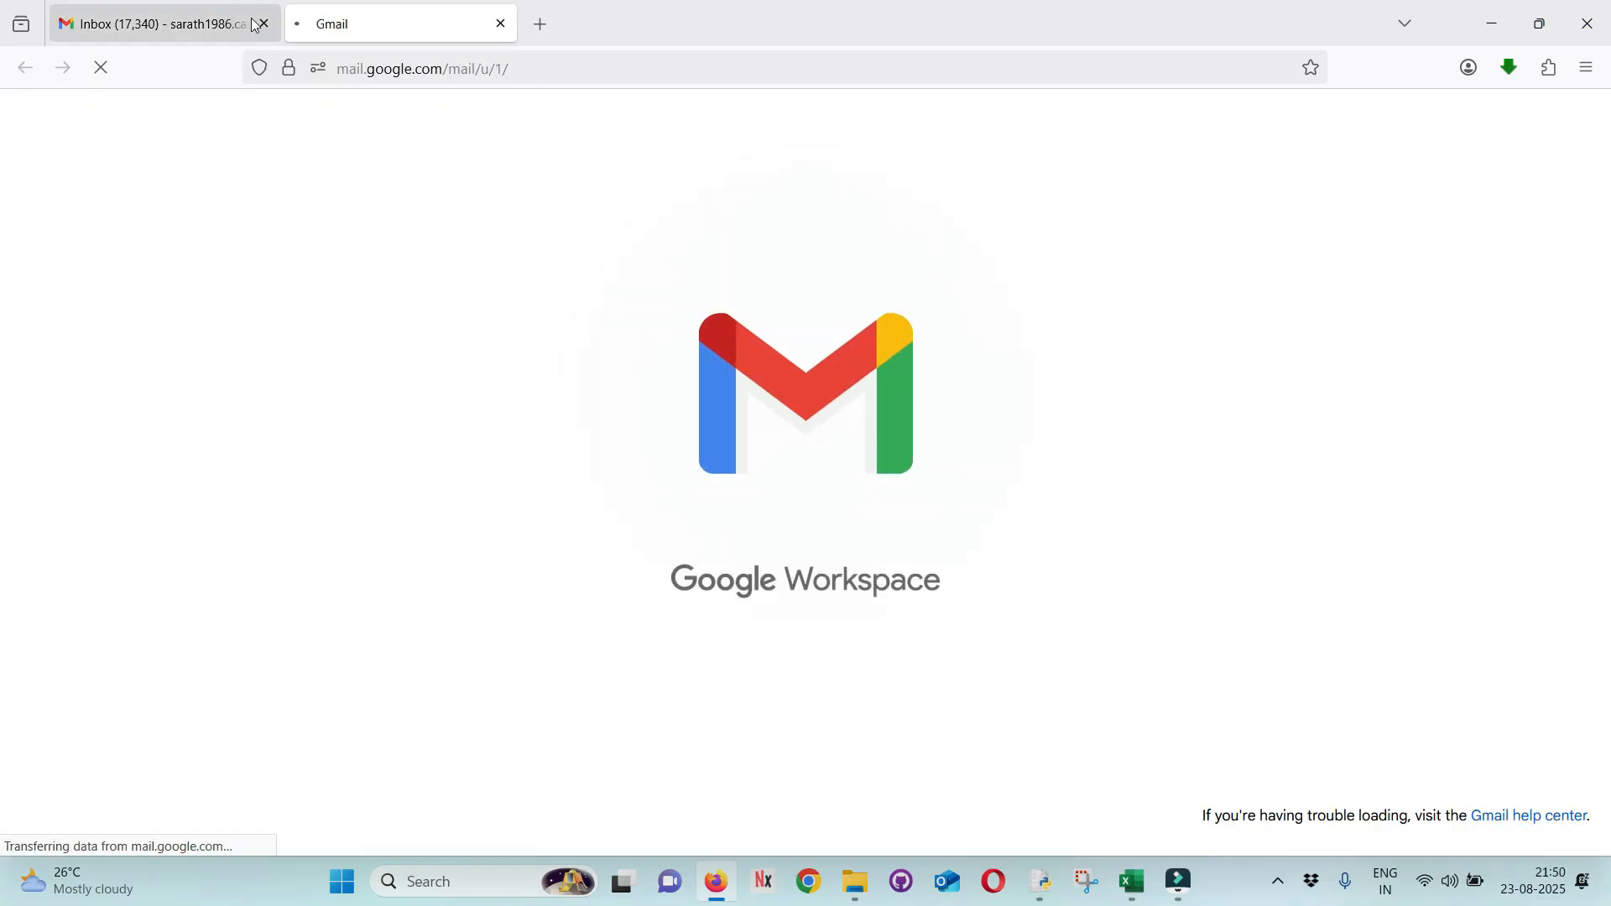
mouse_move(256, 25)
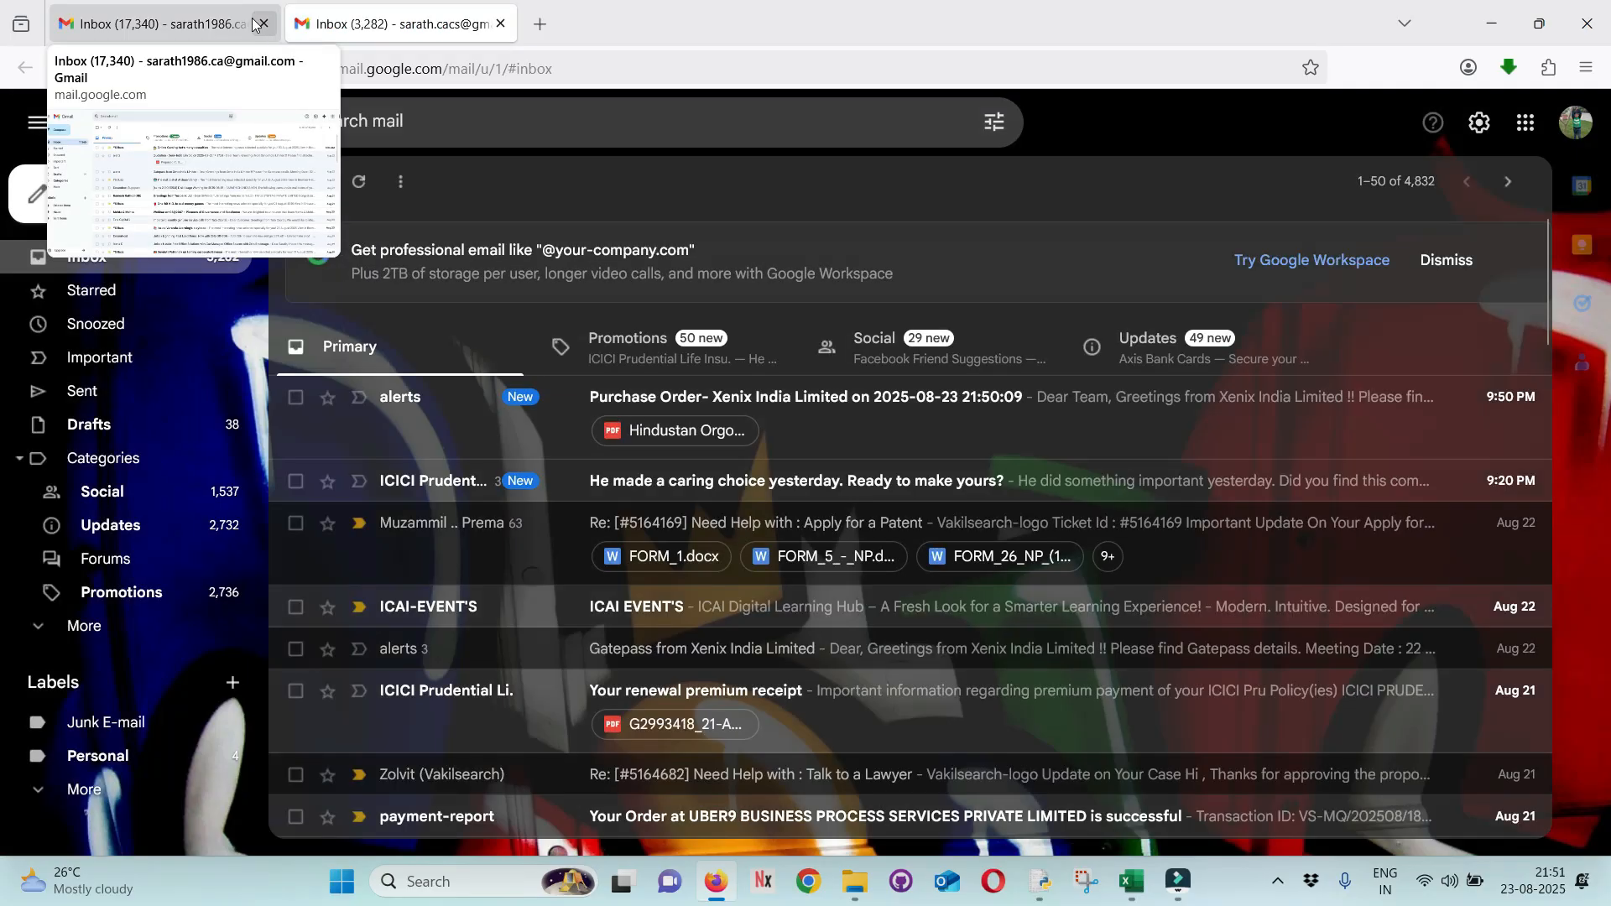
click(262, 23)
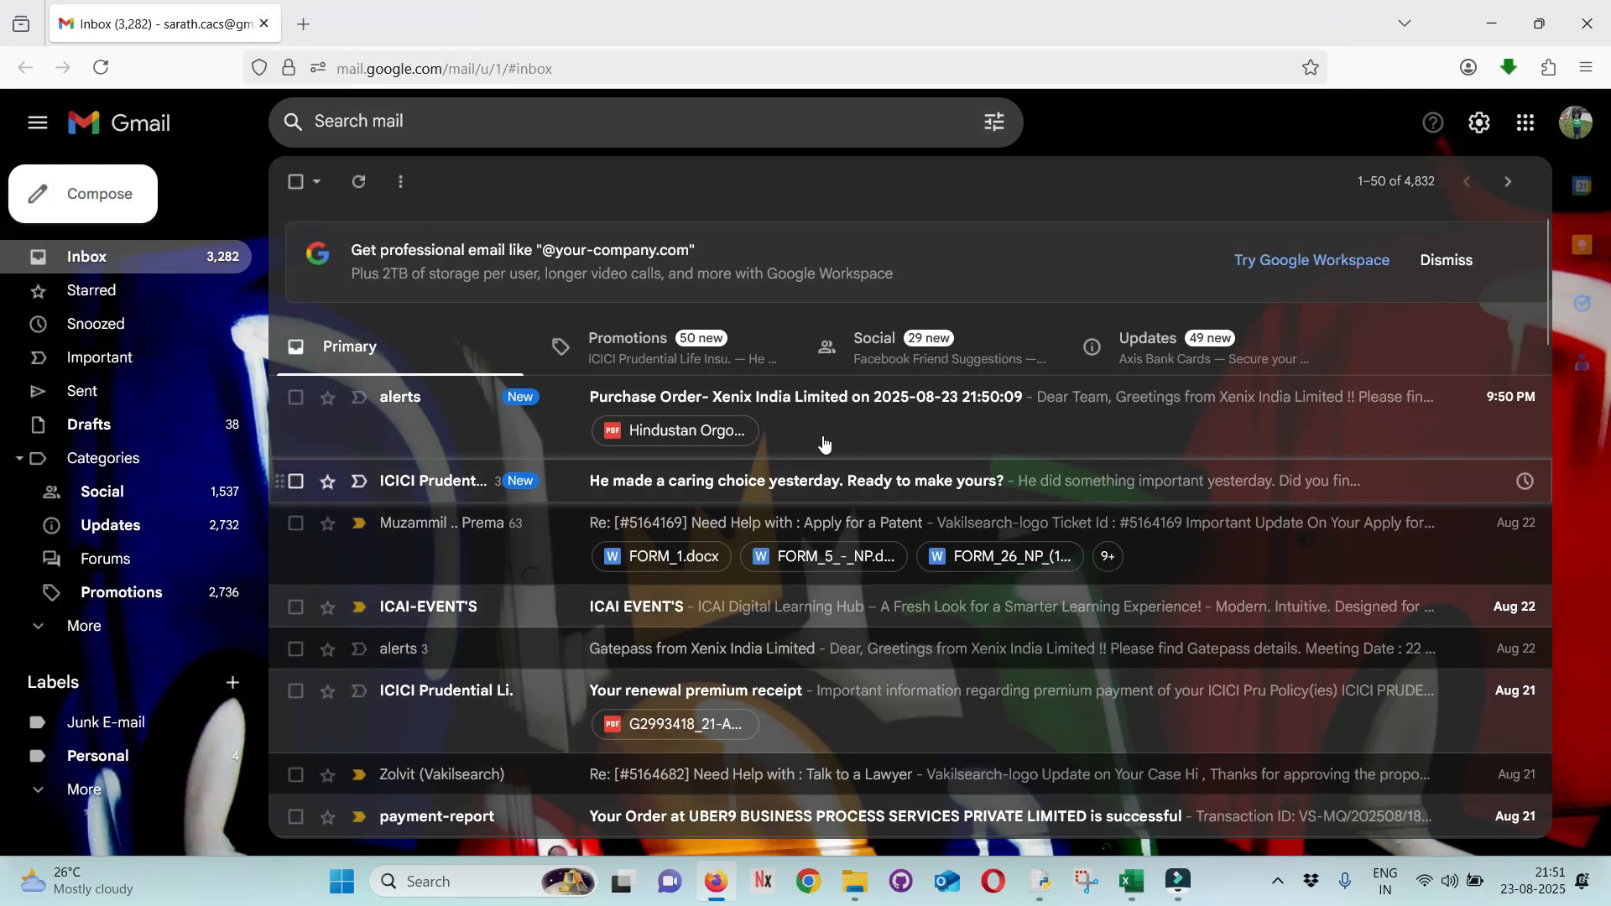
Open the Xenix India Limited purchase order email and read its subject, message text and attachment section.
click(789, 403)
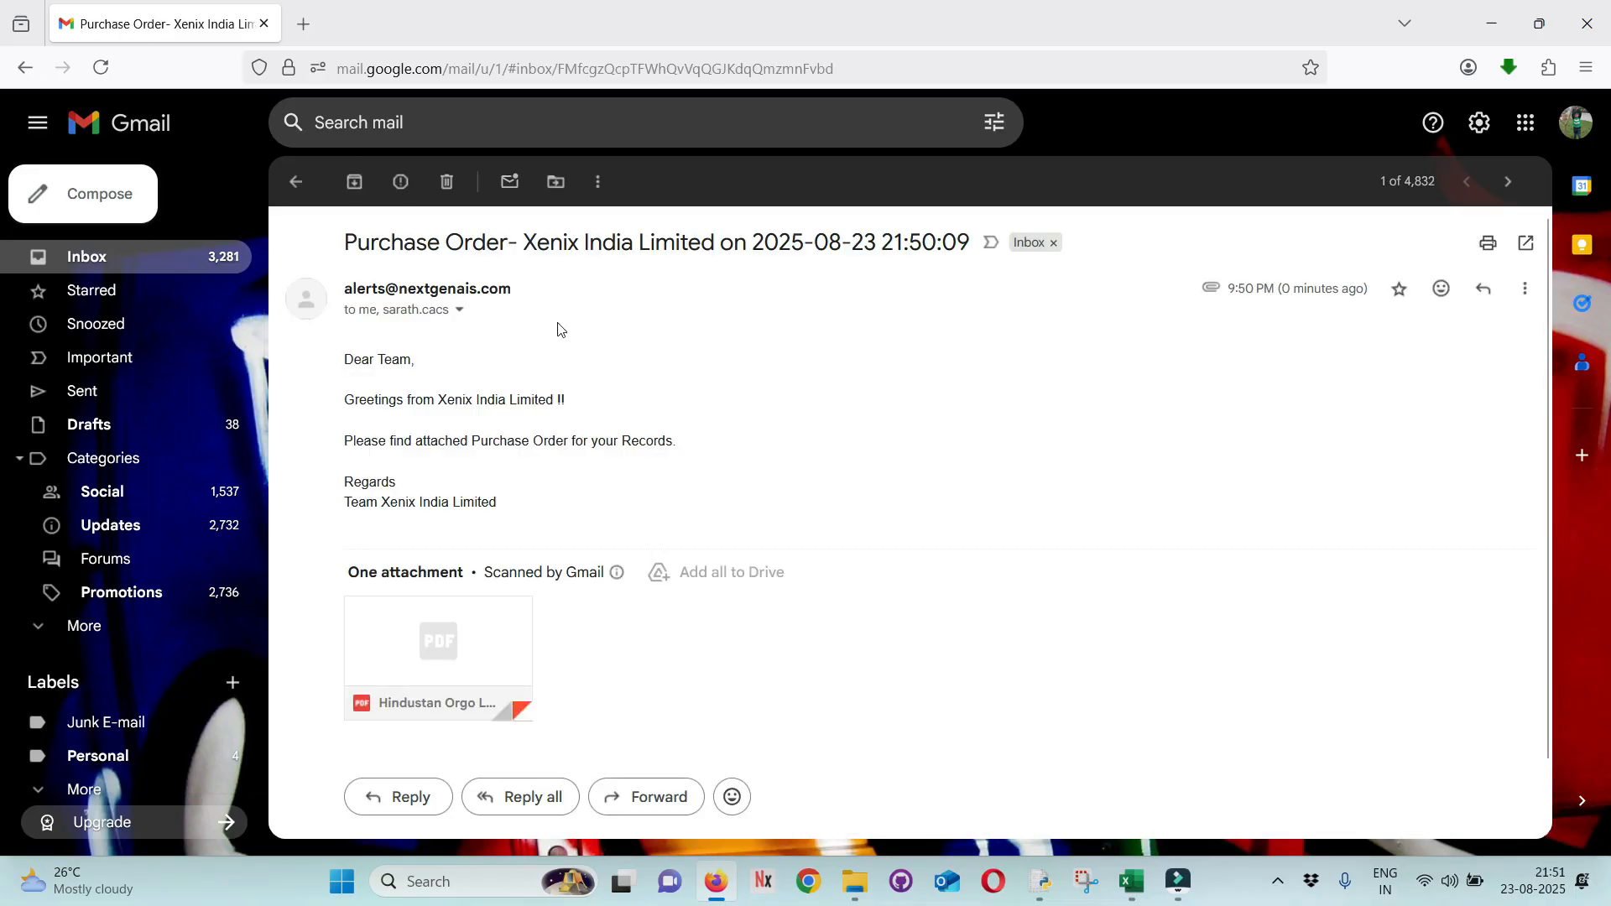
drag(521, 243, 678, 245)
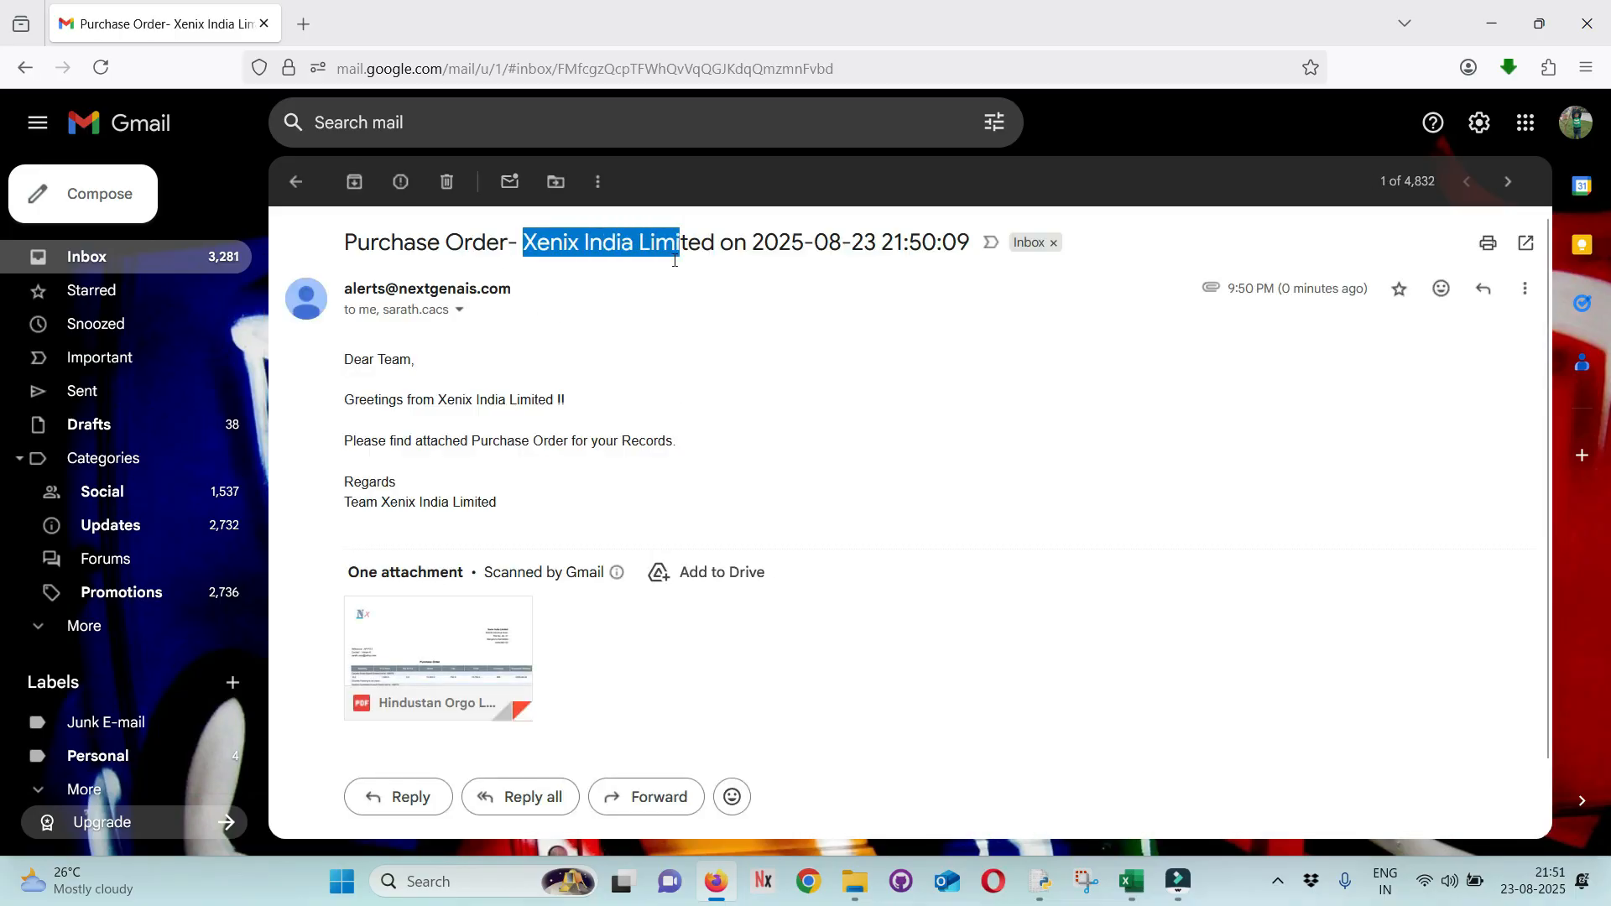
drag(366, 400, 516, 418)
drag(411, 441, 646, 441)
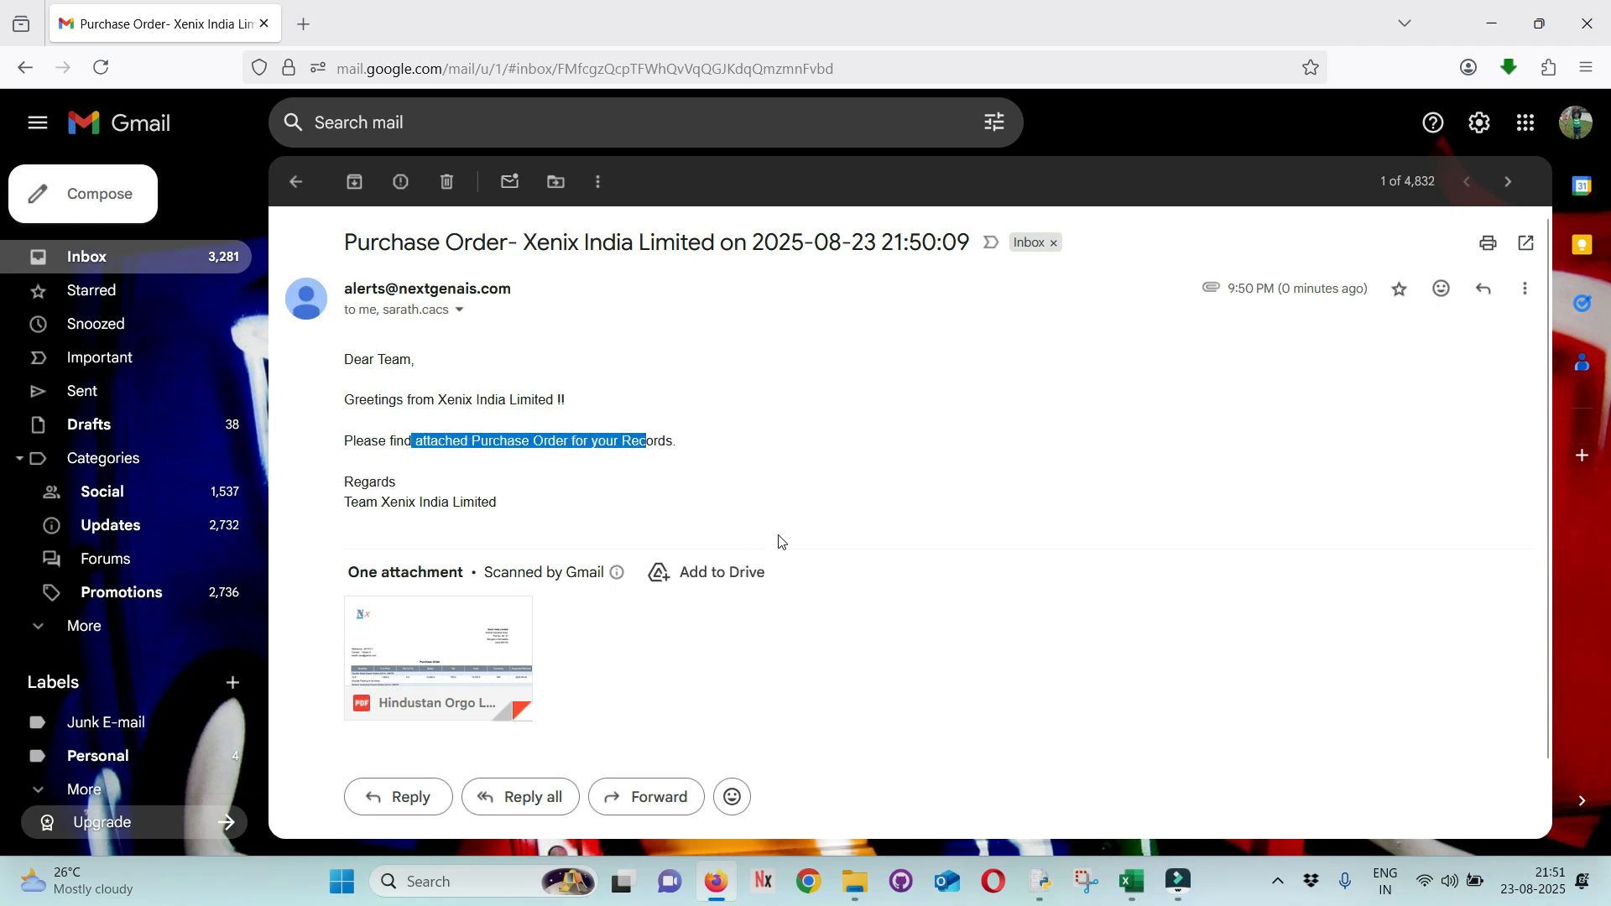
scroll(762, 561, down, 1)
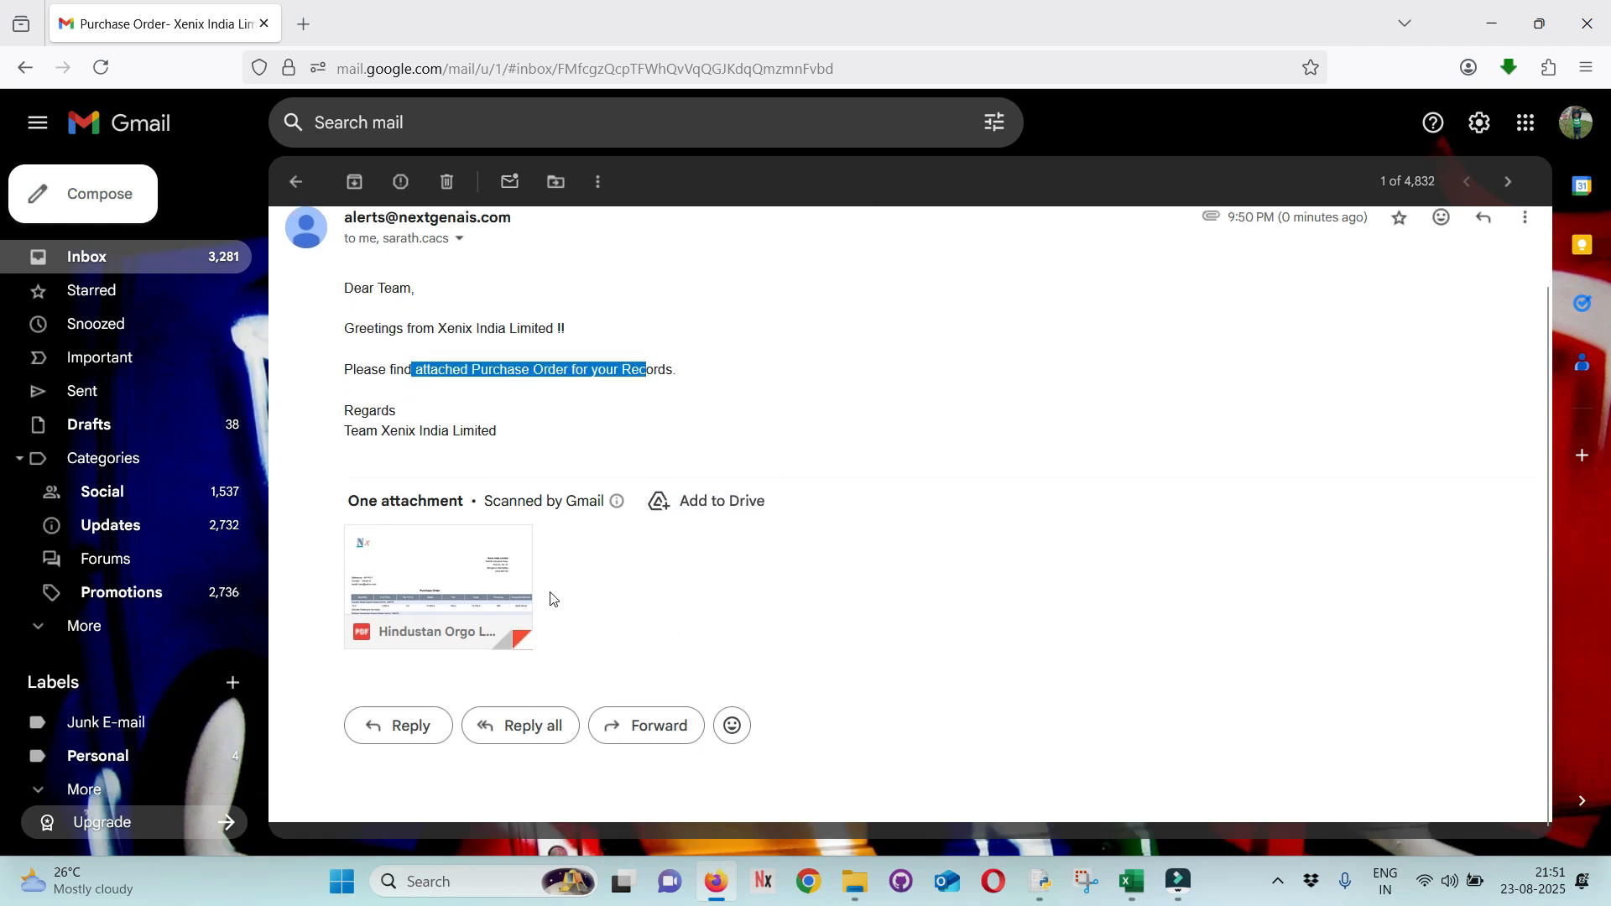
View the attached purchase order PDF, checking the item lines, packing remarks and billing and shipping addresses, and return to the email.
click(488, 572)
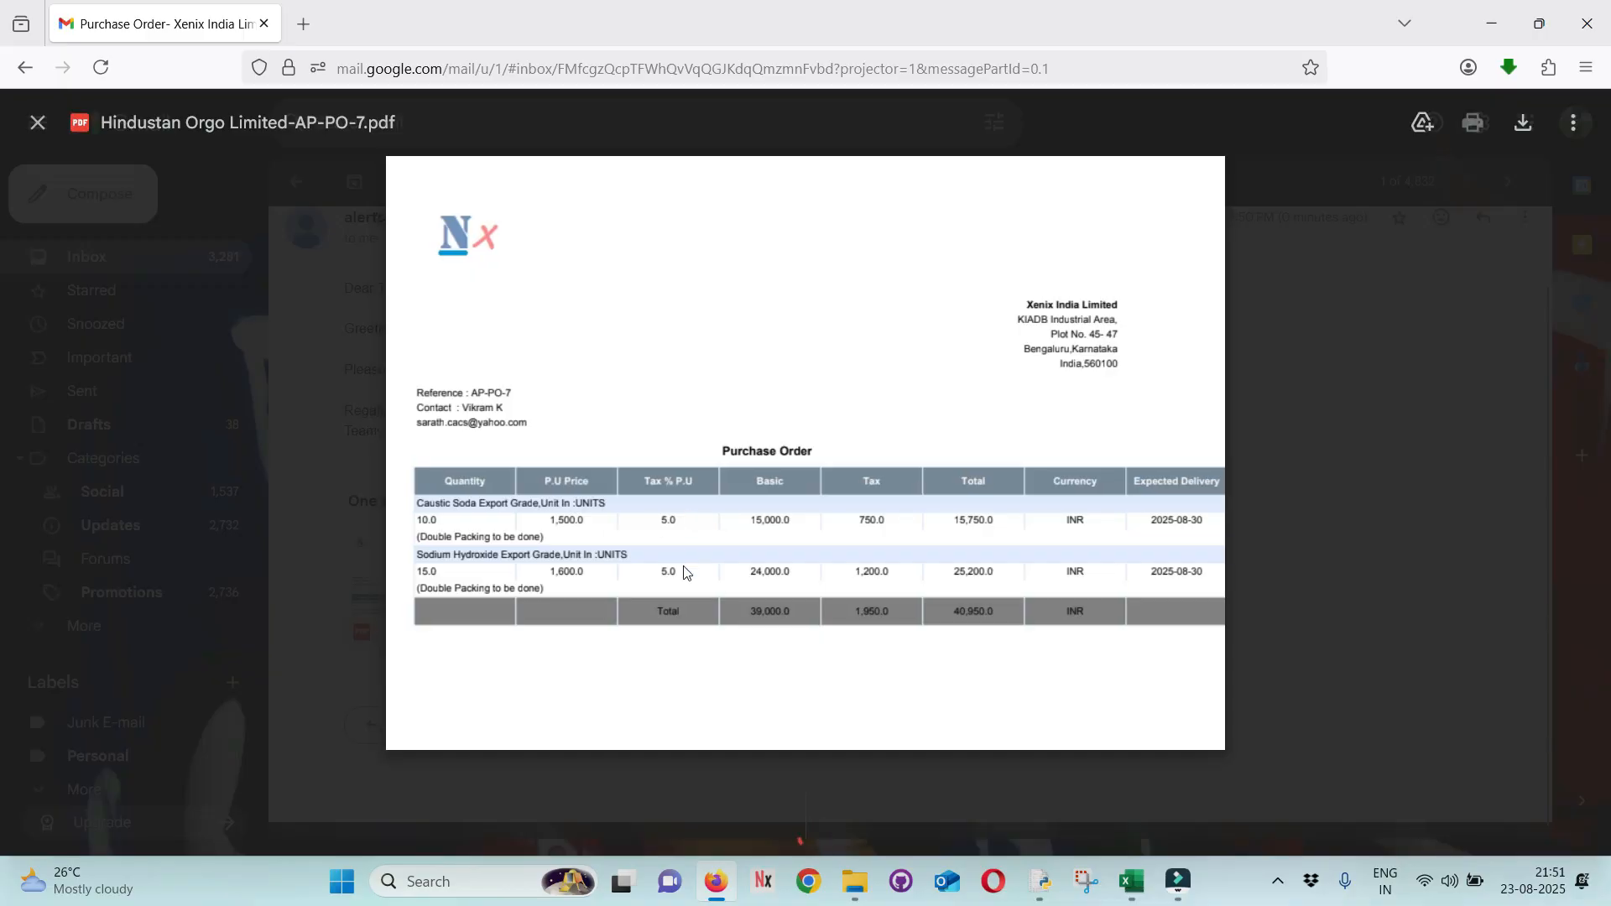
scroll(673, 585, down, 5)
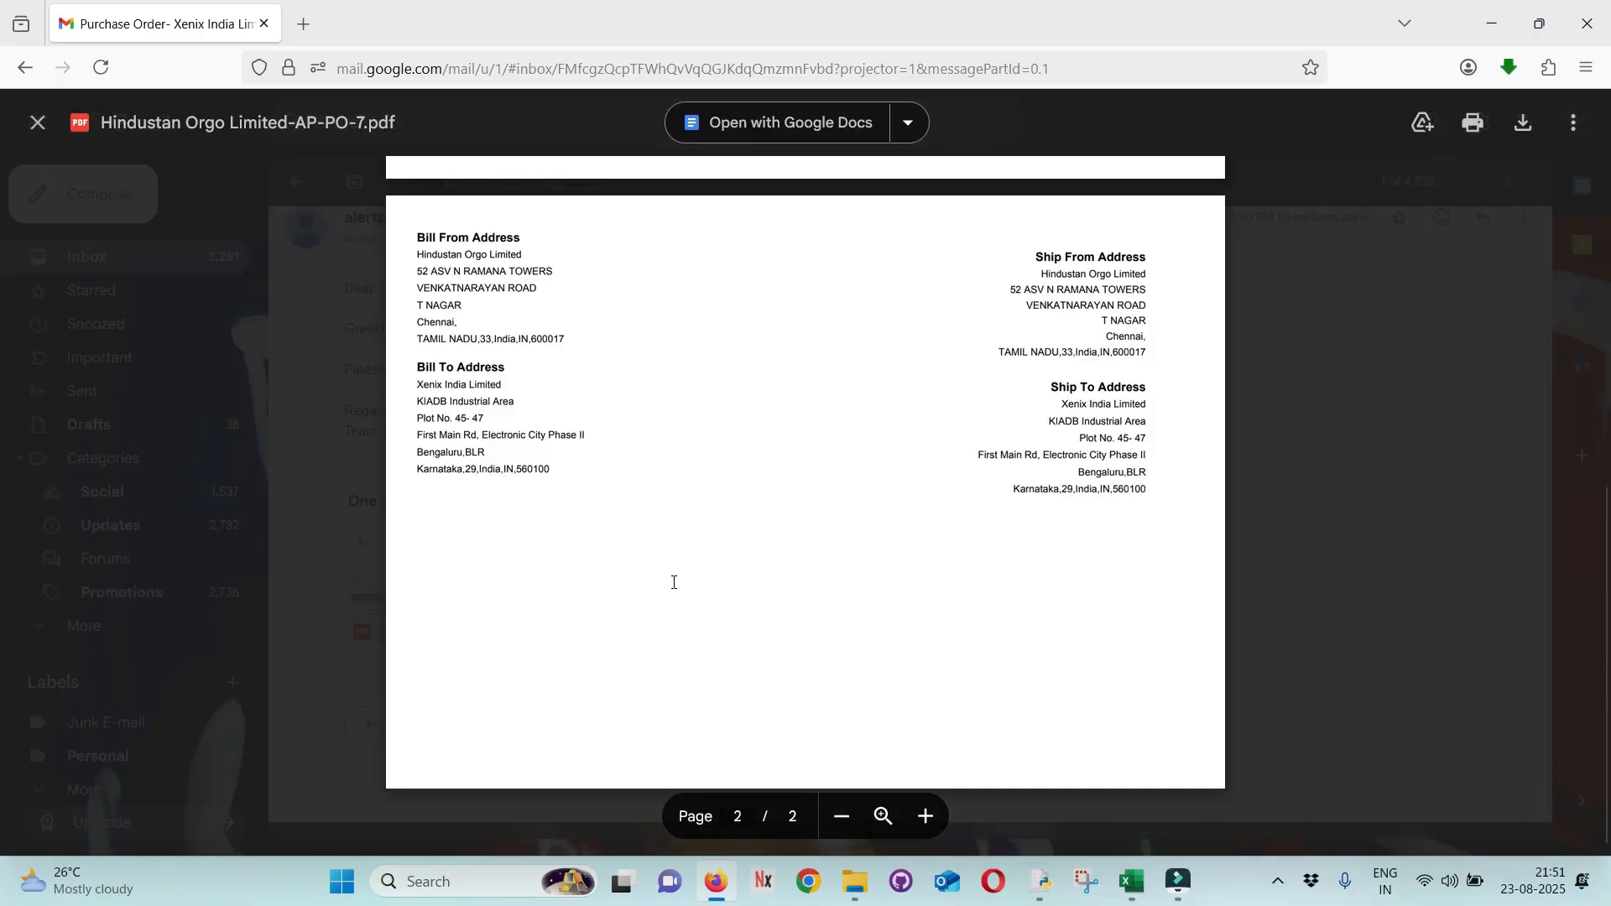
scroll(675, 531, up, 5)
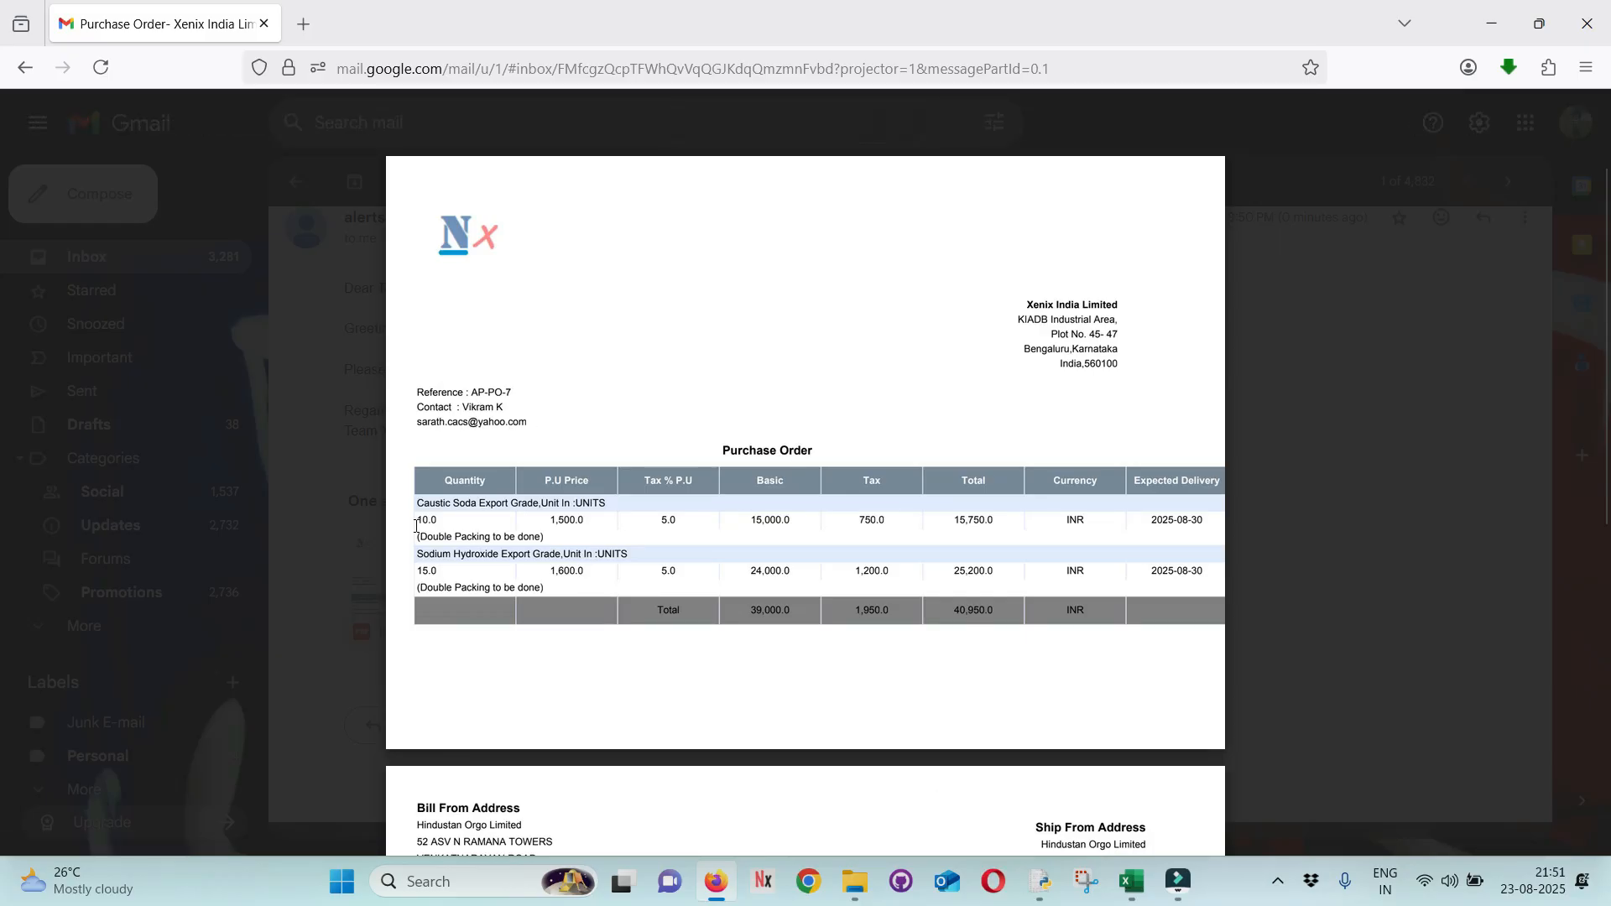
drag(417, 537, 531, 547)
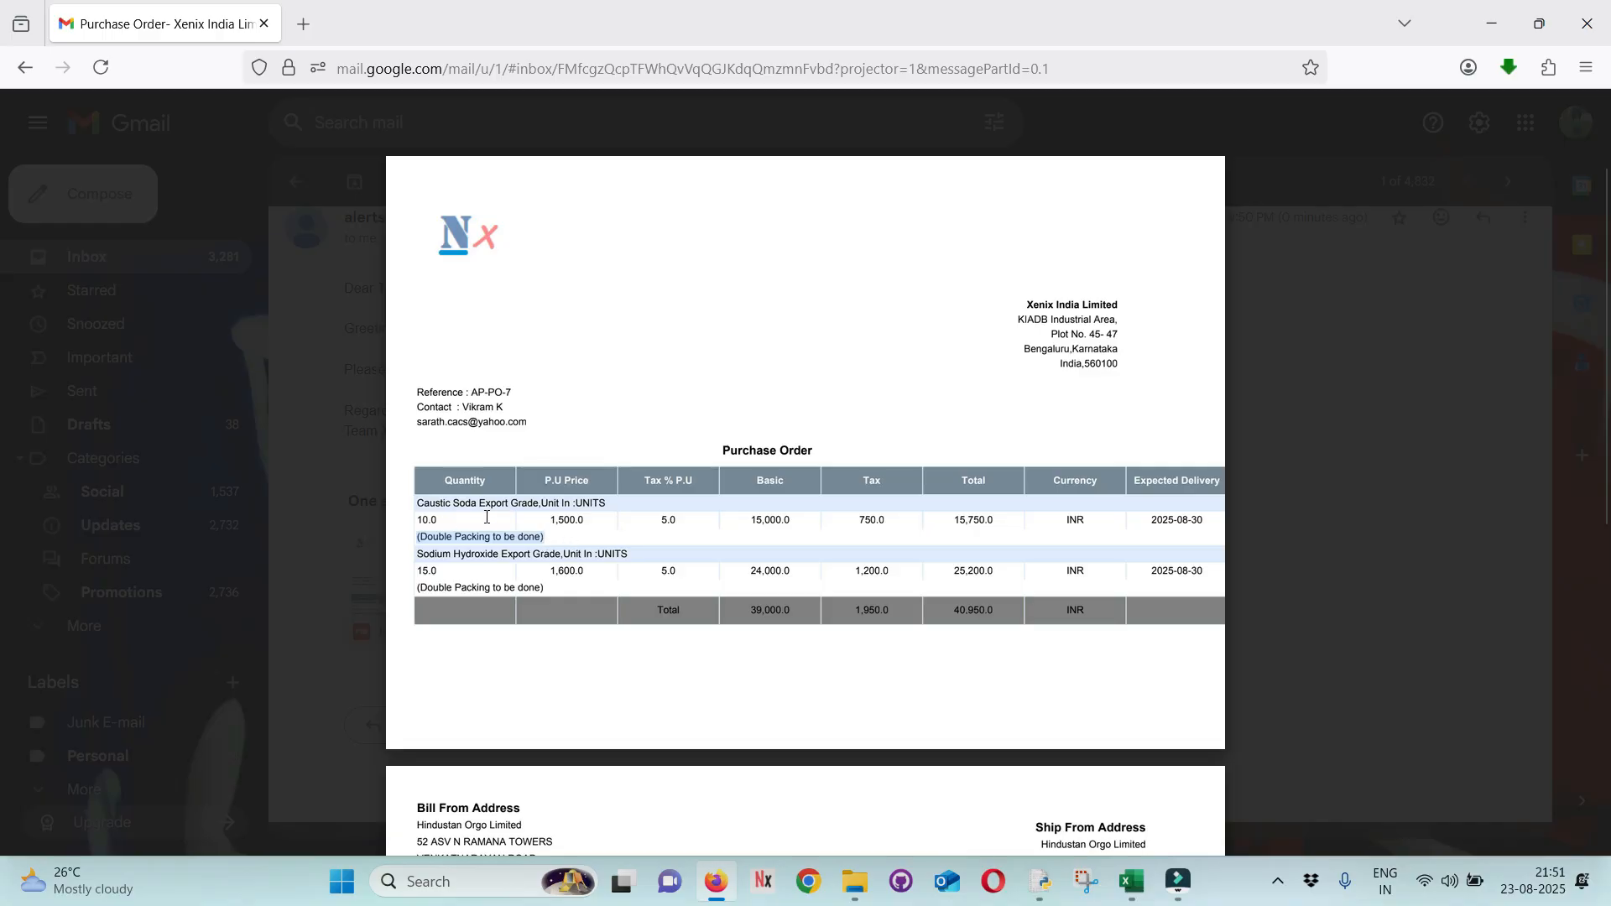
scroll(647, 658, down, 6)
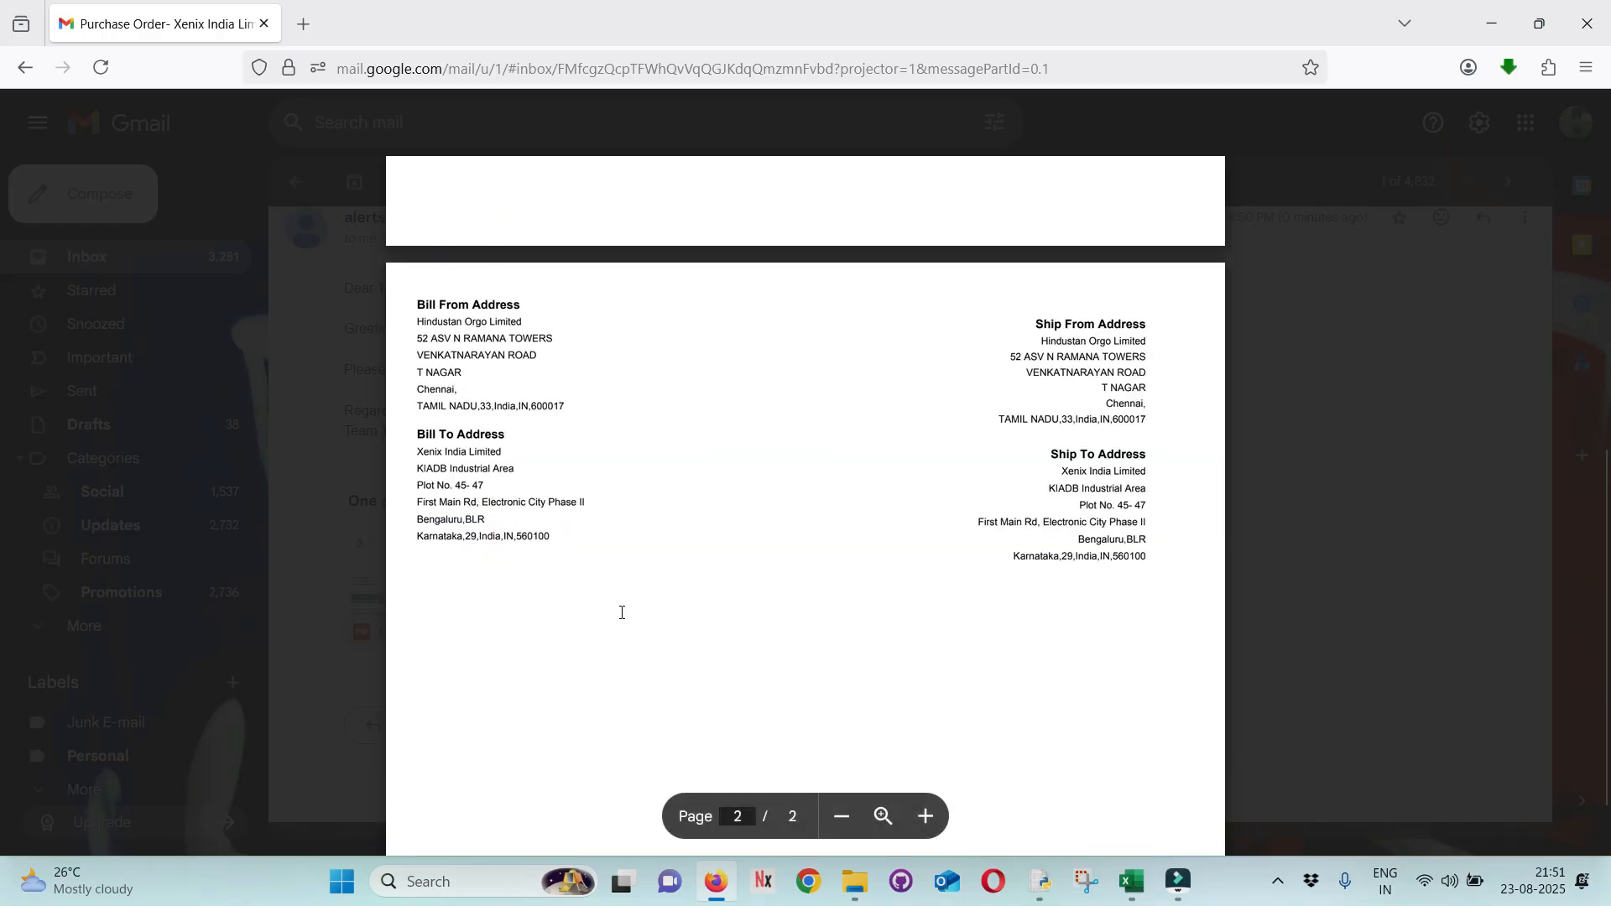
key(Escape)
scroll(971, 524, up, 1)
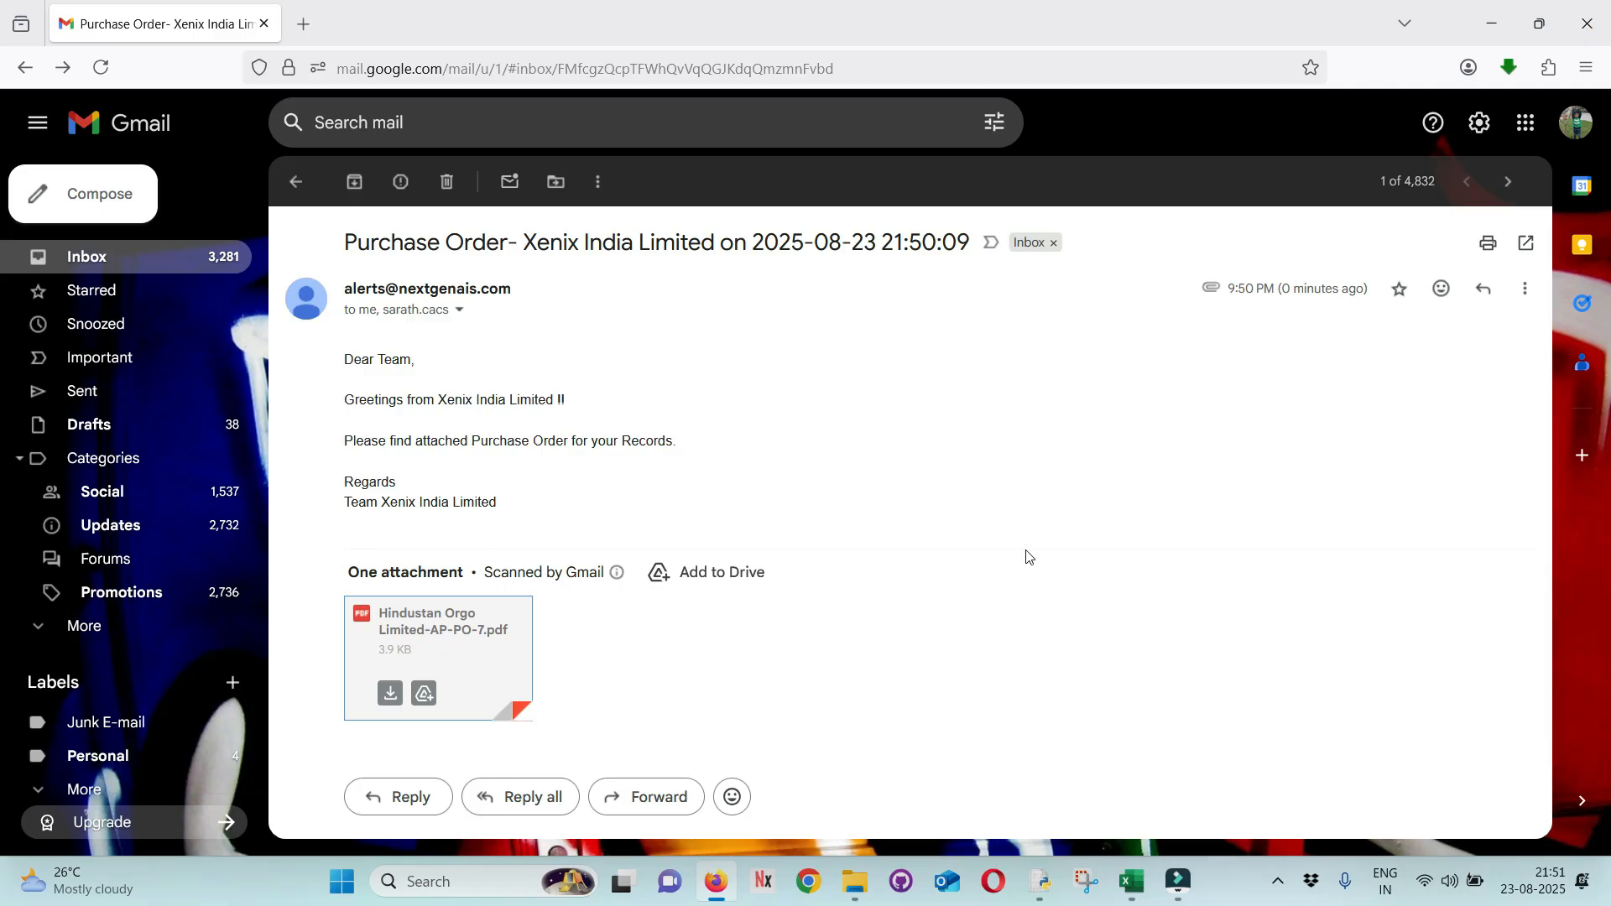
Switch to AIS and list the purchase requisitions for 23-08-2025 using the PR Raised Between search.
key(alt+Tab)
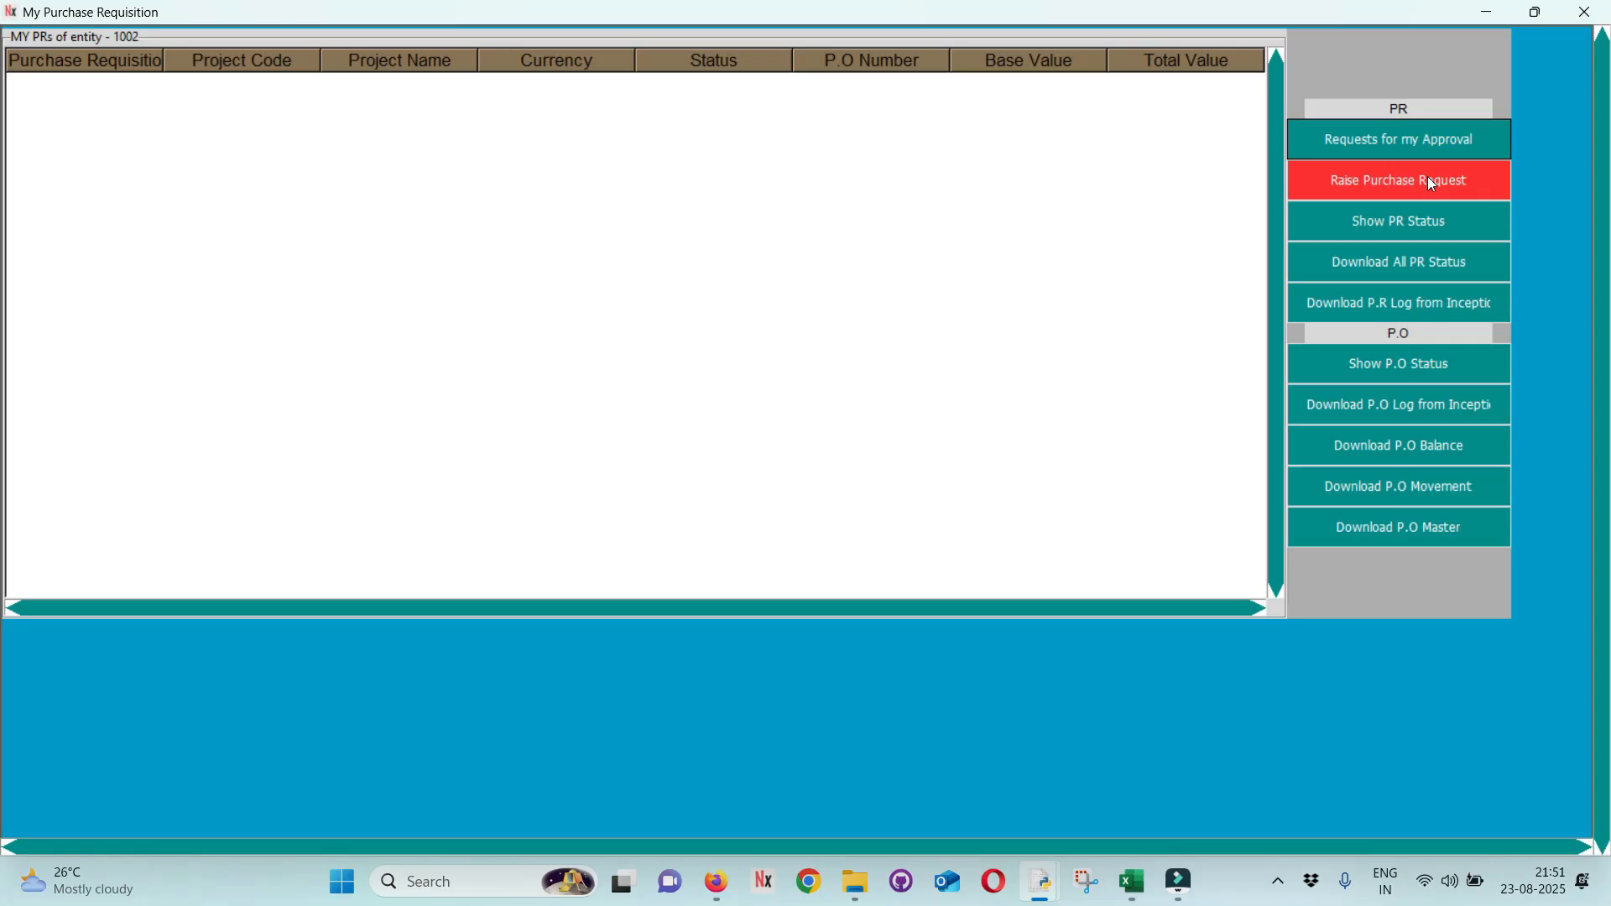
click(1377, 225)
click(593, 186)
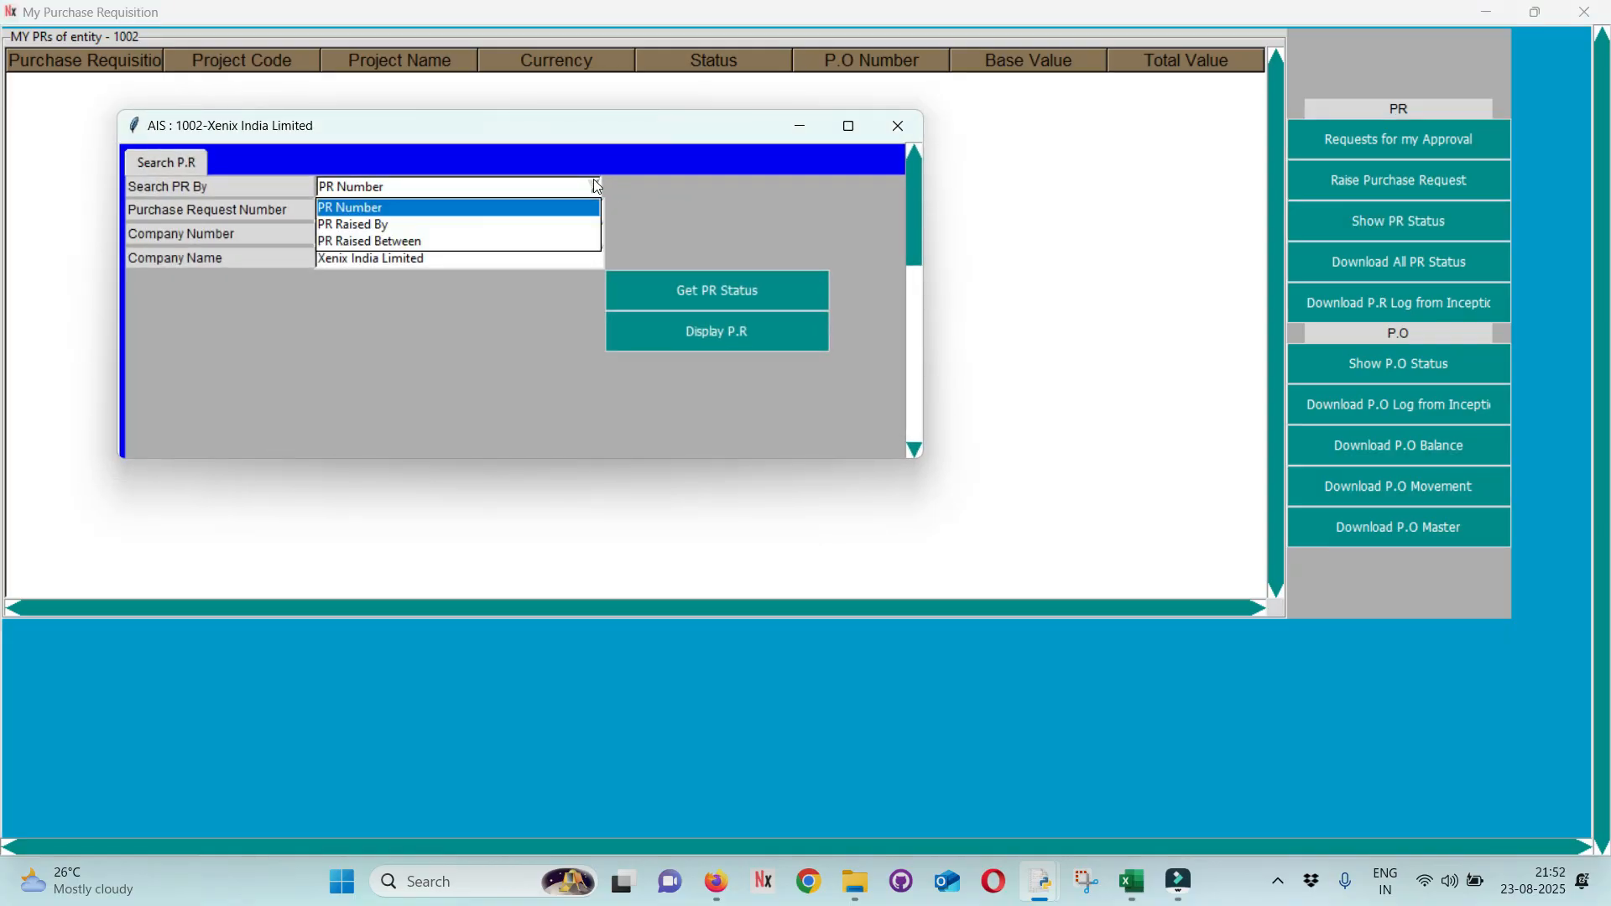
click(454, 244)
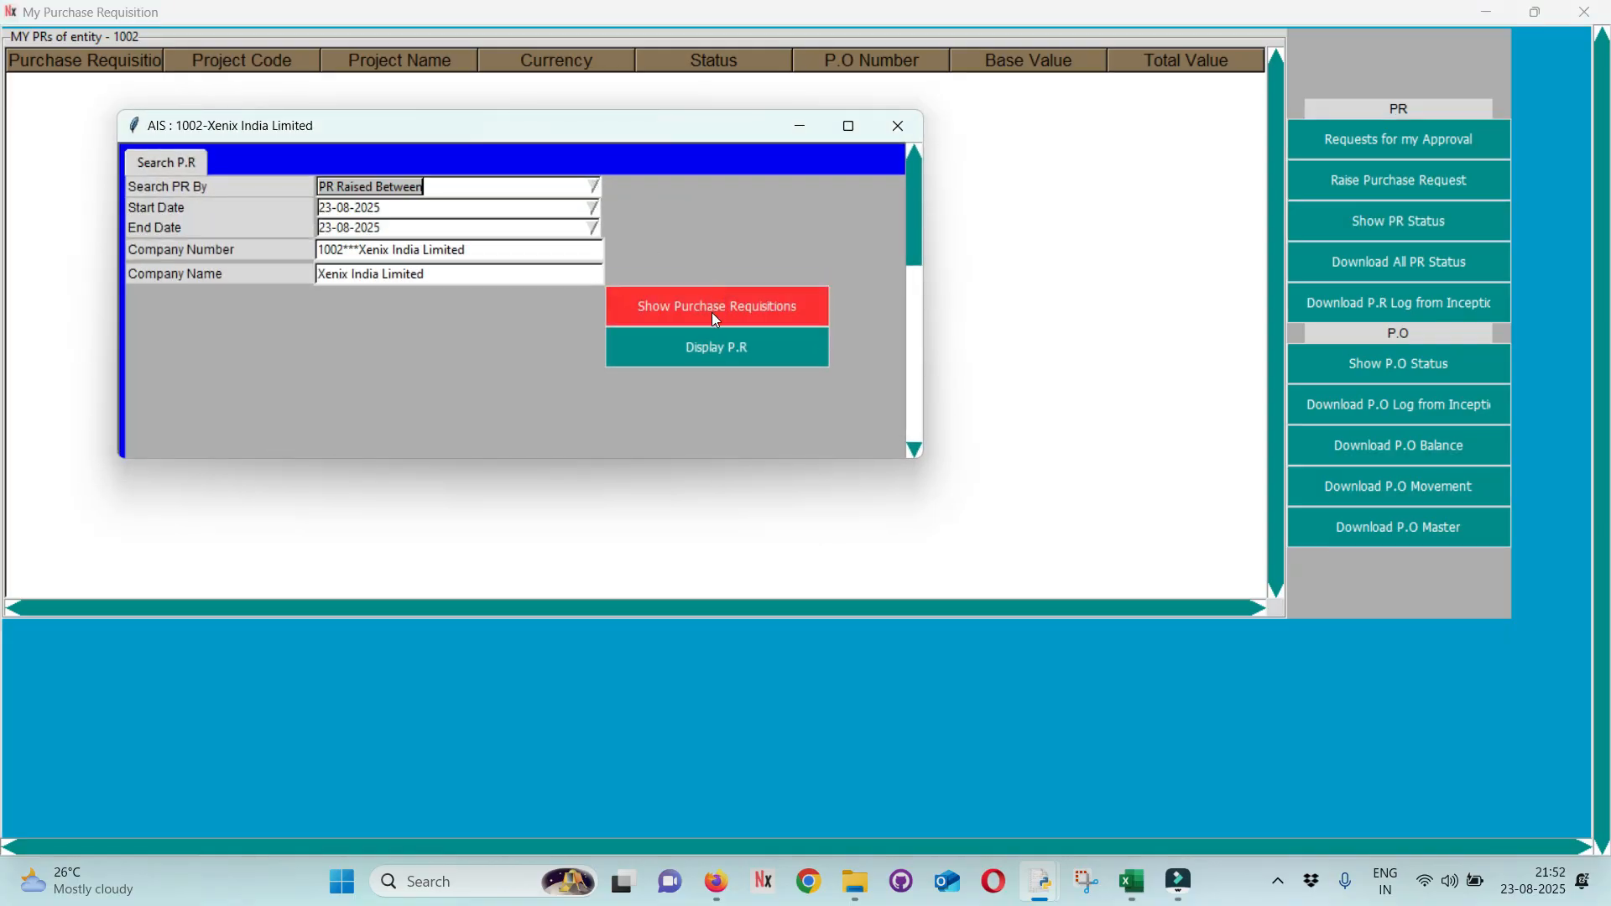
click(712, 310)
Show the approval status of the listed requisition, and examine its submitter and approver entries.
click(501, 101)
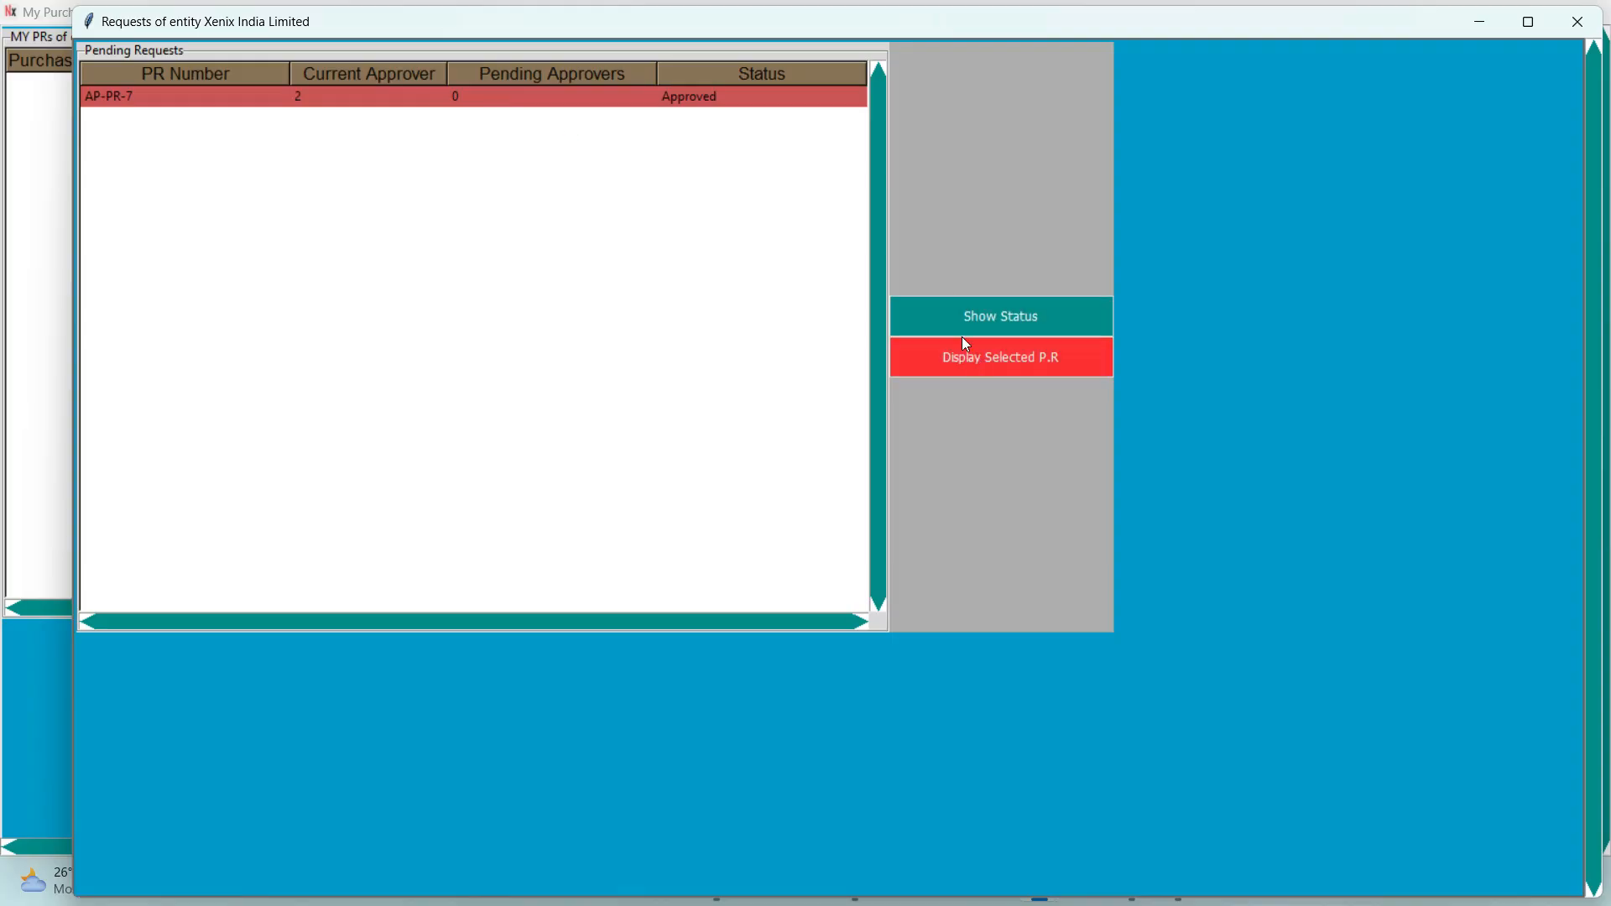
click(943, 319)
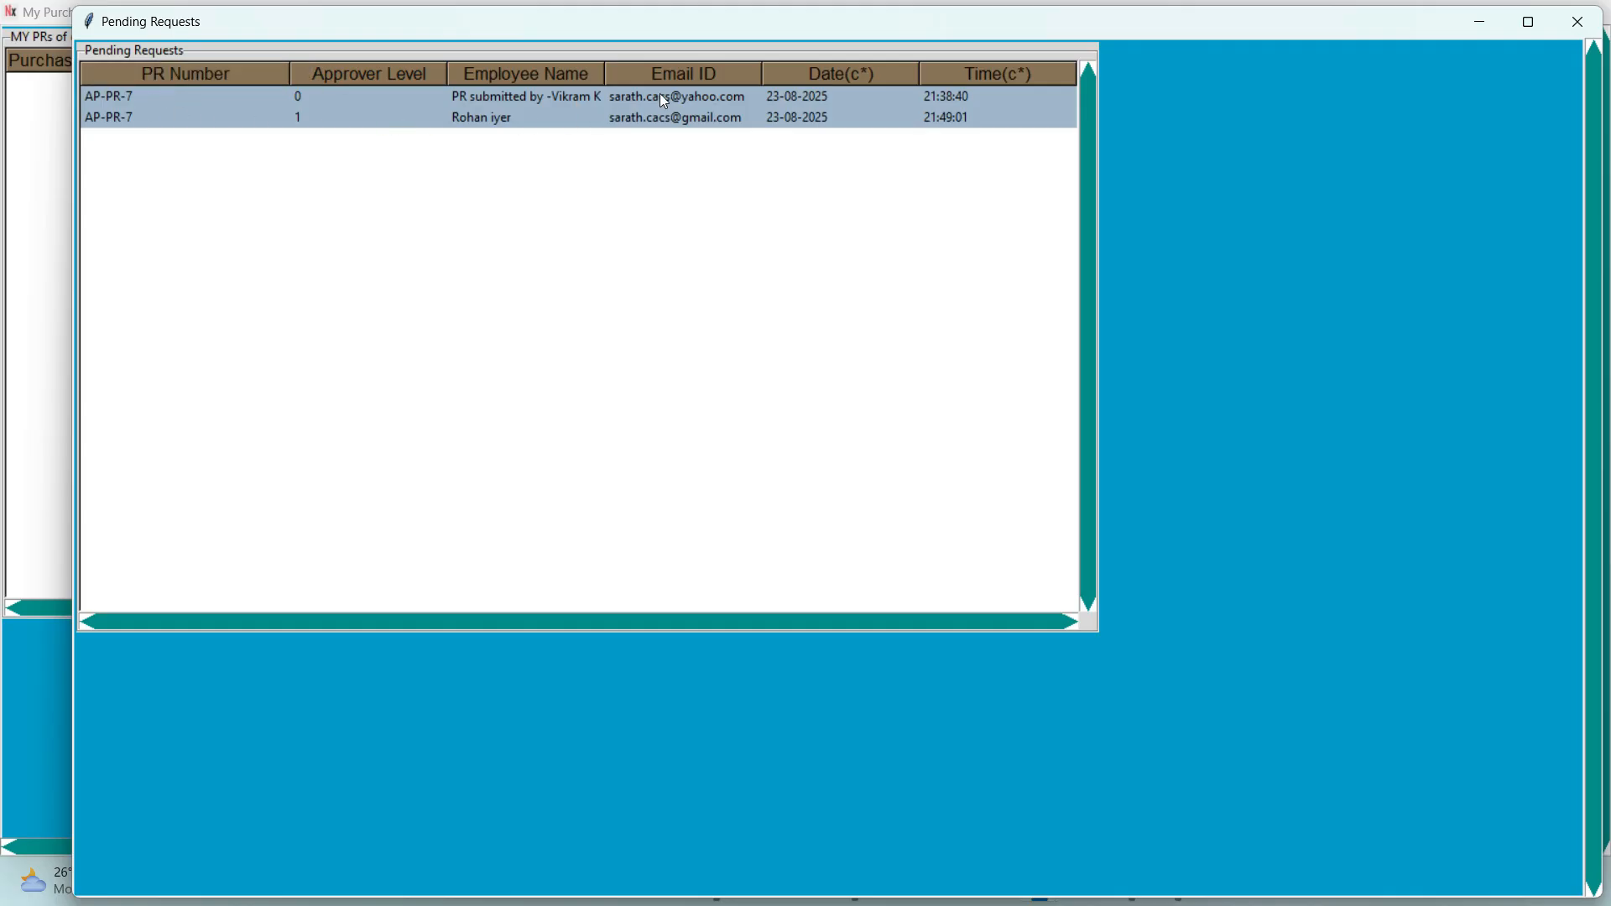
click(500, 118)
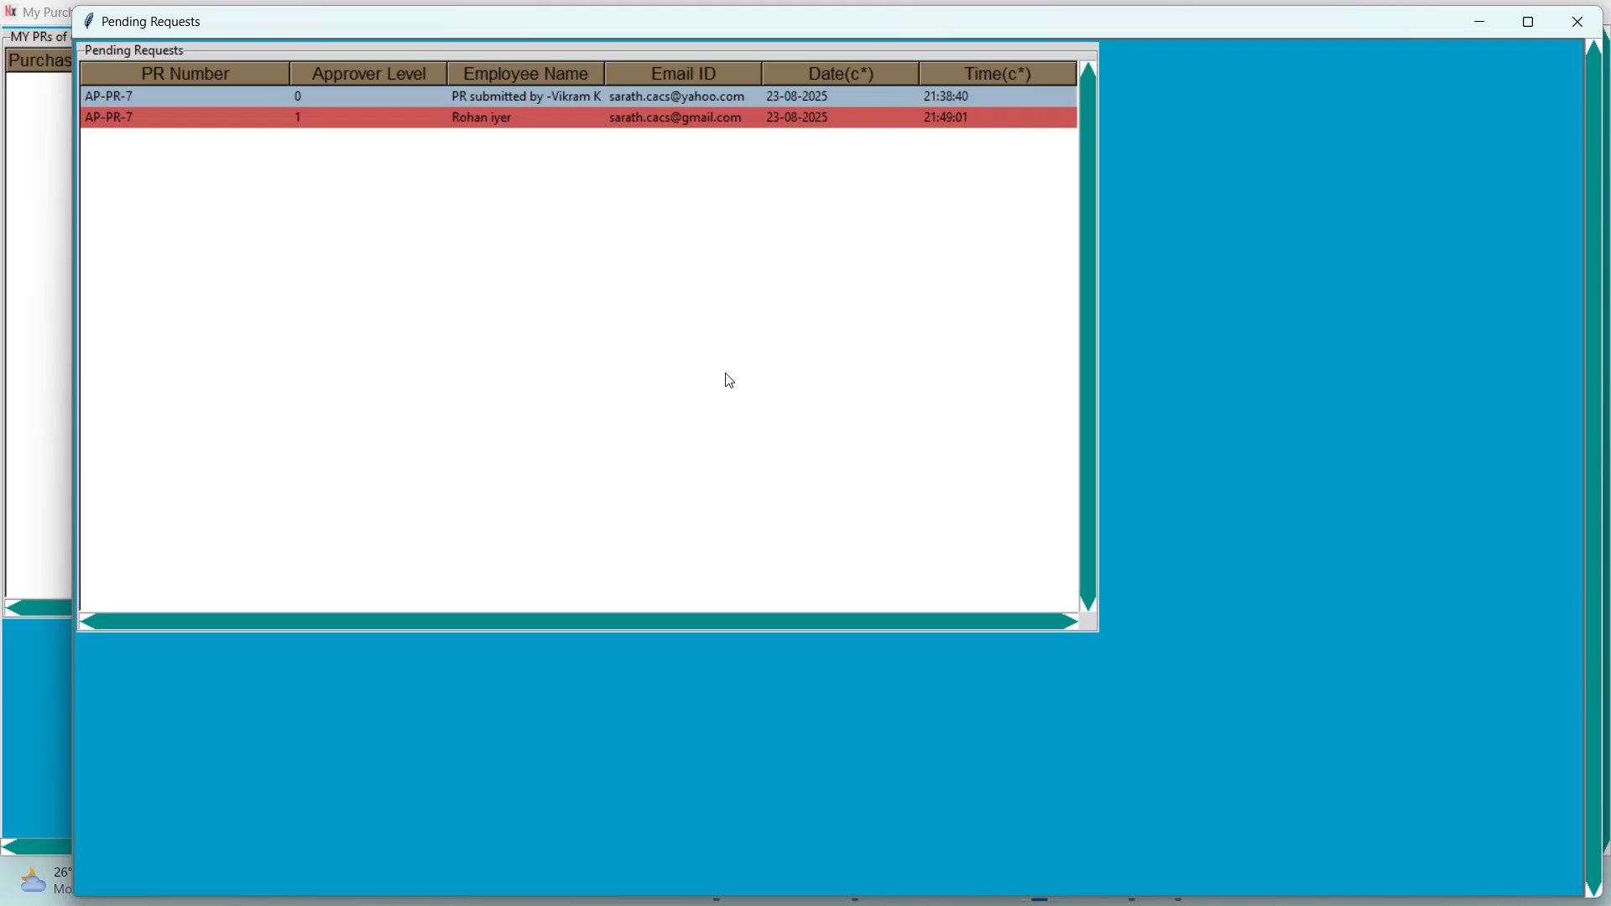
Close the requisition status and search windows, and bring up the main AIS window for Xenix India Limited.
key(alt+F4)
key(alt+F4)
key(alt+F4)
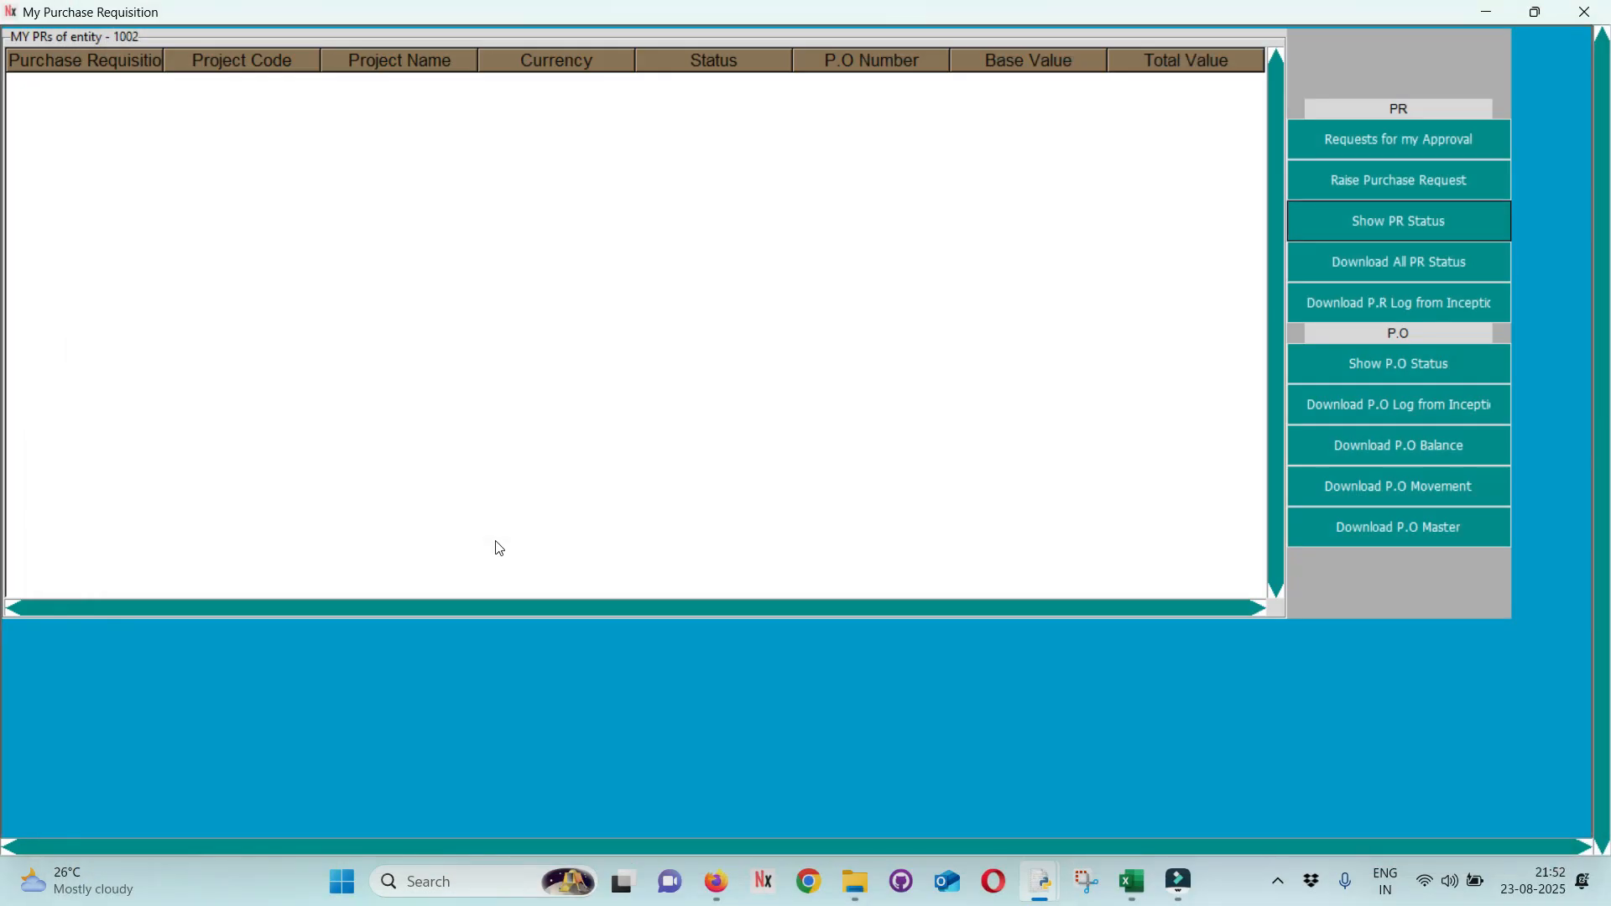
key(alt+Tab)
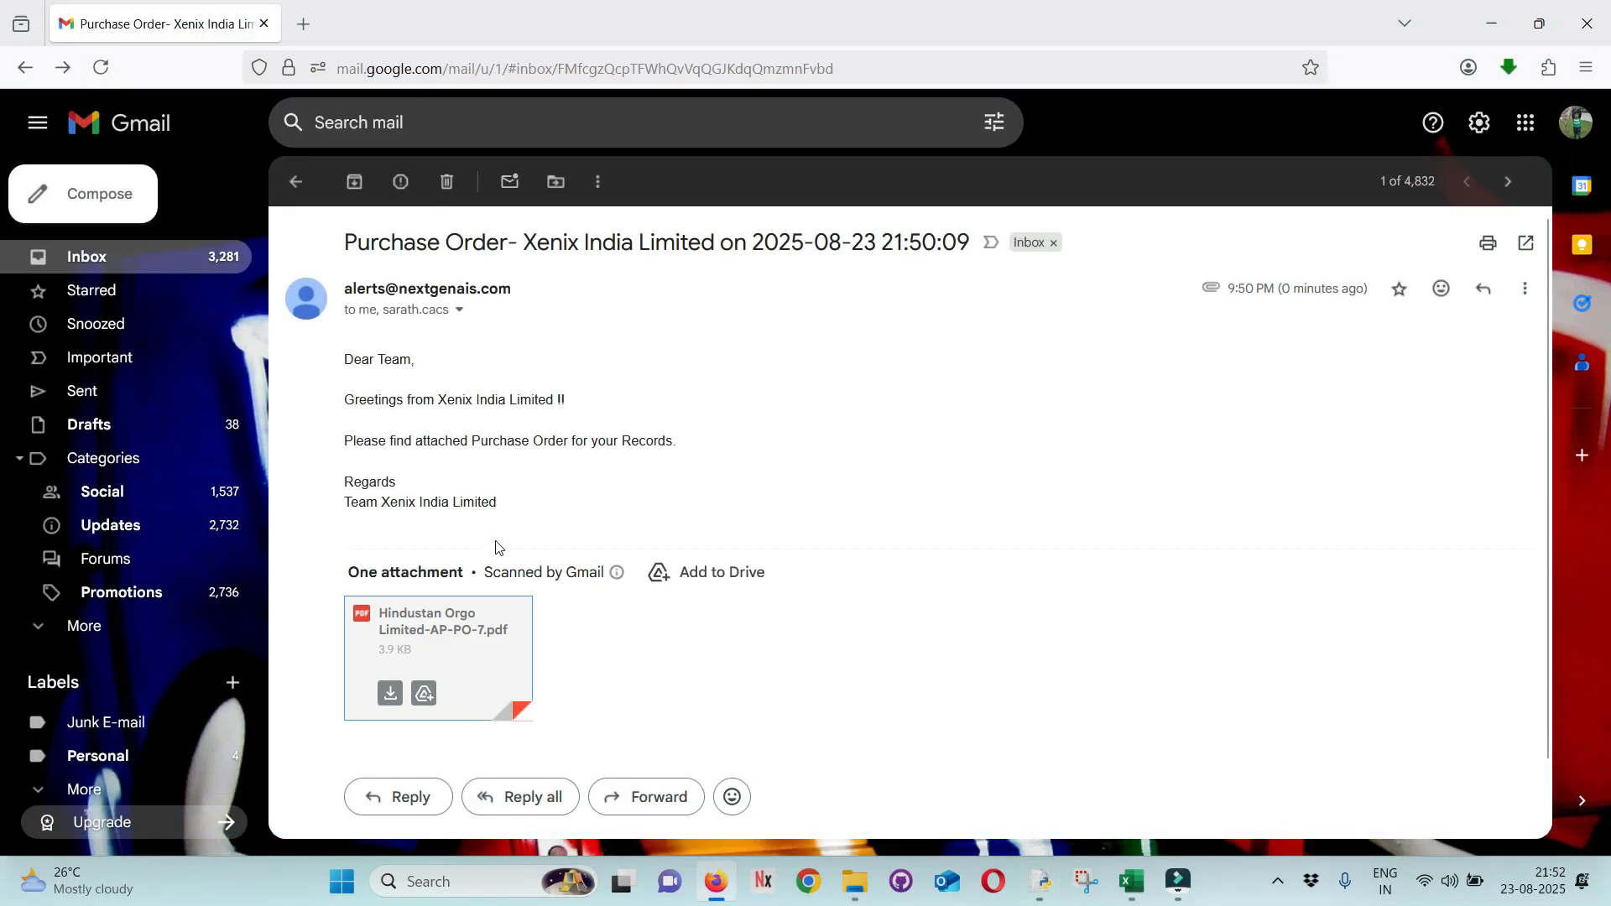
key(alt+Tab)
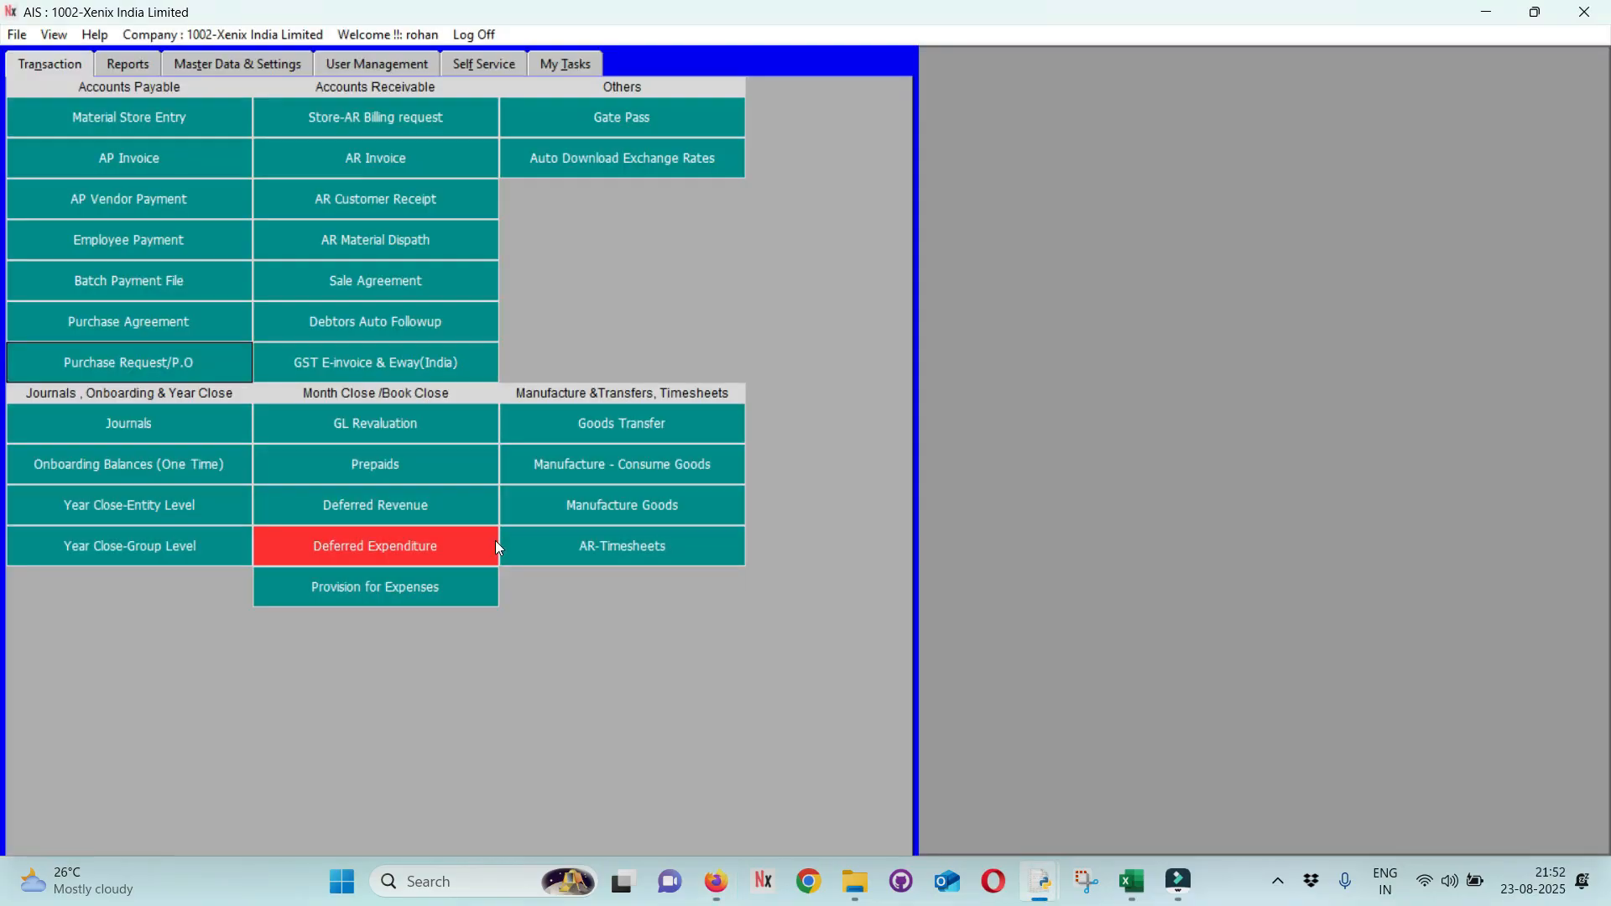